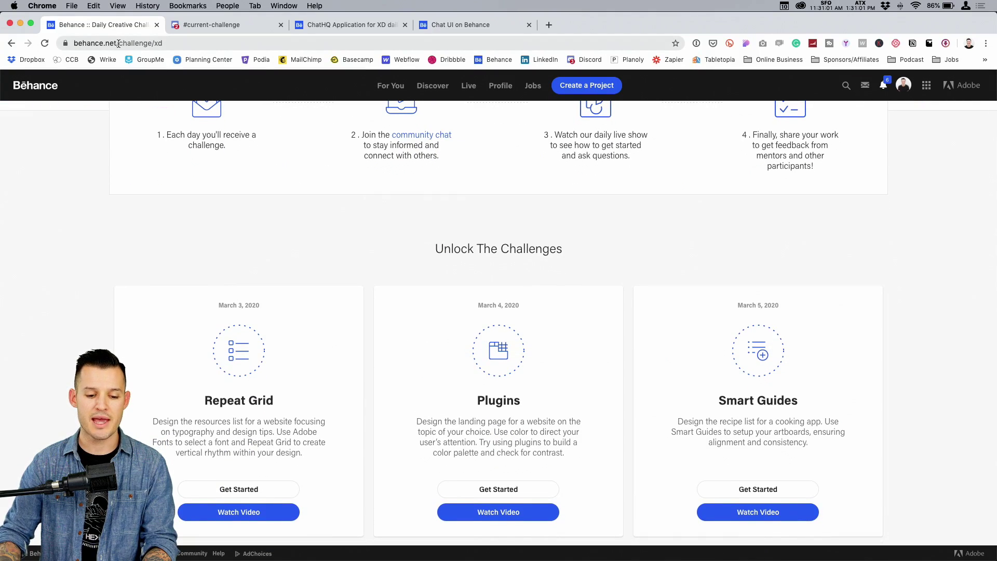
Review the Overlays challenge for March 10 among the unlocked challenges, and return to the Daily Creative Challenge introduction.
{"action": "scroll", "coordinate": [350, 220], "scroll_direction": "down", "scroll_amount": 7}
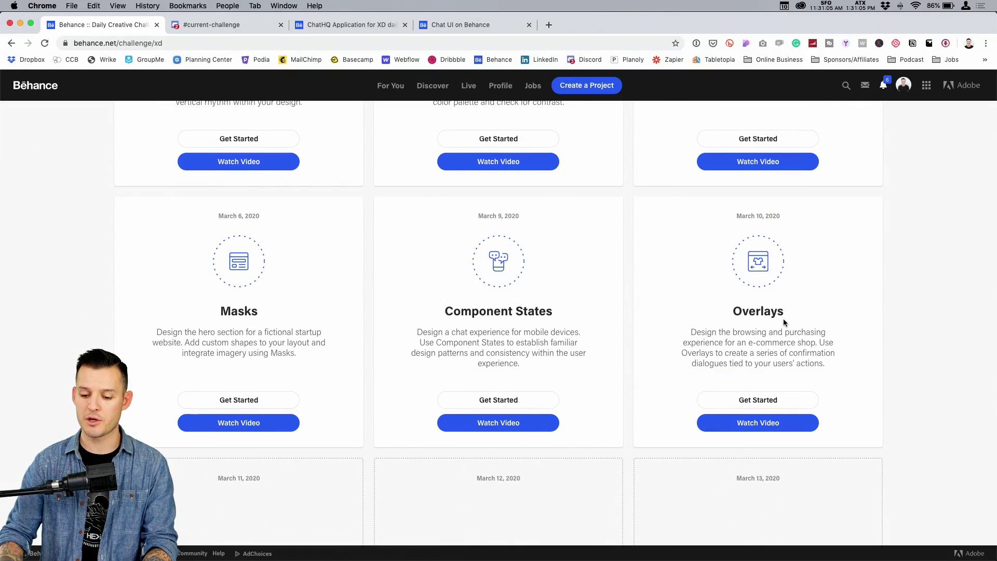
{"action": "left_click_drag", "start_coordinate": [732, 313], "coordinate": [795, 310]}
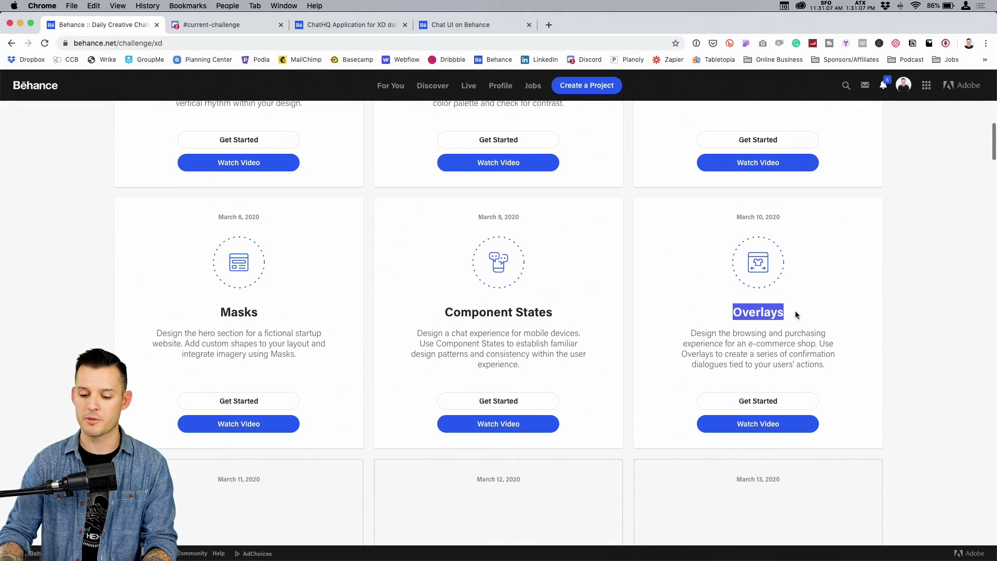
{"action": "left_click", "coordinate": [795, 310]}
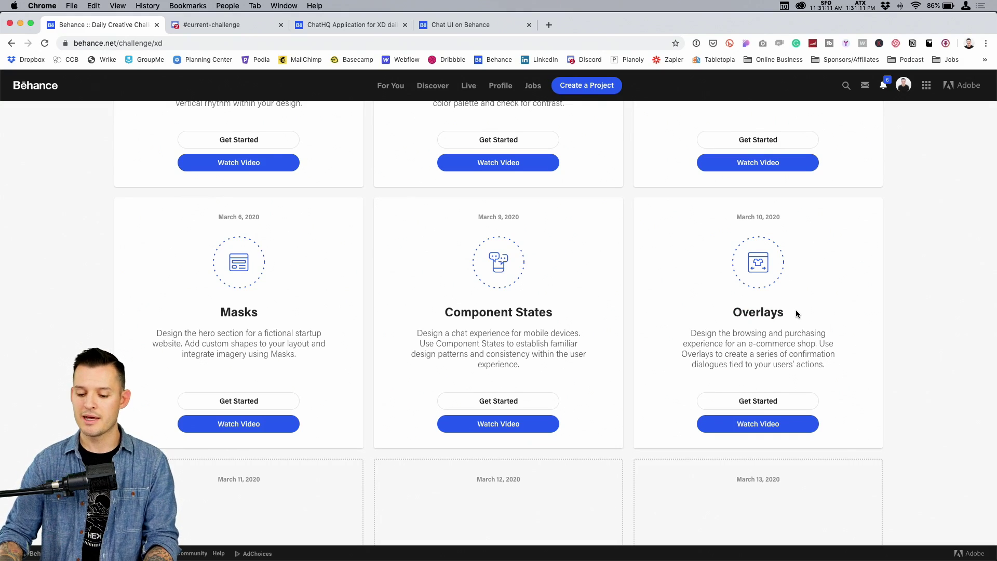
{"action": "scroll", "coordinate": [796, 311], "scroll_direction": "up", "scroll_amount": 15}
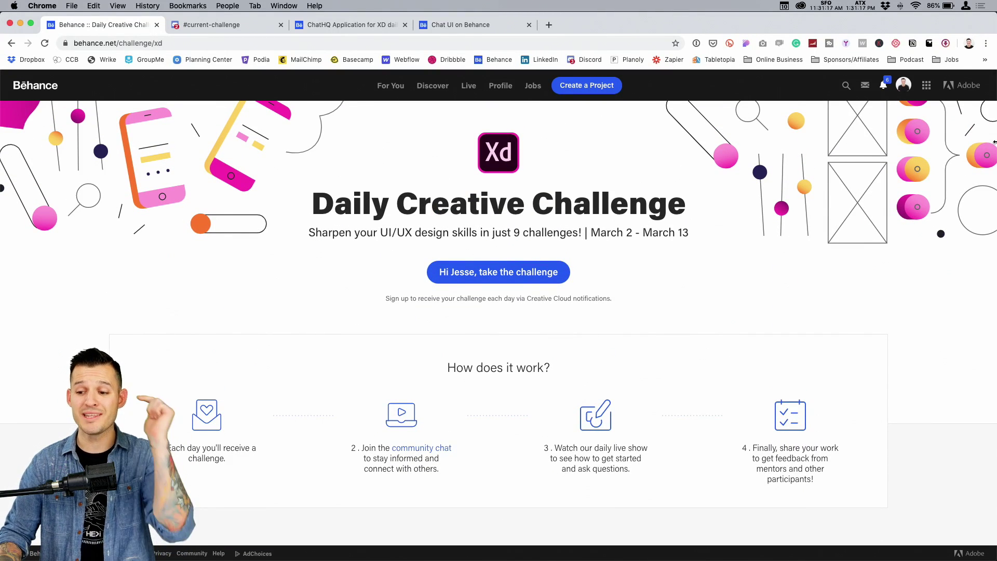
Compare the challenge instructions with the Discord current-challenge channel and browse the designs submitted there.
{"action": "left_click", "coordinate": [190, 25]}
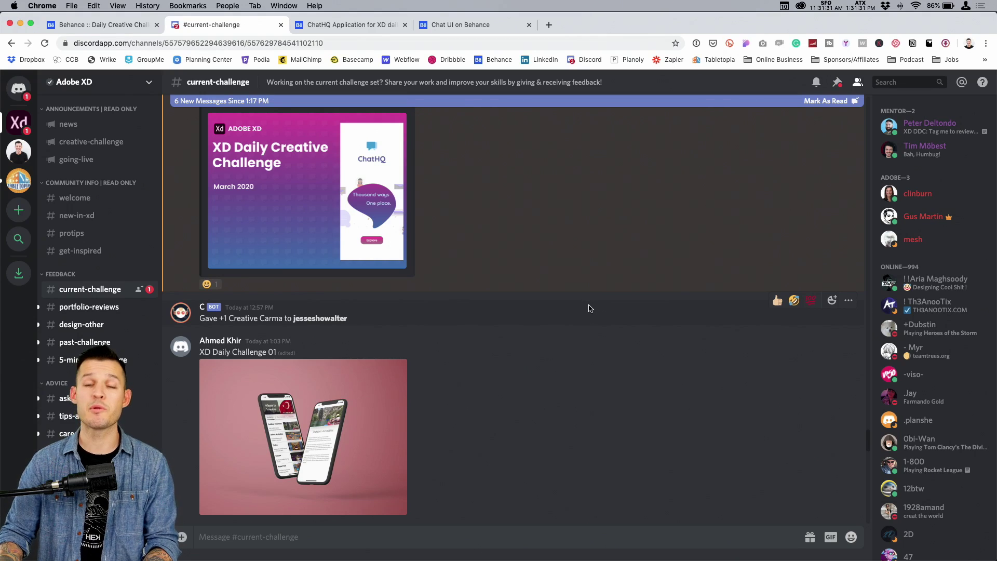
{"action": "left_click", "coordinate": [93, 27]}
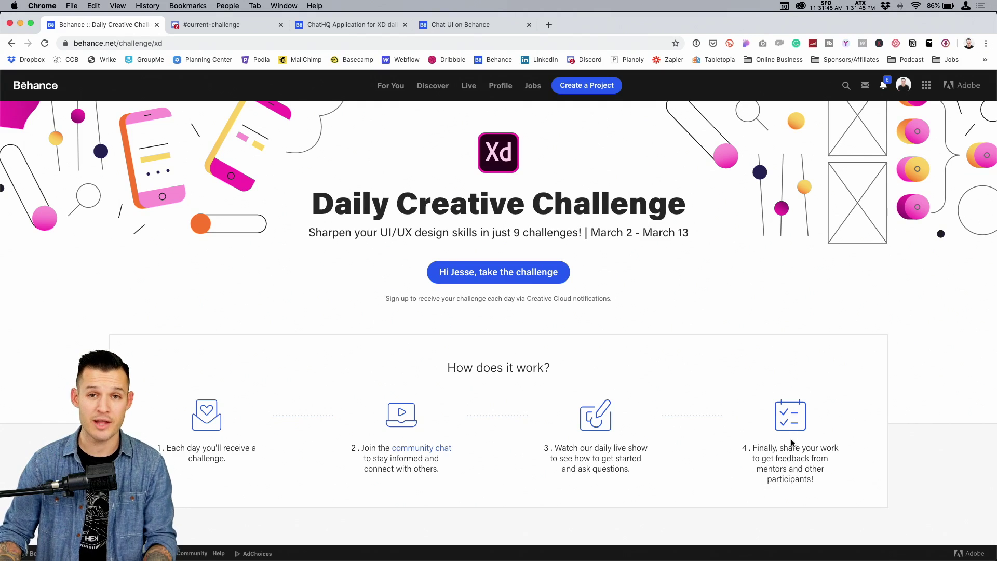
{"action": "left_click", "coordinate": [238, 27]}
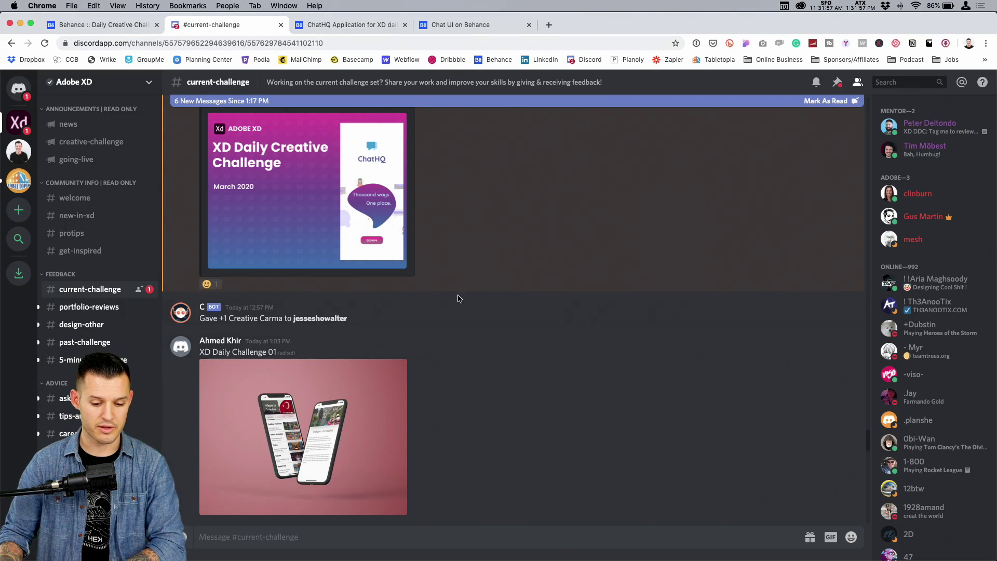
{"action": "scroll", "coordinate": [457, 296], "scroll_direction": "up", "scroll_amount": 4}
{"action": "scroll", "coordinate": [458, 297], "scroll_direction": "down", "scroll_amount": 7}
{"action": "scroll", "coordinate": [457, 297], "scroll_direction": "down", "scroll_amount": 5}
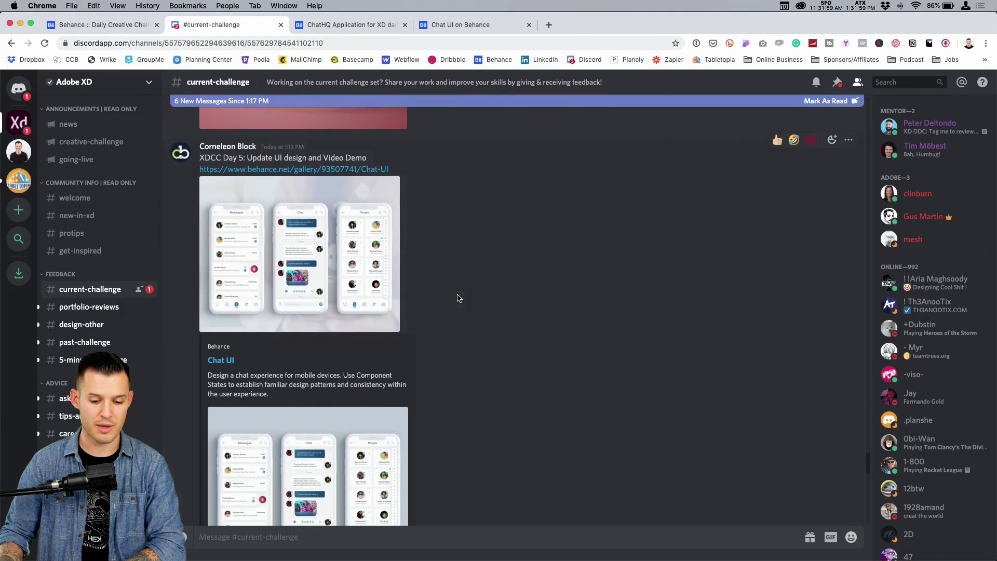
Open the ChatHQ Application project on Behance and examine its introduction and onboarding screens.
{"action": "left_click", "coordinate": [347, 25]}
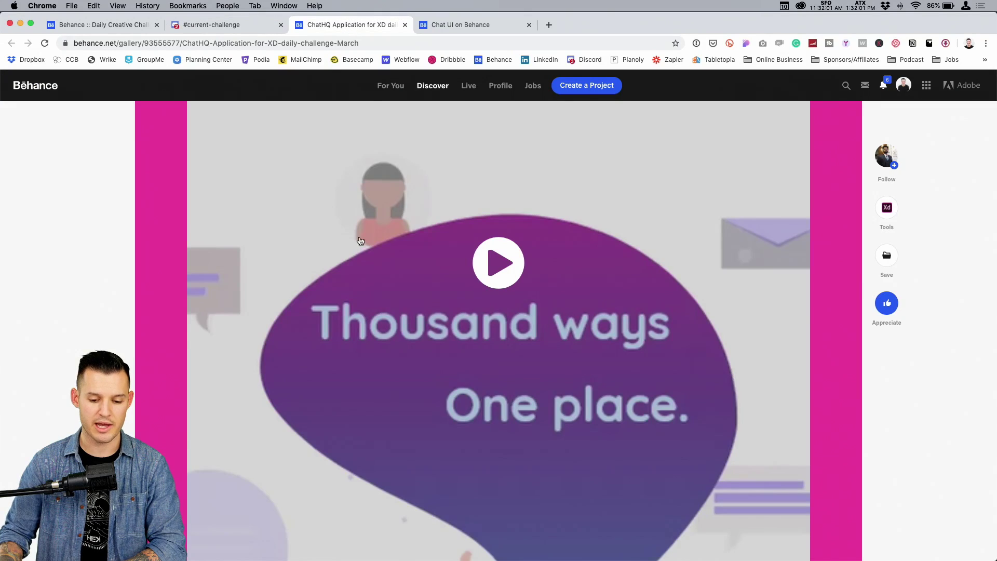
{"action": "scroll", "coordinate": [362, 239], "scroll_direction": "down", "scroll_amount": 10}
{"action": "scroll", "coordinate": [362, 237], "scroll_direction": "up", "scroll_amount": 10}
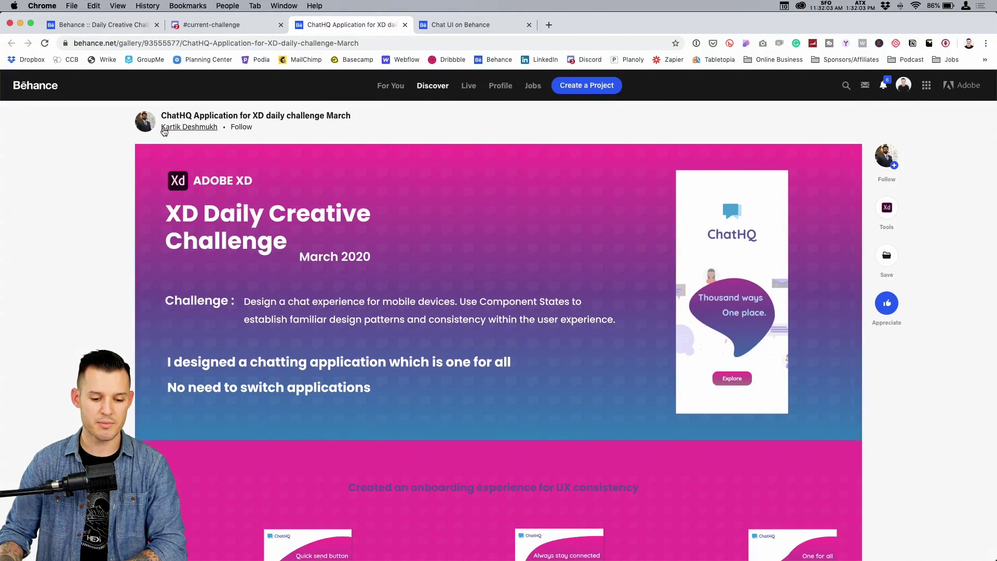
{"action": "scroll", "coordinate": [488, 225], "scroll_direction": "down", "scroll_amount": 10}
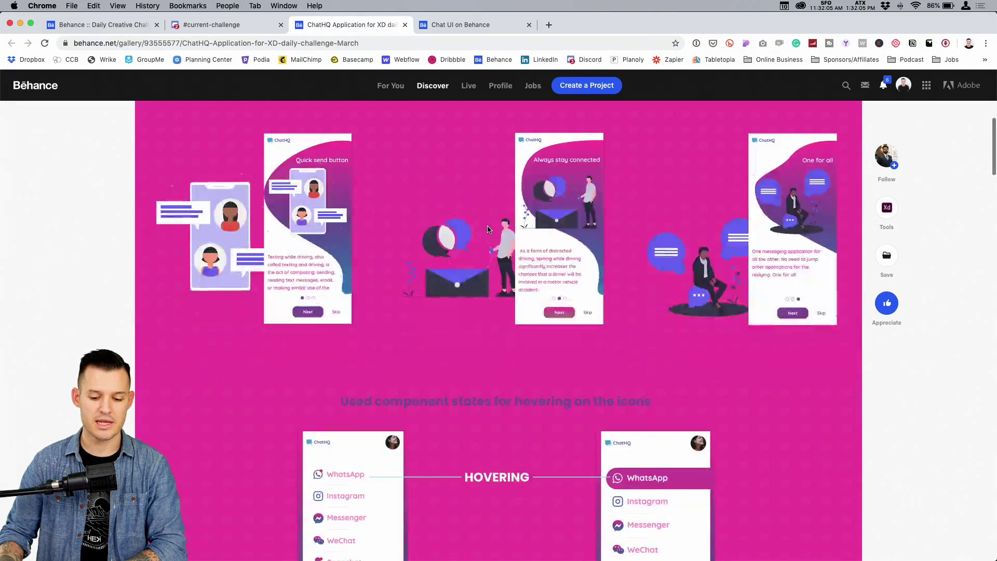
{"action": "scroll", "coordinate": [486, 227], "scroll_direction": "up", "scroll_amount": 10}
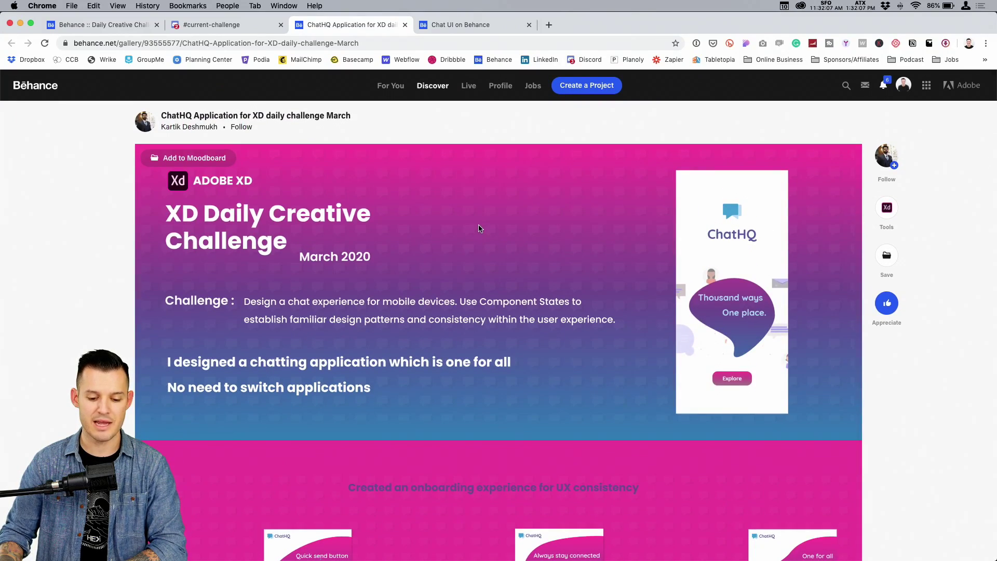
{"action": "scroll", "coordinate": [482, 229], "scroll_direction": "down", "scroll_amount": 5}
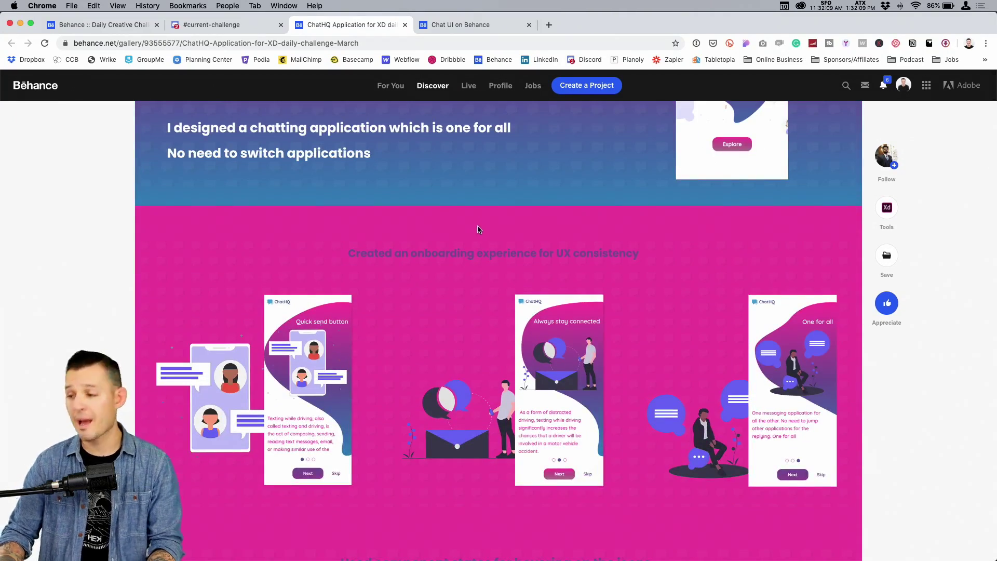
{"action": "scroll", "coordinate": [483, 230], "scroll_direction": "down", "scroll_amount": 4}
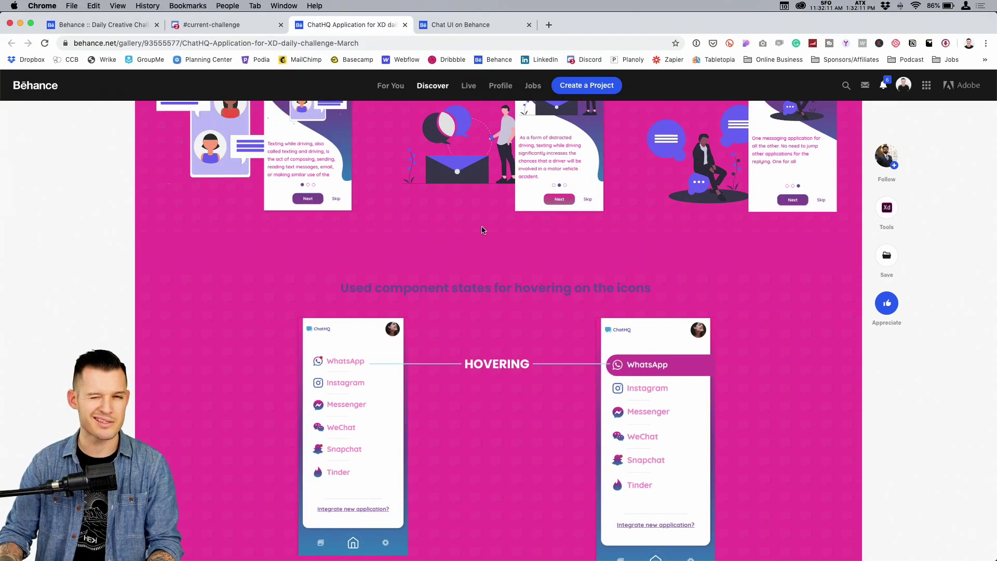
Examine the ChatHQ project's hovering component states and its soft UI chat screens.
{"action": "scroll", "coordinate": [481, 231], "scroll_direction": "down", "scroll_amount": 2}
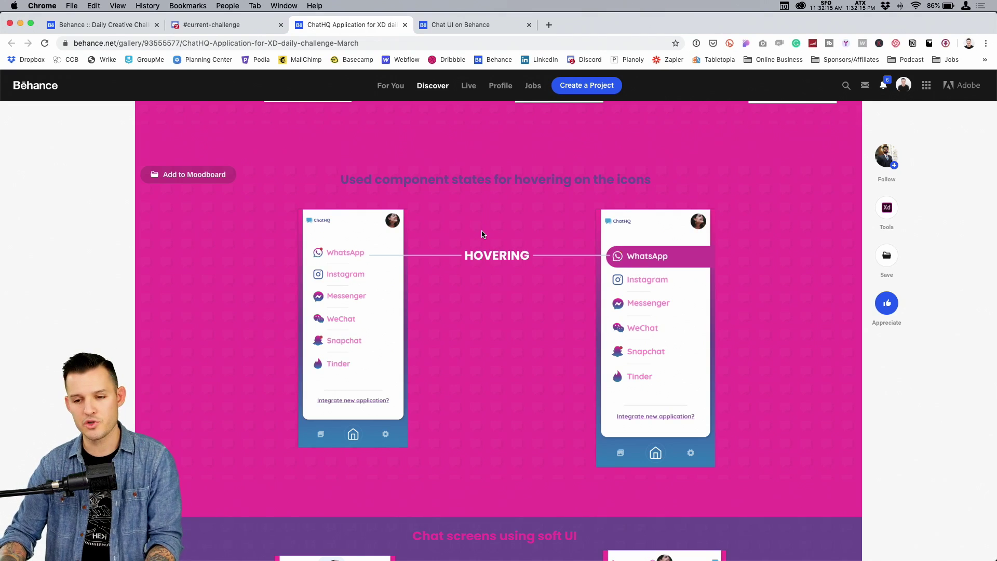
{"action": "scroll", "coordinate": [482, 234], "scroll_direction": "down", "scroll_amount": 8}
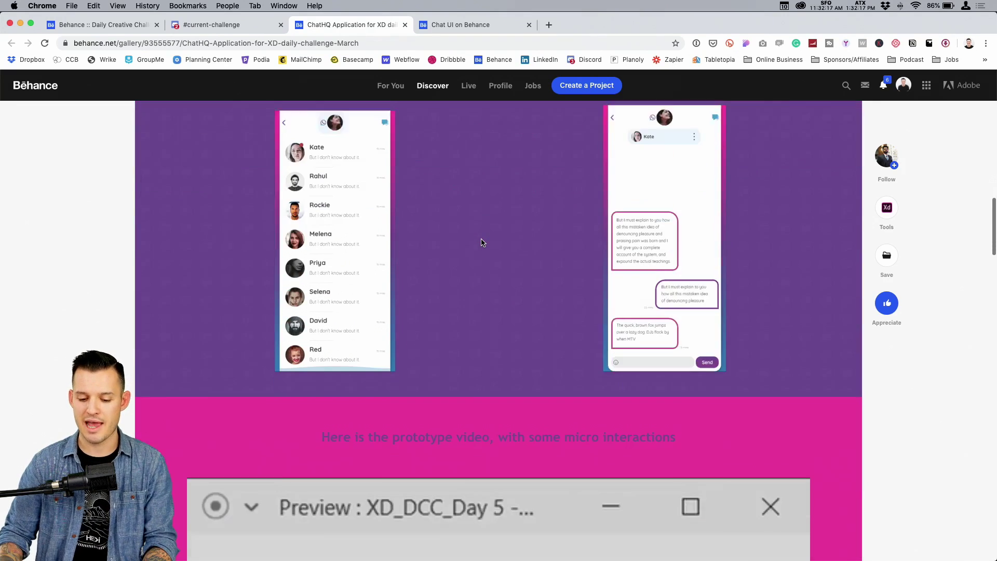
{"action": "scroll", "coordinate": [485, 242], "scroll_direction": "down", "scroll_amount": 7}
{"action": "scroll", "coordinate": [487, 243], "scroll_direction": "up", "scroll_amount": 9}
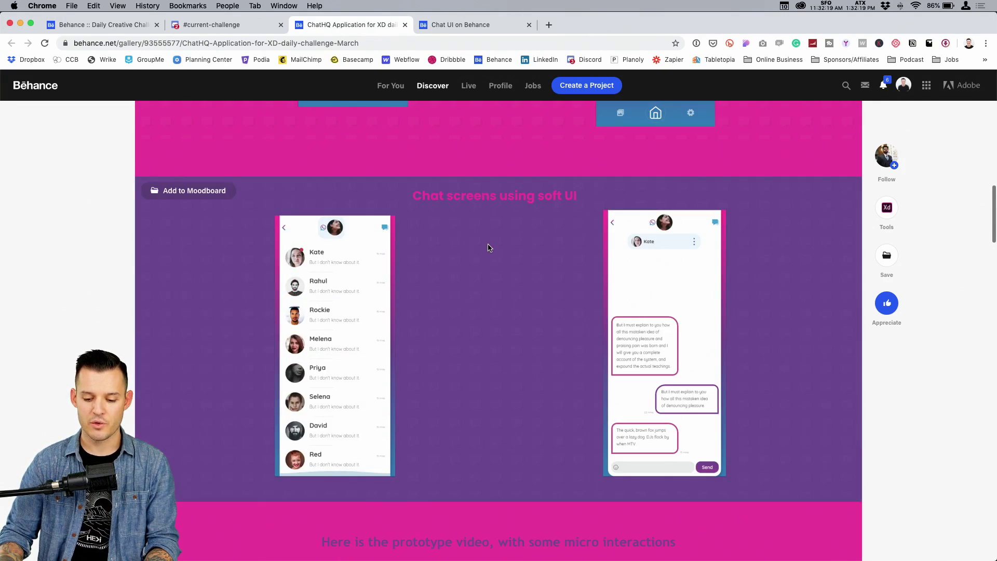
{"action": "scroll", "coordinate": [460, 275], "scroll_direction": "up", "scroll_amount": 5}
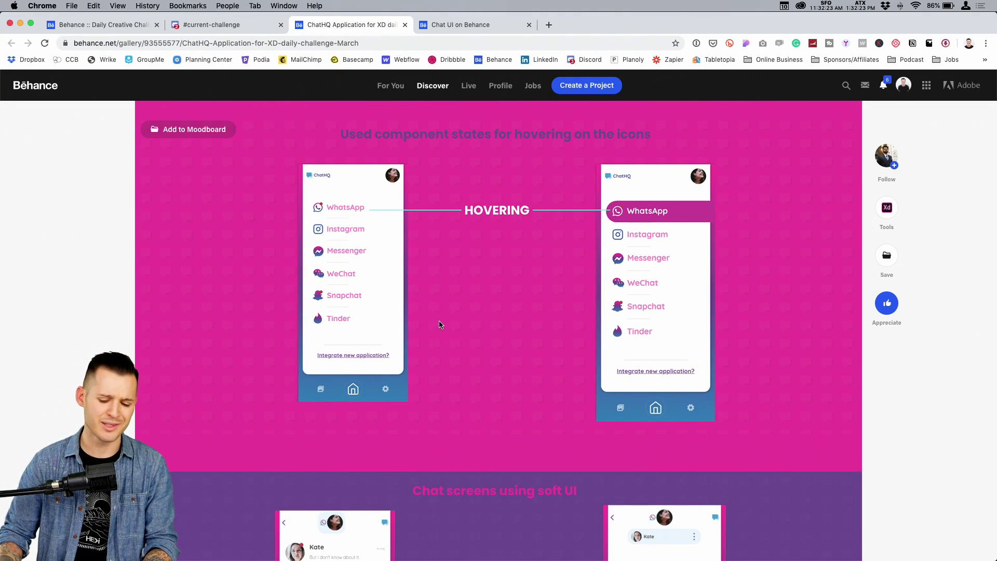
{"action": "scroll", "coordinate": [441, 325], "scroll_direction": "up", "scroll_amount": 1}
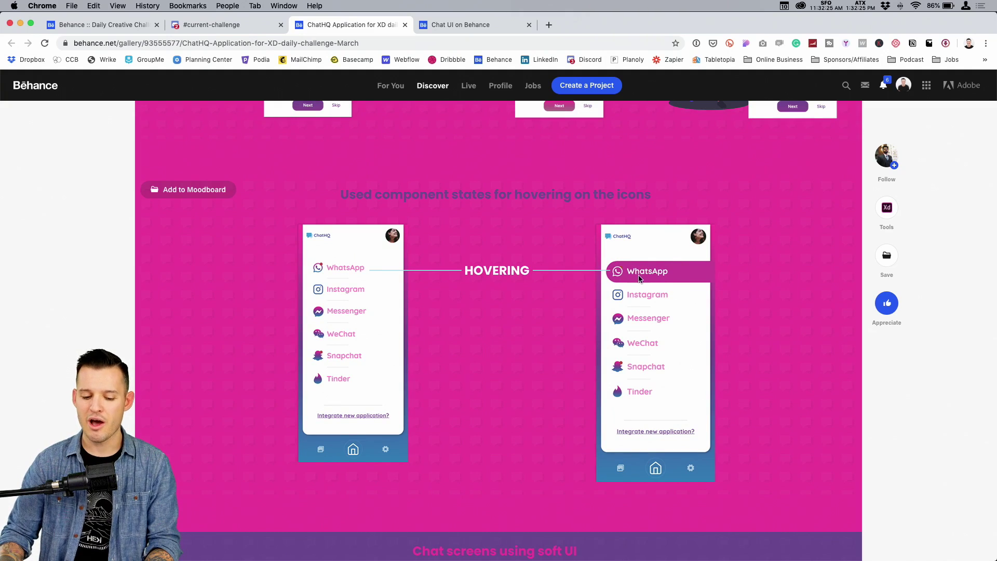
{"action": "scroll", "coordinate": [311, 234], "scroll_direction": "up", "scroll_amount": 5}
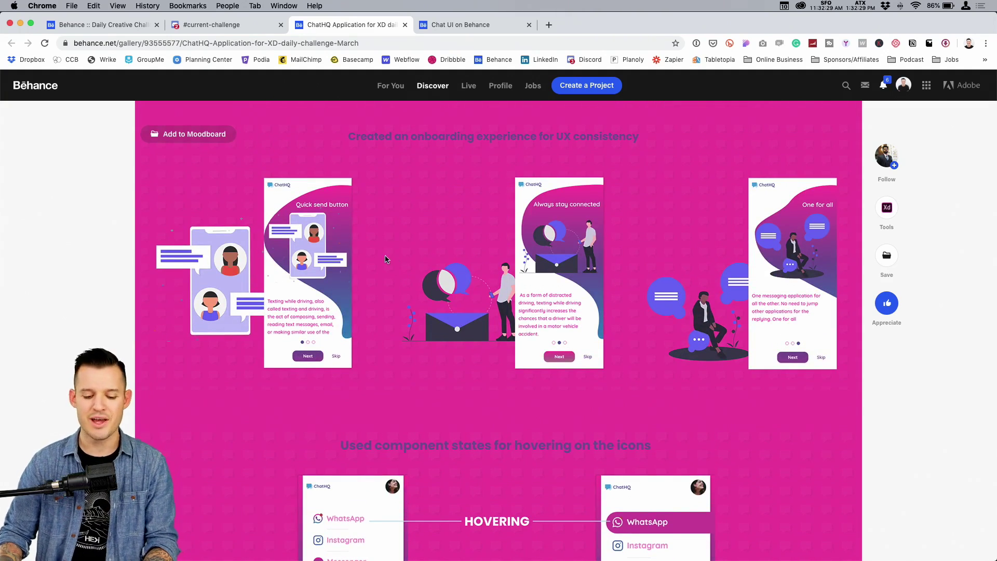
Open the Chat UI project on Behance and watch its animated Messages prototype at the head of the page.
{"action": "left_click", "coordinate": [446, 26]}
{"action": "scroll", "coordinate": [432, 248], "scroll_direction": "up", "scroll_amount": 6}
{"action": "scroll", "coordinate": [434, 249], "scroll_direction": "up", "scroll_amount": 8}
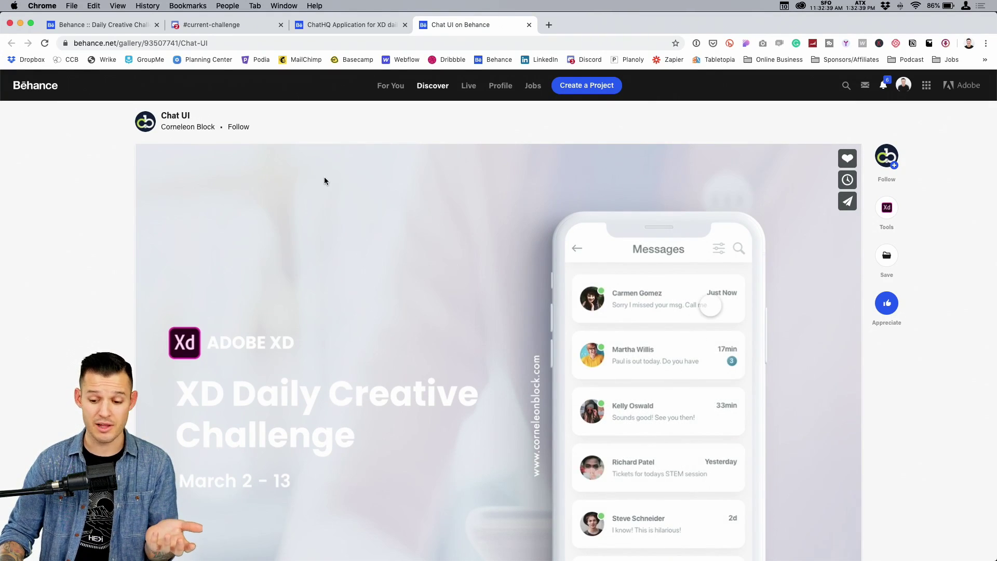
{"action": "scroll", "coordinate": [333, 179], "scroll_direction": "down", "scroll_amount": 2}
{"action": "scroll", "coordinate": [332, 179], "scroll_direction": "up", "scroll_amount": 2}
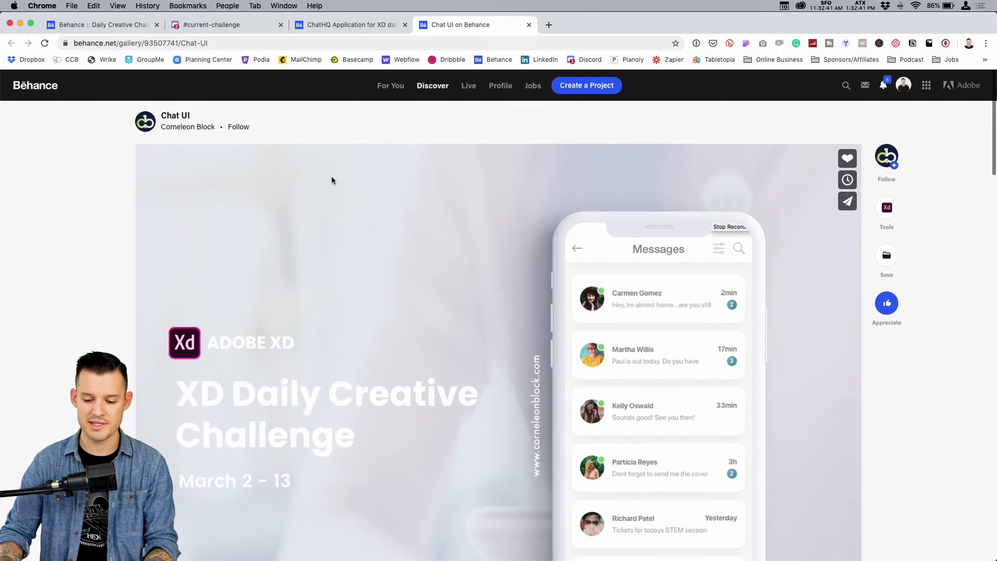
{"action": "scroll", "coordinate": [332, 180], "scroll_direction": "down", "scroll_amount": 3}
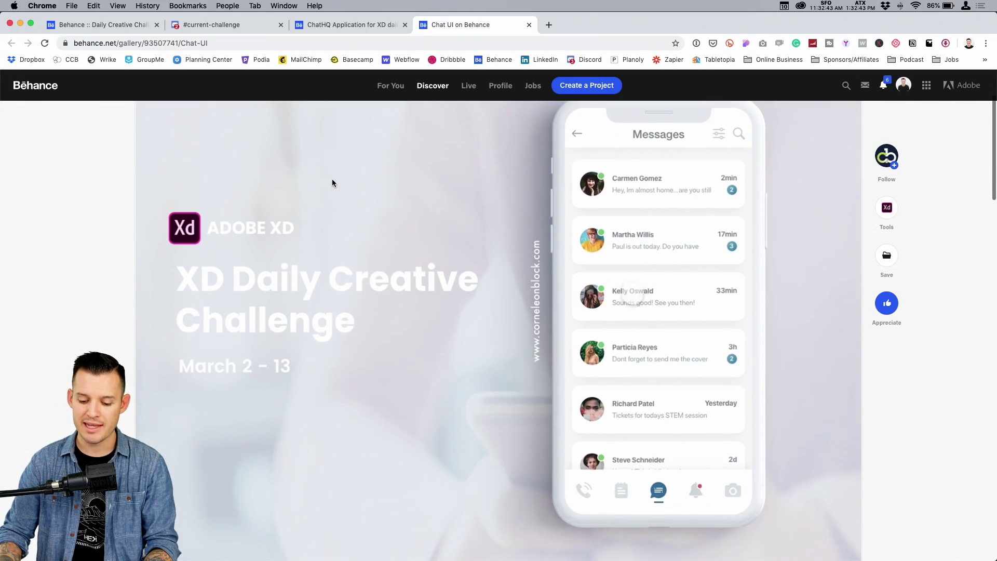
{"action": "scroll", "coordinate": [332, 183], "scroll_direction": "up", "scroll_amount": 1}
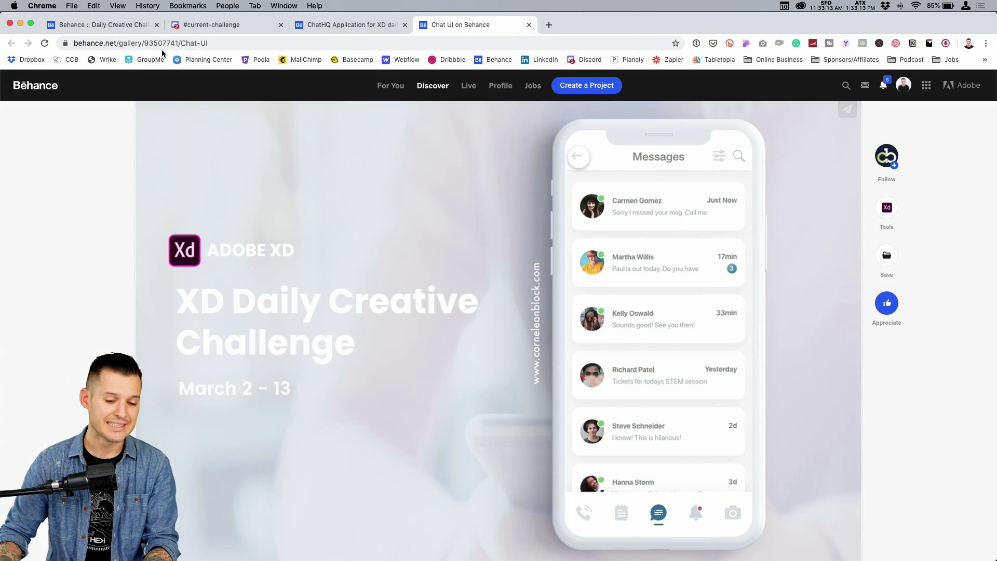
Return to the Discord current-challenge channel and enlarge the day 5 "Chat ui" mockup on the light blue background.
{"action": "left_click", "coordinate": [226, 26]}
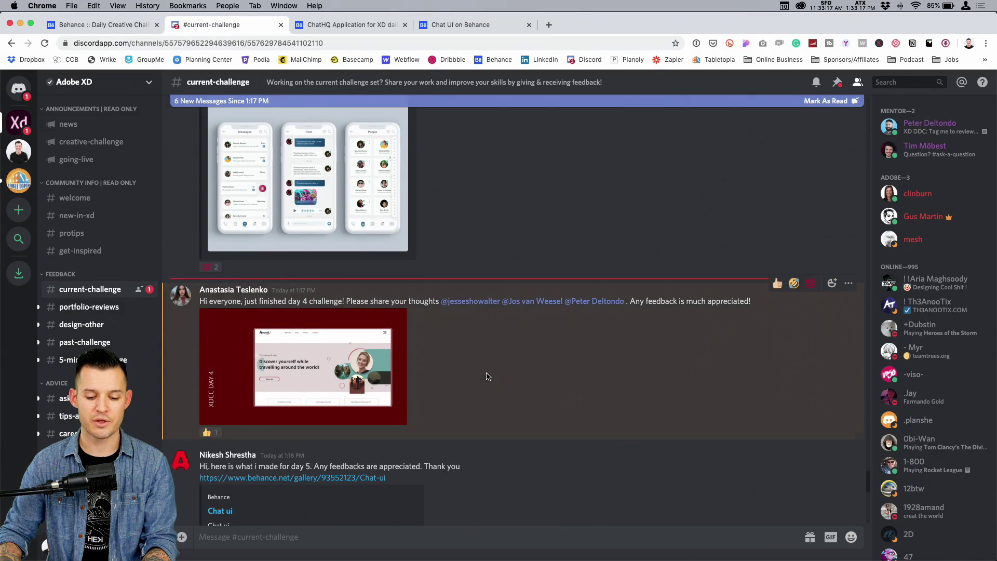
{"action": "scroll", "coordinate": [486, 375], "scroll_direction": "down", "scroll_amount": 5}
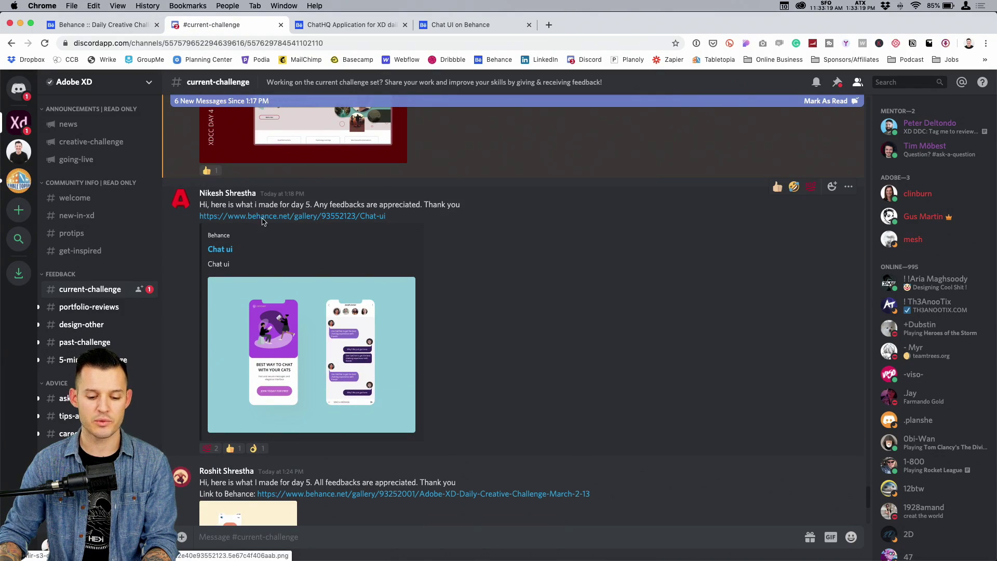
{"action": "left_click", "coordinate": [312, 357]}
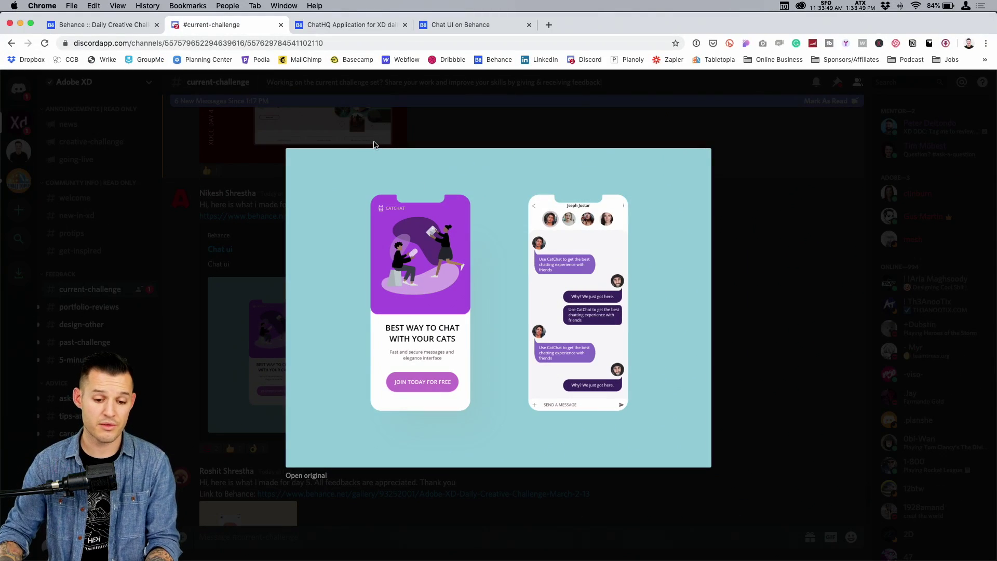
Go back to the Behance challenge page and find the Overlays challenge description.
{"action": "left_click", "coordinate": [104, 24]}
{"action": "scroll", "coordinate": [669, 257], "scroll_direction": "down", "scroll_amount": 10}
{"action": "scroll", "coordinate": [665, 263], "scroll_direction": "down", "scroll_amount": 5}
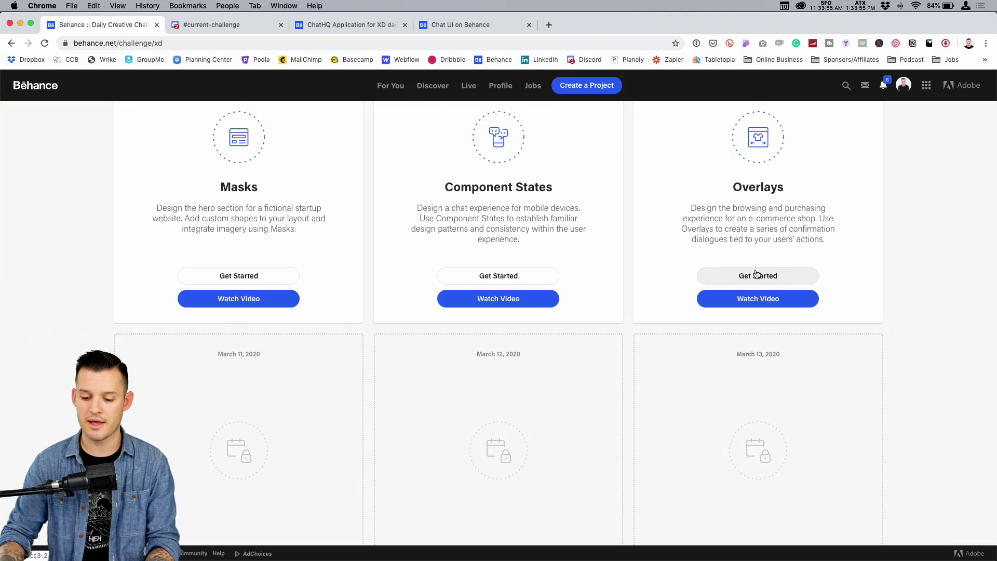
{"action": "scroll", "coordinate": [757, 270], "scroll_direction": "up", "scroll_amount": 2}
Switch to Adobe XD and read the About the Challenge and Focus On sections, continuing to the Inspiration image.
{"action": "key", "text": "super+Tab"}
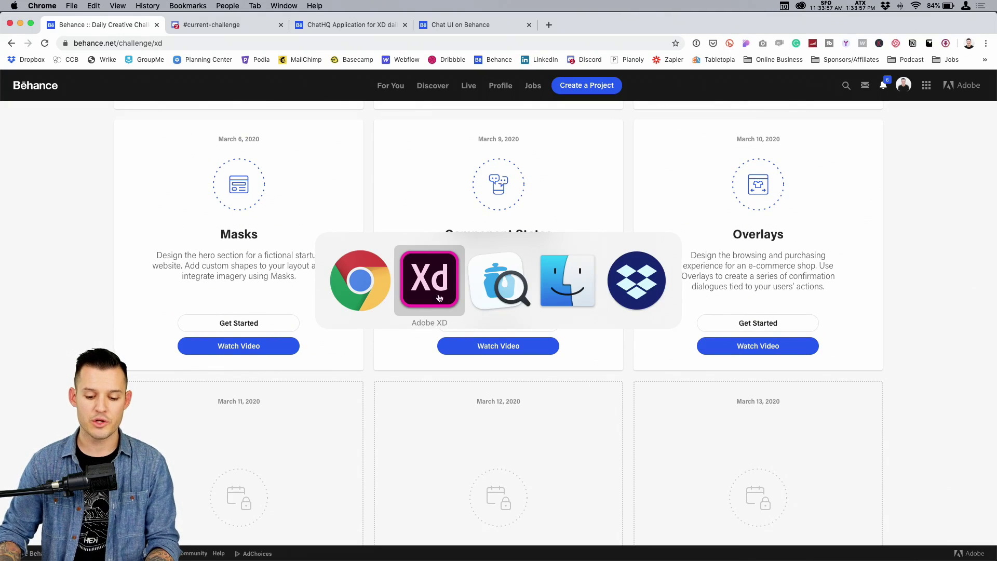
{"action": "scroll", "coordinate": [748, 280], "scroll_direction": "up", "scroll_amount": 1}
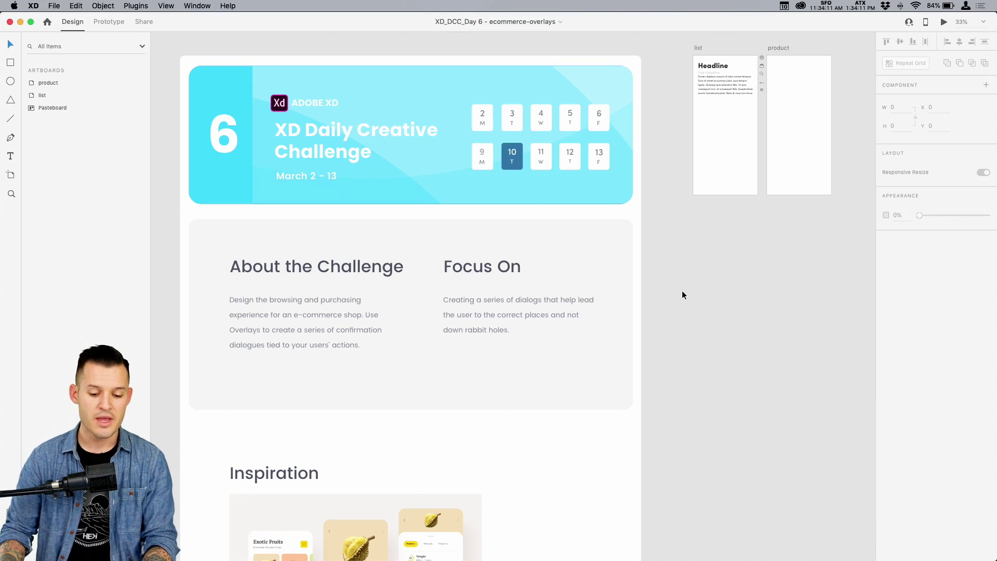
{"action": "key", "text": "z"}
{"action": "left_click_drag", "start_coordinate": [207, 293], "coordinate": [478, 402]}
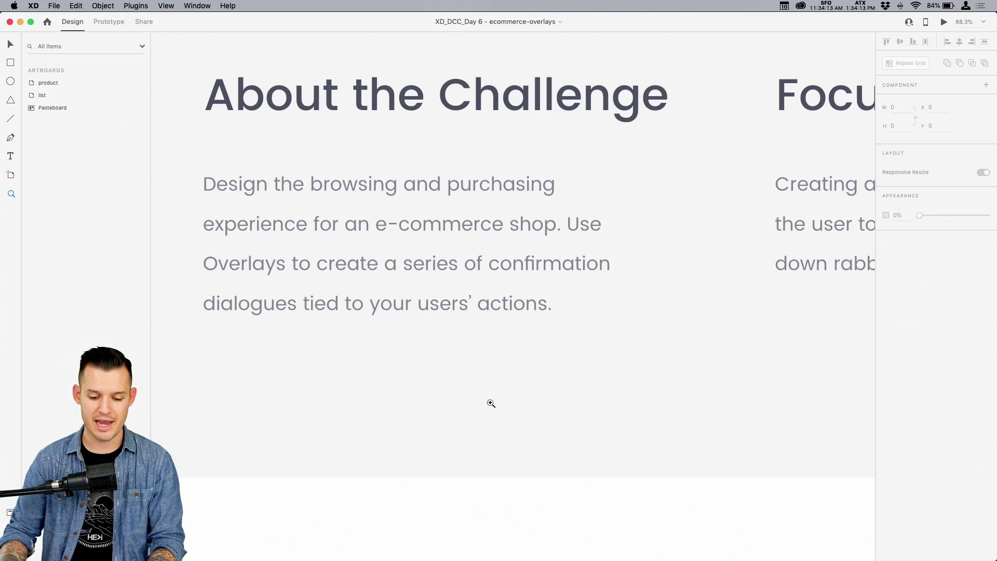
{"action": "key", "text": "v"}
{"action": "key", "text": "super+minus"}
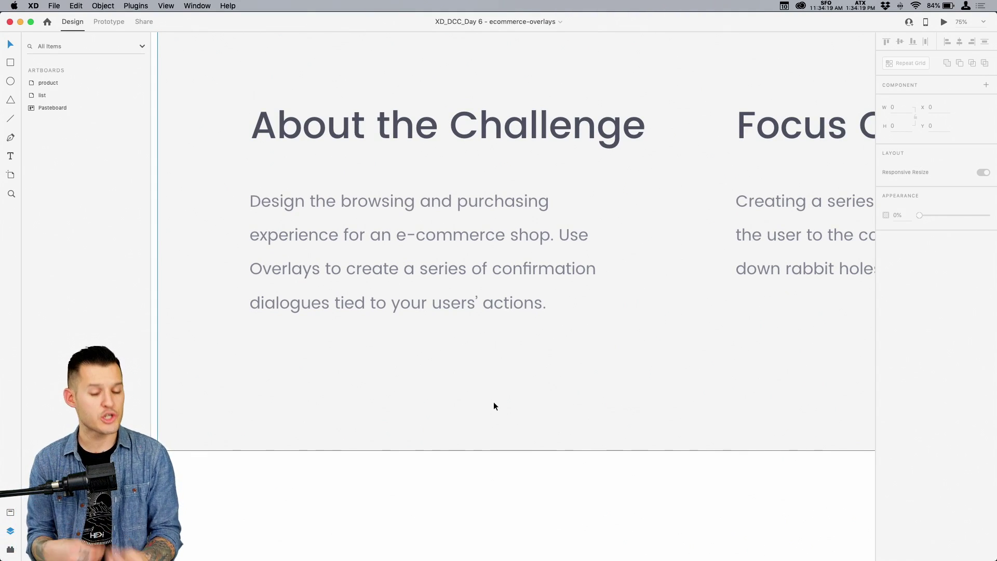
{"action": "key", "text": "super+minus"}
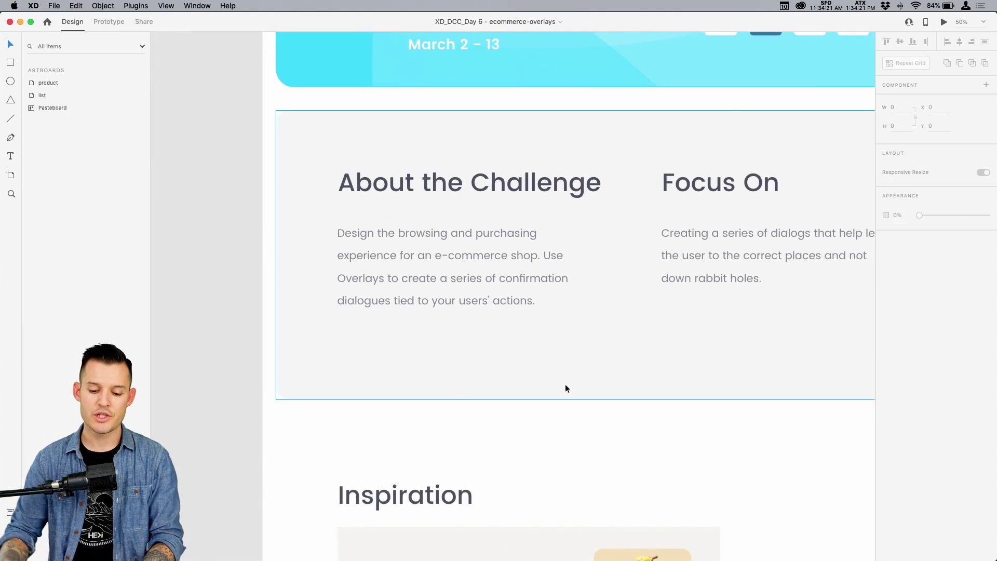
{"action": "scroll", "coordinate": [565, 384], "scroll_direction": "right", "scroll_amount": 5}
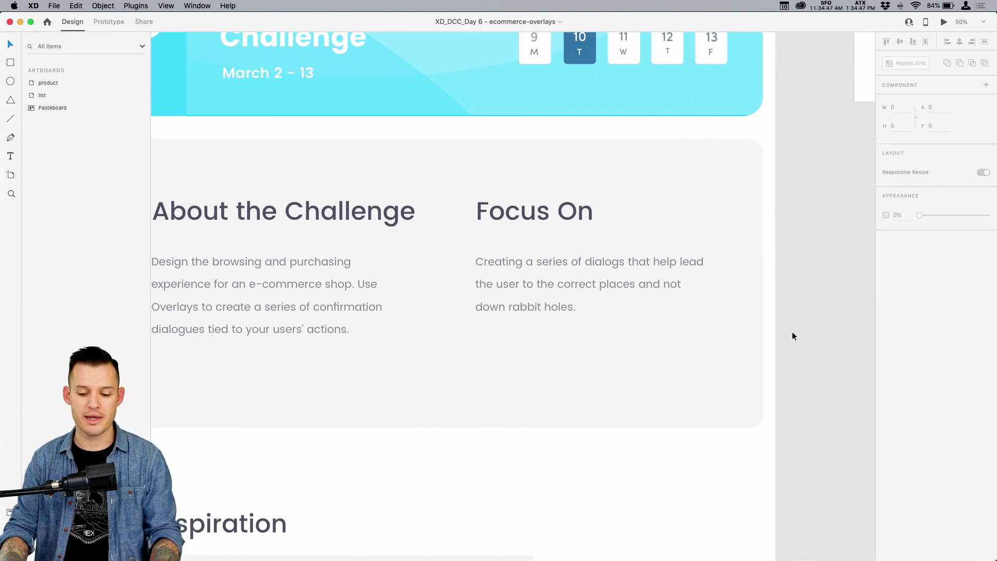
{"action": "key", "text": "super+minus"}
{"action": "scroll", "coordinate": [708, 255], "scroll_direction": "down", "scroll_amount": 5}
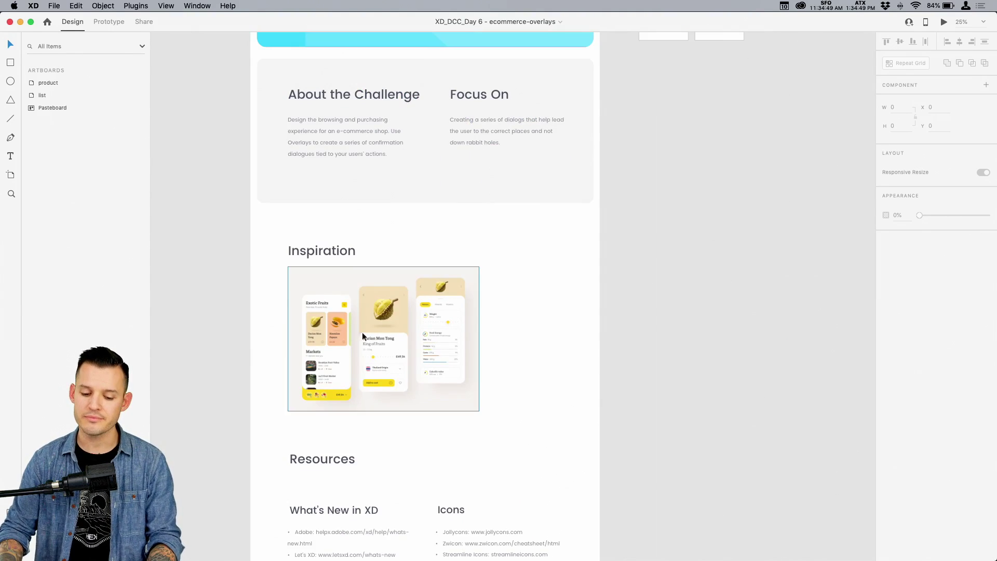
Examine the Inspiration mockups, the Resources lists and the Daily Feedback & Updates section of the challenge brief.
{"action": "scroll", "coordinate": [576, 454], "scroll_direction": "up", "scroll_amount": 5}
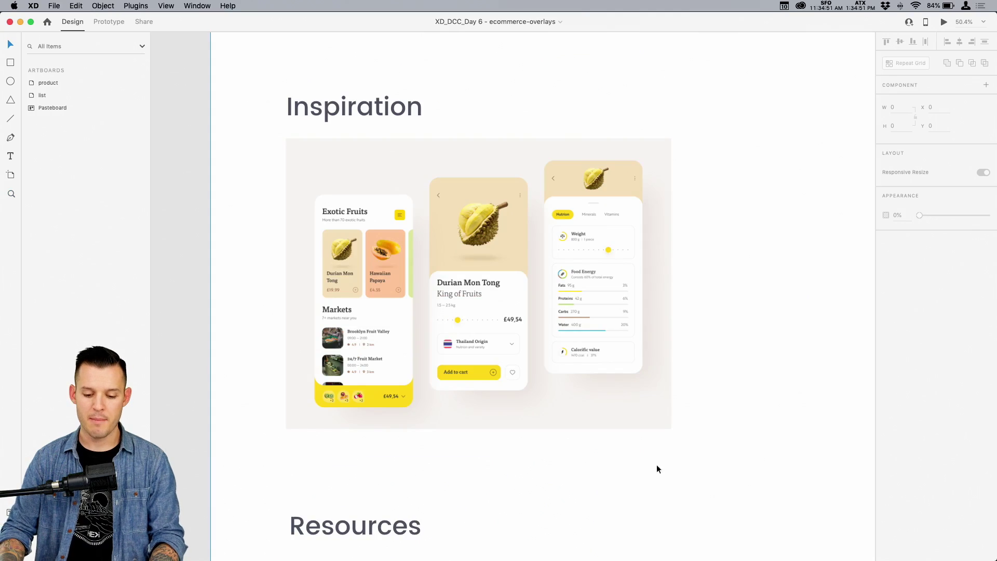
{"action": "left_click_drag", "start_coordinate": [657, 469], "coordinate": [623, 83]}
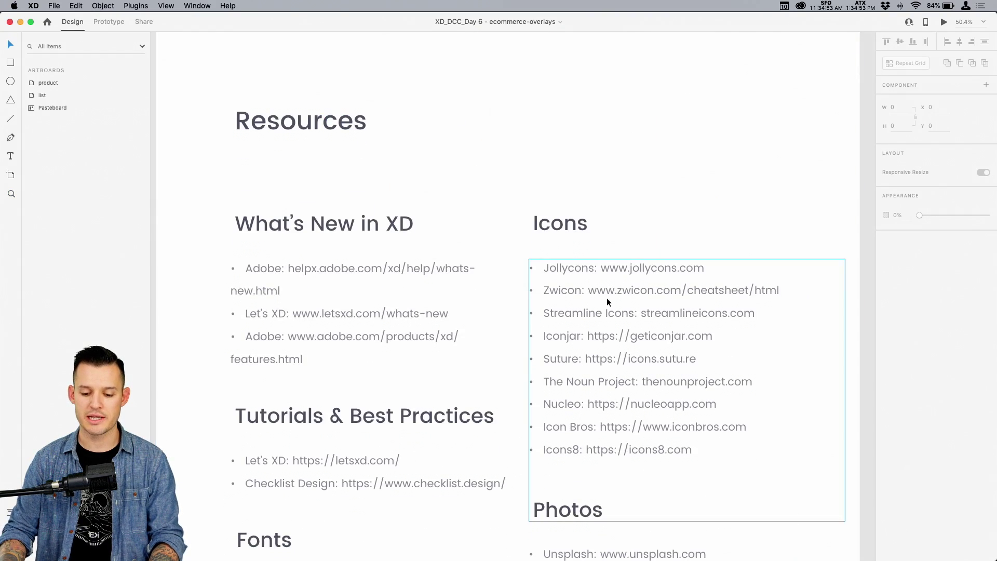
{"action": "scroll", "coordinate": [606, 297], "scroll_direction": "down", "scroll_amount": 10}
{"action": "scroll", "coordinate": [606, 295], "scroll_direction": "down", "scroll_amount": 2}
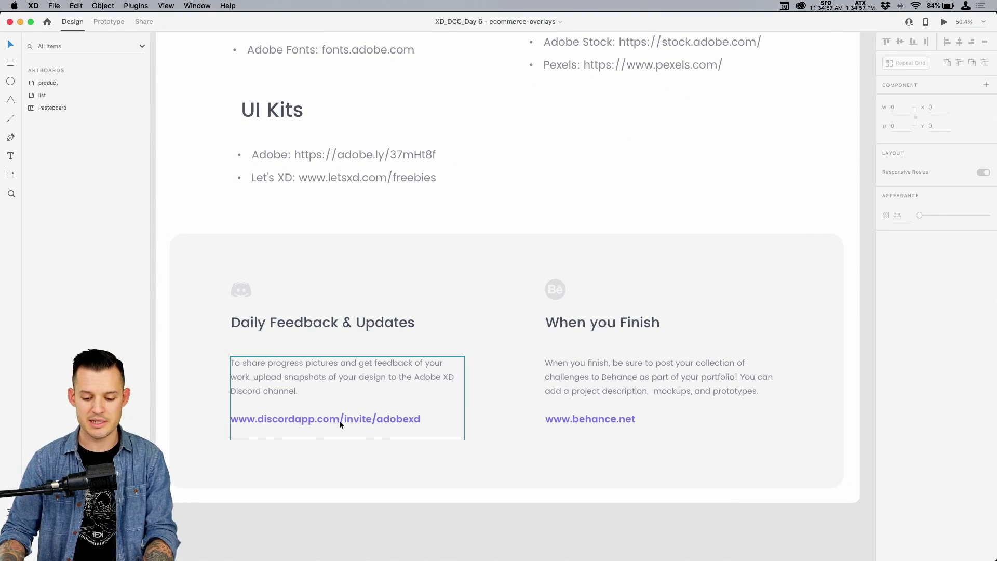
Go from the brief to the list and product artboards and look over the starter text and icons.
{"action": "scroll", "coordinate": [483, 328], "scroll_direction": "up", "scroll_amount": 16}
{"action": "scroll", "coordinate": [483, 335], "scroll_direction": "up", "scroll_amount": 3}
{"action": "scroll", "coordinate": [474, 335], "scroll_direction": "right", "scroll_amount": 15}
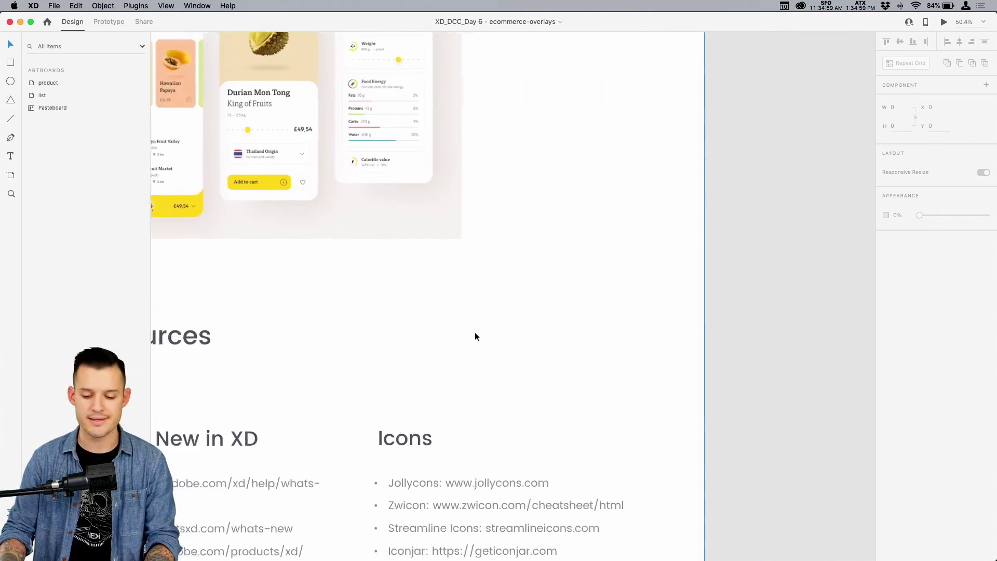
{"action": "scroll", "coordinate": [467, 341], "scroll_direction": "up", "scroll_amount": 5}
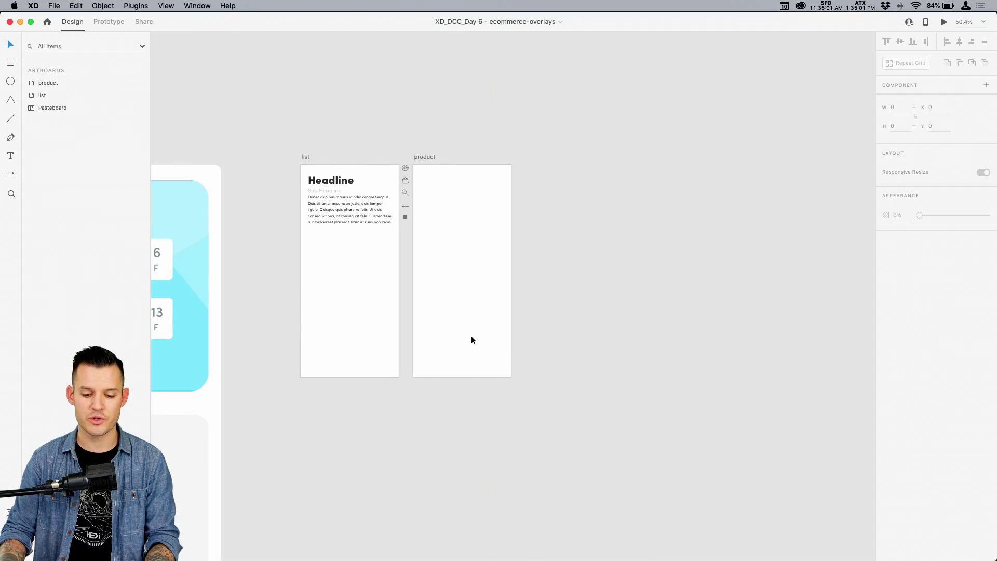
{"action": "key", "text": "z"}
{"action": "left_click_drag", "start_coordinate": [280, 161], "coordinate": [556, 428]}
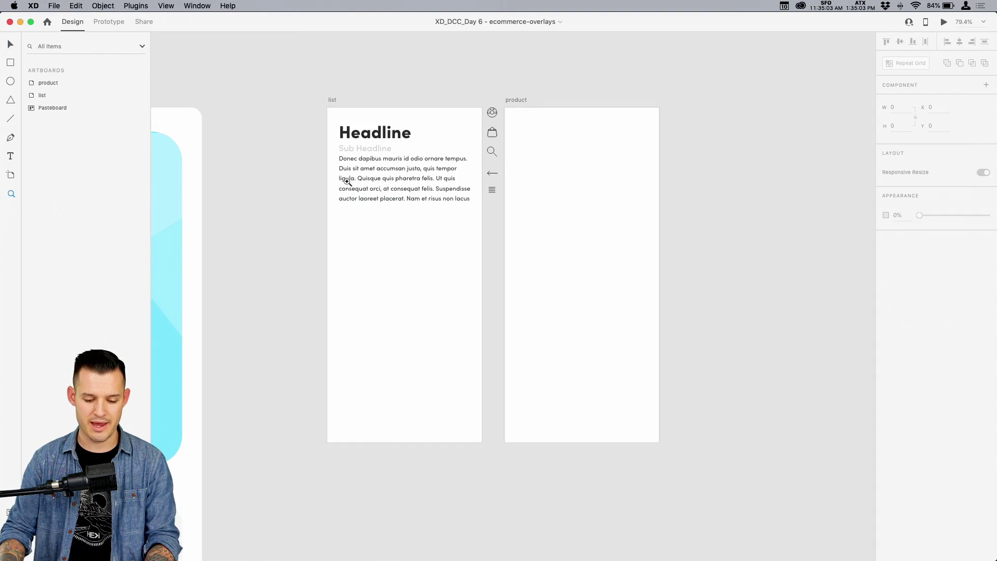
{"action": "left_click_drag", "start_coordinate": [322, 99], "coordinate": [683, 456]}
{"action": "key", "text": "v"}
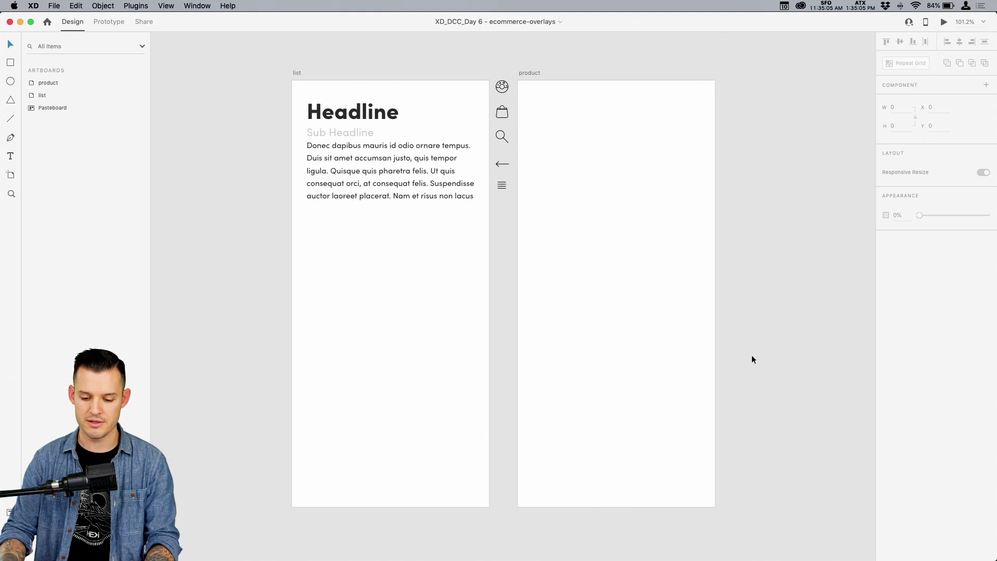
{"action": "scroll", "coordinate": [752, 354], "scroll_direction": "down", "scroll_amount": 1}
{"action": "scroll", "coordinate": [752, 354], "scroll_direction": "right", "scroll_amount": 1}
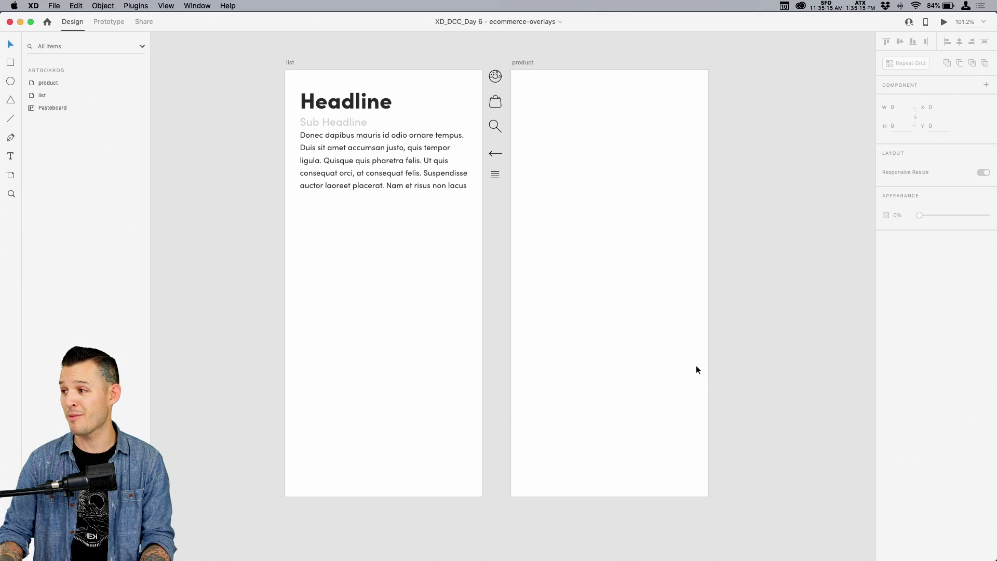
{"action": "key", "text": "ctrl+Up"}
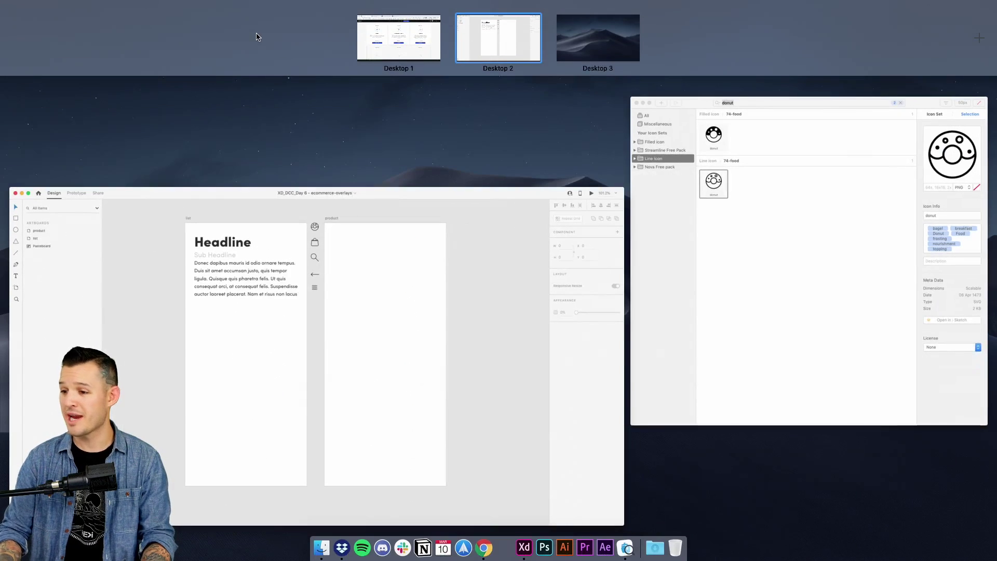
{"action": "left_click", "coordinate": [404, 295]}
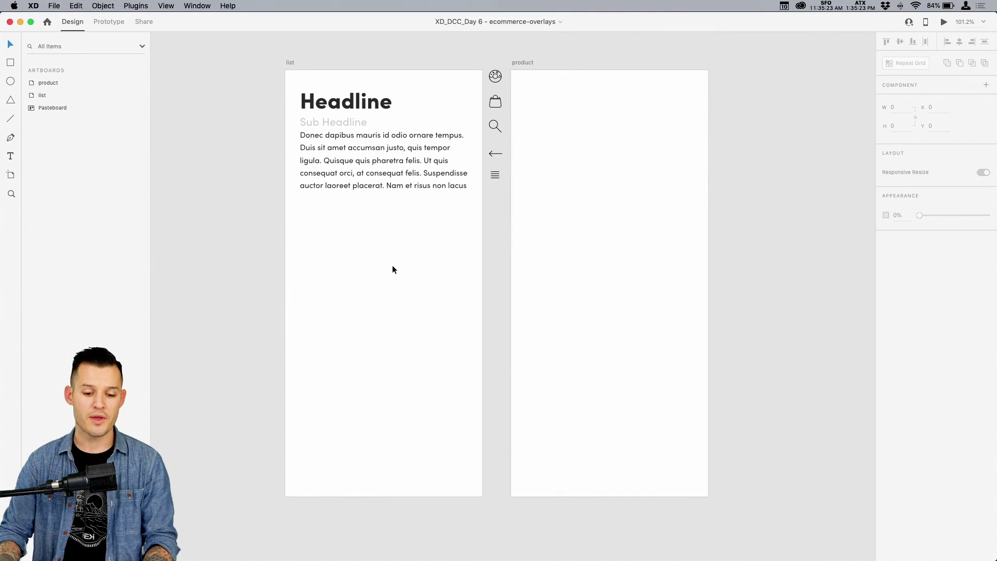
Move the Headline, Sub Headline and body text off the list artboard to the pasteboard beside the product artboard.
{"action": "scroll", "coordinate": [394, 275], "scroll_direction": "up", "scroll_amount": 3}
{"action": "key", "text": "z"}
{"action": "left_click_drag", "start_coordinate": [261, 98], "coordinate": [626, 320]}
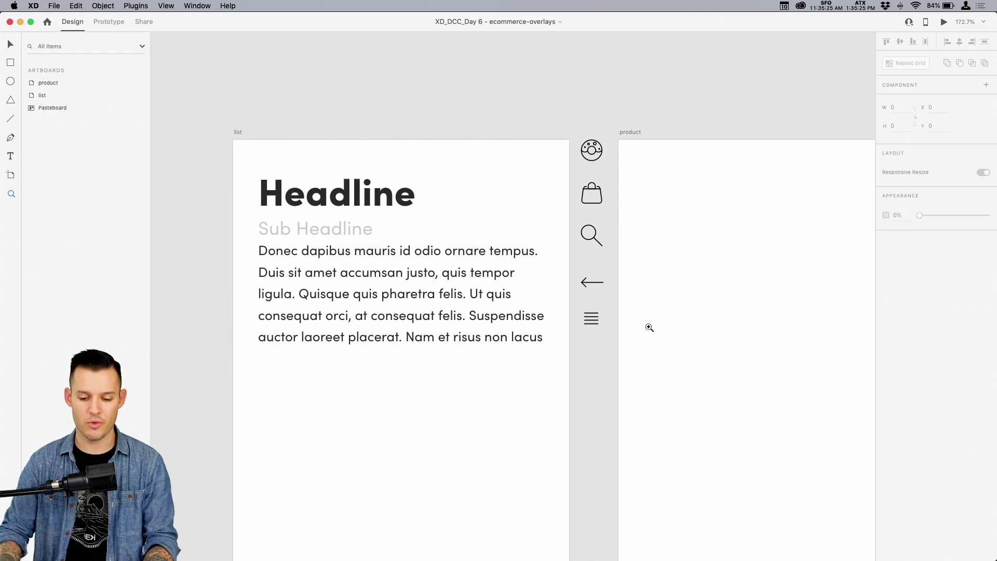
{"action": "left_click_drag", "start_coordinate": [583, 385], "coordinate": [536, 313]}
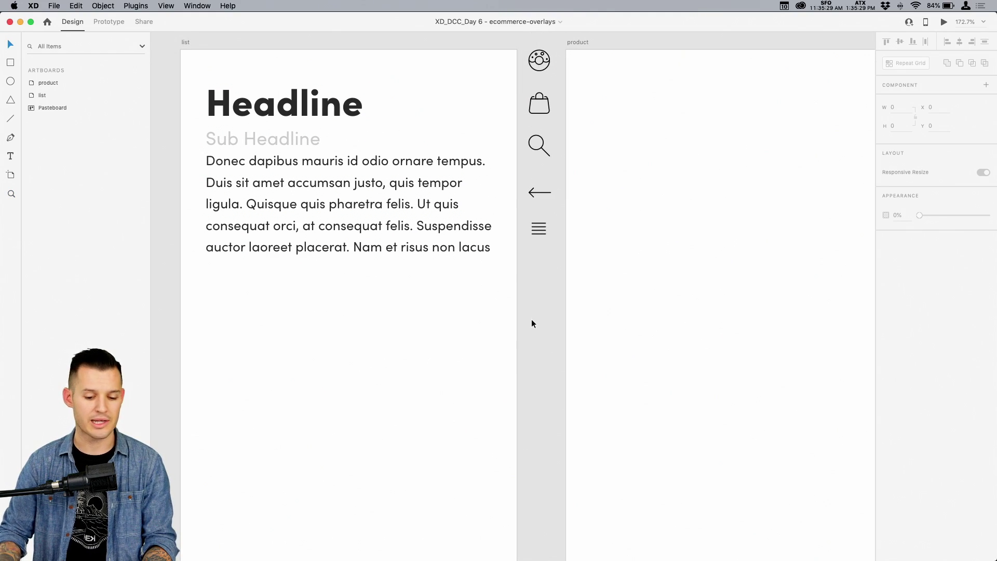
{"action": "scroll", "coordinate": [304, 304], "scroll_direction": "down", "scroll_amount": 2}
{"action": "scroll", "coordinate": [422, 327], "scroll_direction": "left", "scroll_amount": 5}
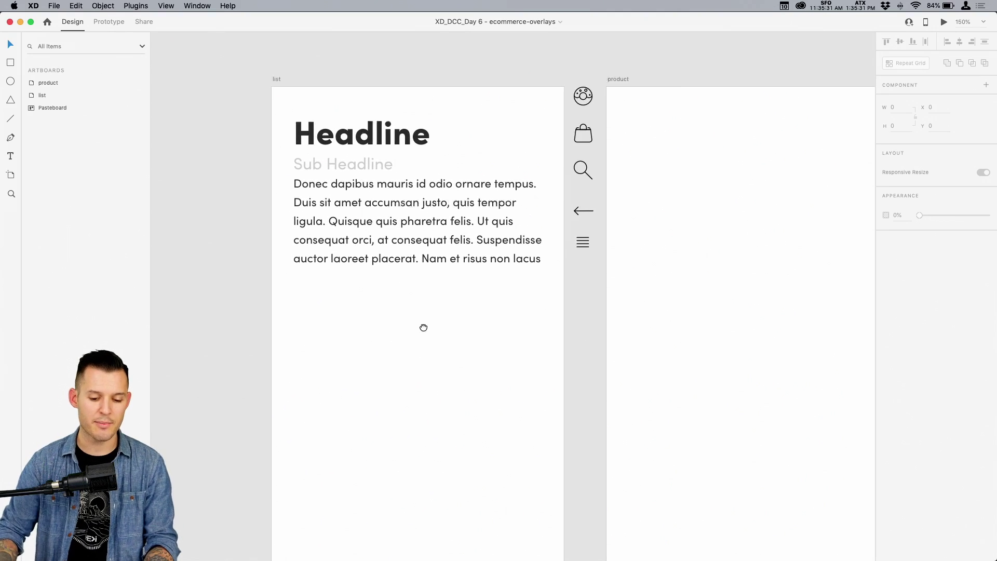
{"action": "left_click_drag", "start_coordinate": [525, 288], "coordinate": [362, 58]}
{"action": "scroll", "coordinate": [616, 150], "scroll_direction": "down", "scroll_amount": 2}
{"action": "left_click_drag", "start_coordinate": [292, 138], "coordinate": [712, 126]}
{"action": "scroll", "coordinate": [690, 138], "scroll_direction": "right", "scroll_amount": 3}
{"action": "scroll", "coordinate": [690, 138], "scroll_direction": "up", "scroll_amount": 2}
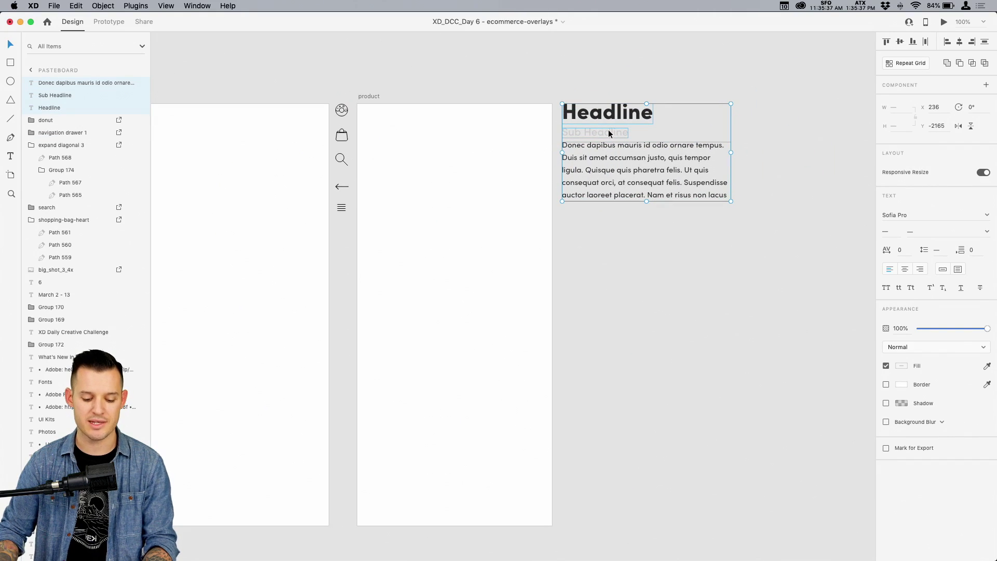
Try scaling the Headline, Sub Headline and body text up together, undo each attempt and deselect the text.
{"action": "key", "text": "z"}
{"action": "left_click_drag", "start_coordinate": [742, 216], "coordinate": [749, 223]}
{"action": "key", "text": "v"}
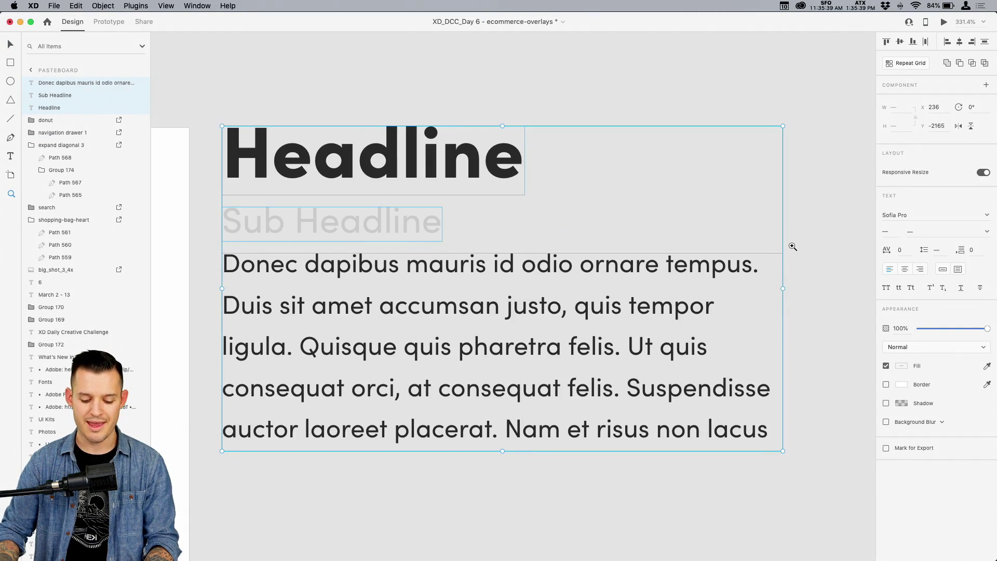
{"action": "key", "text": "super+minus"}
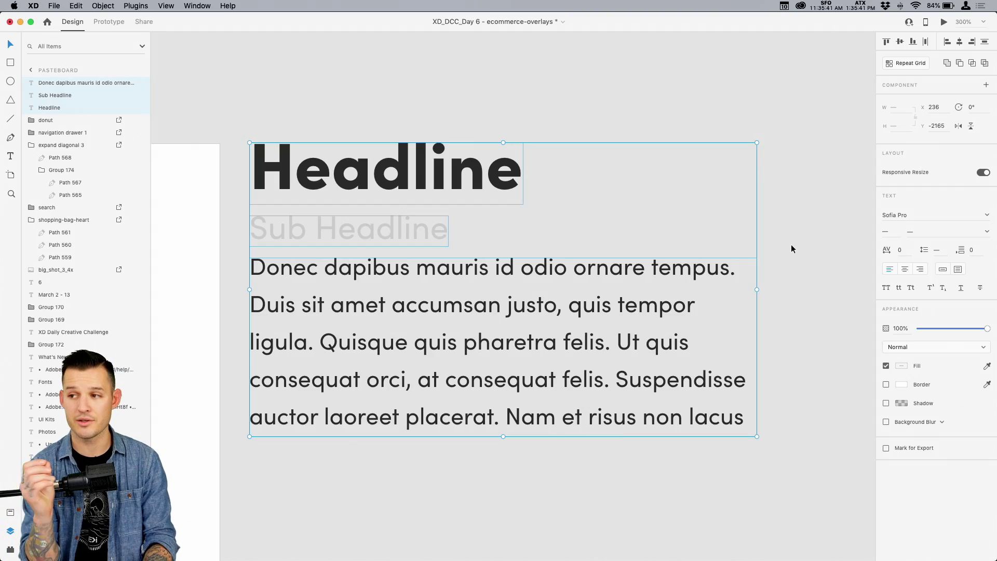
{"action": "key", "text": "super+minus"}
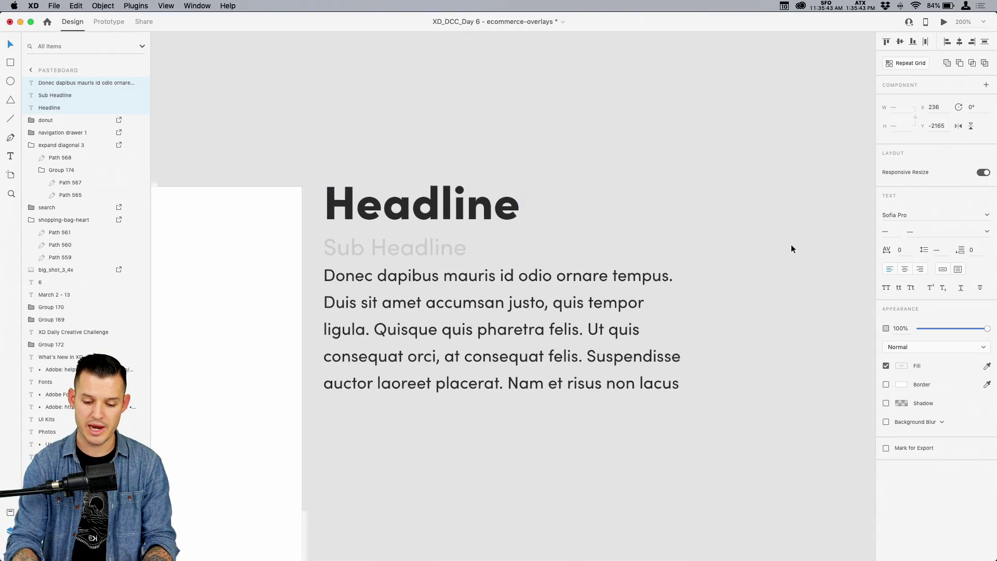
{"action": "scroll", "coordinate": [727, 260], "scroll_direction": "right", "scroll_amount": 3}
{"action": "scroll", "coordinate": [727, 260], "scroll_direction": "down", "scroll_amount": 2}
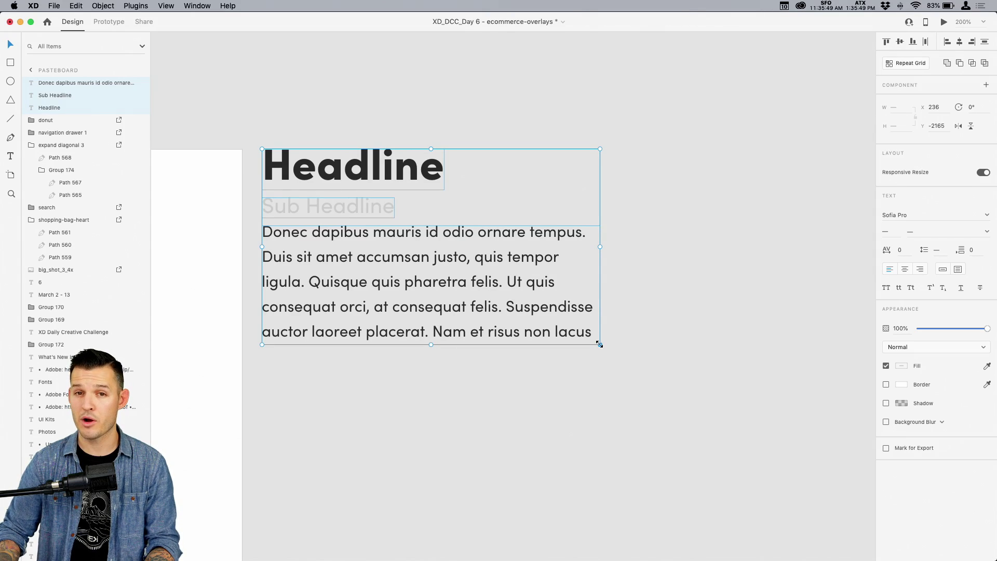
{"action": "left_click_drag", "start_coordinate": [600, 344], "coordinate": [660, 383]}
{"action": "key", "text": "super+z"}
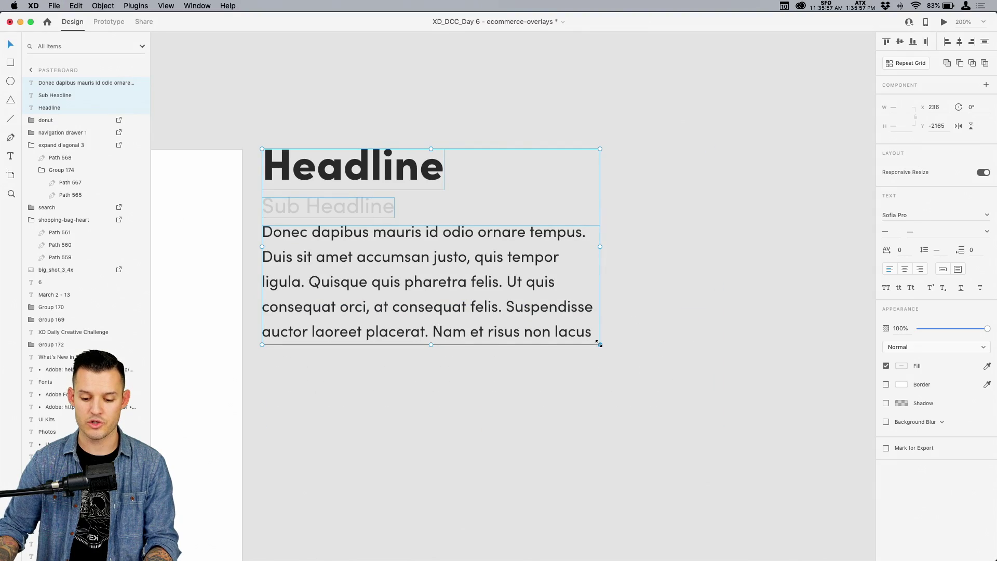
{"action": "left_click_drag", "start_coordinate": [597, 341], "coordinate": [748, 405]}
{"action": "key", "text": "super+z"}
{"action": "left_click", "coordinate": [448, 135]}
View the donut images in the donuts library of CC Libraries and close the library window.
{"action": "scroll", "coordinate": [416, 124], "scroll_direction": "left", "scroll_amount": 10}
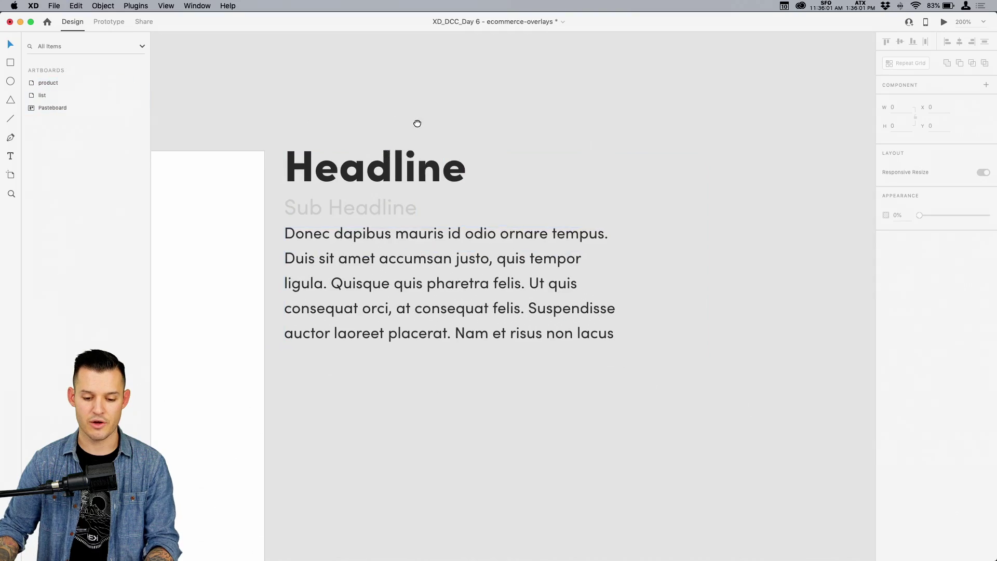
{"action": "key", "text": "super+minus"}
{"action": "scroll", "coordinate": [623, 94], "scroll_direction": "down", "scroll_amount": 3}
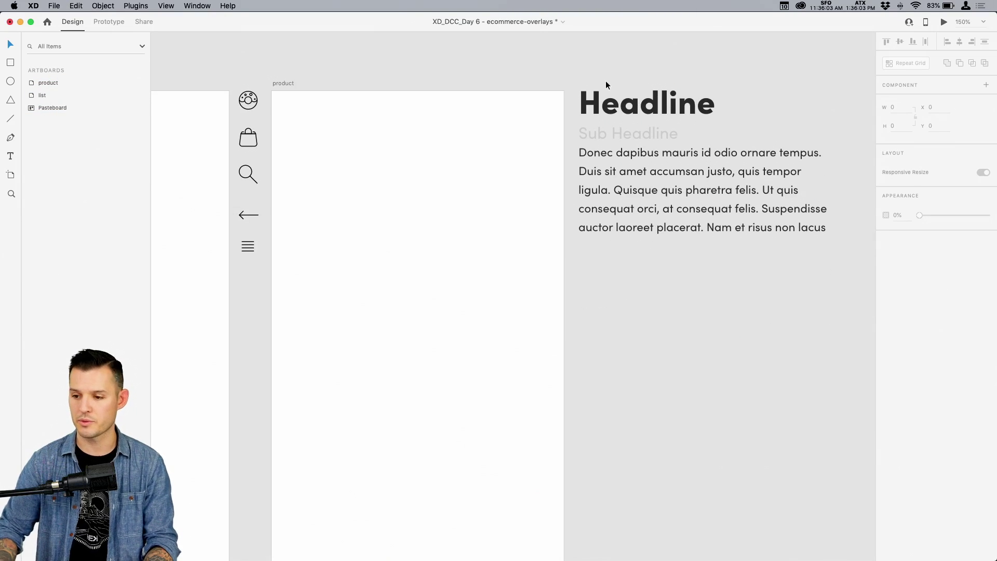
{"action": "scroll", "coordinate": [612, 120], "scroll_direction": "left", "scroll_amount": 10}
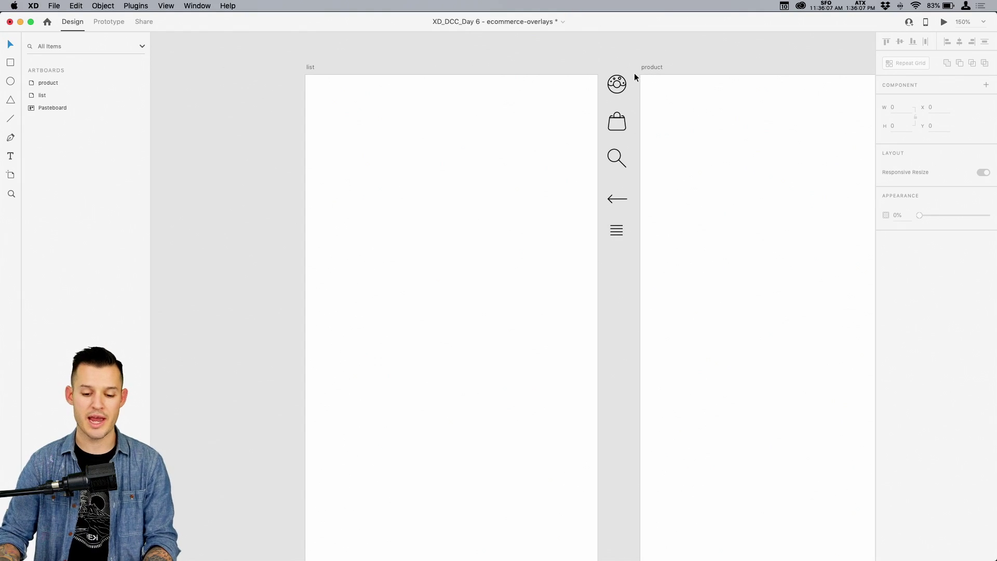
{"action": "key", "text": "super+shift+l"}
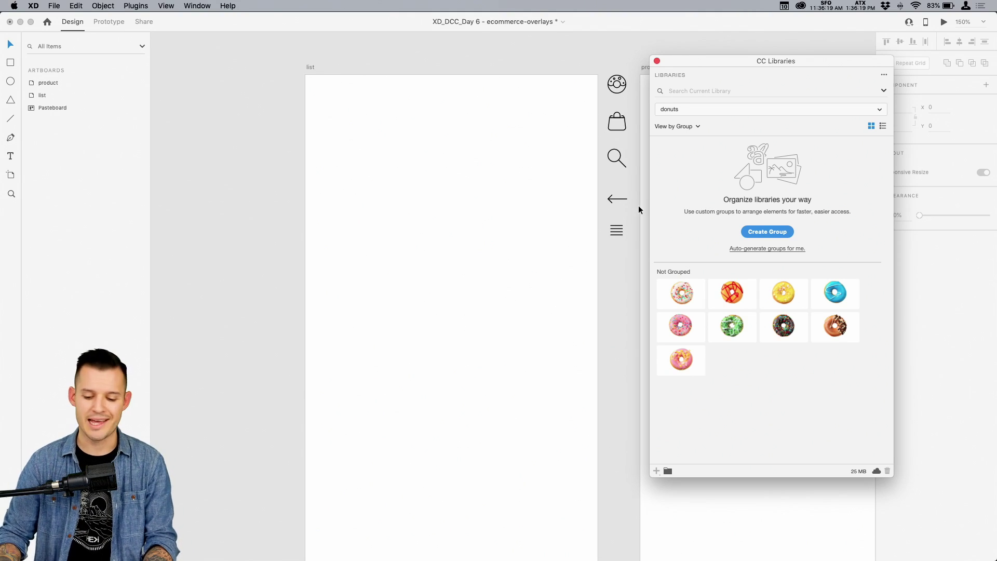
{"action": "left_click", "coordinate": [656, 62]}
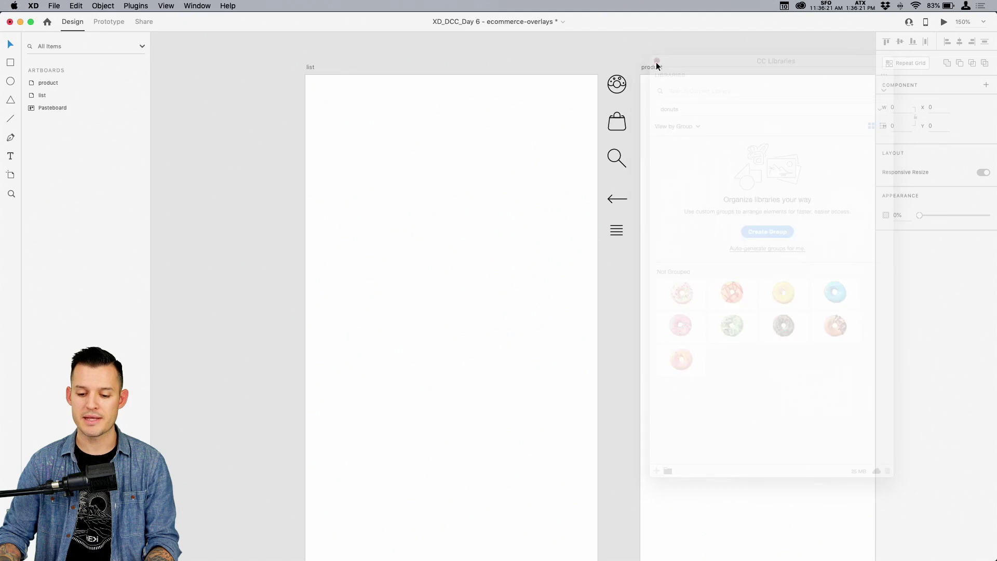
Move the Headline text onto the upper part of the list artboard and change its wording to "Donuts".
{"action": "left_click_drag", "start_coordinate": [434, 322], "coordinate": [341, 272]}
{"action": "key", "text": "super+minus"}
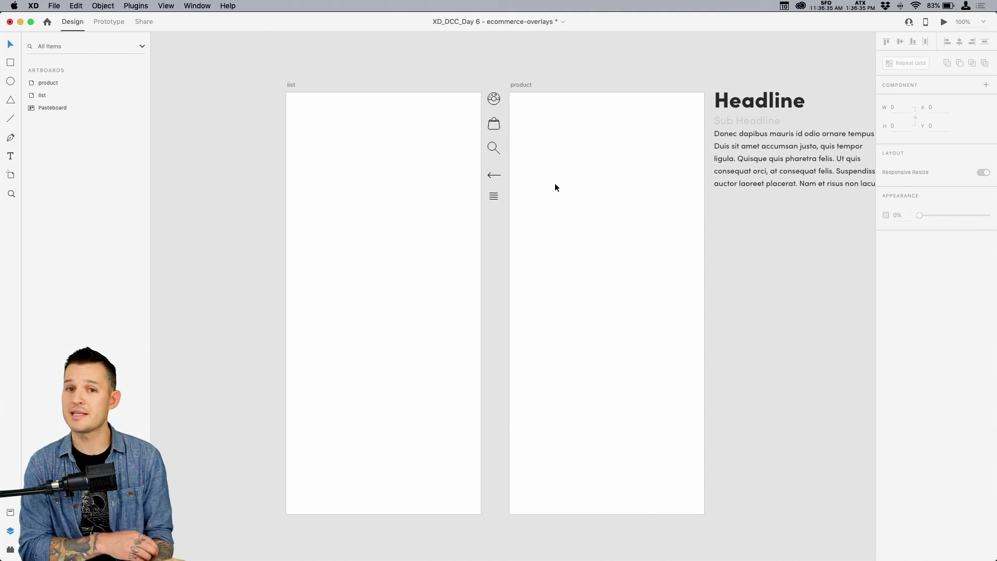
{"action": "scroll", "coordinate": [564, 176], "scroll_direction": "right", "scroll_amount": 2}
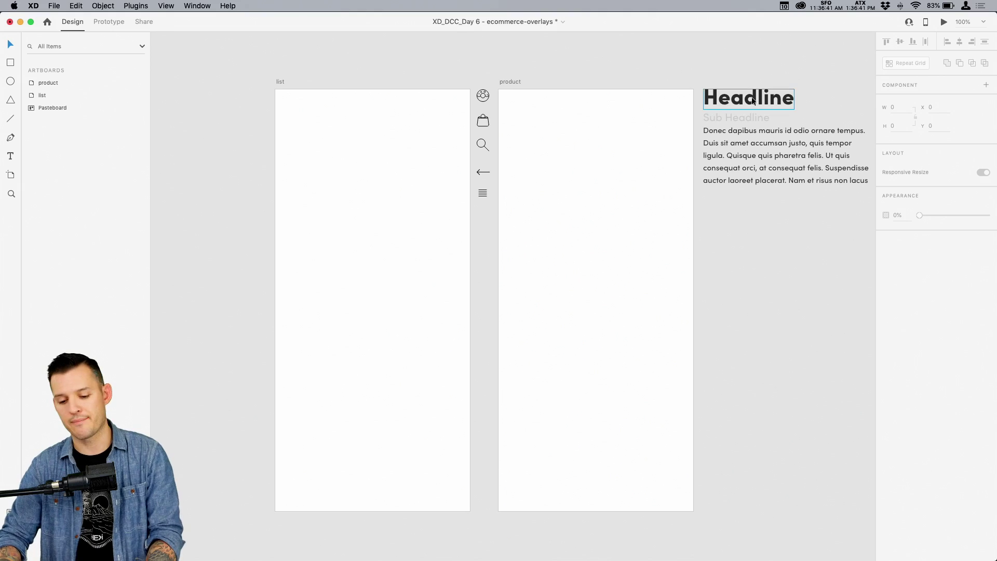
{"action": "left_click_drag", "start_coordinate": [752, 99], "coordinate": [338, 120]}
{"action": "double_click", "coordinate": [339, 119]}
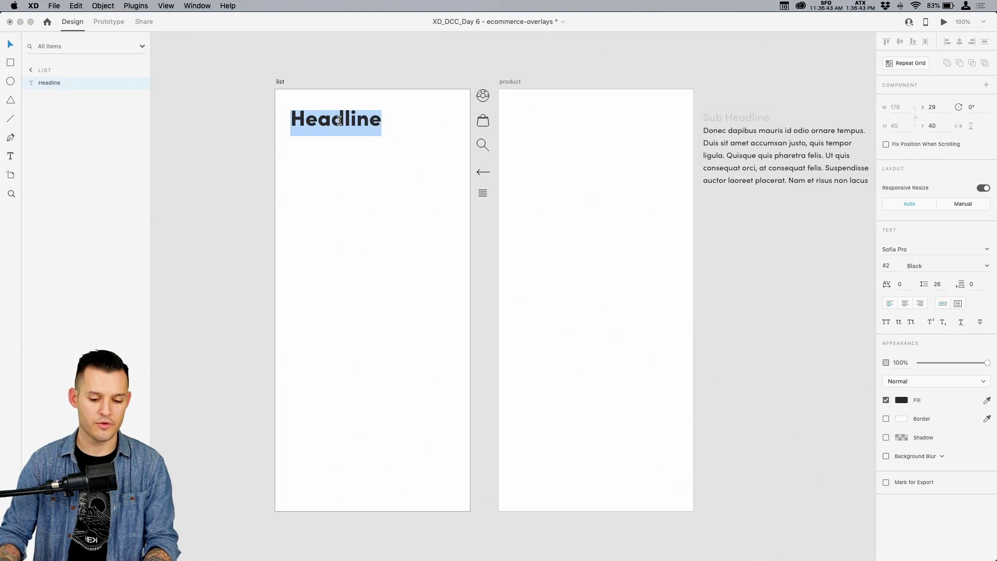
{"action": "type", "text": "Don"}
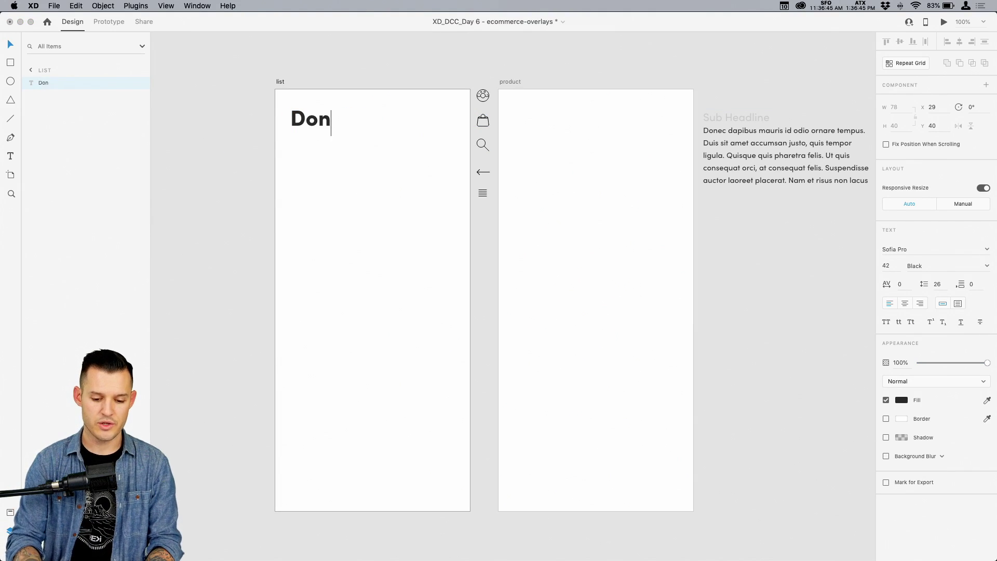
{"action": "type", "text": "uts"}
{"action": "key", "text": "Escape"}
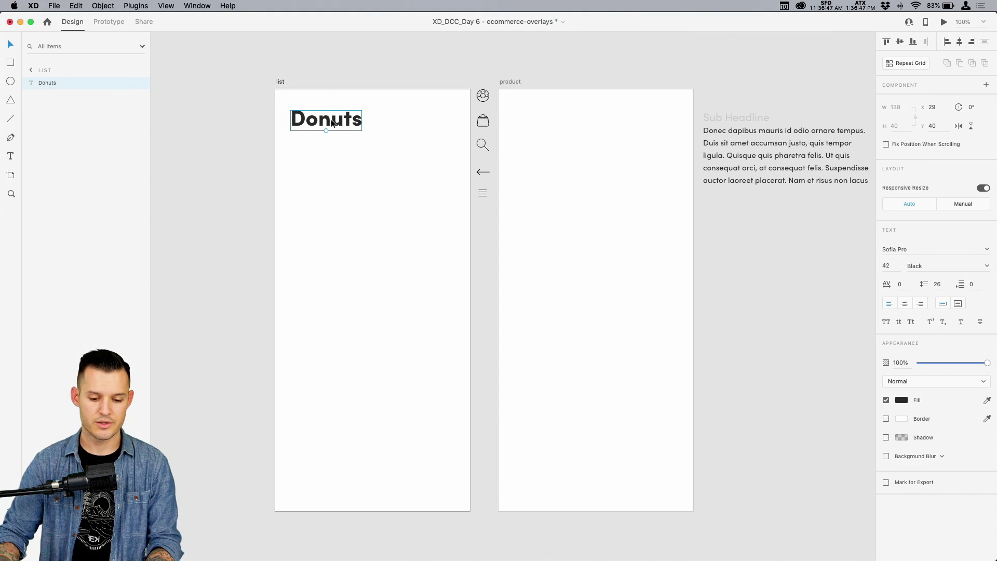
Shift the Donuts title lower and slightly inward on the list artboard to leave room above it.
{"action": "left_click_drag", "start_coordinate": [331, 119], "coordinate": [335, 133]}
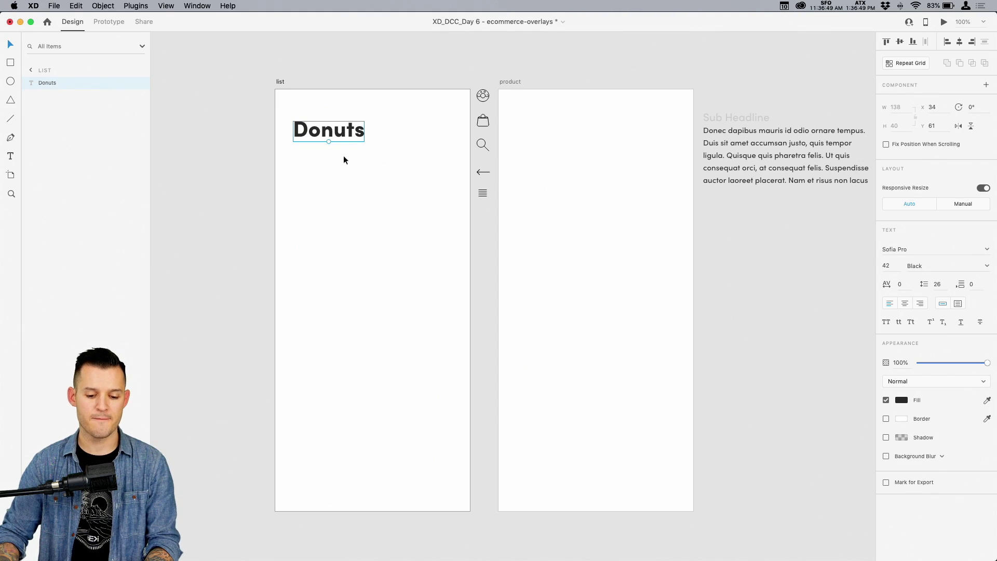
{"action": "key", "text": "shift+Down"}
{"action": "key", "text": "shift+Down"}
Place the donut icon in the upper-left corner of the list artboard at X 12, Y 11.
{"action": "left_click_drag", "start_coordinate": [480, 102], "coordinate": [304, 115]}
{"action": "key", "text": "z"}
{"action": "left_click_drag", "start_coordinate": [268, 86], "coordinate": [320, 128]}
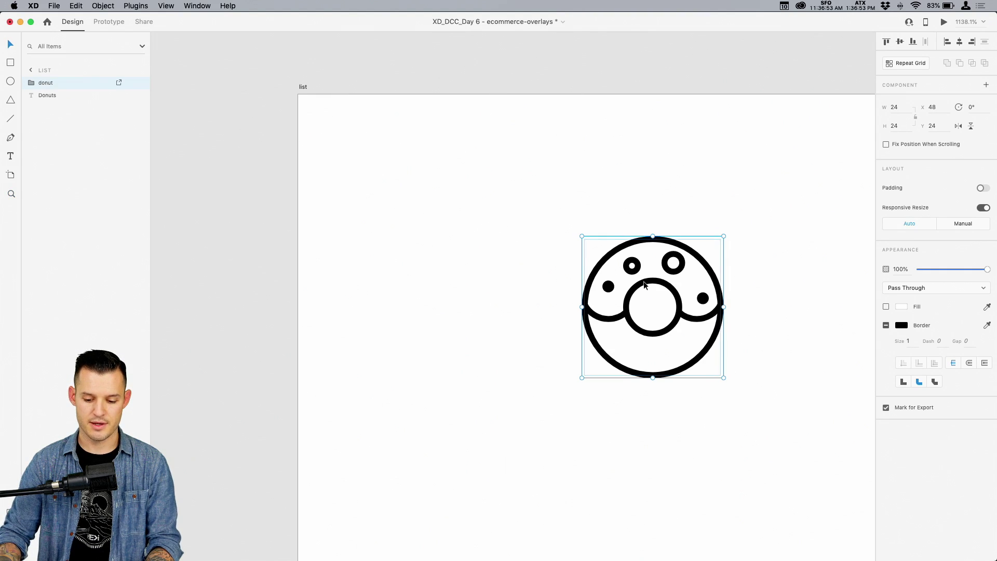
{"action": "left_click_drag", "start_coordinate": [644, 284], "coordinate": [431, 207]}
{"action": "key", "text": "super+minus"}
{"action": "key", "text": "super+minus"}
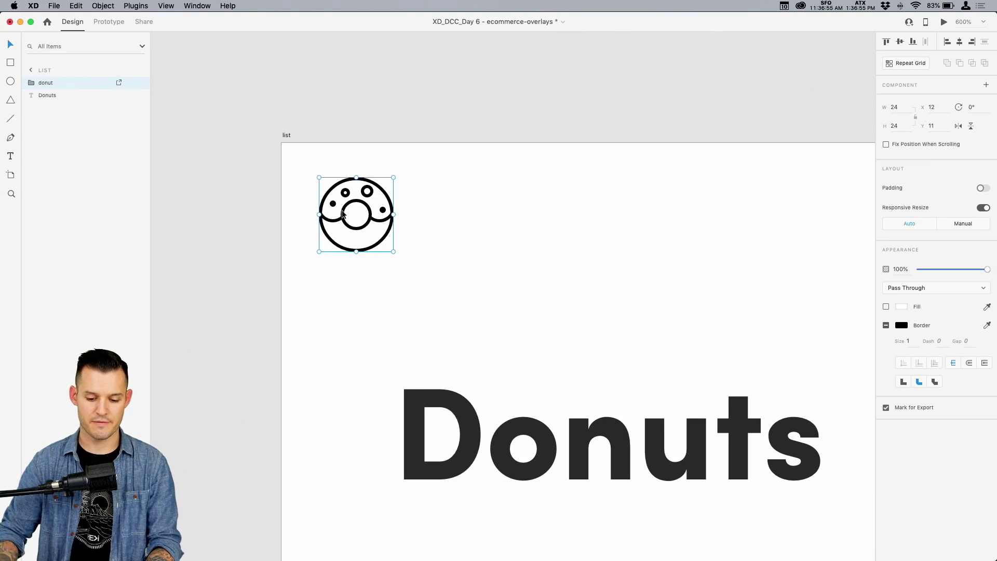
Nudge the donut icon on the list artboard to X 16, Y 16.
{"action": "key", "text": "super+minus"}
{"action": "left_click_drag", "start_coordinate": [421, 317], "coordinate": [351, 274]}
{"action": "key", "text": "super+minus"}
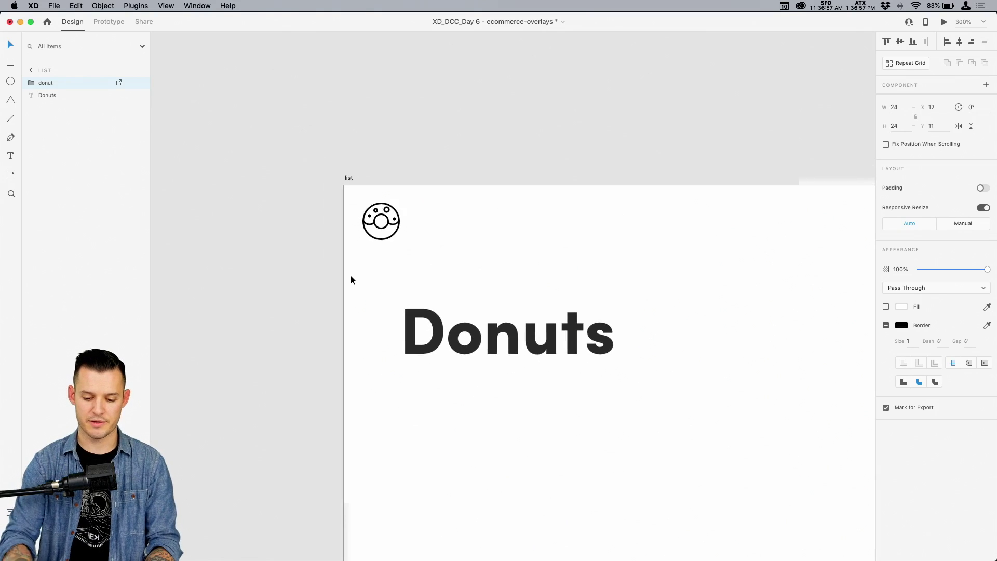
{"action": "left_click_drag", "start_coordinate": [413, 323], "coordinate": [256, 197]}
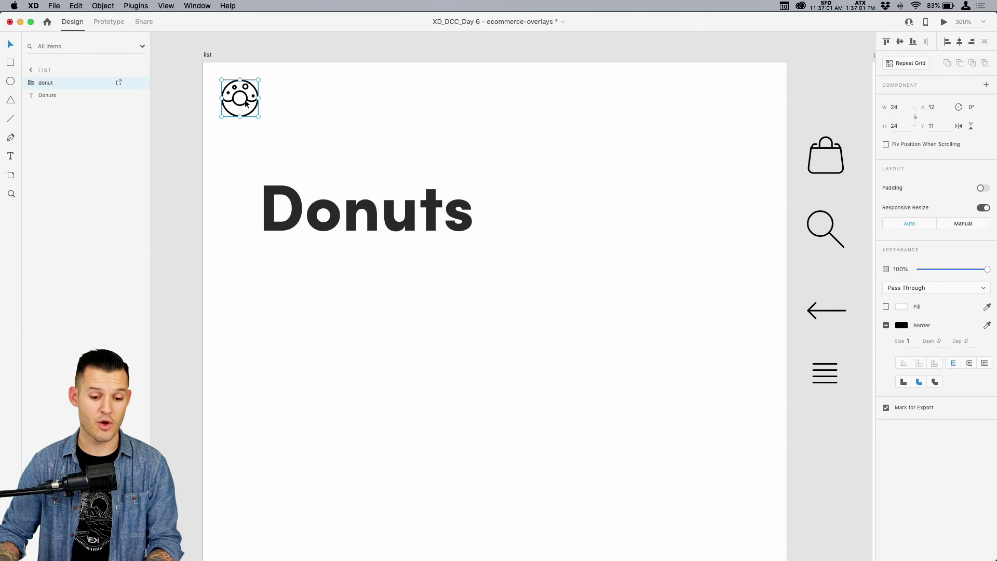
{"action": "key", "text": "Down"}
{"action": "key", "text": "Down"}
{"action": "key", "text": "Down"}
{"action": "key", "text": "Down"}
{"action": "key", "text": "Down"}
{"action": "key", "text": "Right"}
{"action": "key", "text": "Right"}
{"action": "key", "text": "Right"}
{"action": "key", "text": "Right"}
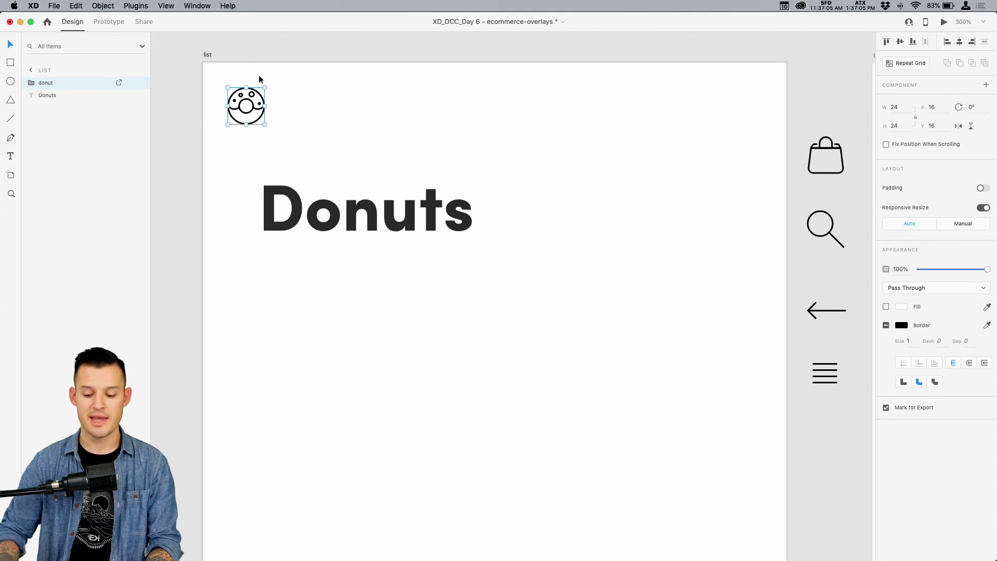
Nudge the donut icon on the list artboard to X 20, Y 20.
{"action": "key", "text": "Right"}
{"action": "key", "text": "Right"}
{"action": "key", "text": "Right"}
{"action": "key", "text": "Right"}
{"action": "key", "text": "Down"}
{"action": "key", "text": "Down"}
{"action": "key", "text": "Down"}
{"action": "key", "text": "Down"}
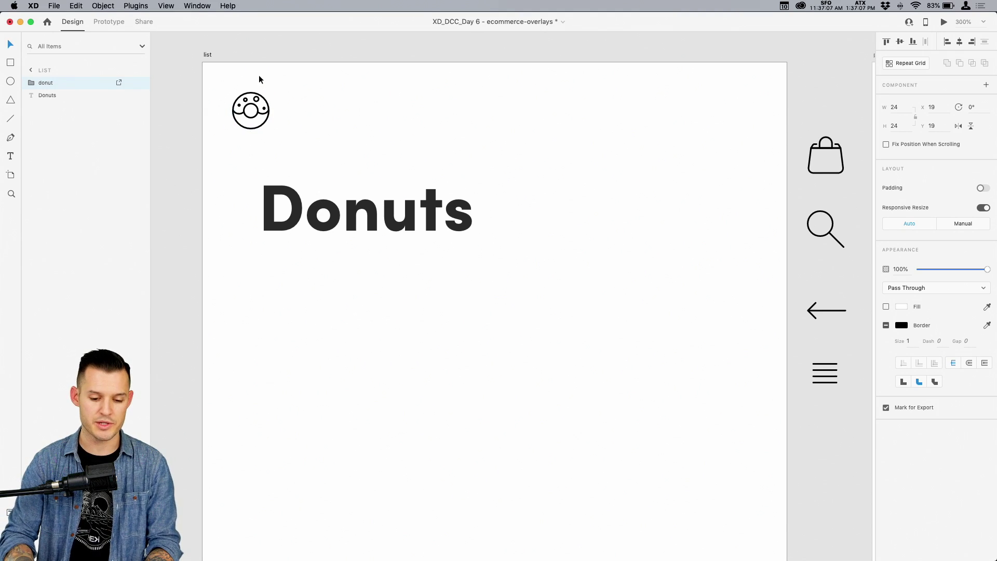
Align the Donuts title with the donut icon's left edge, placing it at X 20, Y 77.
{"action": "left_click_drag", "start_coordinate": [355, 202], "coordinate": [332, 208]}
{"action": "key", "text": "alt"}
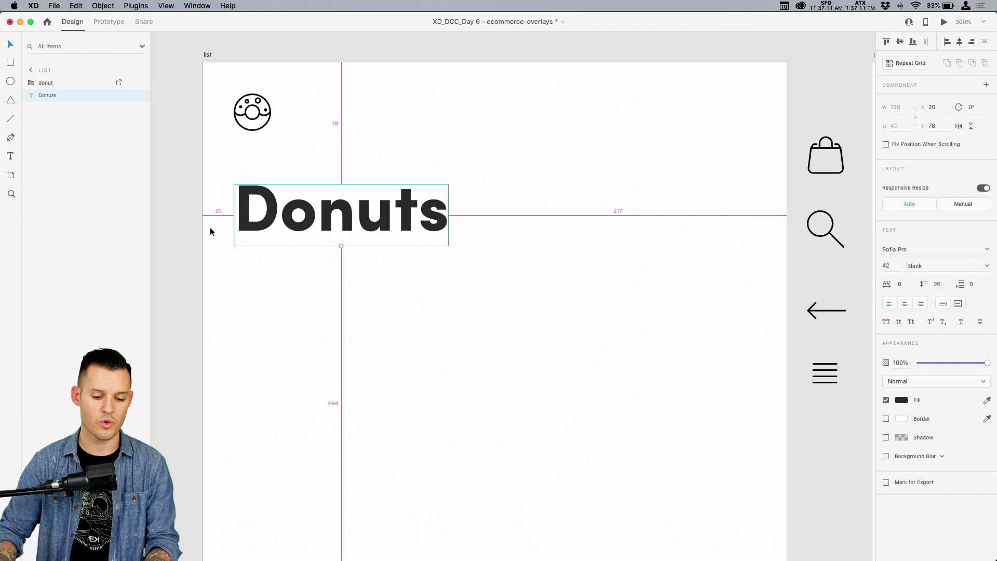
{"action": "left_click_drag", "start_coordinate": [356, 203], "coordinate": [357, 222]}
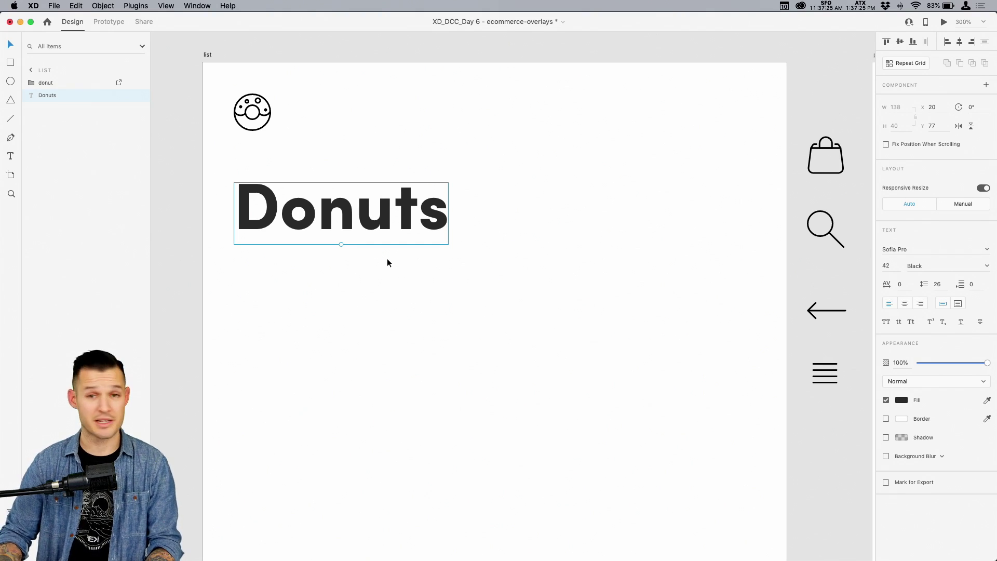
{"action": "left_click", "coordinate": [496, 209]}
Move the four-line menu icon from the pasteboard onto the upper part of the list artboard, above and beyond the end of the Donuts title.
{"action": "scroll", "coordinate": [469, 205], "scroll_direction": "right", "scroll_amount": 2}
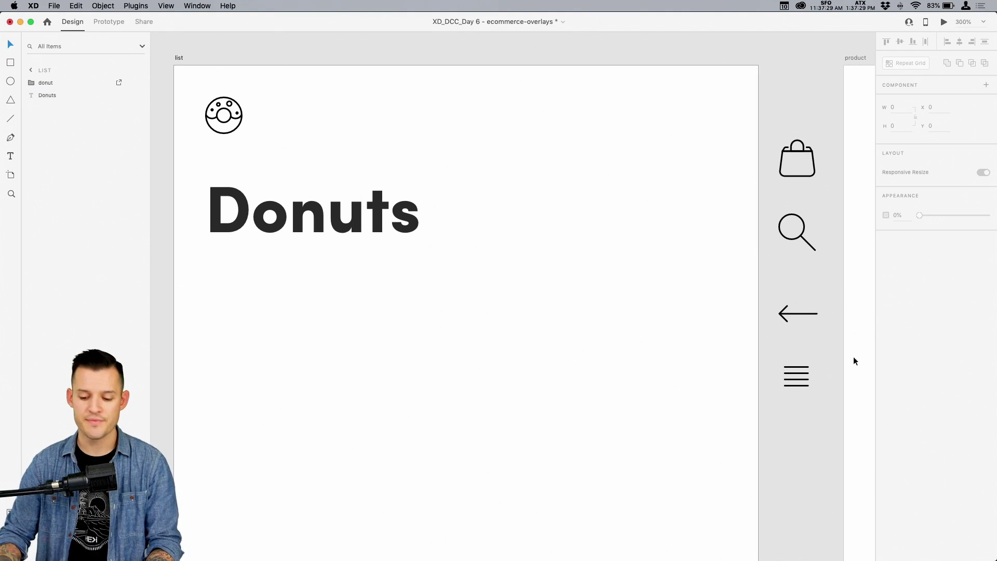
{"action": "left_click_drag", "start_coordinate": [797, 378], "coordinate": [493, 165]}
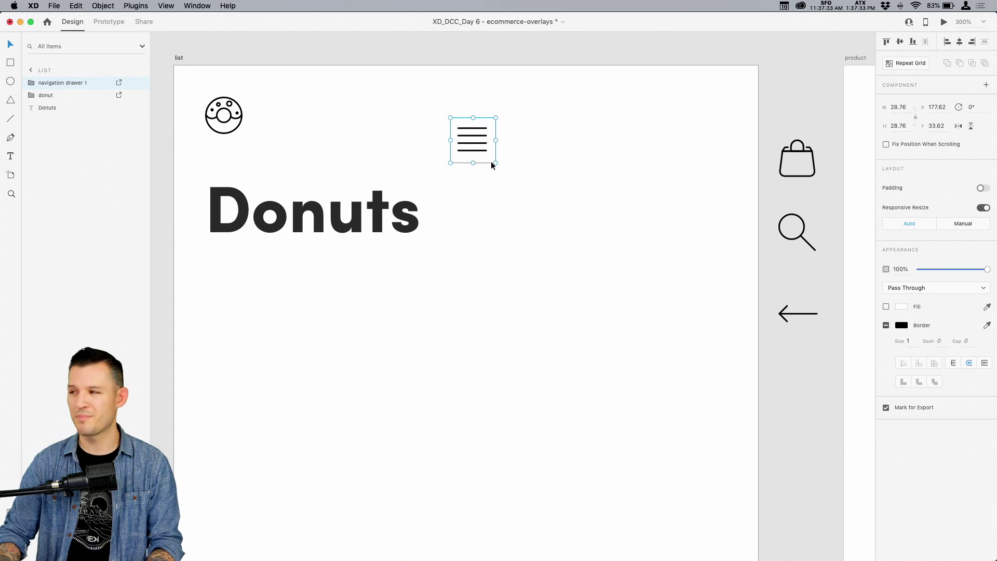
{"action": "left_click", "coordinate": [564, 128]}
Delete the top line of the menu icon so that three lines remain.
{"action": "key", "text": "z"}
{"action": "left_click_drag", "start_coordinate": [538, 113], "coordinate": [475, 158]}
{"action": "left_click_drag", "start_coordinate": [453, 242], "coordinate": [721, 210]}
{"action": "key", "text": "v"}
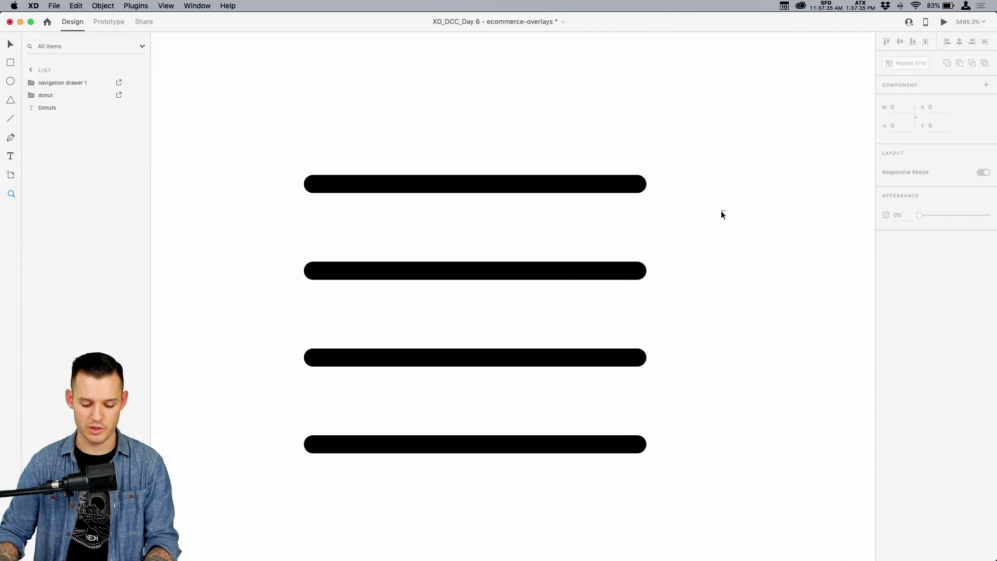
{"action": "key", "text": "super+minus"}
{"action": "key", "text": "super+minus"}
{"action": "key", "text": "super+minus"}
{"action": "key", "text": "super+minus"}
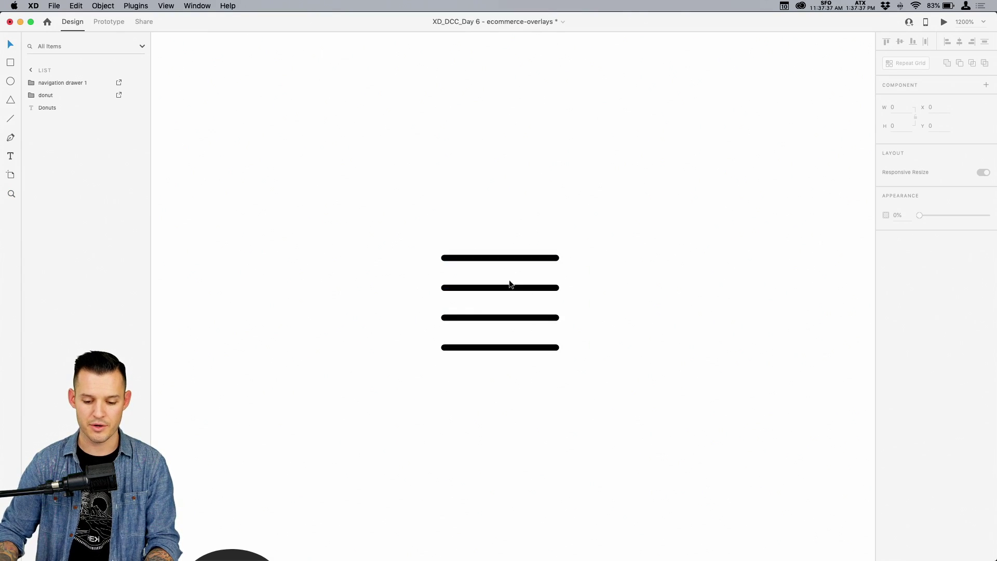
{"action": "left_click", "coordinate": [509, 259], "text": "super"}
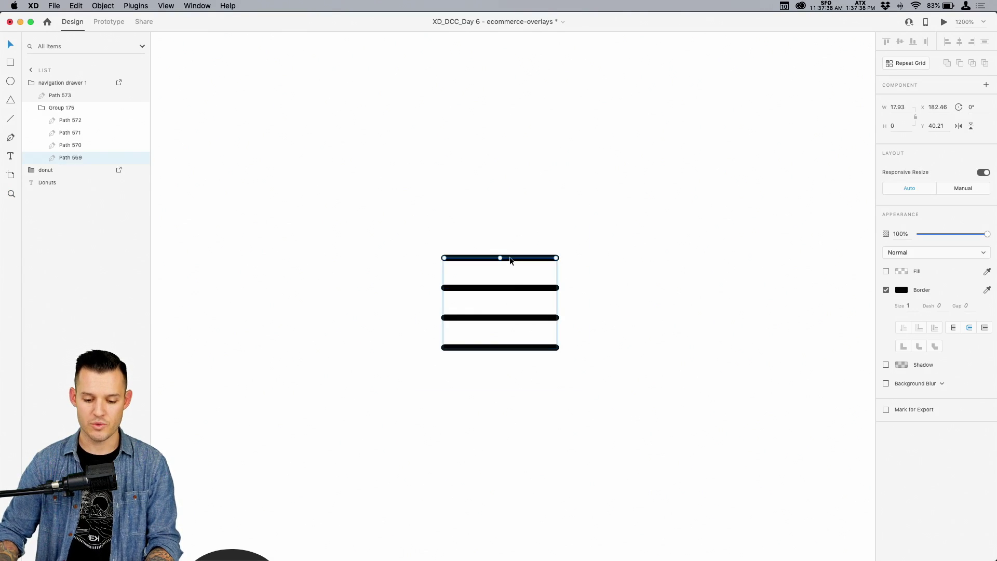
Stagger the menu icon's lines by shifting the upper one 10 px right and the middle one 5 px right.
{"action": "double_click", "coordinate": [504, 290]}
{"action": "key", "text": "shift+Right"}
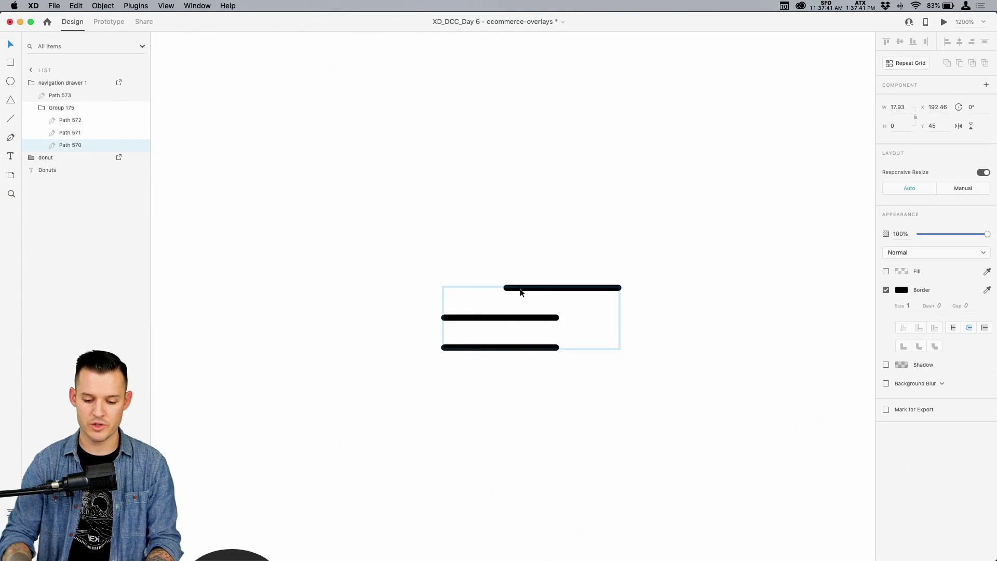
{"action": "left_click", "coordinate": [523, 318]}
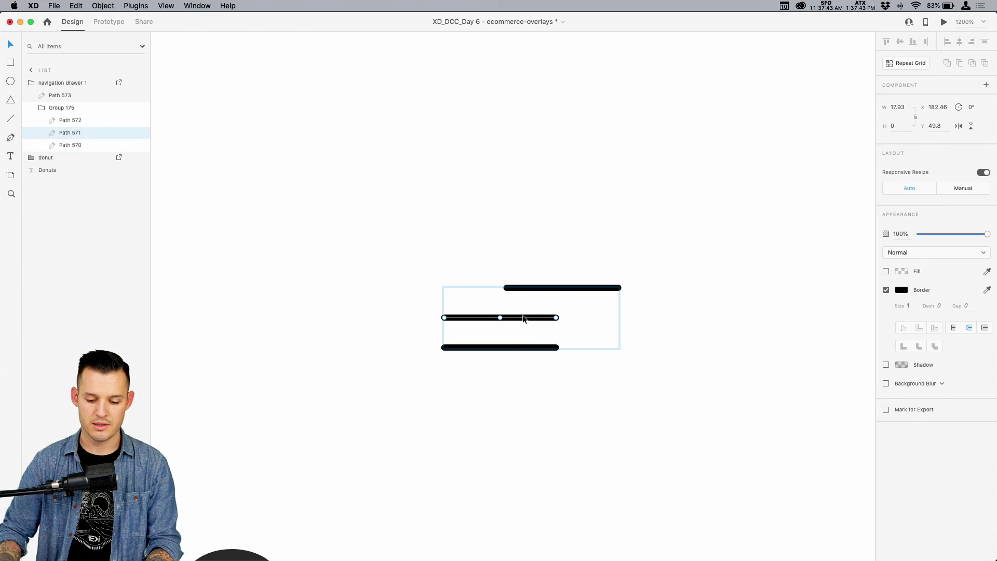
{"action": "key", "text": "Right"}
{"action": "key", "text": "Right"}
{"action": "key", "text": "Right"}
{"action": "key", "text": "Right"}
{"action": "key", "text": "Right"}
{"action": "left_click", "coordinate": [551, 208]}
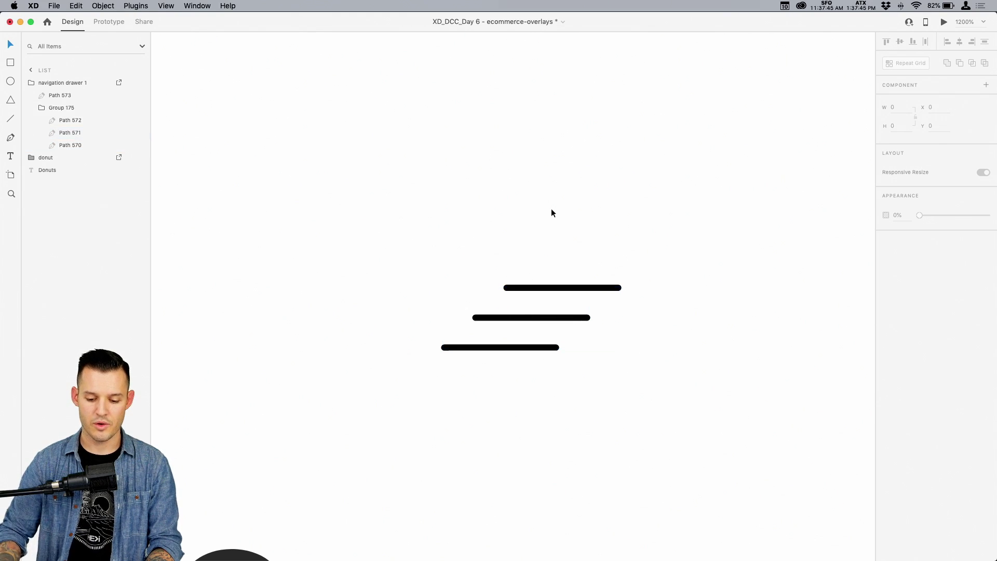
Place the staggered menu icon directly beside the donut icon at about X 44, Y 15.
{"action": "key", "text": "super+minus"}
{"action": "key", "text": "super+minus"}
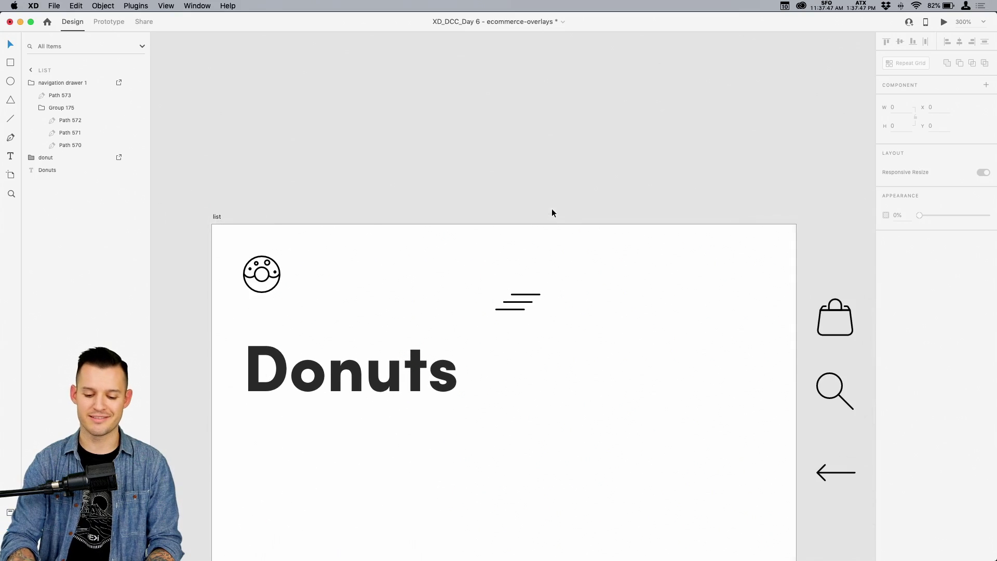
{"action": "scroll", "coordinate": [554, 229], "scroll_direction": "down", "scroll_amount": 2}
{"action": "left_click_drag", "start_coordinate": [531, 222], "coordinate": [343, 171]}
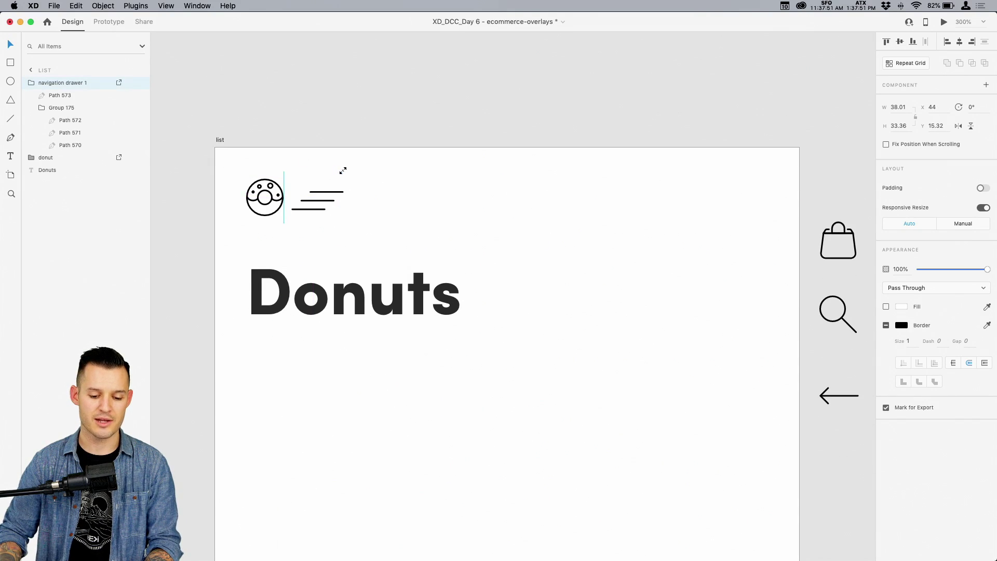
{"action": "left_click", "coordinate": [266, 203], "text": "shift"}
{"action": "left_click", "coordinate": [366, 217]}
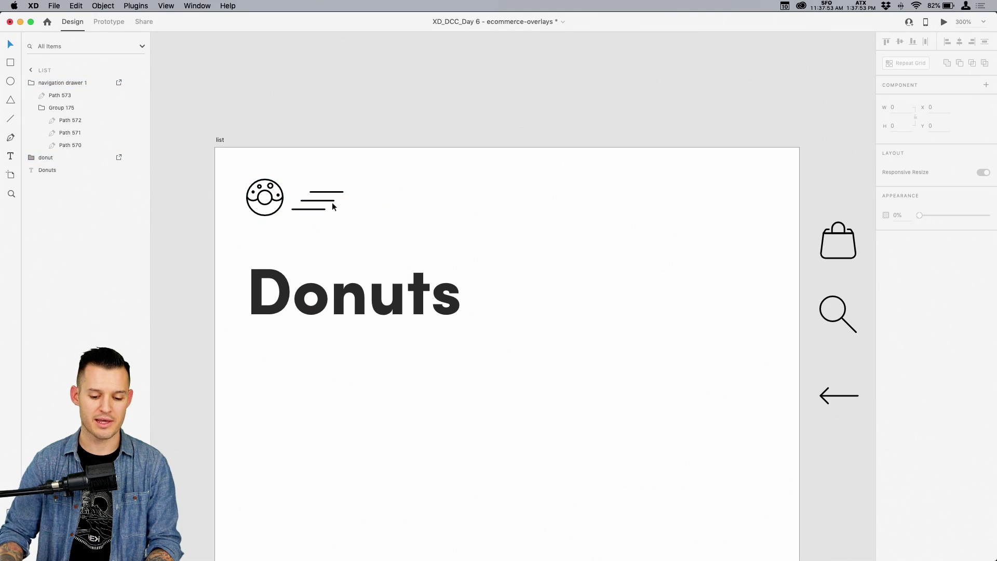
Move the staggered menu icon to the list artboard's upper-right corner, matching the donut icon's side margin.
{"action": "left_click_drag", "start_coordinate": [329, 199], "coordinate": [754, 188]}
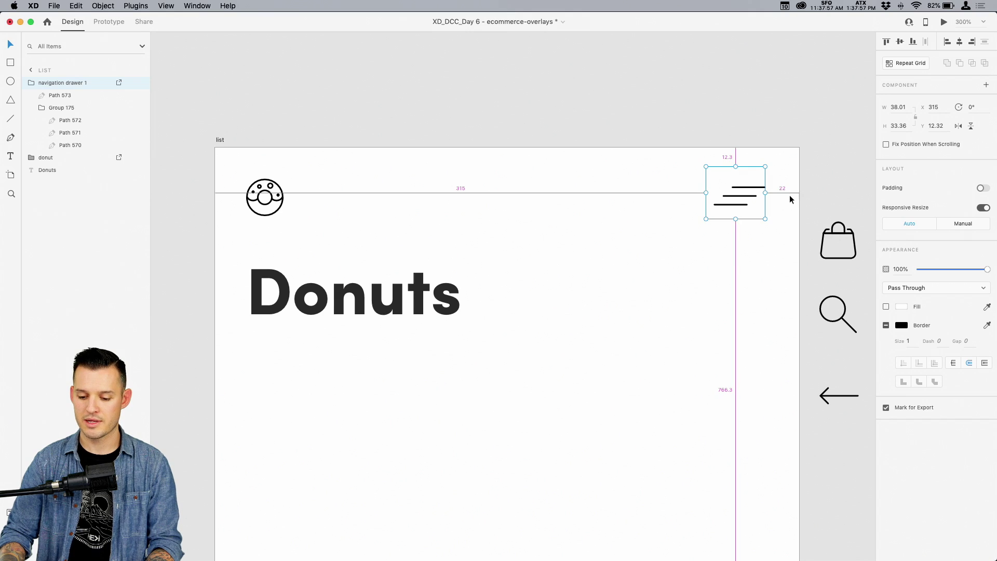
{"action": "key", "text": "Right"}
{"action": "key", "text": "Right"}
{"action": "key", "text": "Right"}
{"action": "key", "text": "Right"}
{"action": "key", "text": "Right"}
{"action": "key", "text": "Right"}
{"action": "key", "text": "Right"}
{"action": "key", "text": "Left"}
{"action": "key", "text": "Left"}
{"action": "key", "text": "Left"}
{"action": "key", "text": "Left"}
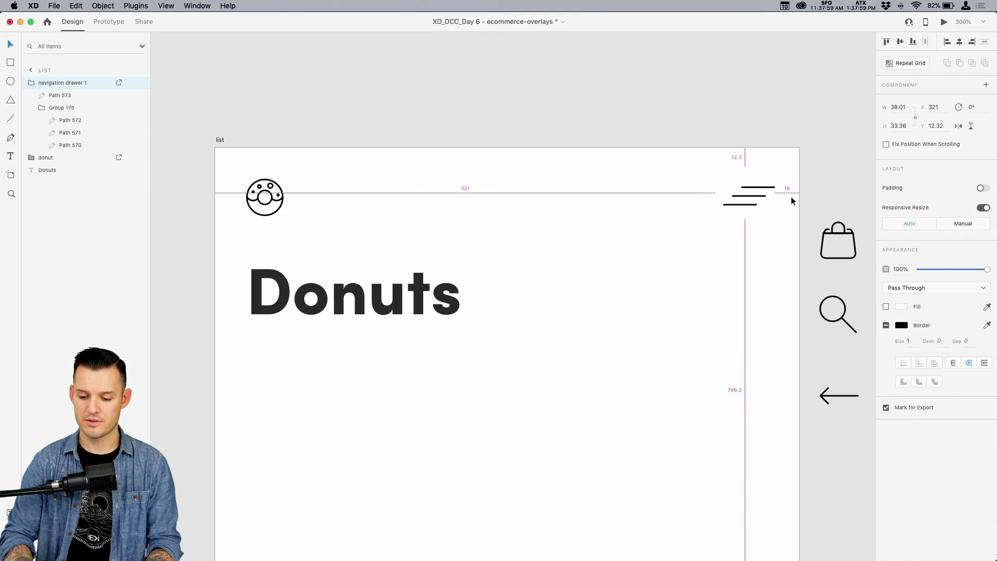
{"action": "left_click", "coordinate": [591, 129]}
Move the Sub Headline text onto the list artboard below the Donuts title at X 20, Y 126.
{"action": "scroll", "coordinate": [589, 122], "scroll_direction": "down", "scroll_amount": 1}
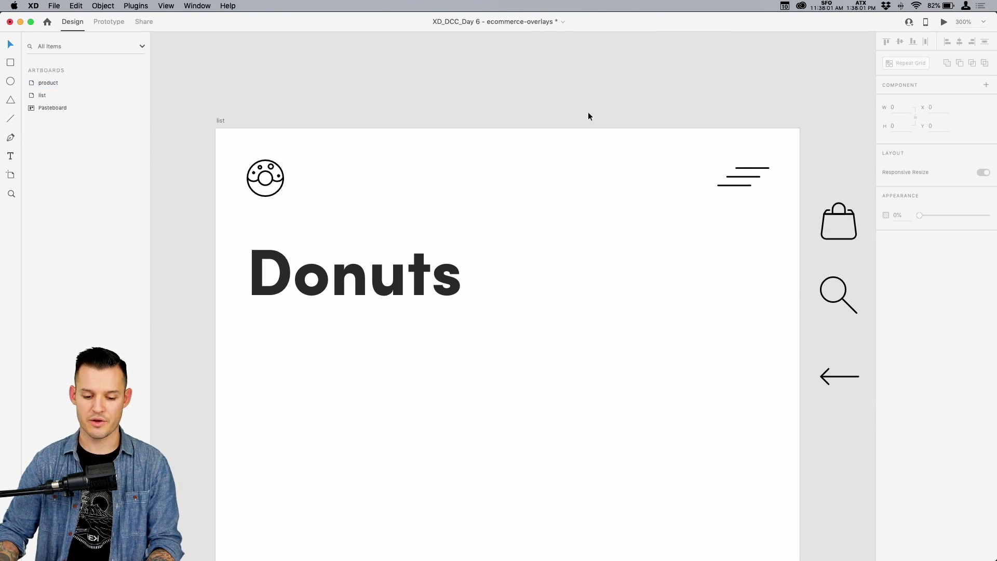
{"action": "key", "text": "super+minus"}
{"action": "scroll", "coordinate": [571, 104], "scroll_direction": "down", "scroll_amount": 5}
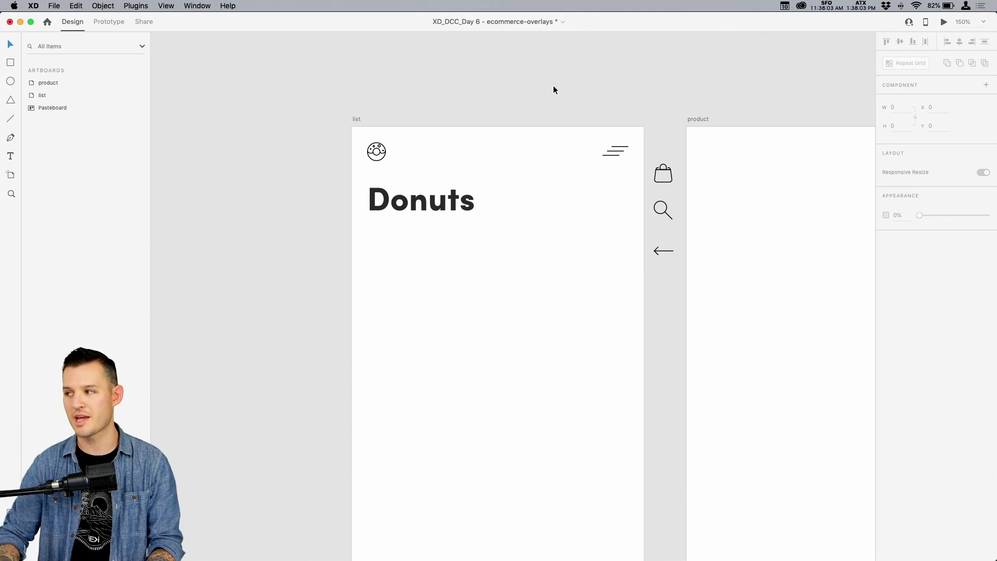
{"action": "scroll", "coordinate": [534, 260], "scroll_direction": "right", "scroll_amount": 5}
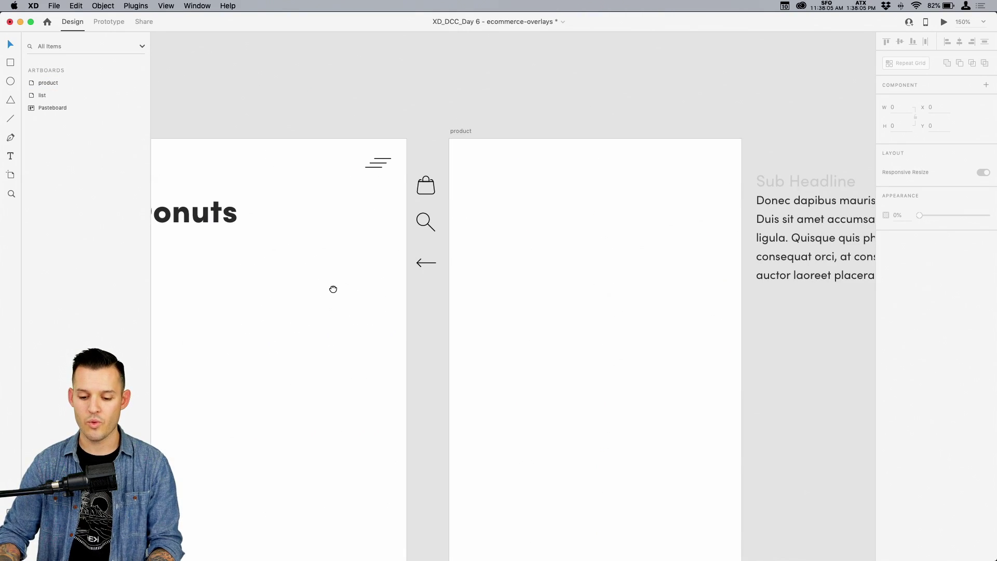
{"action": "left_click_drag", "start_coordinate": [795, 181], "coordinate": [471, 221]}
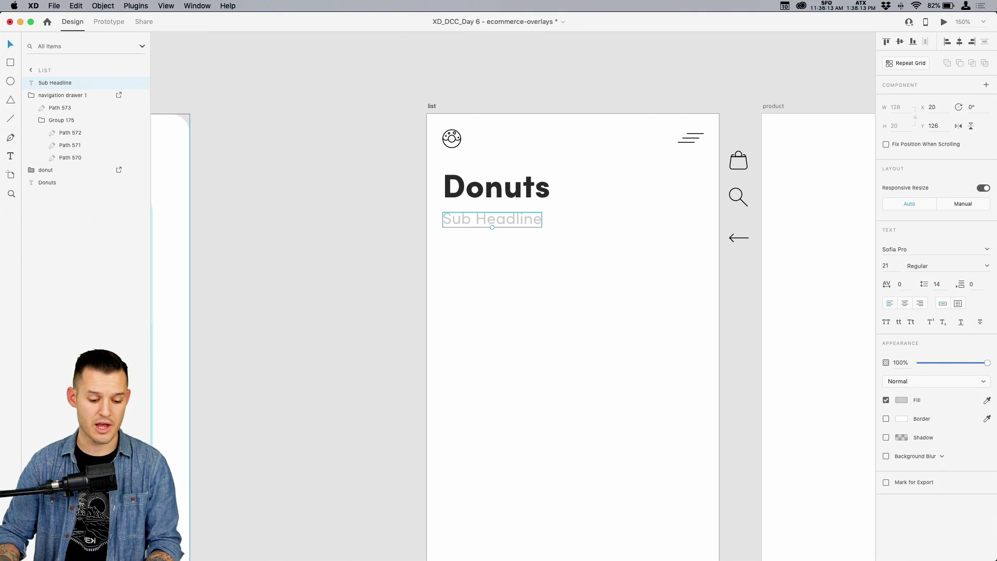
Save the Donuts title, the Sub Headline and the body paragraph as character styles in the document assets.
{"action": "key", "text": "super+shift+y"}
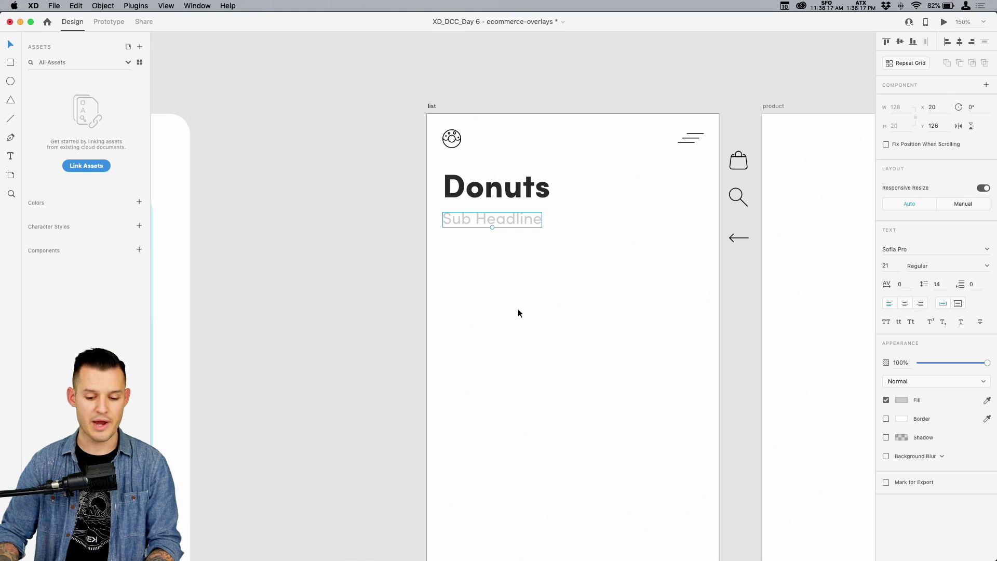
{"action": "left_click", "coordinate": [513, 195]}
{"action": "left_click", "coordinate": [142, 228]}
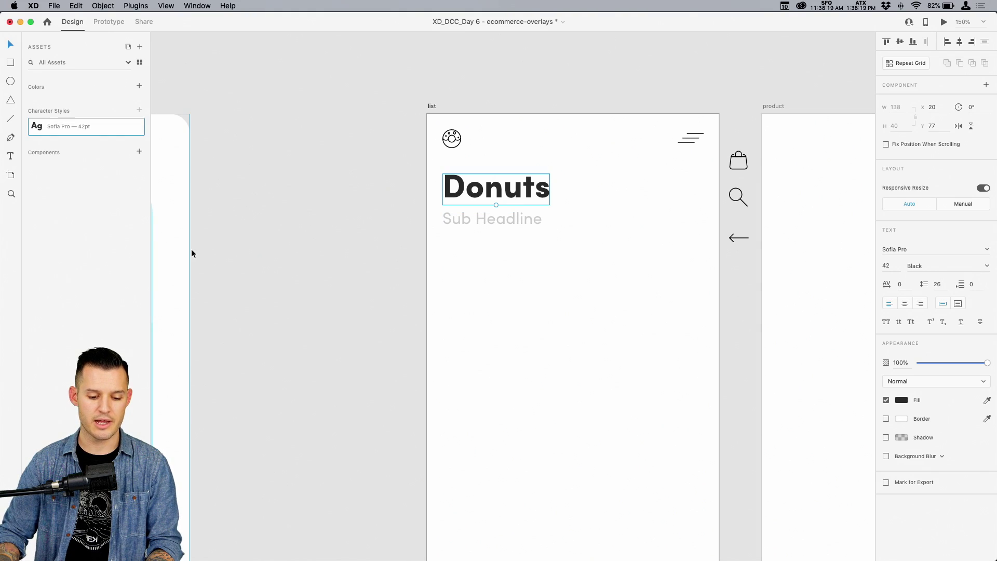
{"action": "left_click", "coordinate": [466, 215]}
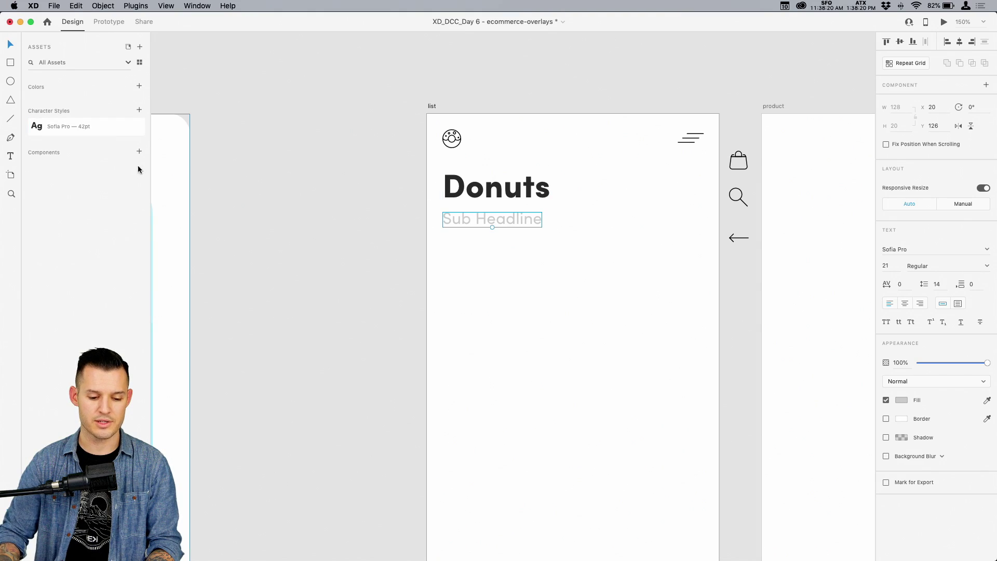
{"action": "left_click", "coordinate": [139, 110]}
{"action": "scroll", "coordinate": [643, 254], "scroll_direction": "right", "scroll_amount": 10}
{"action": "left_click", "coordinate": [826, 207]}
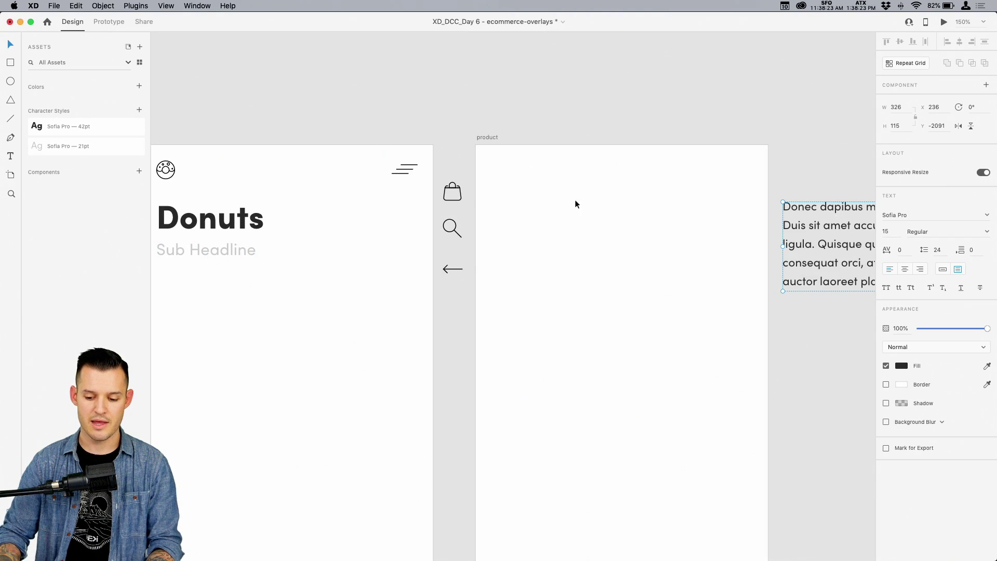
{"action": "left_click", "coordinate": [139, 110]}
{"action": "left_click", "coordinate": [482, 101]}
Delete the sample body paragraph beside the product artboard.
{"action": "scroll", "coordinate": [430, 98], "scroll_direction": "left", "scroll_amount": 5}
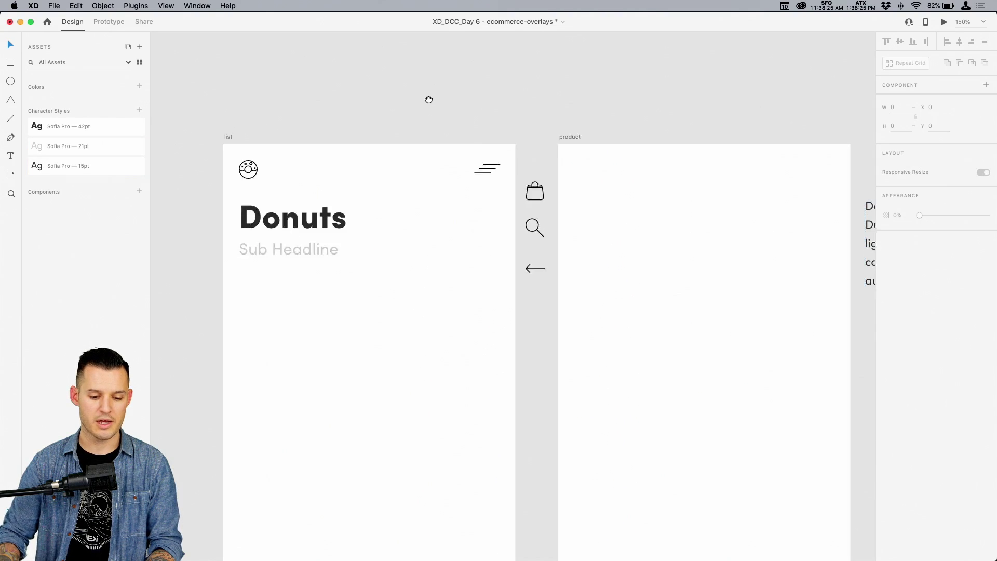
{"action": "left_click_drag", "start_coordinate": [841, 154], "coordinate": [624, 150]}
{"action": "left_click", "coordinate": [777, 210]}
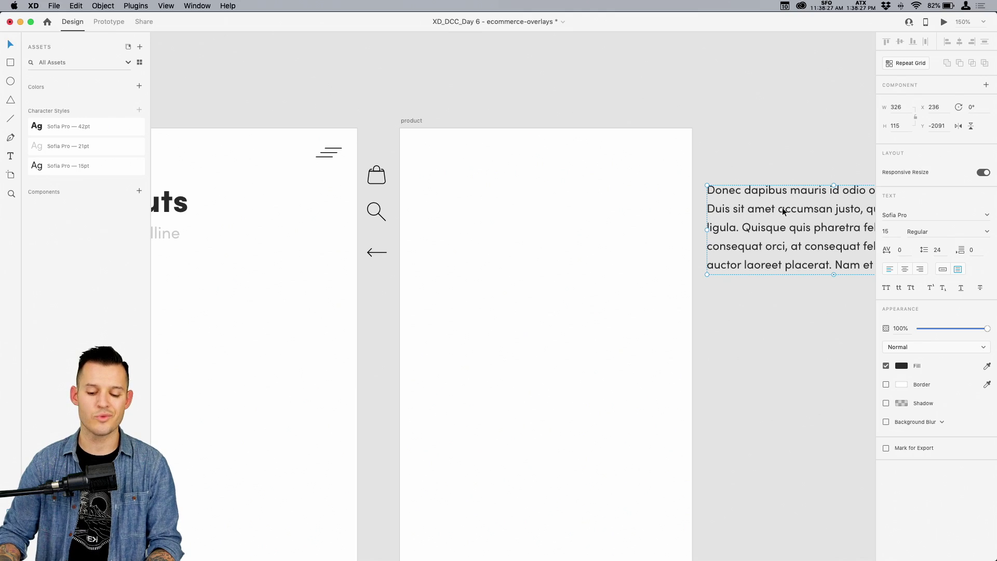
{"action": "key", "text": "Delete"}
Try using the Sofia Pro 15pt character style on the list artboard with a copy of the Sub Headline, and remove the copy.
{"action": "left_click_drag", "start_coordinate": [536, 356], "coordinate": [711, 347]}
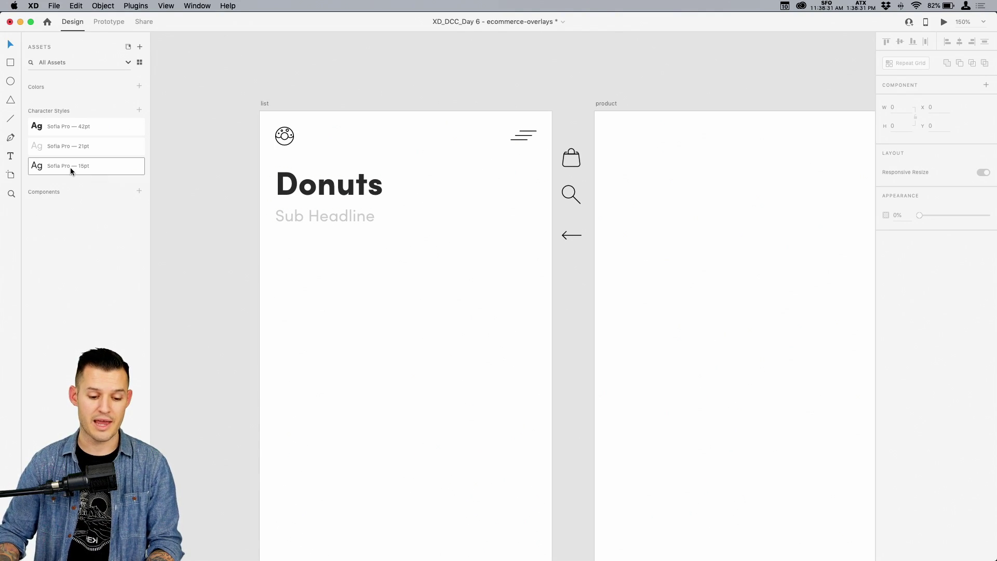
{"action": "left_click_drag", "start_coordinate": [64, 168], "coordinate": [423, 465]}
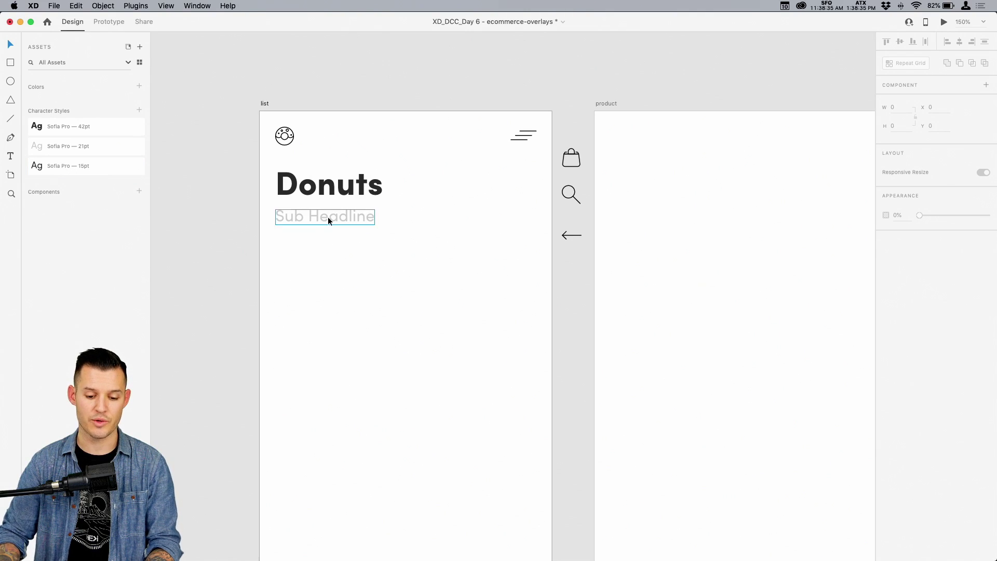
{"action": "left_click_drag", "start_coordinate": [328, 217], "coordinate": [341, 306]}
{"action": "left_click", "coordinate": [47, 176]}
{"action": "key", "text": "super+z"}
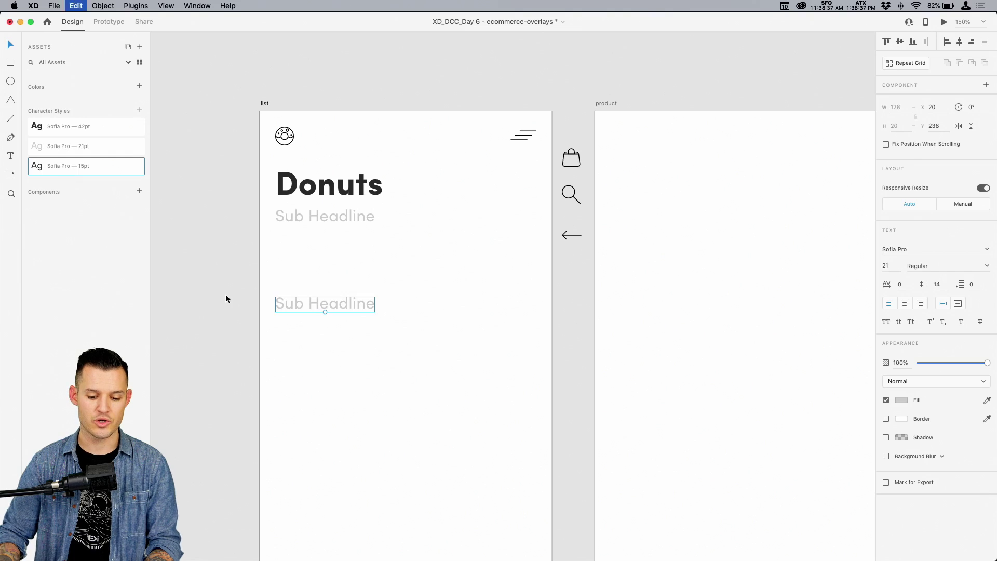
{"action": "left_click", "coordinate": [378, 333]}
{"action": "left_click", "coordinate": [342, 300]}
{"action": "key", "text": "Delete"}
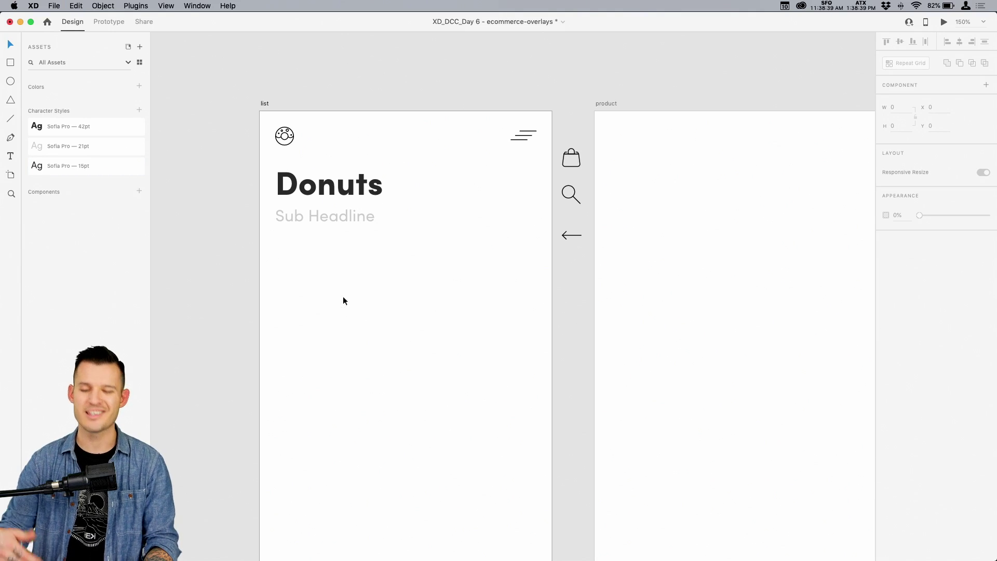
Lower the Sub Headline slightly below the Donuts title and change it to "Featured" at font size 16.
{"action": "left_click_drag", "start_coordinate": [288, 220], "coordinate": [299, 228]}
{"action": "double_click", "coordinate": [299, 226]}
{"action": "type", "text": "Featured"}
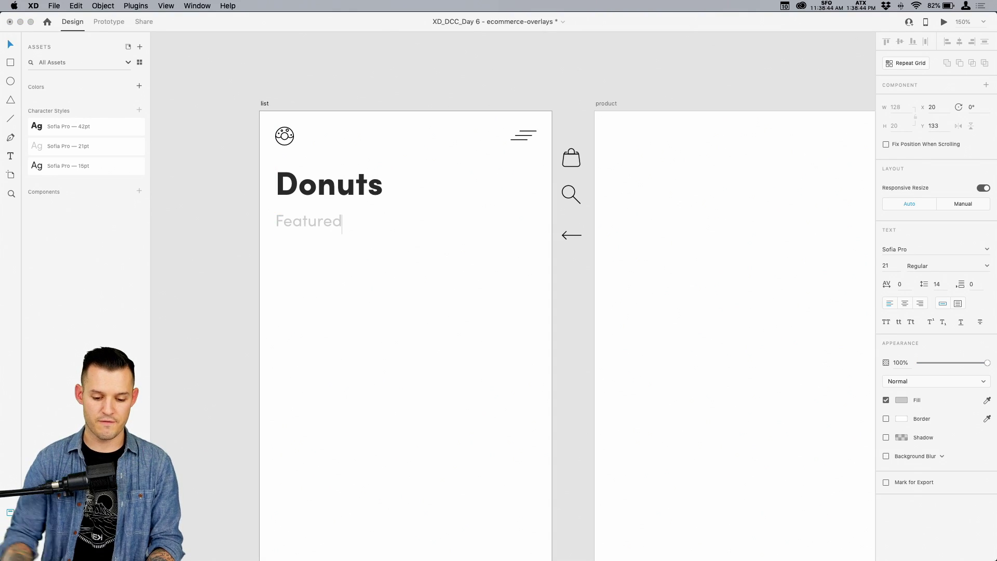
{"action": "key", "text": "Escape"}
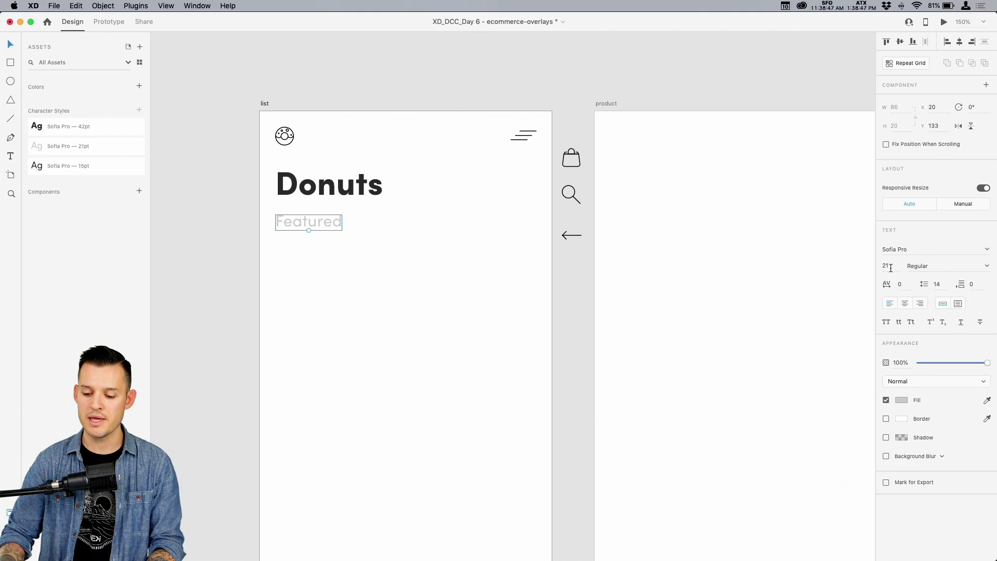
{"action": "type", "text": "16"}
{"action": "key", "text": "Return"}
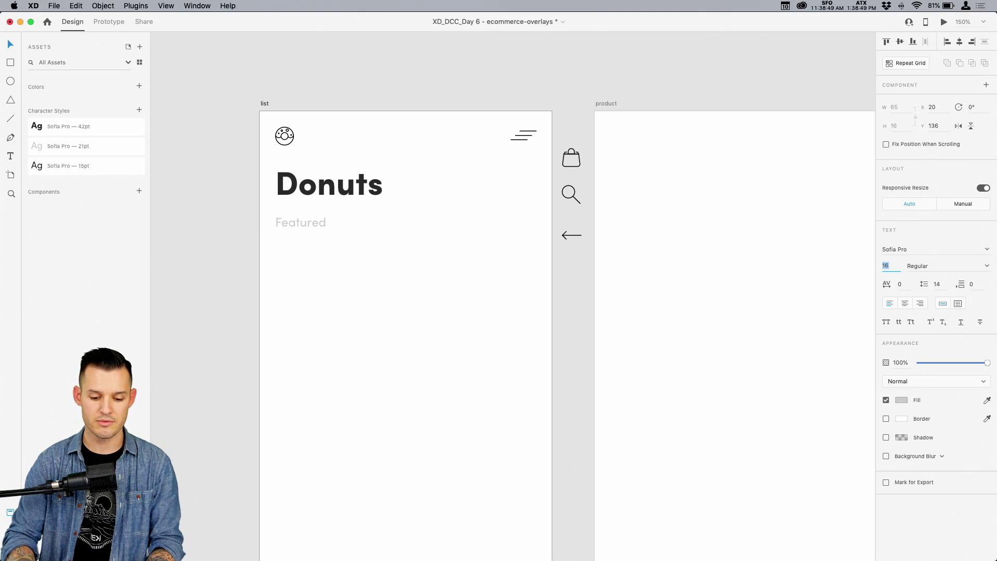
Edit the light grey 21pt Sofia Pro character style in the assets and set its font size to 16.
{"action": "right_click", "coordinate": [101, 152]}
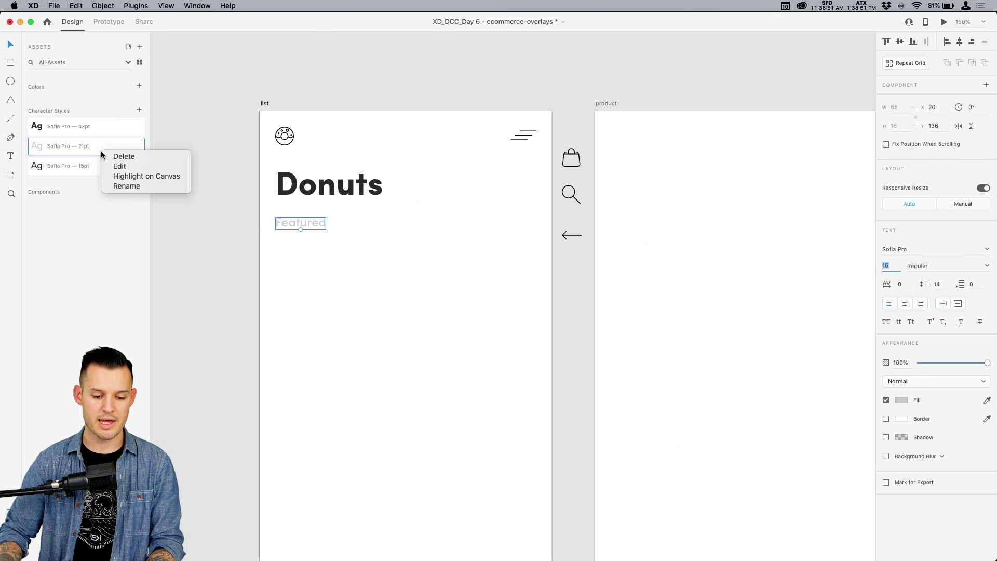
{"action": "left_click", "coordinate": [120, 166]}
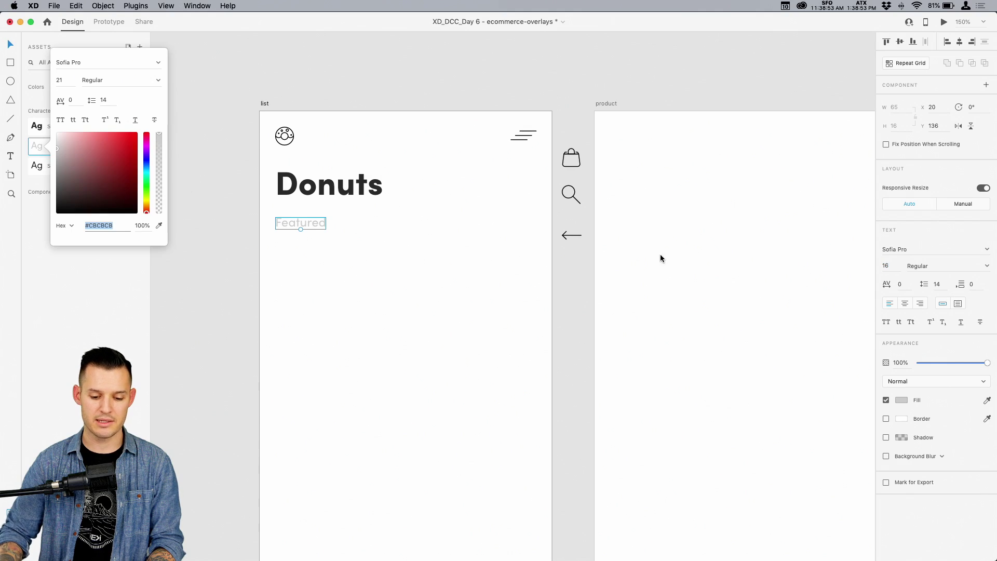
{"action": "left_click", "coordinate": [59, 80]}
{"action": "key", "text": "Down"}
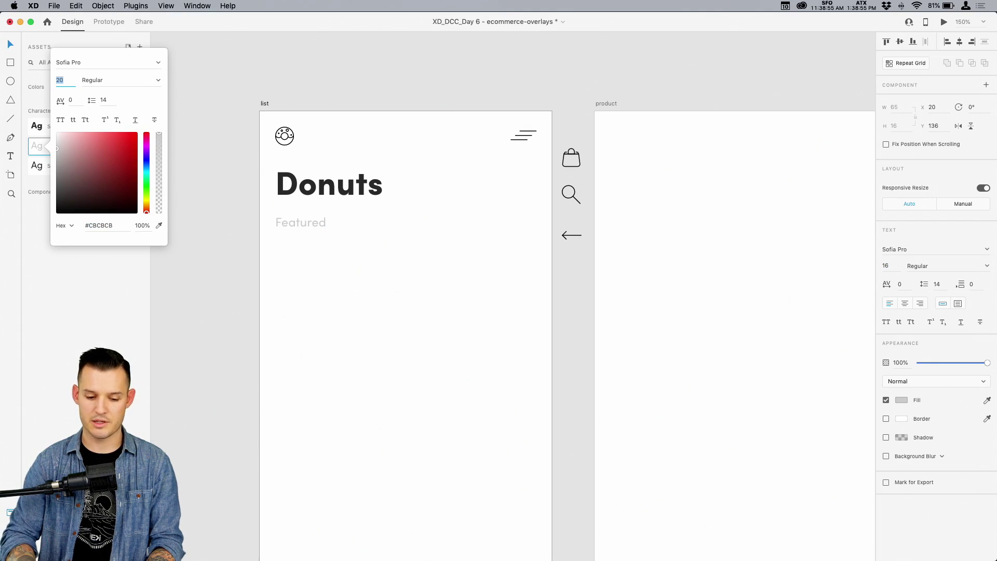
{"action": "left_click", "coordinate": [200, 113]}
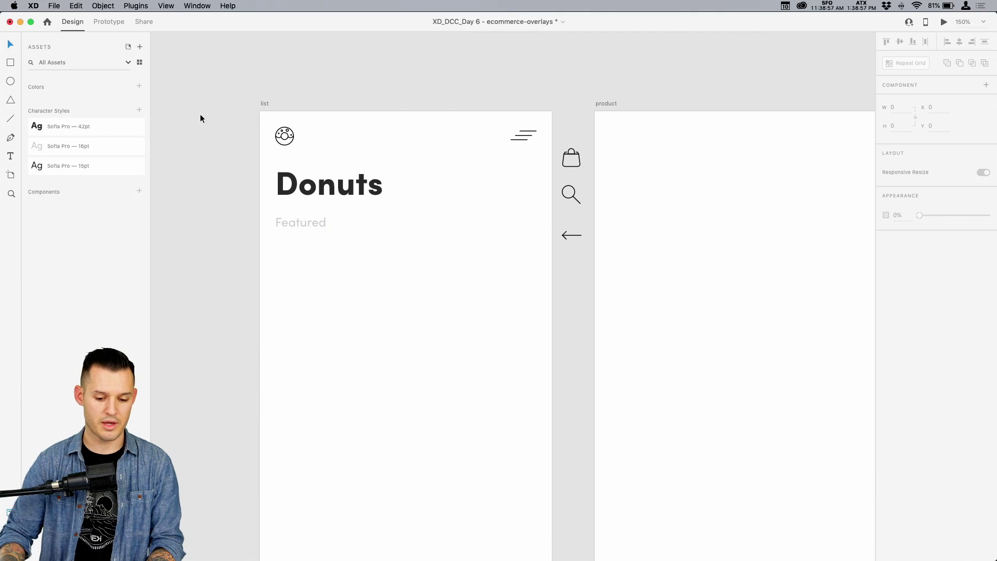
Place a copy of the Featured label beside it on the same line and change its text to "Keto".
{"action": "left_click", "coordinate": [306, 223]}
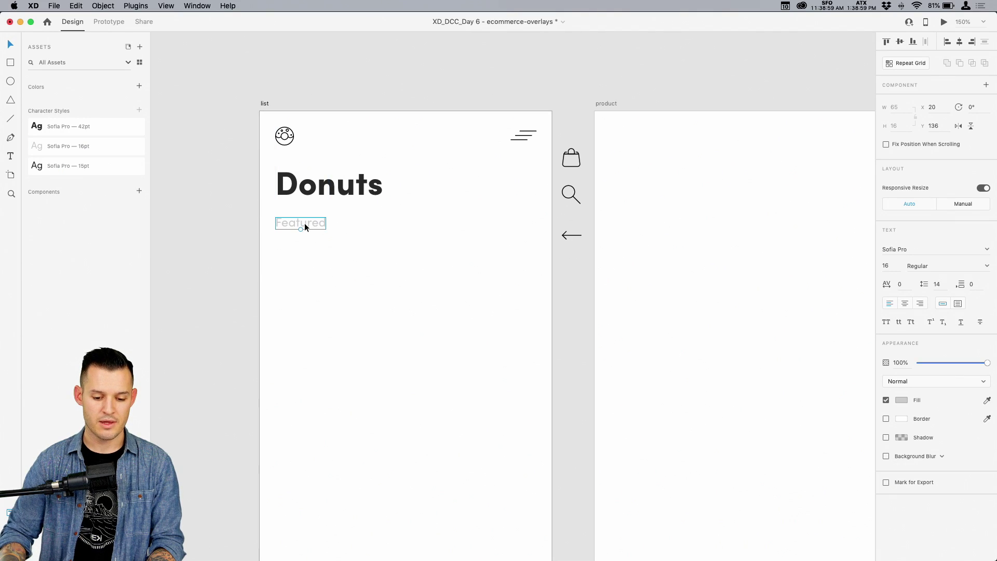
{"action": "left_click_drag", "start_coordinate": [306, 223], "coordinate": [371, 227]}
{"action": "double_click", "coordinate": [372, 223]}
{"action": "type", "text": "Ketop"}
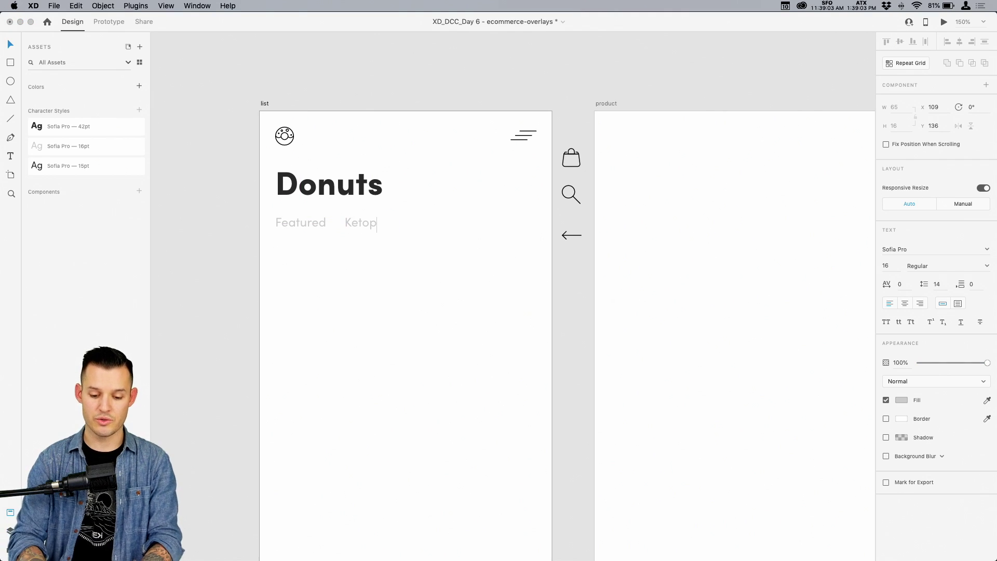
{"action": "key", "text": "Escape"}
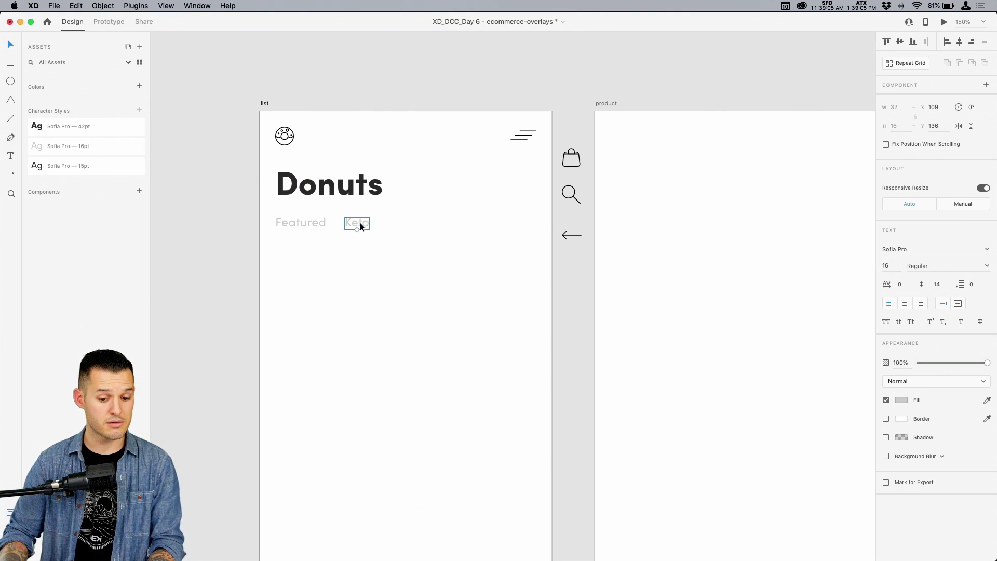
Duplicate the Keto label to its right with a matching 24 px gap and change the copy to "Vegan".
{"action": "left_click_drag", "start_coordinate": [359, 222], "coordinate": [403, 220]}
{"action": "double_click", "coordinate": [401, 222]}
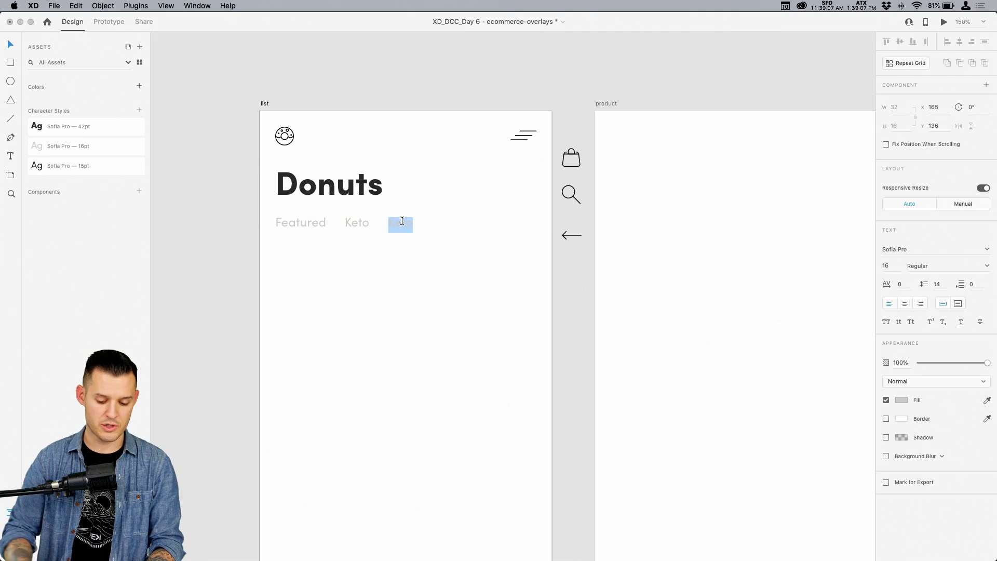
{"action": "type", "text": "Vegan"}
{"action": "key", "text": "Escape"}
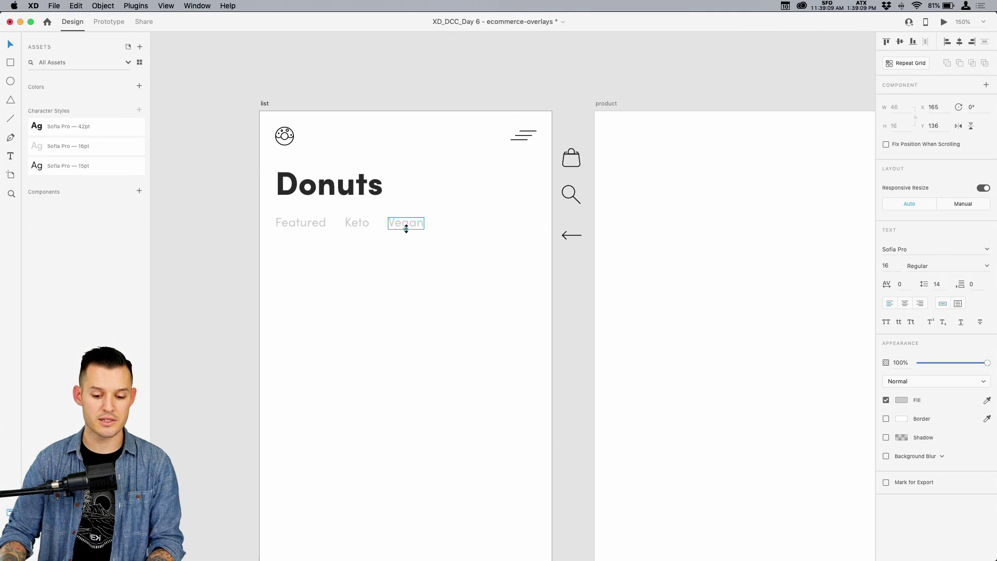
Duplicate the Vegan label to its right with a 24 px gap and change the copy to "Speciality".
{"action": "left_click_drag", "start_coordinate": [406, 225], "coordinate": [459, 223]}
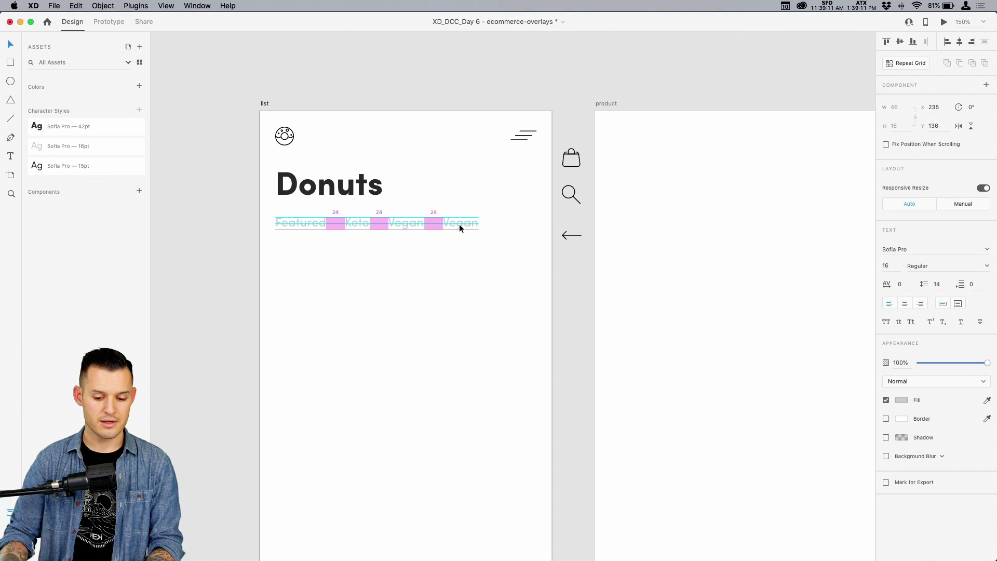
{"action": "double_click", "coordinate": [459, 224]}
{"action": "type", "text": "Speciality"}
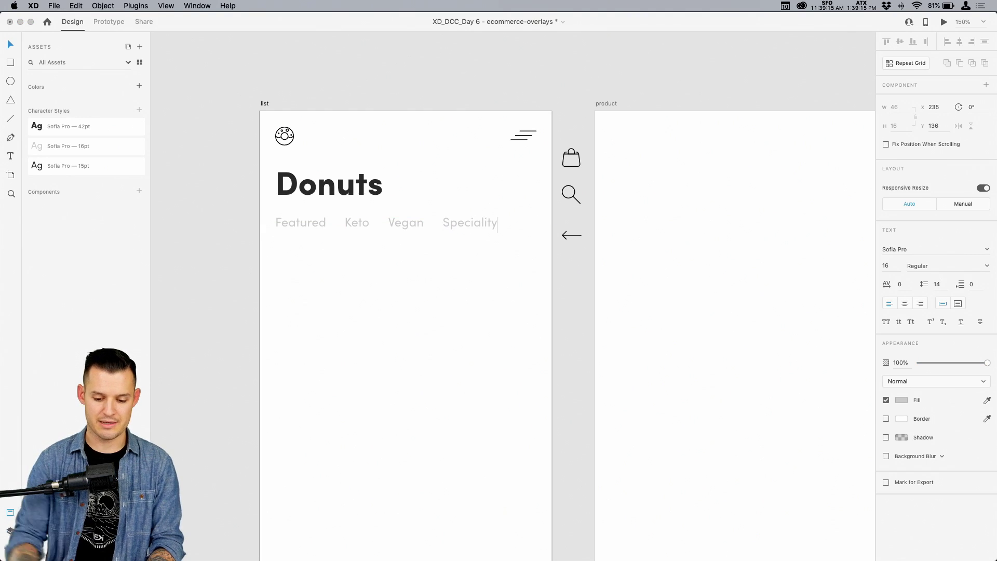
{"action": "key", "text": "Escape"}
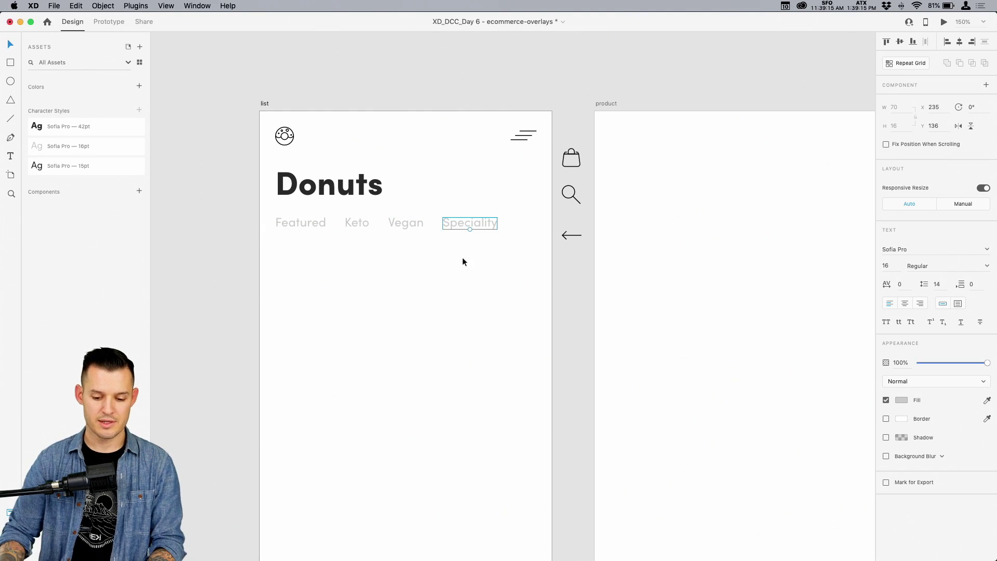
Change the Speciality label to "Sale" and place a copy of it to its right at X 291.
{"action": "double_click", "coordinate": [483, 224]}
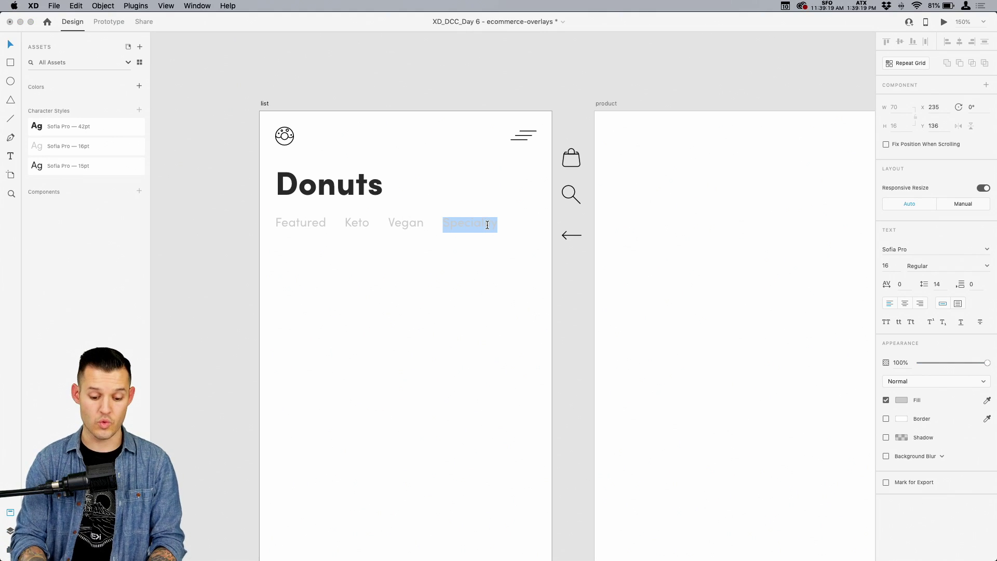
{"action": "type", "text": "Sale"}
{"action": "key", "text": "Escape"}
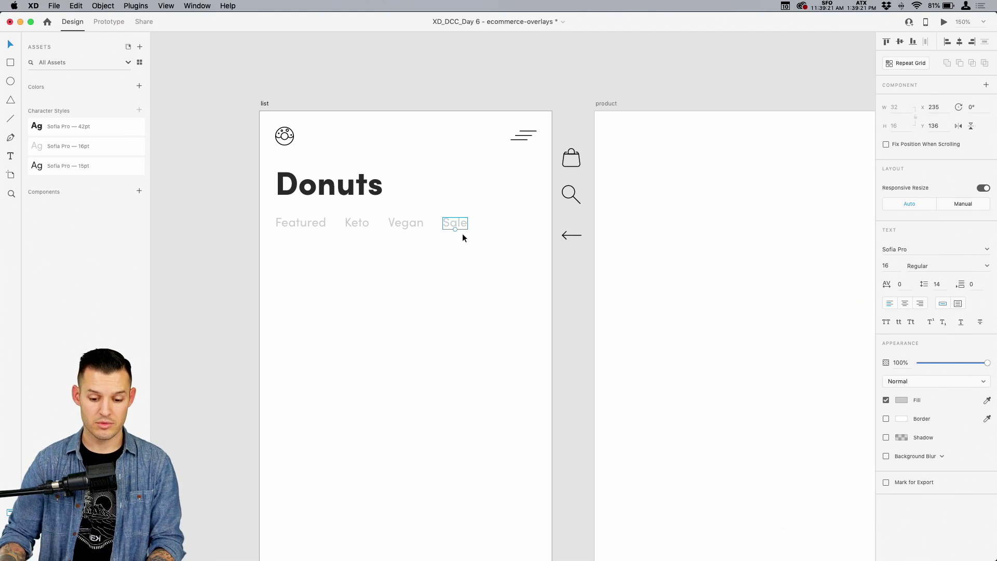
{"action": "left_click_drag", "start_coordinate": [456, 225], "coordinate": [501, 223]}
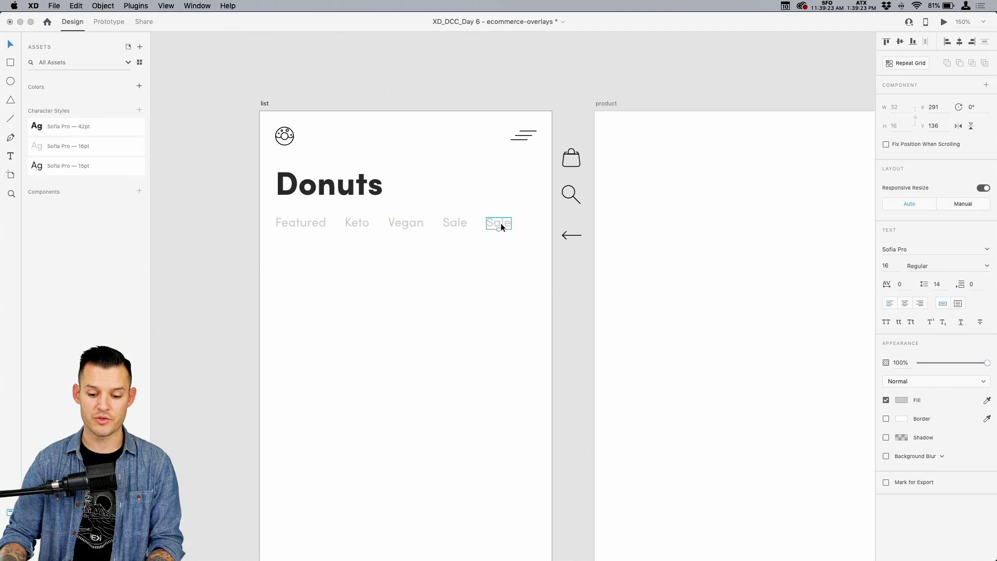
Change the fourth section label to "Special" and shift the last Sale label right to make room for it.
{"action": "double_click", "coordinate": [499, 223]}
{"action": "double_click", "coordinate": [457, 223]}
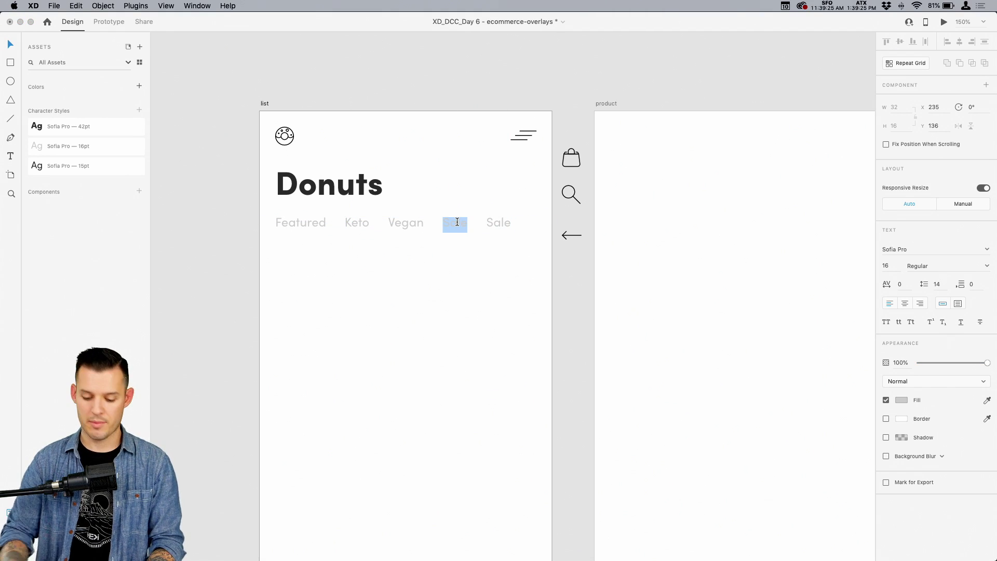
{"action": "type", "text": "Special"}
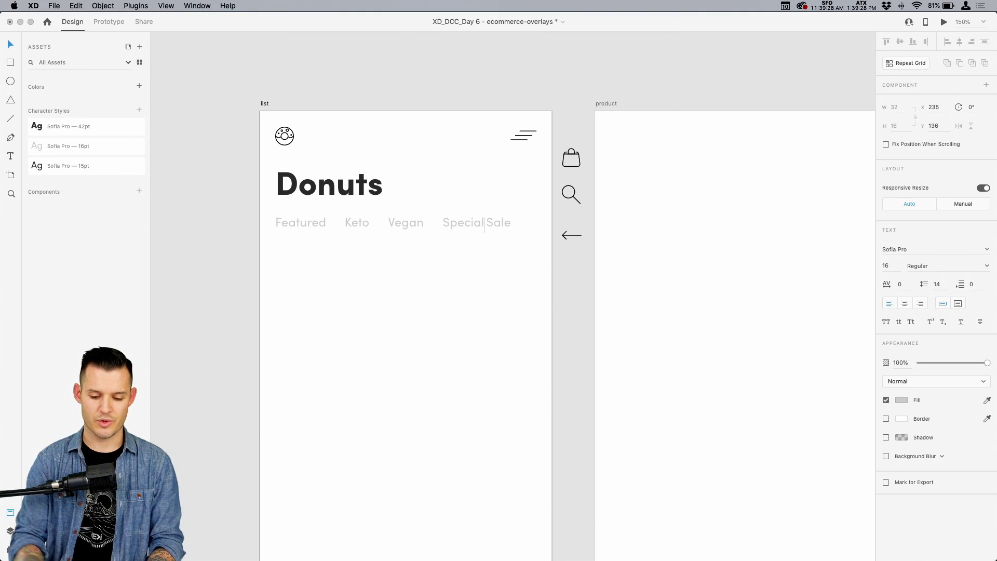
{"action": "key", "text": "Escape"}
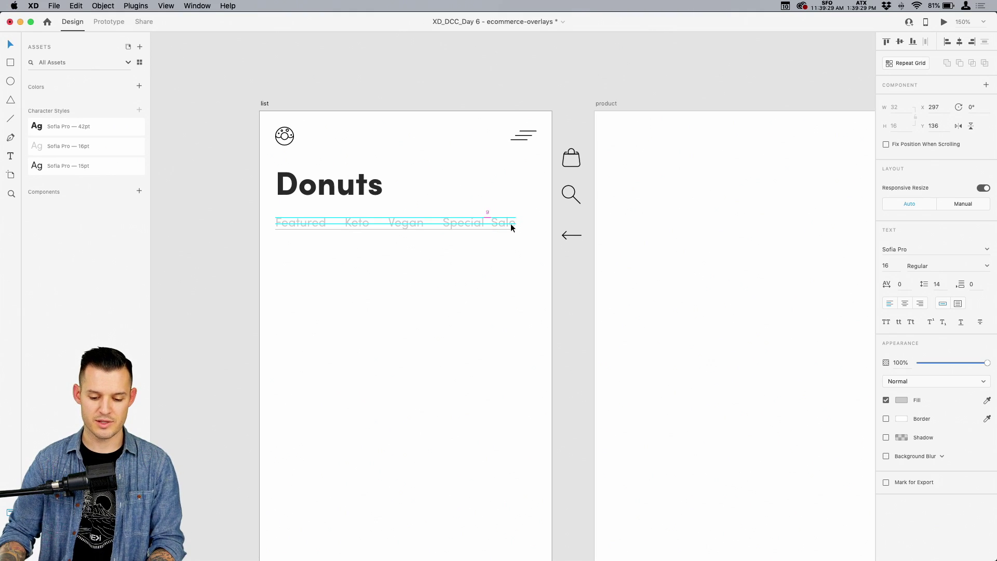
Raise the row of five section labels to Y 131, closer to the Donuts title.
{"action": "left_click_drag", "start_coordinate": [524, 267], "coordinate": [248, 217]}
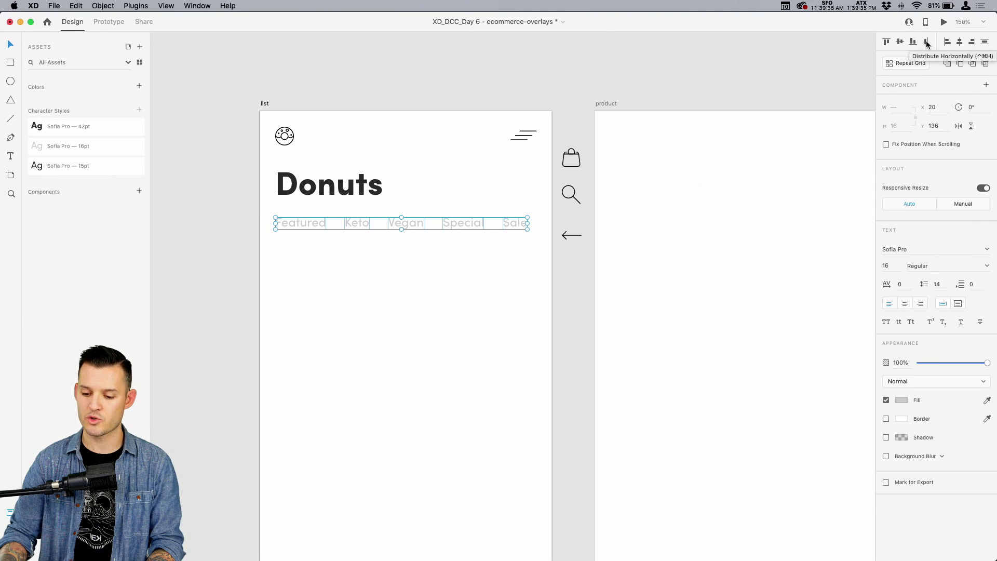
{"action": "left_click", "coordinate": [358, 277]}
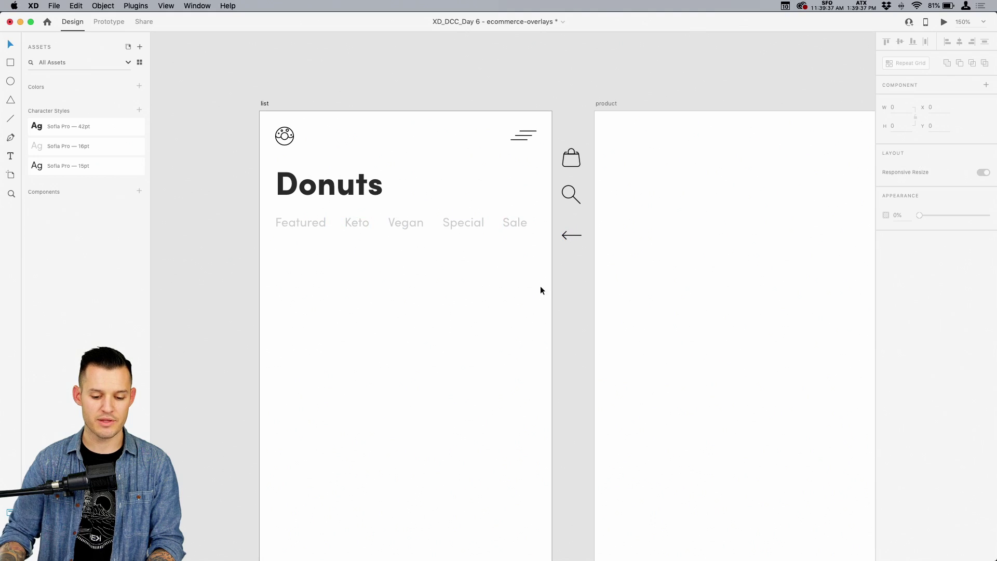
{"action": "left_click_drag", "start_coordinate": [540, 276], "coordinate": [300, 222]}
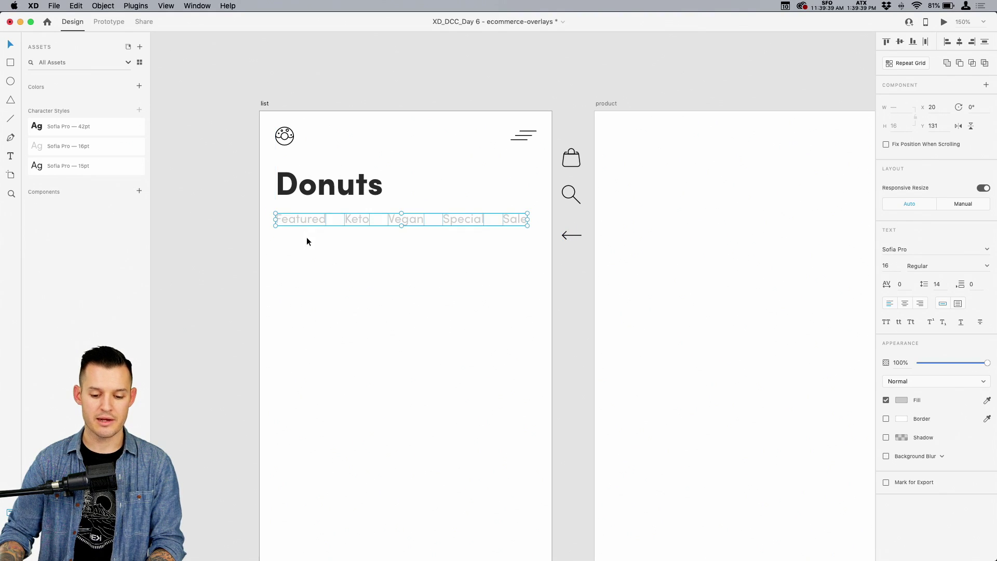
{"action": "left_click", "coordinate": [313, 259]}
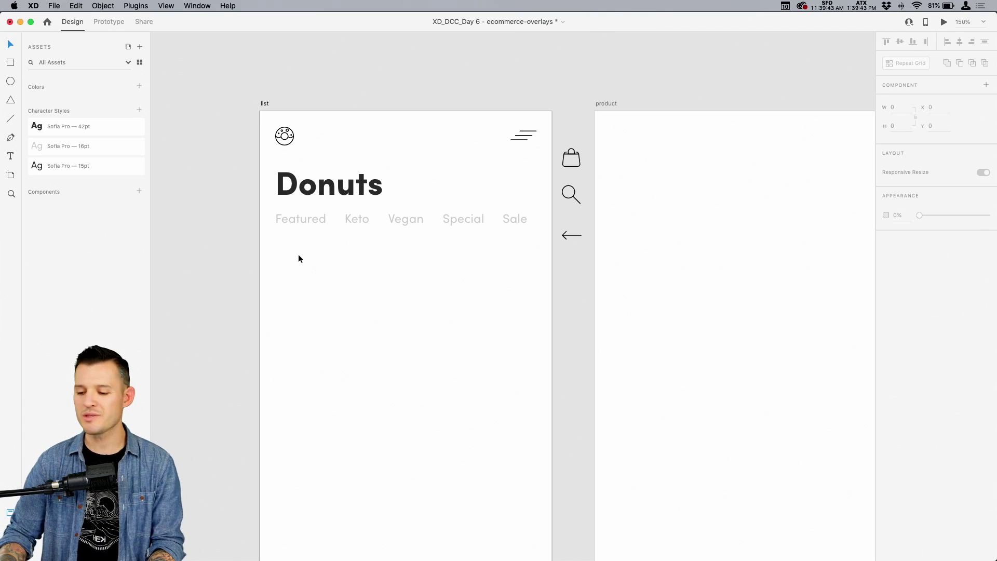
Highlight the Featured label as active with the dark #2B2B2B fill and the Semi Bold weight.
{"action": "left_click", "coordinate": [298, 220]}
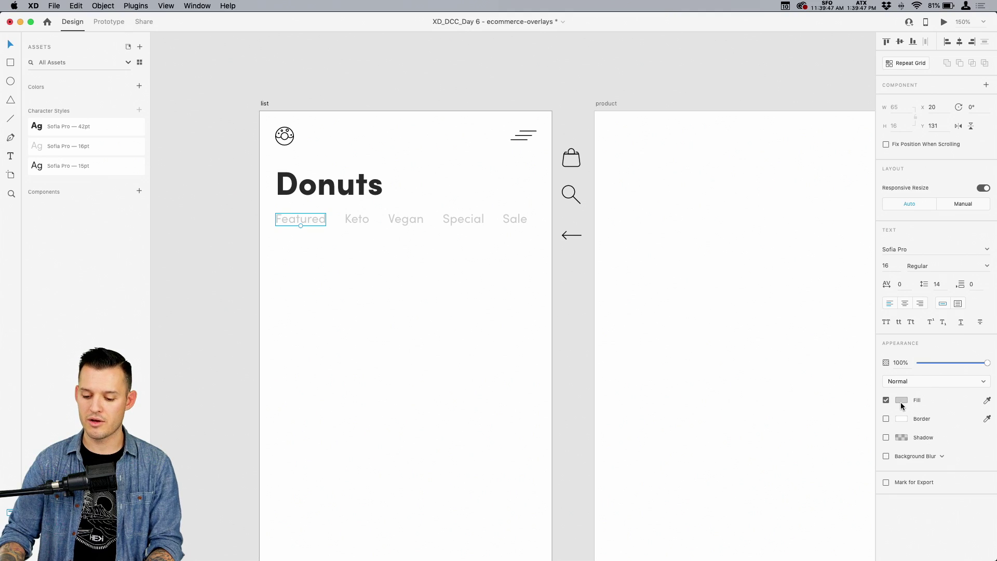
{"action": "left_click", "coordinate": [901, 400]}
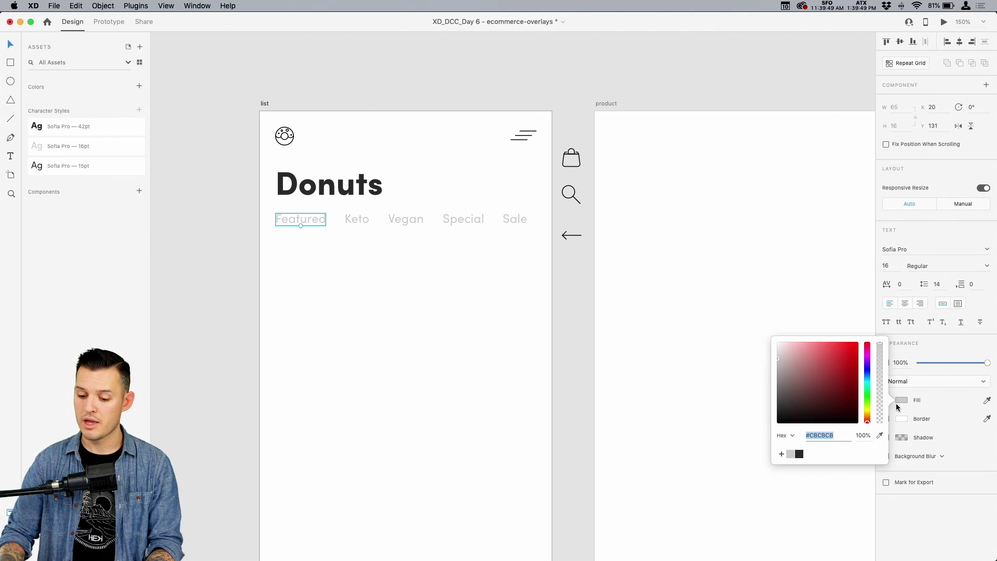
{"action": "left_click", "coordinate": [799, 453]}
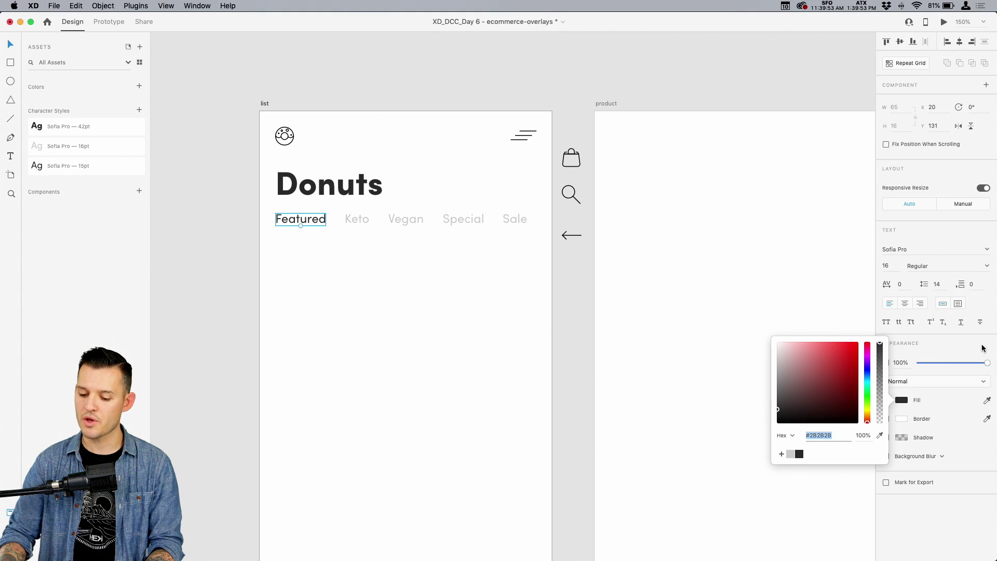
{"action": "left_click", "coordinate": [989, 267]}
{"action": "left_click", "coordinate": [947, 307]}
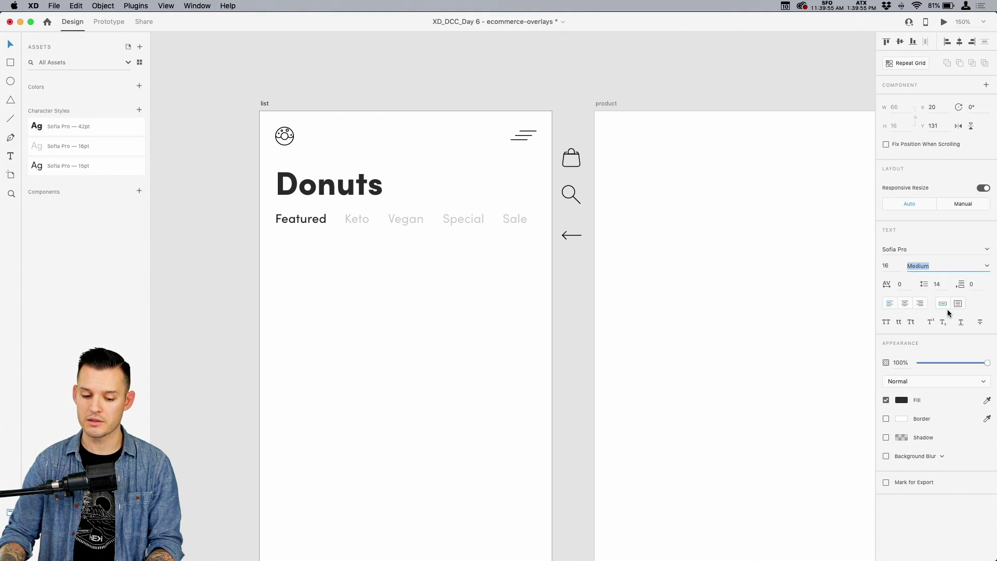
{"action": "left_click", "coordinate": [988, 266]}
{"action": "left_click", "coordinate": [927, 324]}
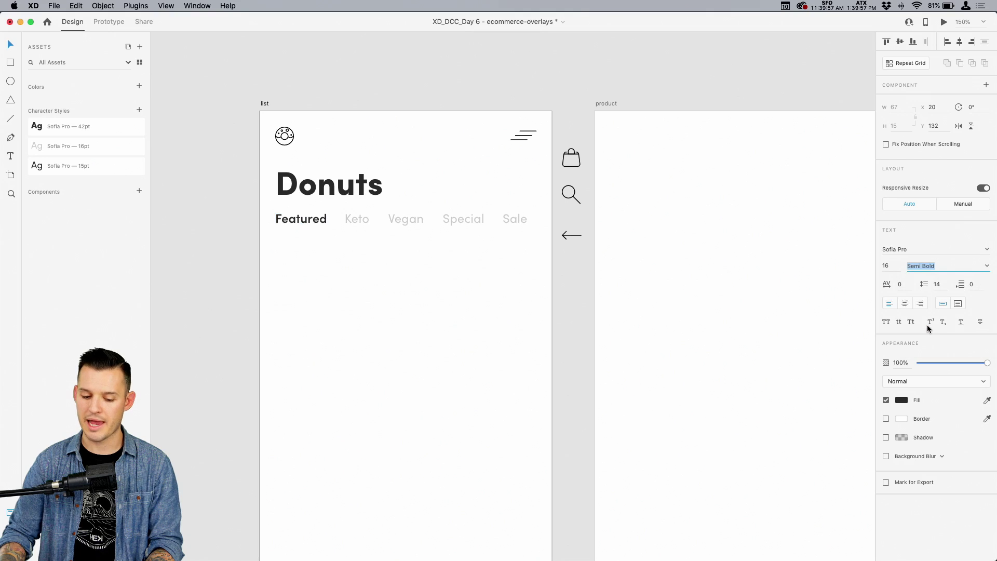
{"action": "left_click", "coordinate": [485, 287]}
{"action": "left_click", "coordinate": [434, 300]}
{"action": "scroll", "coordinate": [434, 300], "scroll_direction": "down", "scroll_amount": 3}
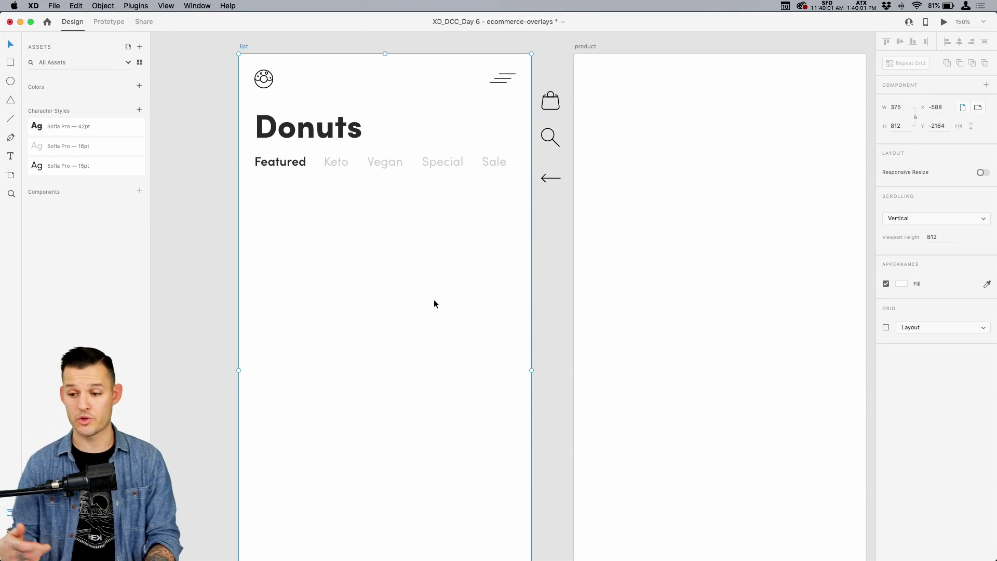
{"action": "key", "text": "Escape"}
{"action": "scroll", "coordinate": [442, 332], "scroll_direction": "up", "scroll_amount": 3}
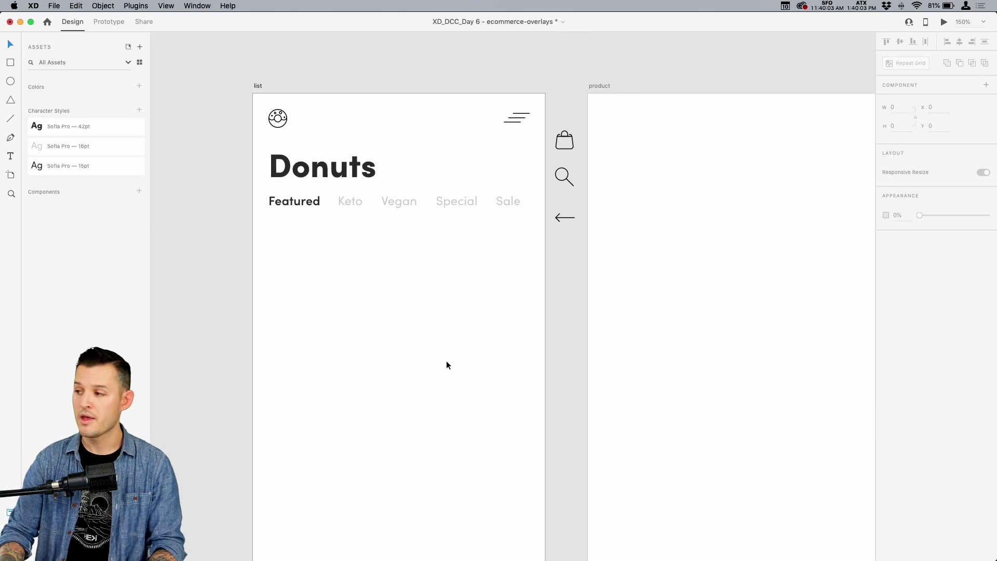
{"action": "scroll", "coordinate": [445, 357], "scroll_direction": "up", "scroll_amount": 1}
{"action": "scroll", "coordinate": [446, 356], "scroll_direction": "down", "scroll_amount": 2}
Group the five section labels under the Donuts title and name the group "sections".
{"action": "left_click_drag", "start_coordinate": [274, 250], "coordinate": [506, 190]}
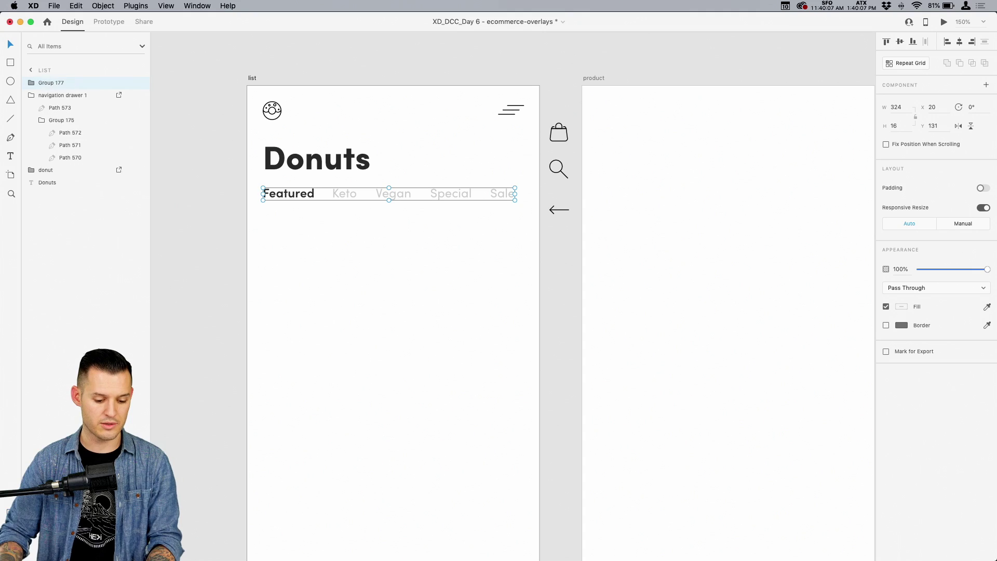
{"action": "left_click", "coordinate": [31, 95]}
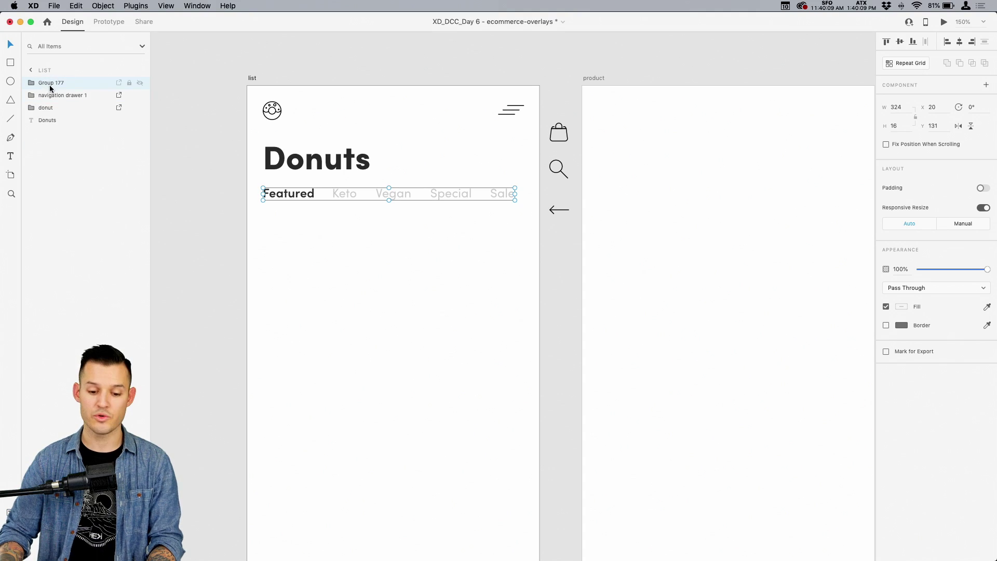
{"action": "double_click", "coordinate": [51, 84]}
{"action": "type", "text": "sec"}
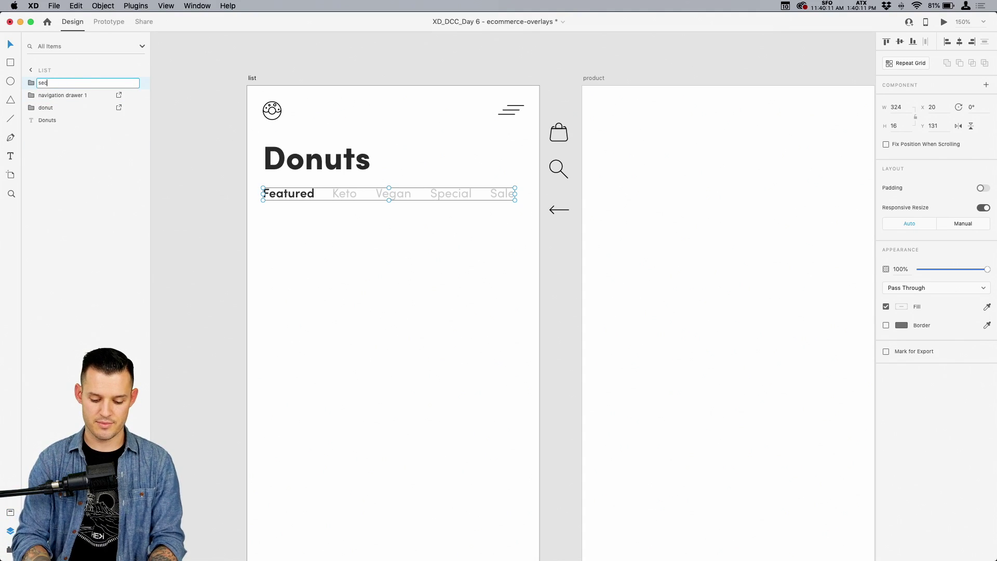
{"action": "type", "text": "tions"}
{"action": "key", "text": "Return"}
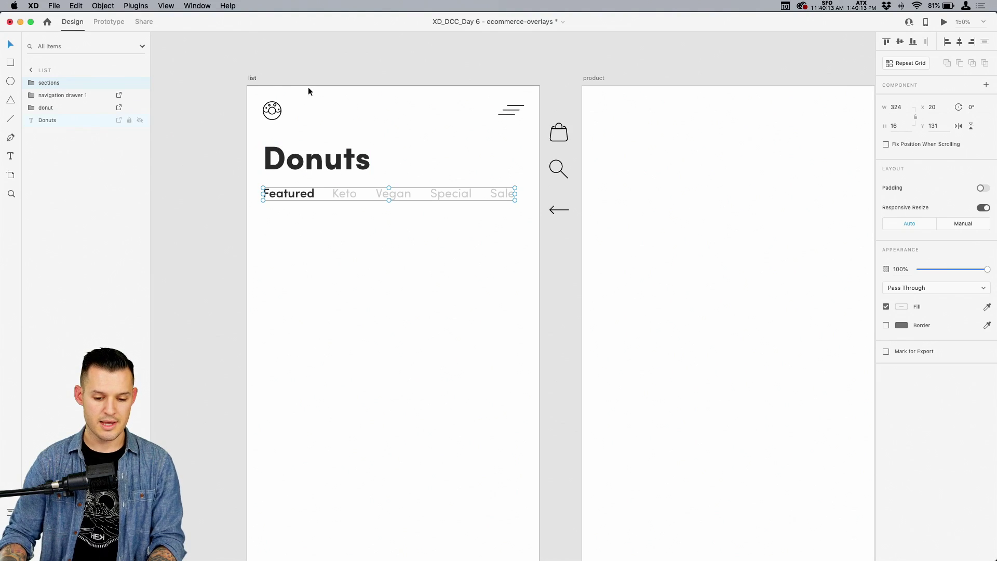
Group the donut and menu icons in the list screen's header and name the group "nav".
{"action": "left_click_drag", "start_coordinate": [265, 90], "coordinate": [554, 122]}
{"action": "key", "text": "super+g"}
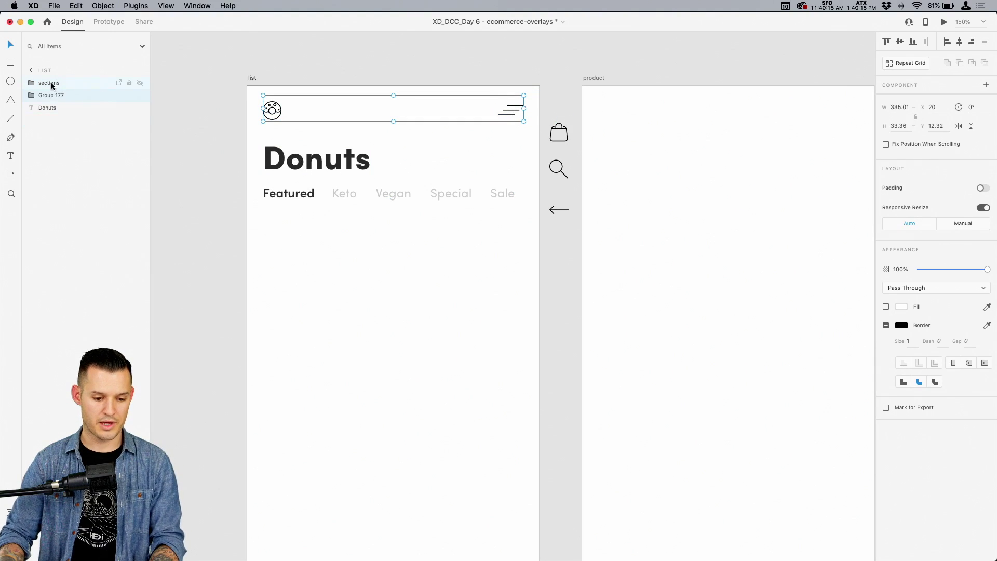
{"action": "double_click", "coordinate": [55, 98]}
{"action": "type", "text": "nav"}
{"action": "key", "text": "Return"}
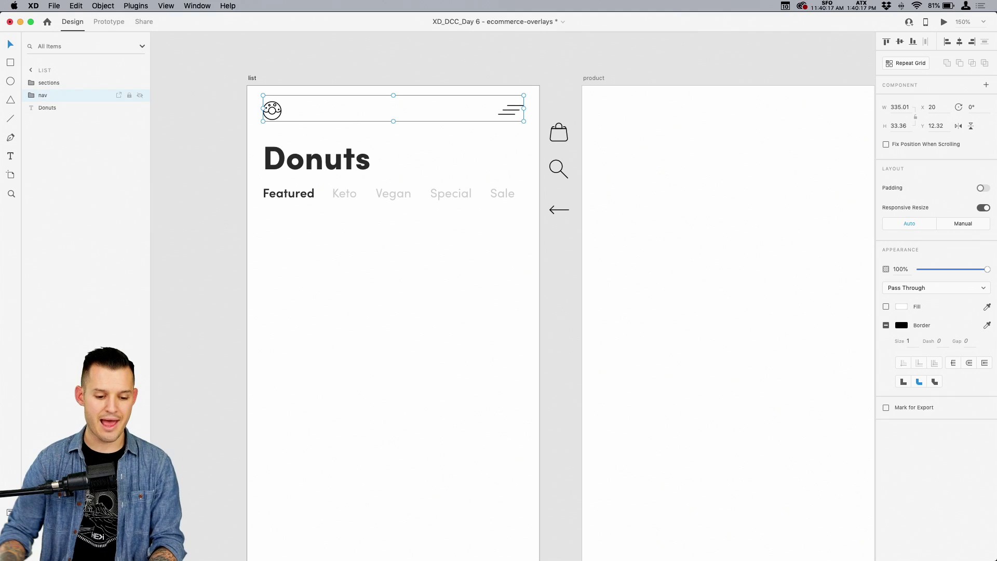
Draw a tall rectangle about 270 by 515 on the list screen, below the row of section labels.
{"action": "left_click", "coordinate": [462, 323]}
{"action": "scroll", "coordinate": [408, 283], "scroll_direction": "down", "scroll_amount": 3}
{"action": "scroll", "coordinate": [370, 253], "scroll_direction": "right", "scroll_amount": 1}
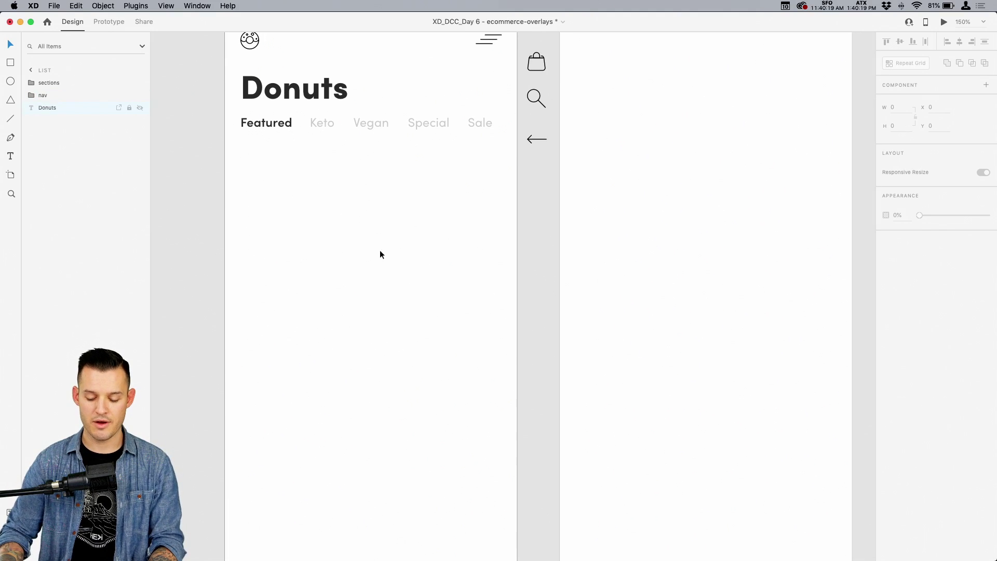
{"action": "scroll", "coordinate": [379, 255], "scroll_direction": "up", "scroll_amount": 3}
{"action": "scroll", "coordinate": [369, 320], "scroll_direction": "down", "scroll_amount": 1}
{"action": "scroll", "coordinate": [378, 305], "scroll_direction": "left", "scroll_amount": 1}
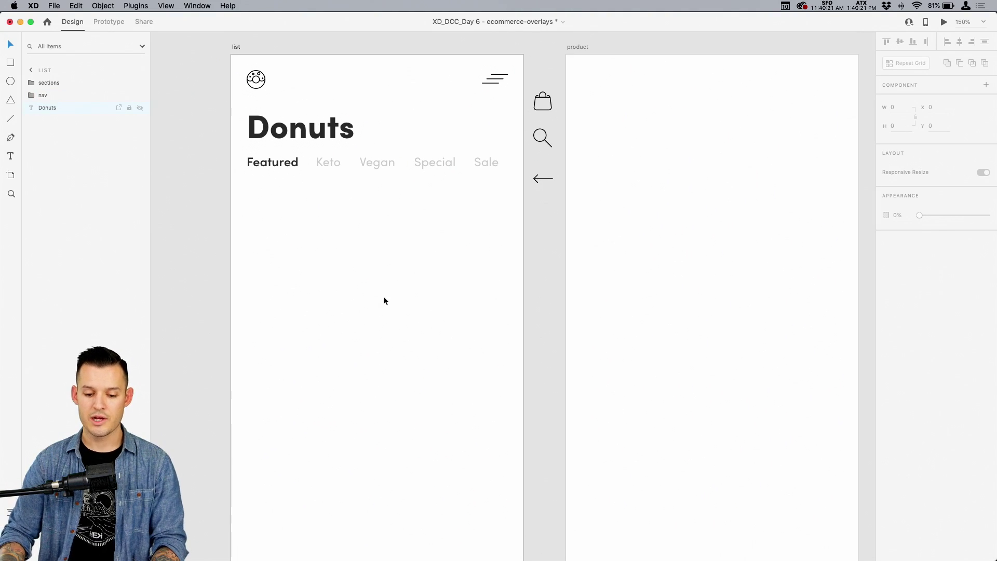
{"action": "key", "text": "super+minus"}
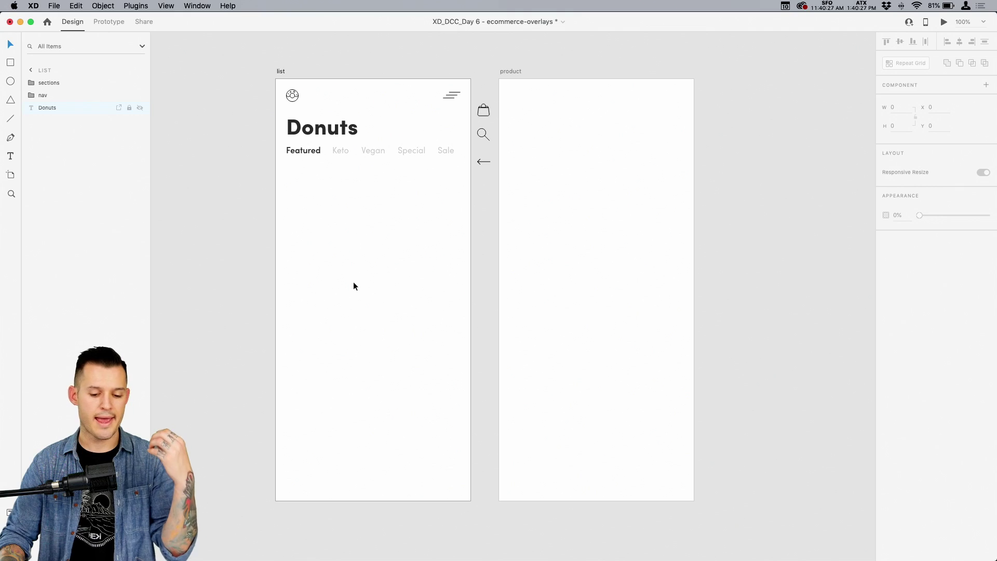
{"action": "key", "text": "r"}
{"action": "mouse_move", "coordinate": [304, 174]}
{"action": "left_mouse_down"}
{"action": "mouse_move", "coordinate": [424, 444]}
{"action": "mouse_move", "coordinate": [444, 441]}
{"action": "left_mouse_up"}
{"action": "key", "text": "v"}
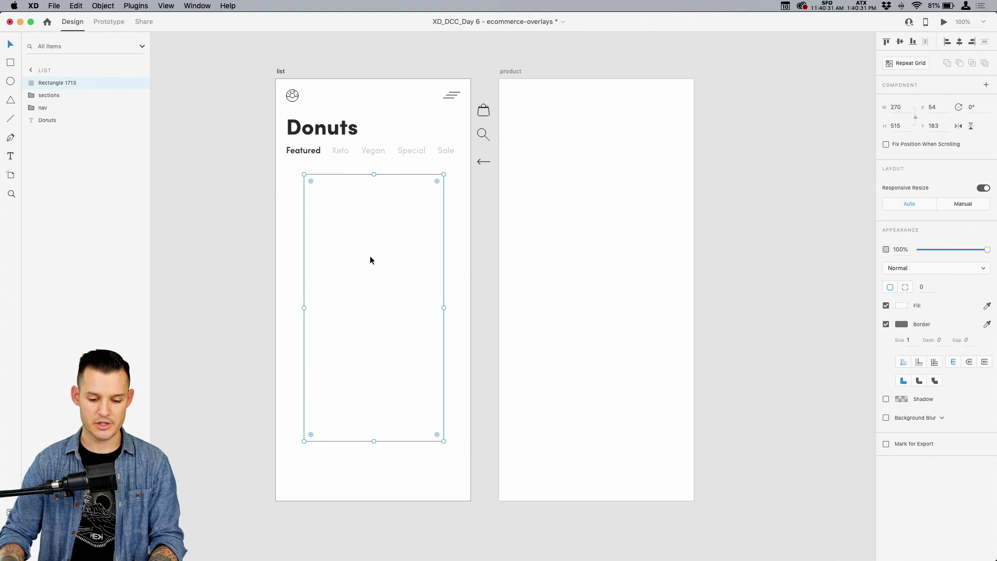
Fill the tall rectangle with a muted grayish mauve and remove its border.
{"action": "left_click", "coordinate": [904, 311]}
{"action": "left_click", "coordinate": [786, 283]}
{"action": "key", "text": "Escape"}
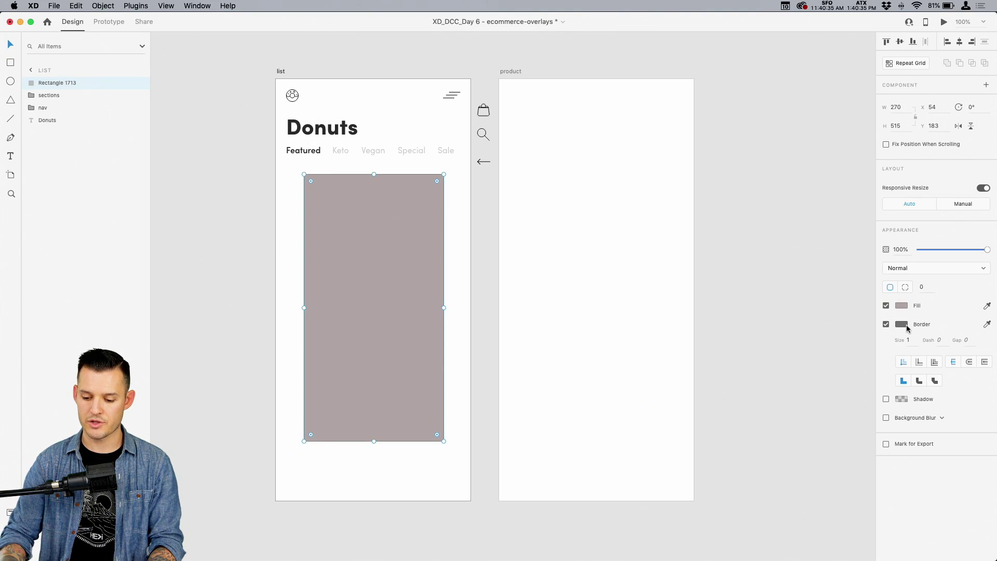
{"action": "left_click", "coordinate": [886, 324]}
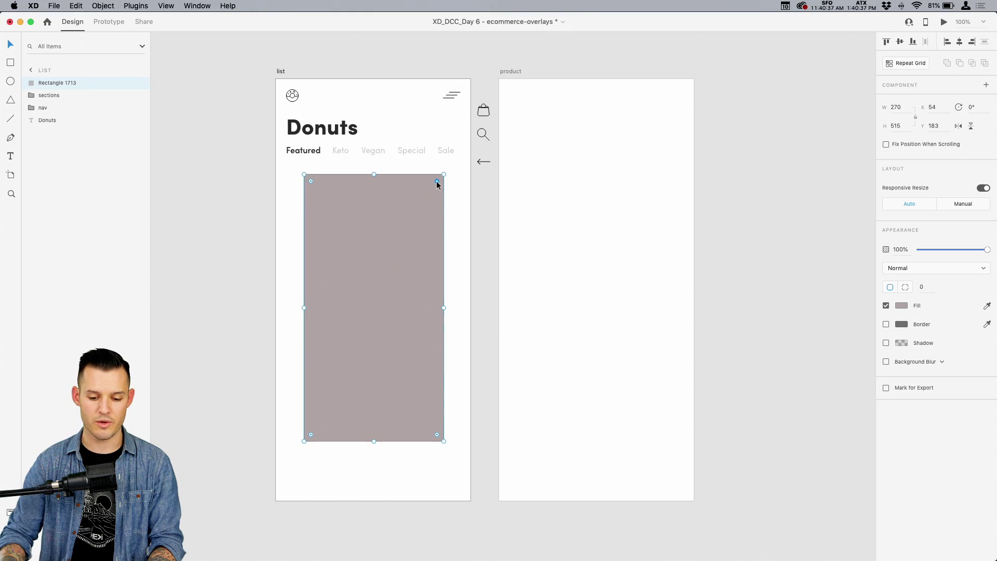
Round the rectangle's corners fully to 135 and fit the pill to about 270 by 523 at X 53, Y 200.
{"action": "left_click_drag", "start_coordinate": [436, 181], "coordinate": [377, 241]}
{"action": "left_click_drag", "start_coordinate": [374, 441], "coordinate": [373, 445]}
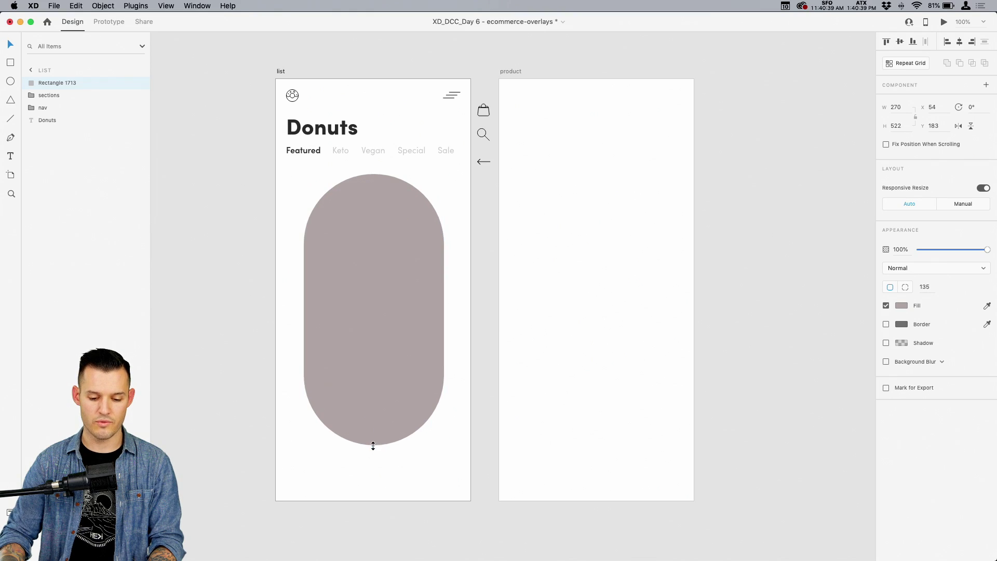
{"action": "left_click_drag", "start_coordinate": [383, 381], "coordinate": [382, 391]}
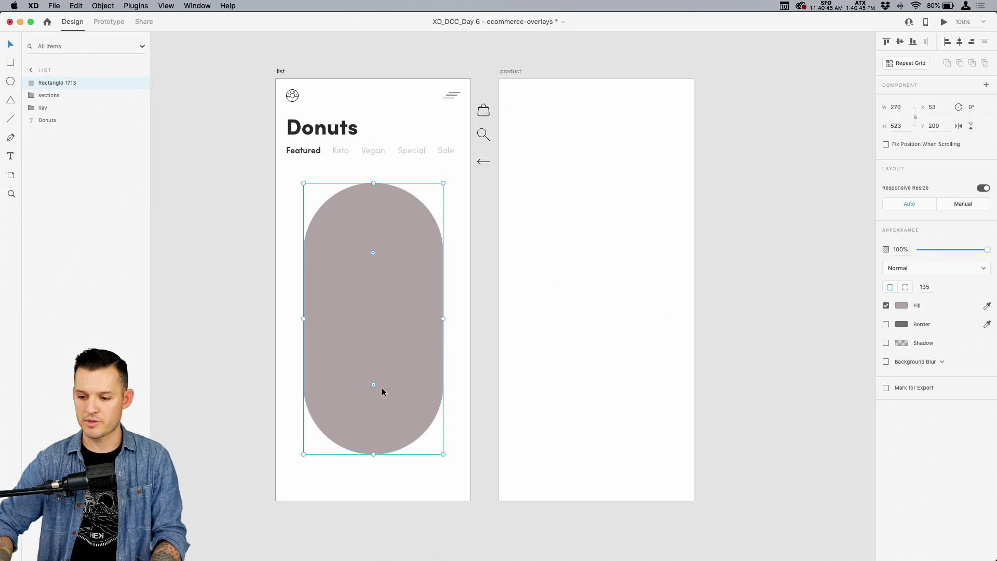
{"action": "left_click", "coordinate": [245, 201]}
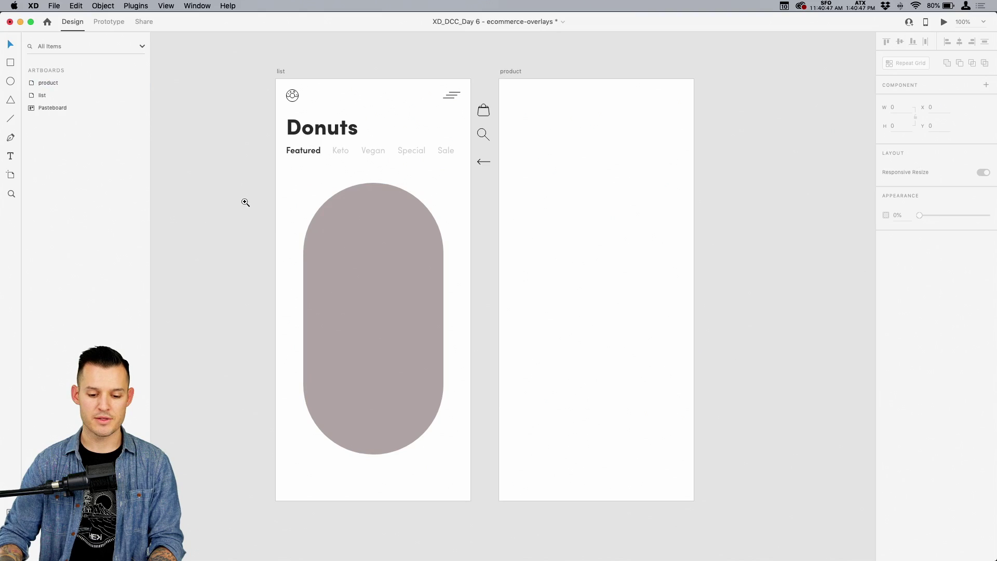
Darken the inactive Keto, Vegan, Special and Sale labels to the gray fill #ACABAB.
{"action": "key", "text": "z"}
{"action": "left_click_drag", "start_coordinate": [245, 200], "coordinate": [538, 138]}
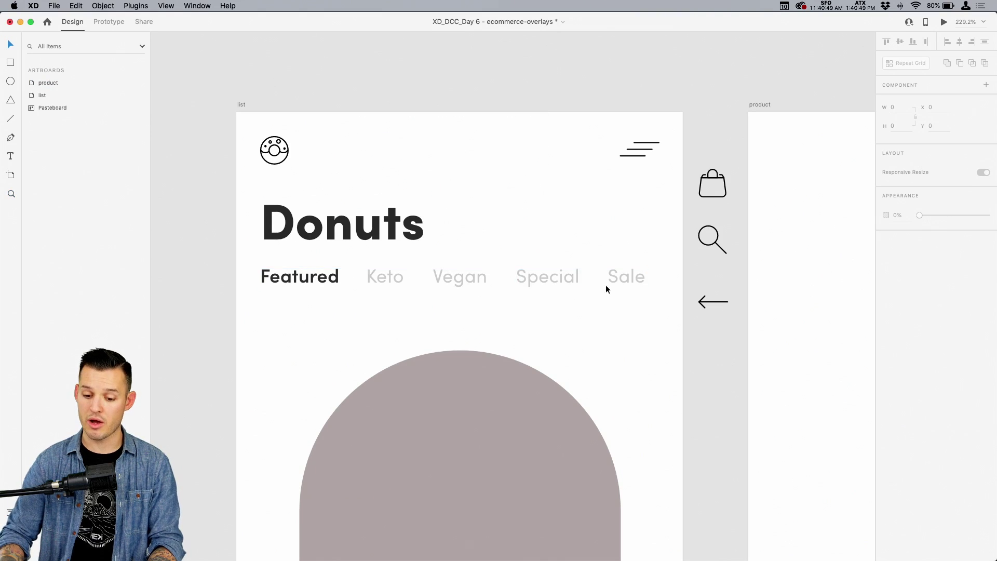
{"action": "left_click_drag", "start_coordinate": [630, 277], "coordinate": [397, 280]}
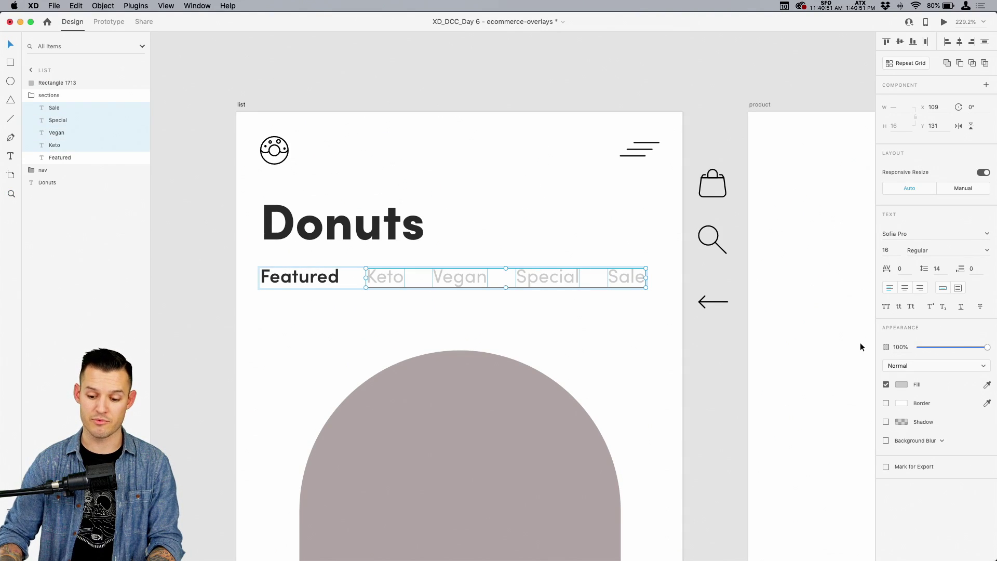
{"action": "left_click", "coordinate": [902, 385]}
{"action": "left_click", "coordinate": [778, 351]}
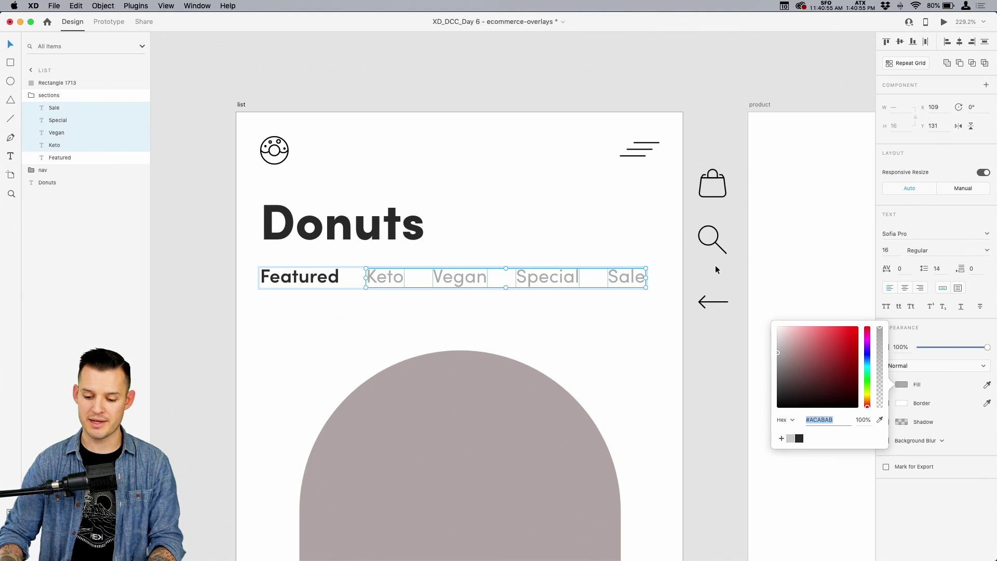
{"action": "left_click", "coordinate": [719, 375]}
{"action": "scroll", "coordinate": [722, 375], "scroll_direction": "down", "scroll_amount": 5}
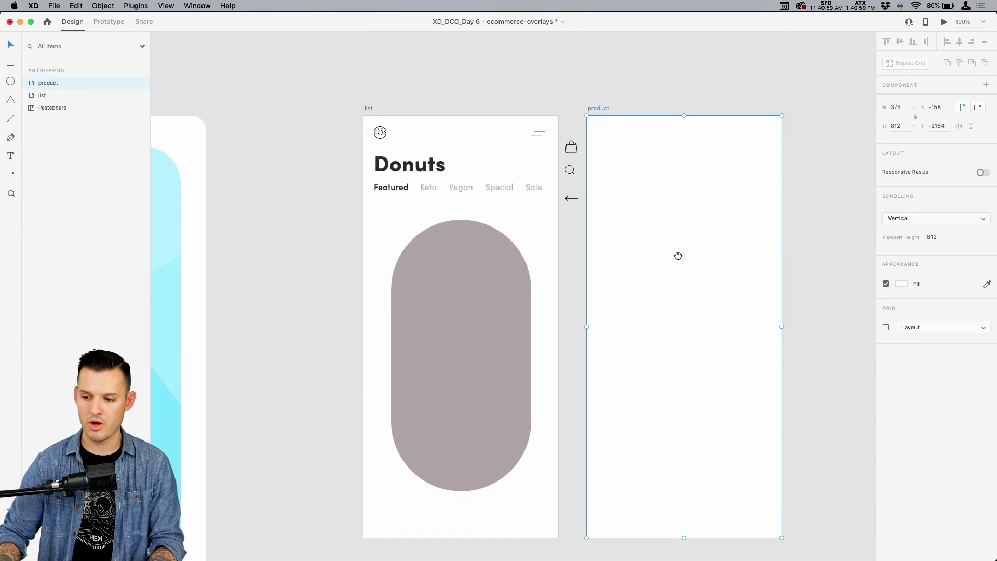
{"action": "left_click_drag", "start_coordinate": [677, 256], "coordinate": [672, 194]}
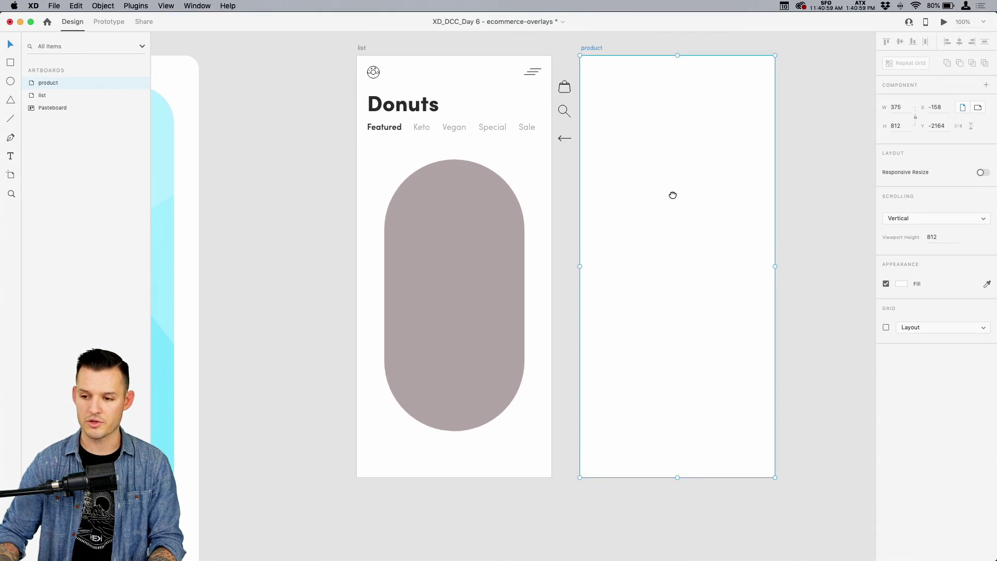
{"action": "scroll", "coordinate": [571, 260], "scroll_direction": "up", "scroll_amount": 3}
{"action": "left_click", "coordinate": [447, 326]}
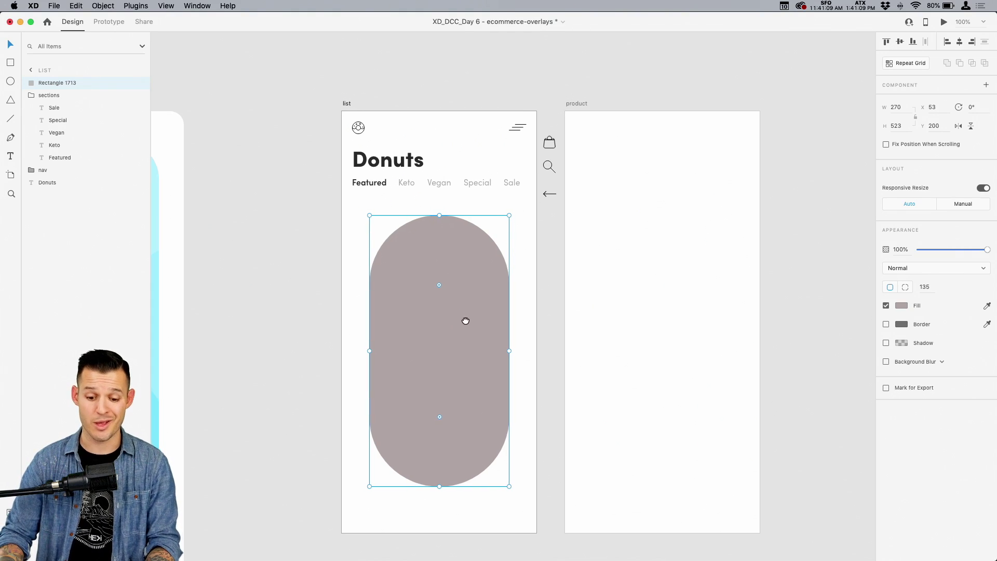
{"action": "scroll", "coordinate": [457, 322], "scroll_direction": "right", "scroll_amount": 2}
{"action": "left_click_drag", "start_coordinate": [419, 284], "coordinate": [546, 355]}
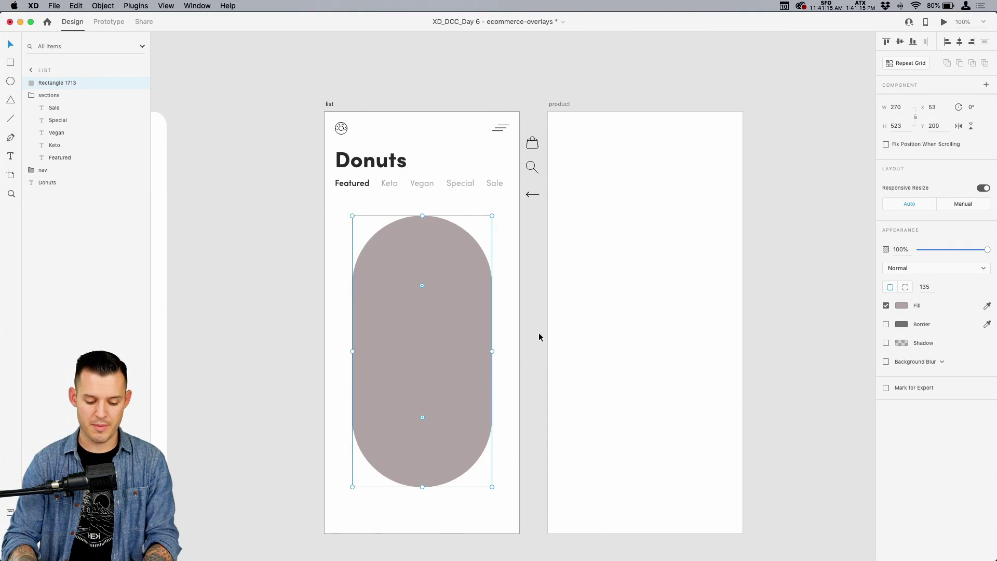
Place the pink donut with multicolored sprinkles from the donuts CC Library onto the canvas and close the library.
{"action": "key", "text": "super+shift+l"}
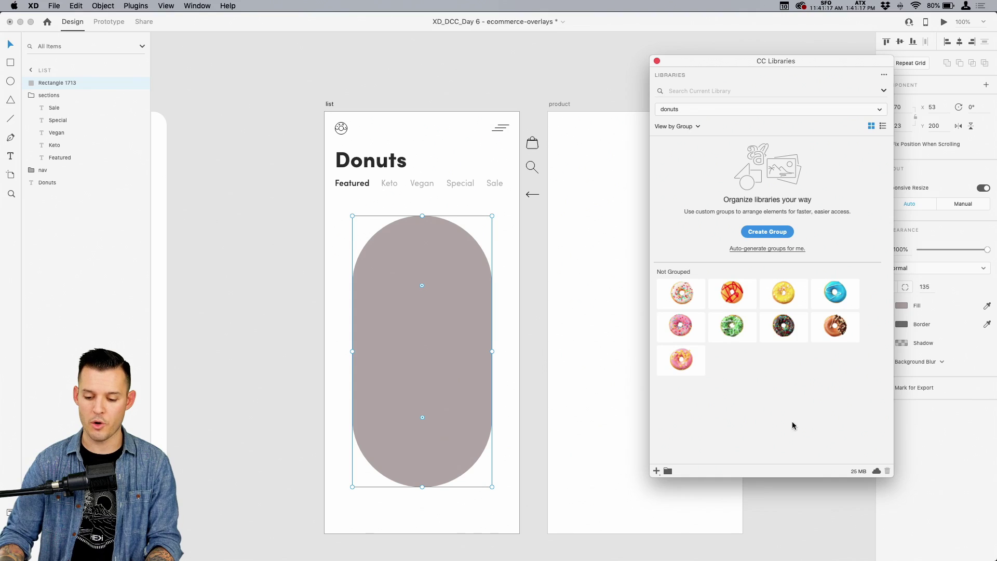
{"action": "left_click_drag", "start_coordinate": [688, 332], "coordinate": [243, 265]}
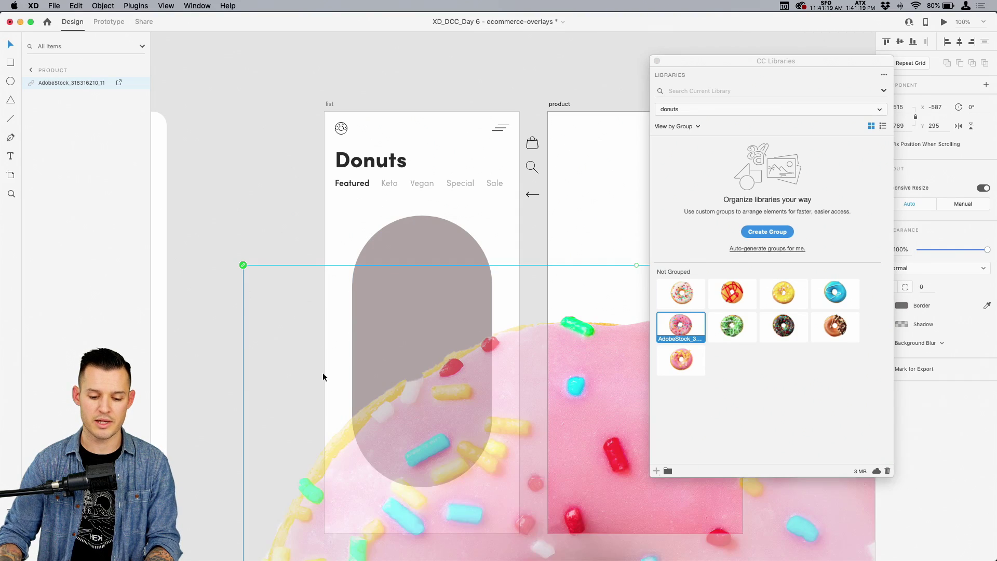
{"action": "key", "text": "super+minus"}
{"action": "key", "text": "super+minus"}
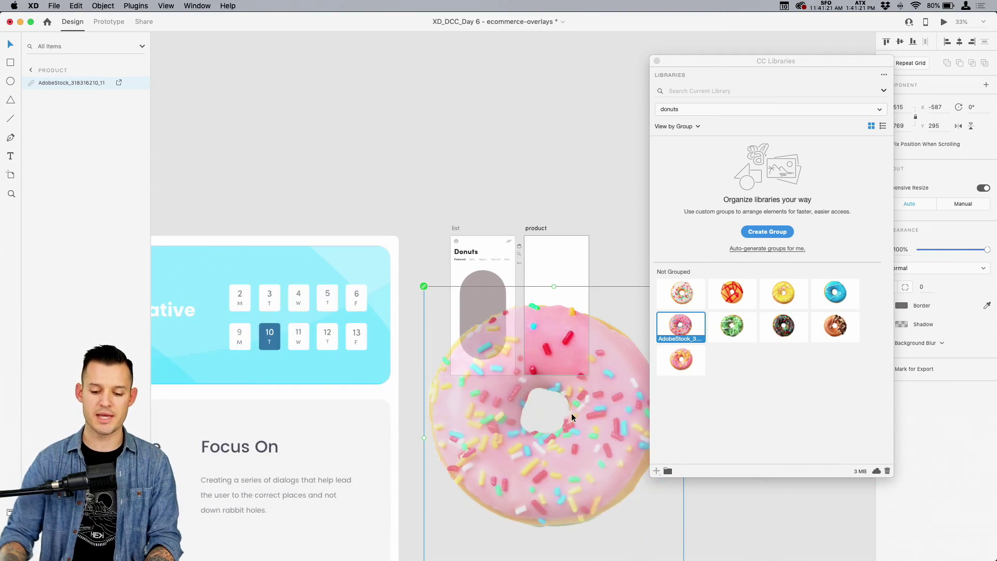
{"action": "left_click", "coordinate": [657, 61]}
Scale the oversized donut image down to about 286 by 334 and position it over the pill's upper part at X 77, Y 178.
{"action": "left_click_drag", "start_coordinate": [661, 530], "coordinate": [488, 283]}
{"action": "key", "text": "super+plus"}
{"action": "key", "text": "super+plus"}
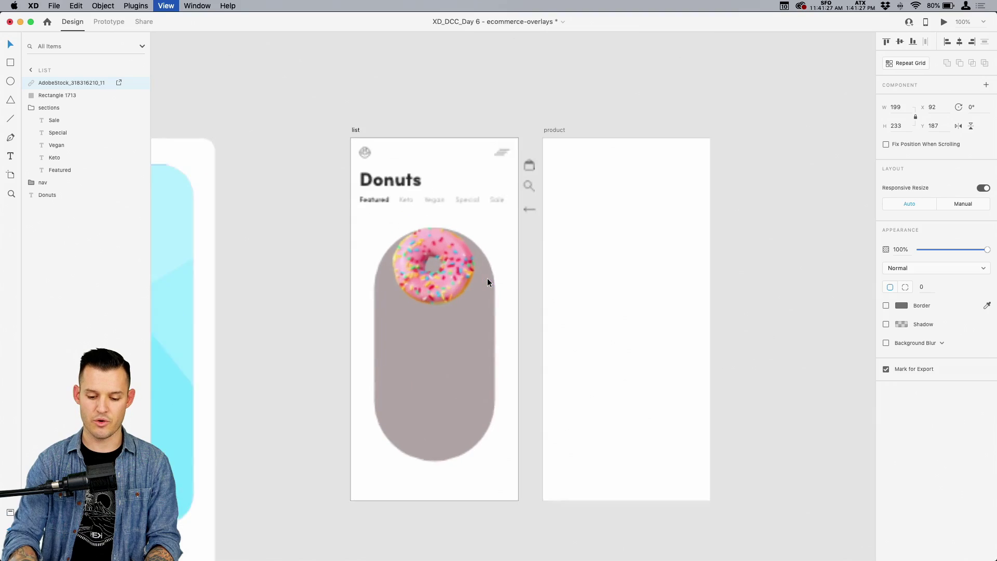
{"action": "scroll", "coordinate": [474, 277], "scroll_direction": "up", "scroll_amount": 5}
{"action": "scroll", "coordinate": [541, 279], "scroll_direction": "down", "scroll_amount": 1}
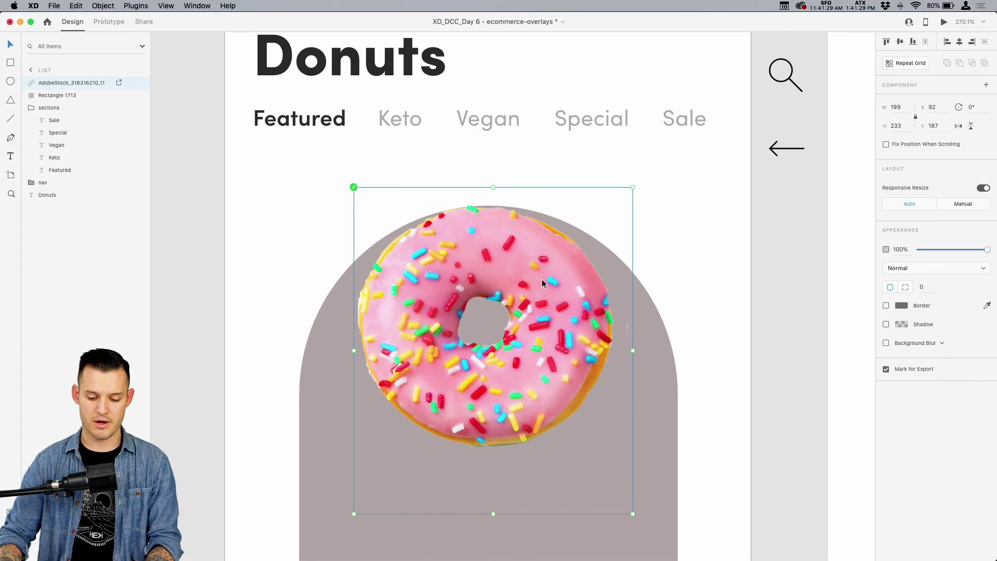
{"action": "left_click_drag", "start_coordinate": [541, 279], "coordinate": [616, 286]}
{"action": "scroll", "coordinate": [616, 287], "scroll_direction": "down", "scroll_amount": 5}
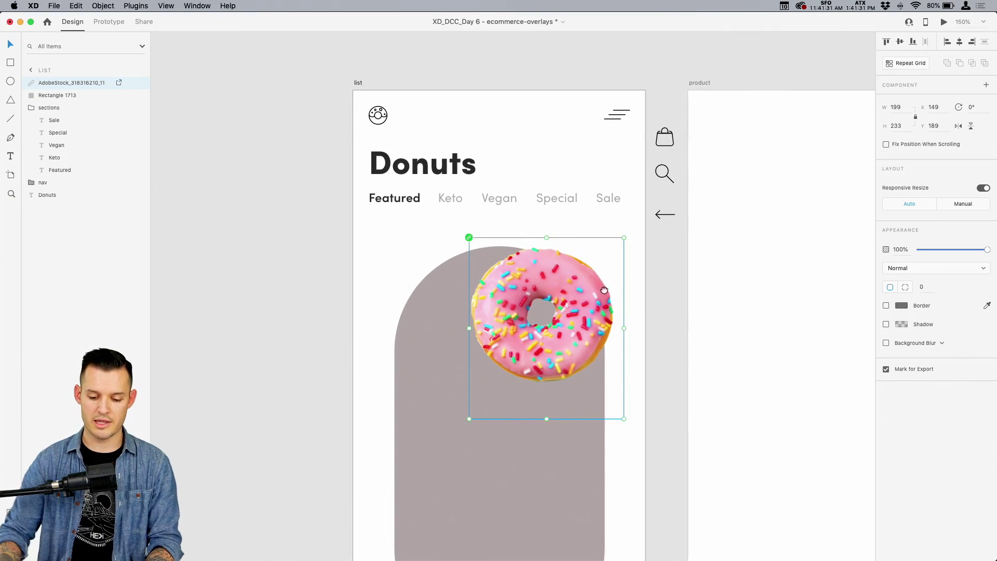
{"action": "scroll", "coordinate": [553, 223], "scroll_direction": "down", "scroll_amount": 2}
{"action": "left_click_drag", "start_coordinate": [435, 365], "coordinate": [363, 438]}
{"action": "left_click_drag", "start_coordinate": [458, 349], "coordinate": [474, 334]}
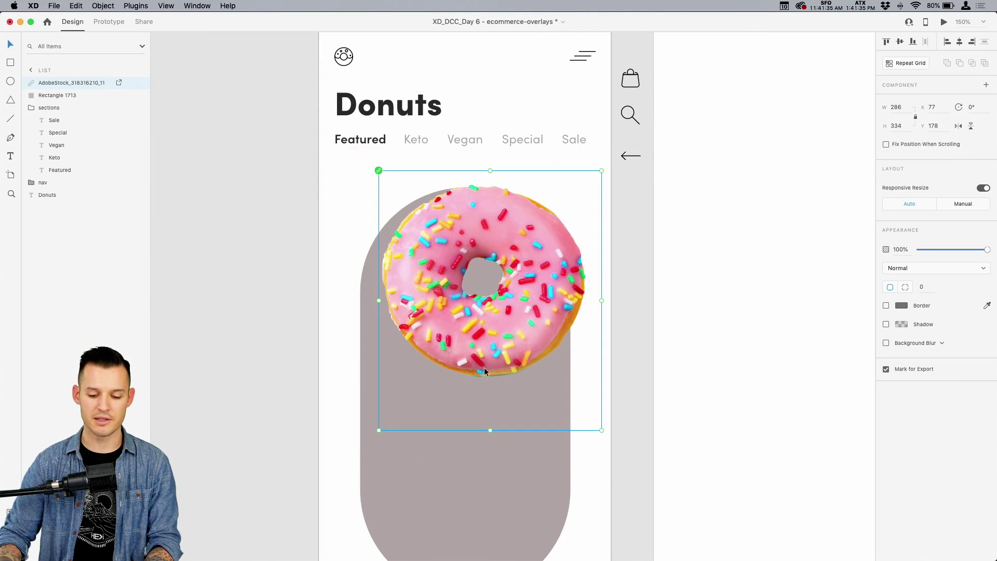
Fill the pill shape with a pink sampled from the donut's frosting.
{"action": "scroll", "coordinate": [482, 470], "scroll_direction": "down", "scroll_amount": 2}
{"action": "left_click", "coordinate": [459, 410]}
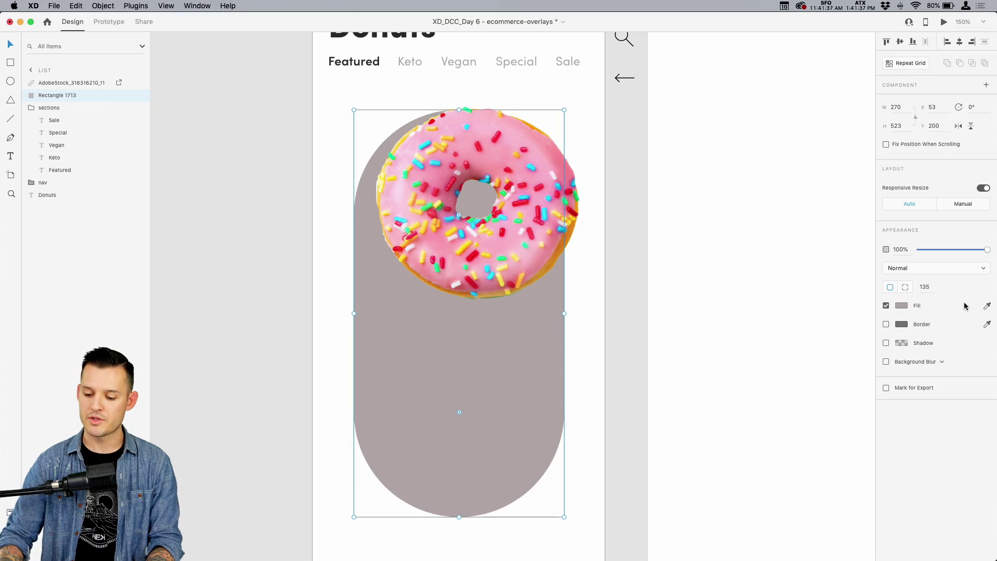
{"action": "left_click", "coordinate": [987, 305]}
{"action": "left_click", "coordinate": [508, 139]}
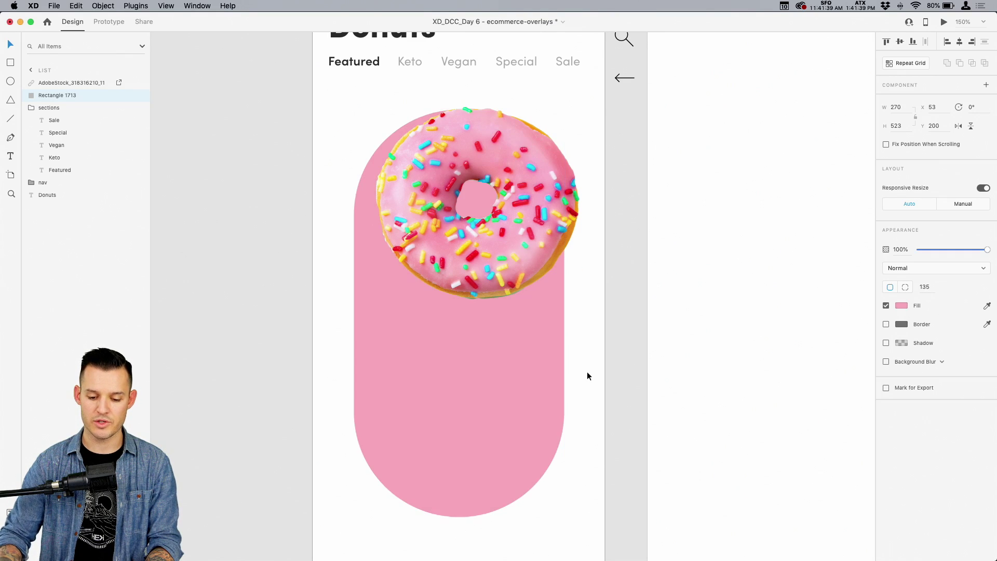
{"action": "left_click", "coordinate": [262, 301]}
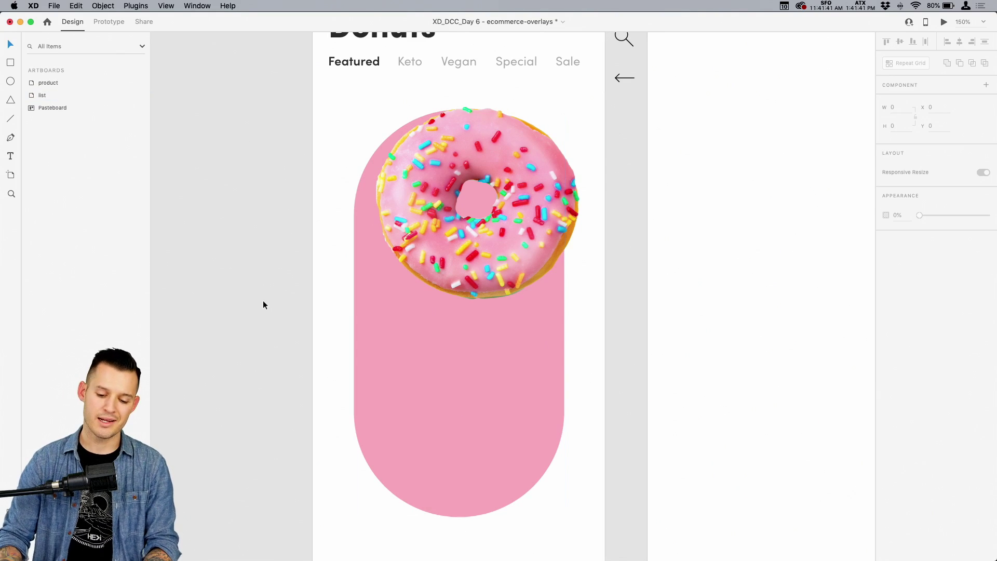
Reduce the donut image to about 254 by 296 and center the donut within the pill's upper end.
{"action": "left_click", "coordinate": [442, 239]}
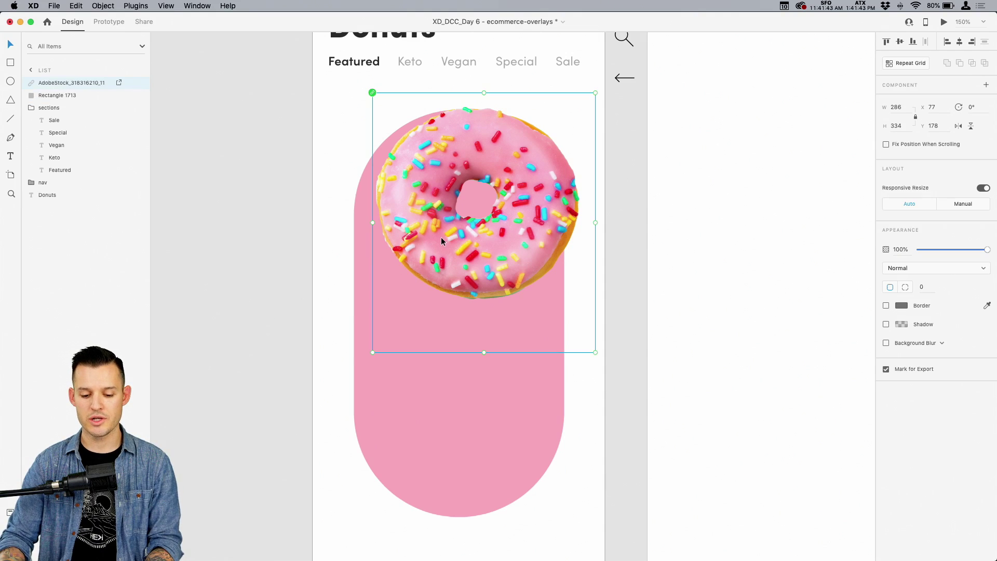
{"action": "left_click_drag", "start_coordinate": [595, 99], "coordinate": [583, 104]}
{"action": "left_click_drag", "start_coordinate": [469, 203], "coordinate": [453, 217]}
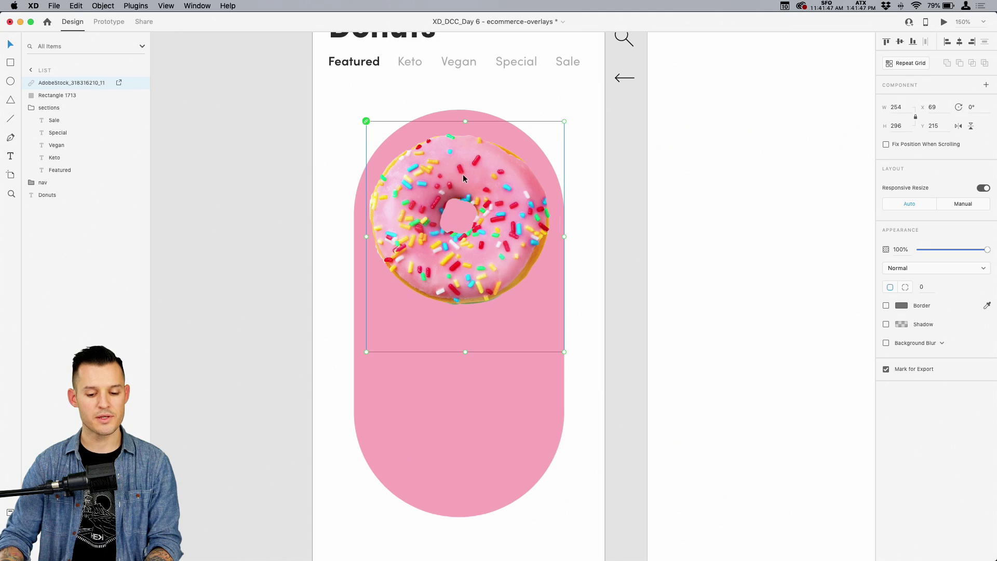
Draw a circle about 251 in diameter over the donut, centered on the pill at X 62, Y 214.
{"action": "left_click", "coordinate": [466, 425]}
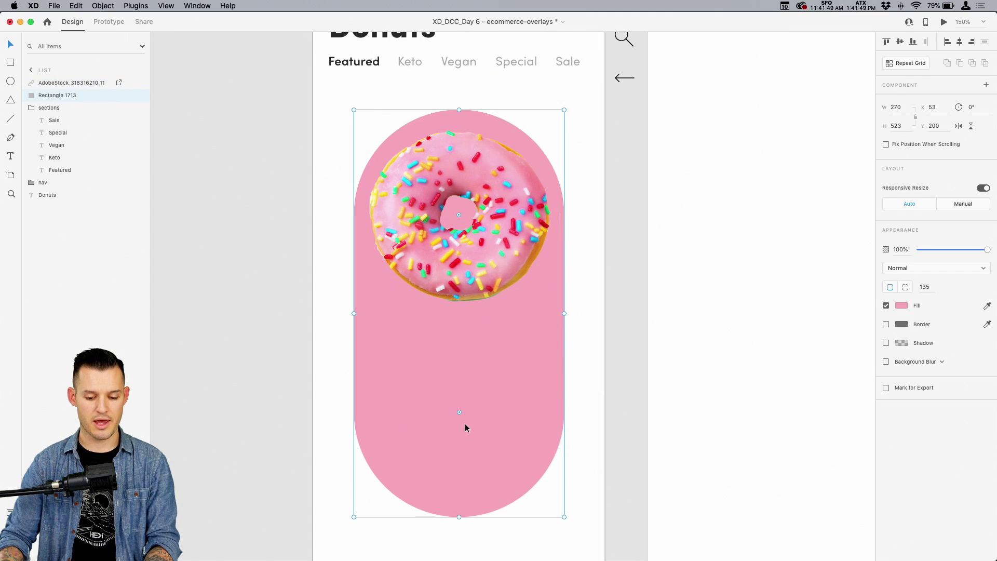
{"action": "key", "text": "e"}
{"action": "left_click_drag", "start_coordinate": [364, 107], "coordinate": [591, 328]}
{"action": "key", "text": "v"}
{"action": "left_click_drag", "start_coordinate": [547, 195], "coordinate": [509, 196]}
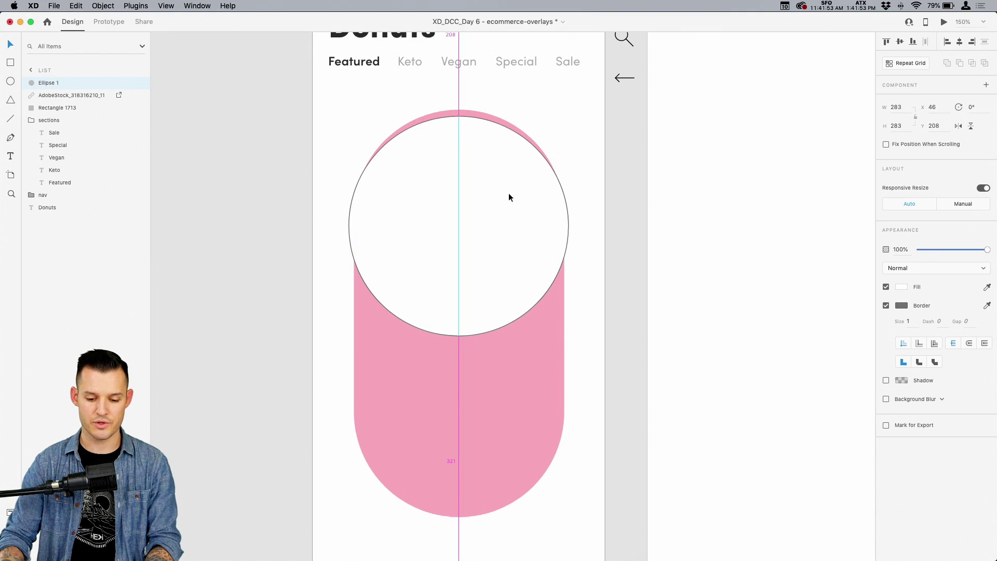
{"action": "left_click_drag", "start_coordinate": [568, 116], "coordinate": [556, 125]}
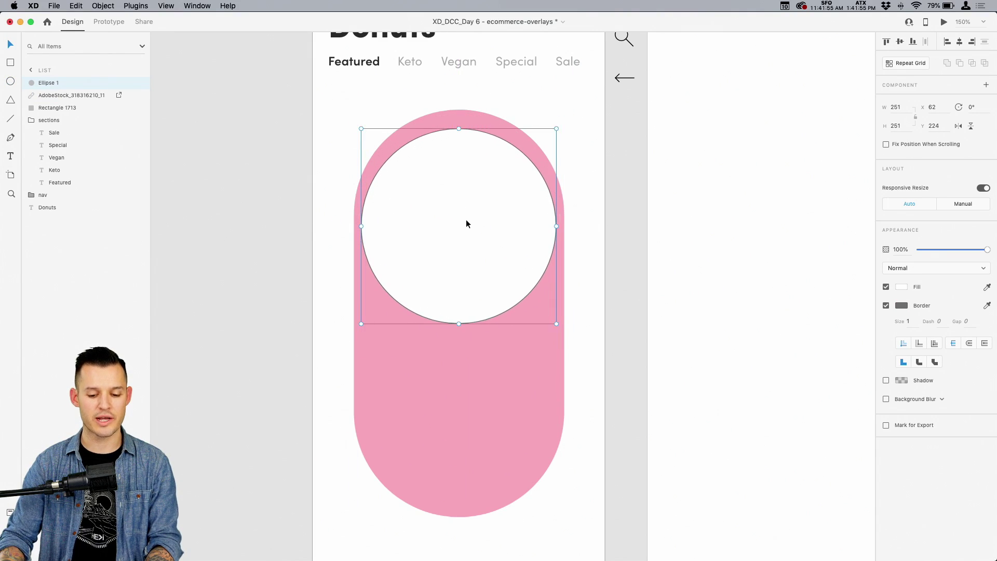
{"action": "left_click_drag", "start_coordinate": [465, 221], "coordinate": [468, 216]}
Remove the circle's border and fill it with #FCC0CF, a lighter tint of the pill's sampled pink.
{"action": "left_click", "coordinate": [885, 305]}
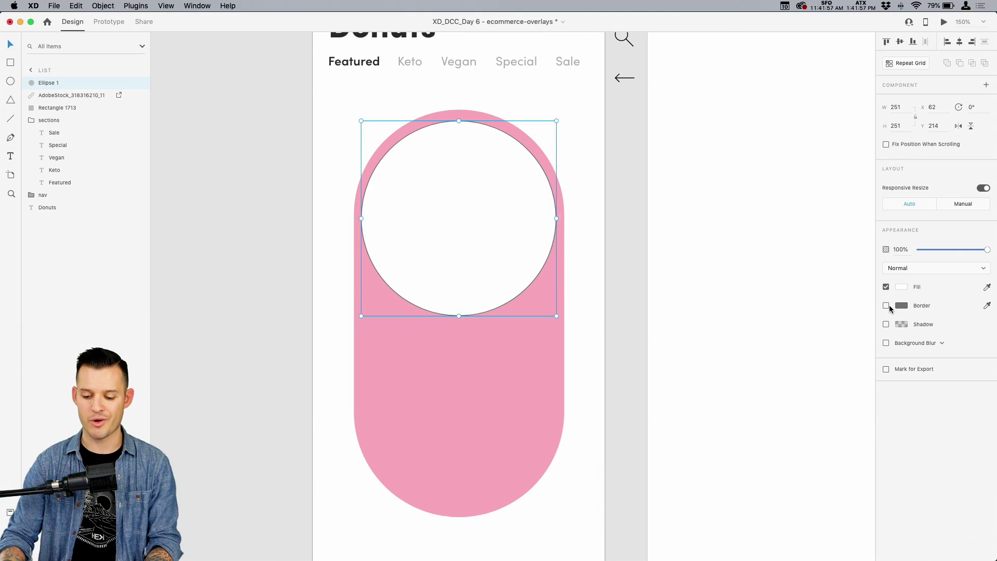
{"action": "left_click", "coordinate": [901, 287]}
{"action": "left_click", "coordinate": [879, 328]}
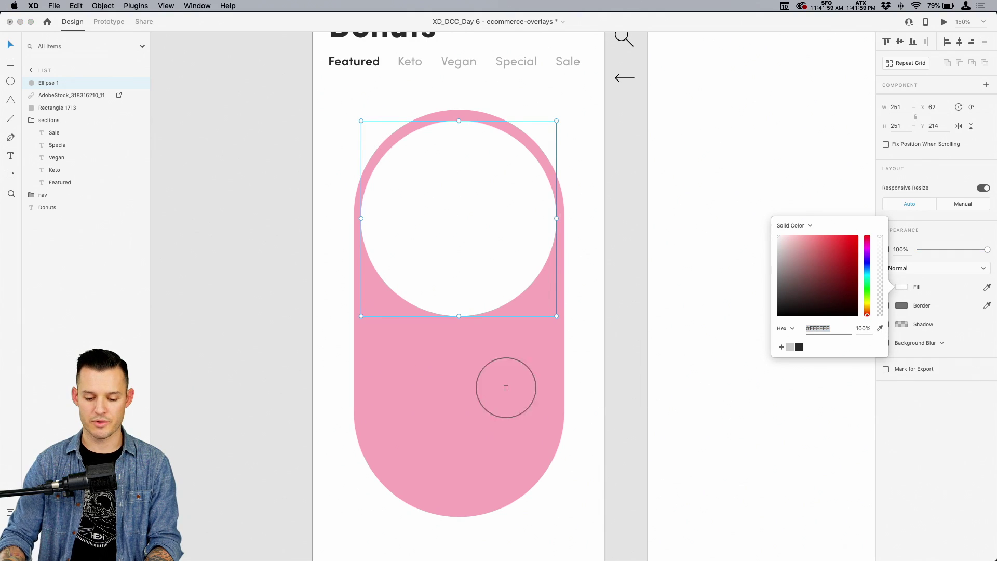
{"action": "left_click", "coordinate": [500, 394]}
{"action": "left_click_drag", "start_coordinate": [797, 242], "coordinate": [796, 235]}
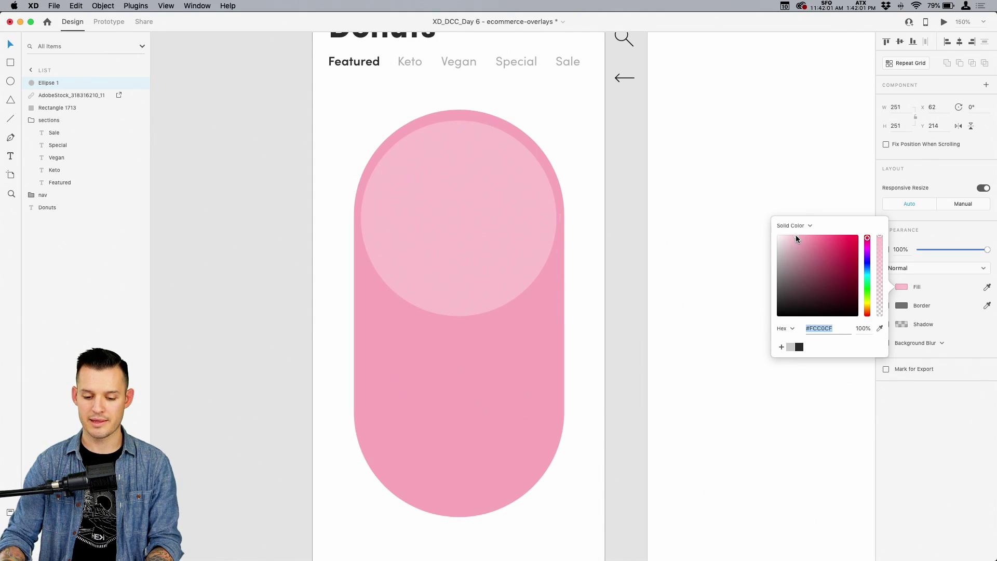
Send the light pink circle one level backward so it sits behind the donut image.
{"action": "left_click", "coordinate": [467, 201]}
{"action": "key", "text": "super+bracketleft"}
{"action": "left_click", "coordinate": [467, 200]}
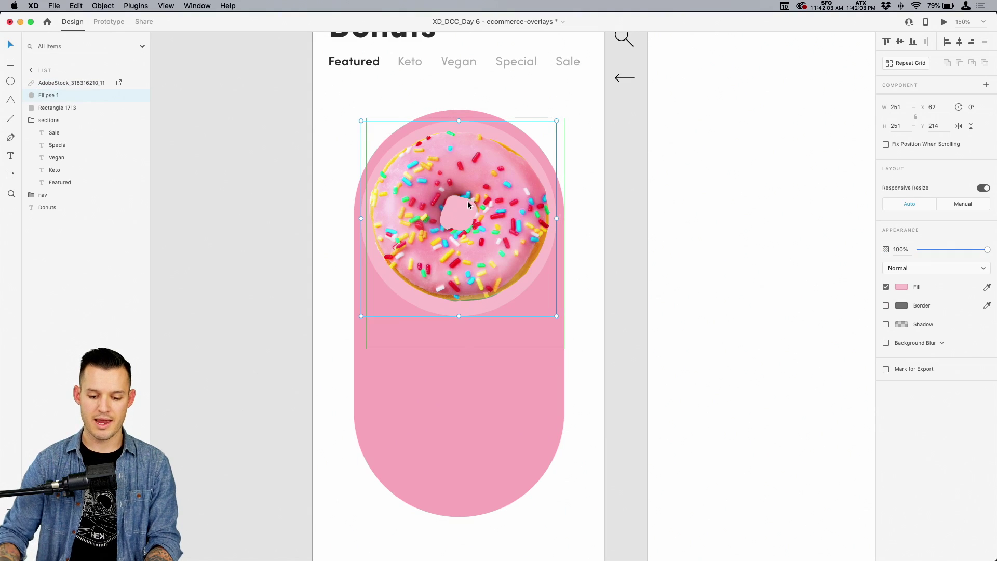
Reduce the donut image to about 226 by 264 and center the light pink circle horizontally on the pill.
{"action": "left_click_drag", "start_coordinate": [564, 119], "coordinate": [553, 123]}
{"action": "left_click", "coordinate": [450, 126], "text": "shift"}
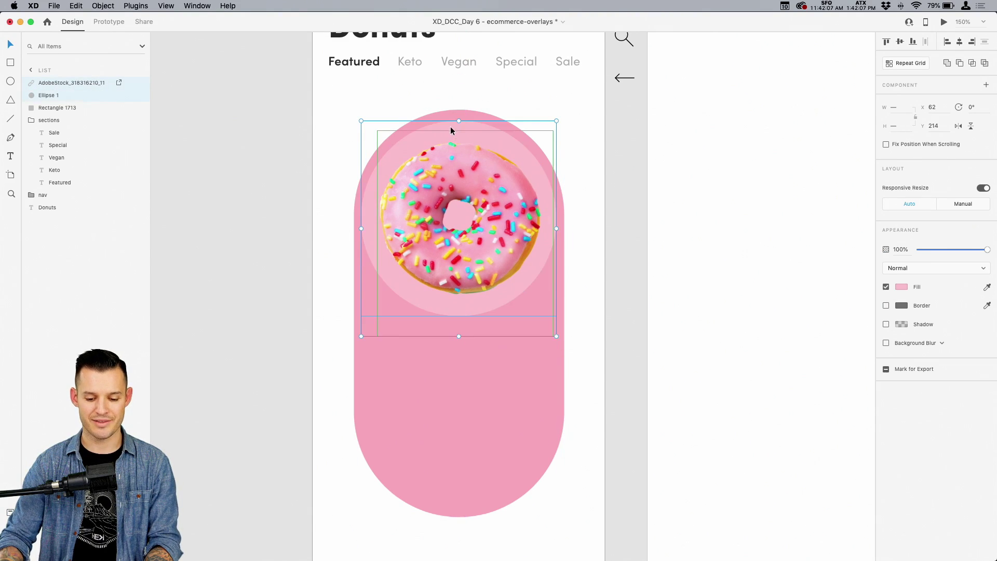
{"action": "left_click", "coordinate": [478, 391]}
{"action": "left_click", "coordinate": [373, 260], "text": "shift"}
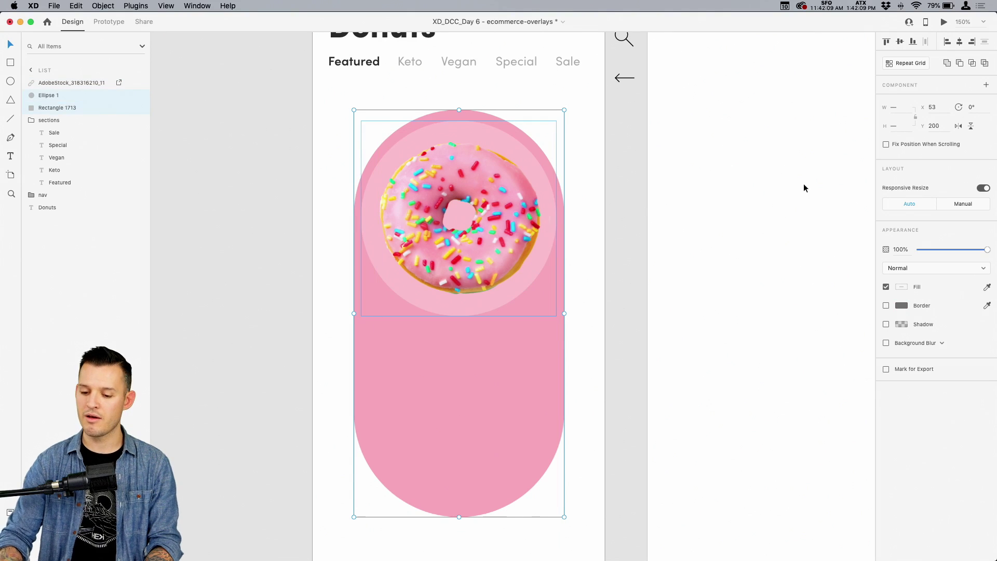
{"action": "left_click", "coordinate": [959, 42]}
Nudge the donut image up 4 px and enlarge it to about 236 by 276 within the light pink circle.
{"action": "left_click", "coordinate": [472, 214]}
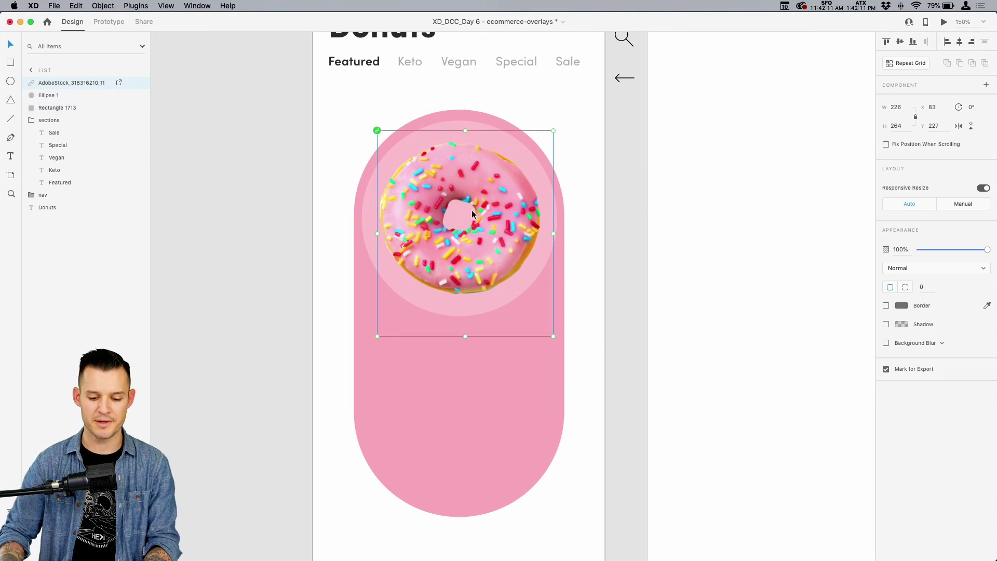
{"action": "key", "text": "Up"}
{"action": "key", "text": "Up"}
{"action": "key", "text": "Up"}
{"action": "key", "text": "Up"}
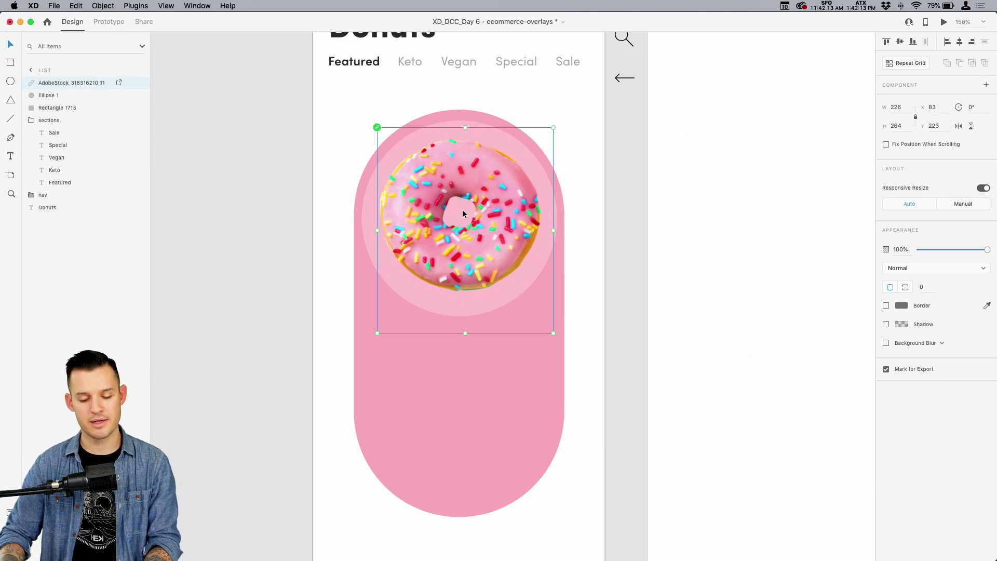
{"action": "mouse_move", "coordinate": [553, 128]}
{"action": "left_mouse_down"}
{"action": "mouse_move", "coordinate": [583, 105]}
{"action": "mouse_move", "coordinate": [554, 120]}
{"action": "left_mouse_up"}
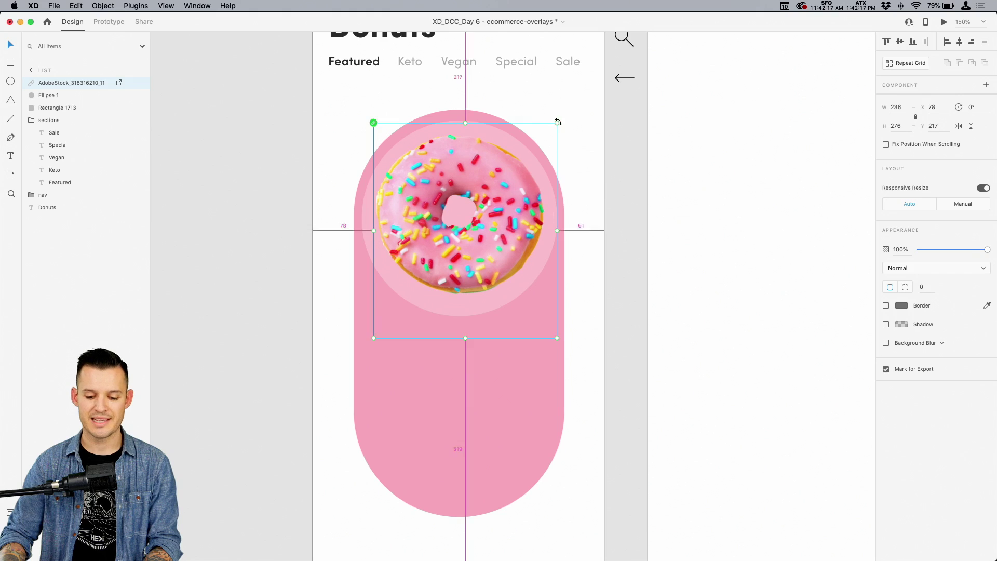
{"action": "left_click", "coordinate": [630, 166]}
Move the donut image up past the pill's upper edge and enlarge it to about 275 by 321.
{"action": "scroll", "coordinate": [623, 156], "scroll_direction": "down", "scroll_amount": 1}
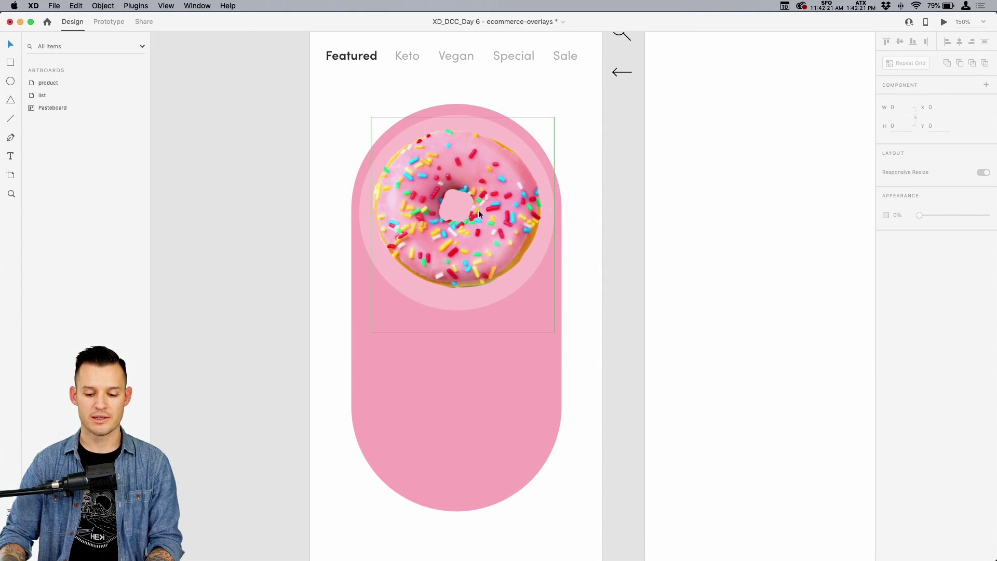
{"action": "left_click_drag", "start_coordinate": [477, 222], "coordinate": [500, 189]}
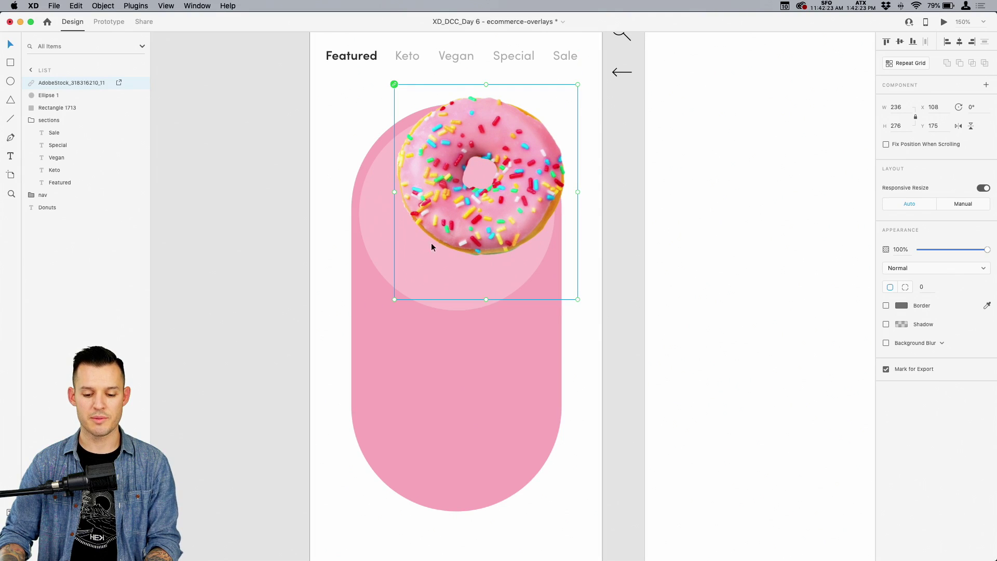
{"action": "left_click_drag", "start_coordinate": [395, 299], "coordinate": [364, 338]}
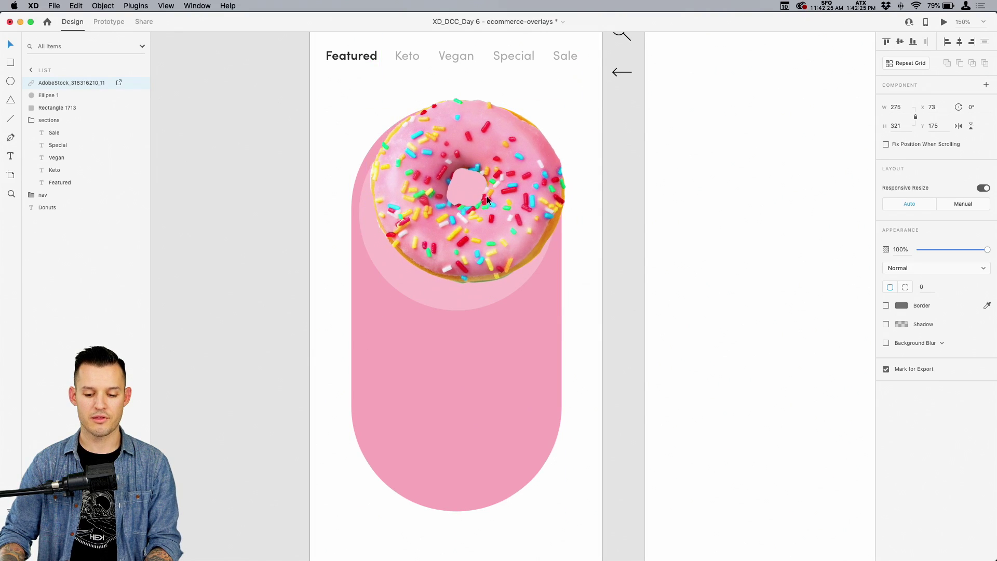
{"action": "left_click_drag", "start_coordinate": [487, 200], "coordinate": [494, 196]}
Delete the light pink circle behind the donut image.
{"action": "left_click", "coordinate": [376, 220]}
{"action": "key", "text": "Delete"}
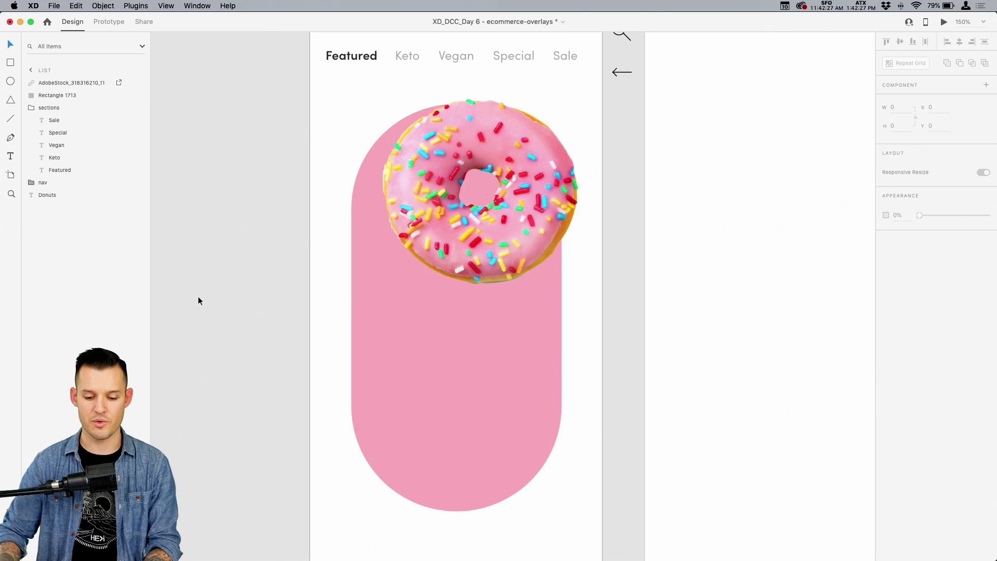
{"action": "key", "text": "super+z"}
{"action": "key", "text": "super+z"}
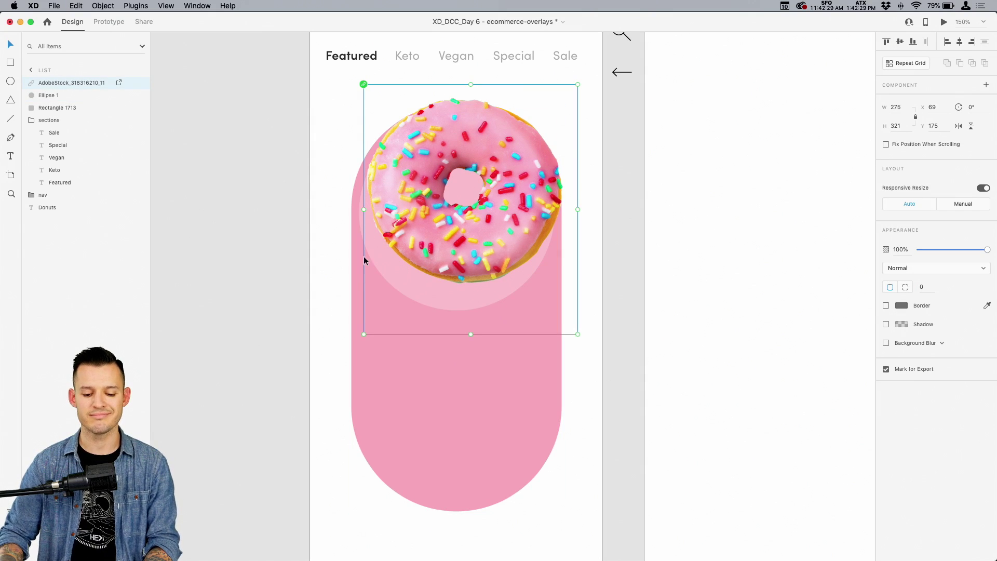
{"action": "left_click", "coordinate": [361, 232]}
{"action": "key", "text": "Delete"}
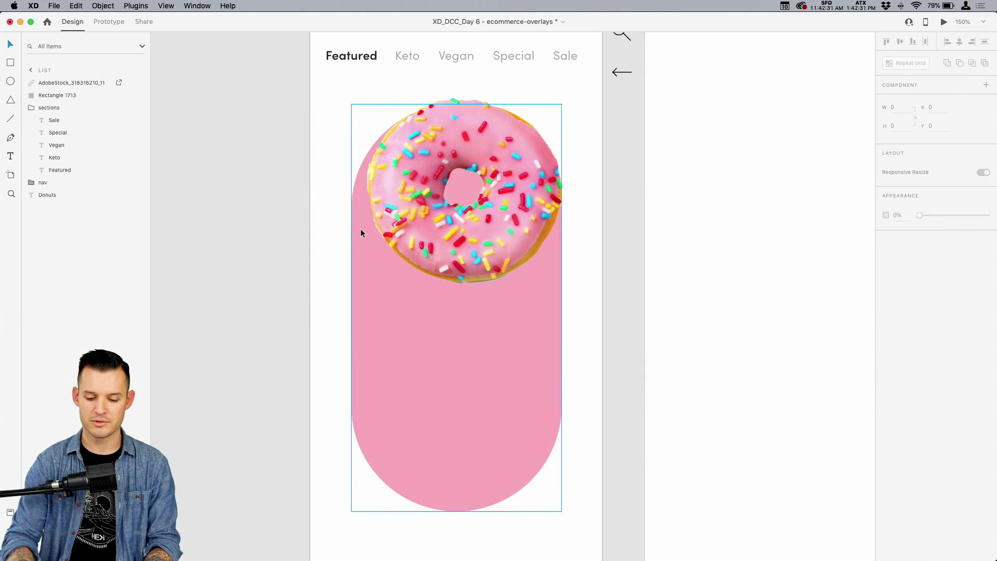
Enlarge the donut image to about 294 by 344 and place it at about X 67, Y 176, overhanging the pill's right side.
{"action": "left_click_drag", "start_coordinate": [402, 275], "coordinate": [419, 272]}
{"action": "left_click_drag", "start_coordinate": [377, 331], "coordinate": [363, 347]}
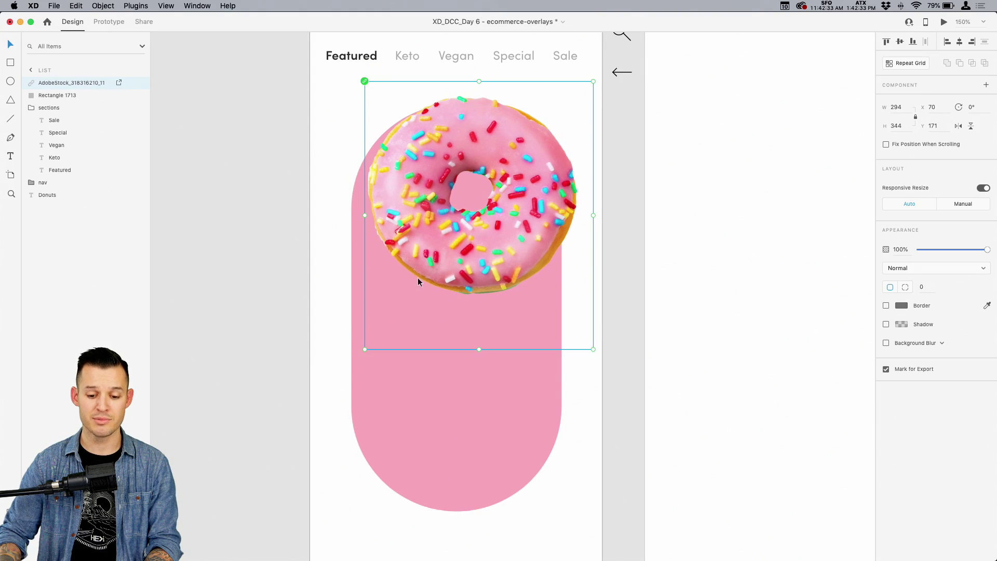
{"action": "left_click_drag", "start_coordinate": [436, 238], "coordinate": [434, 242]}
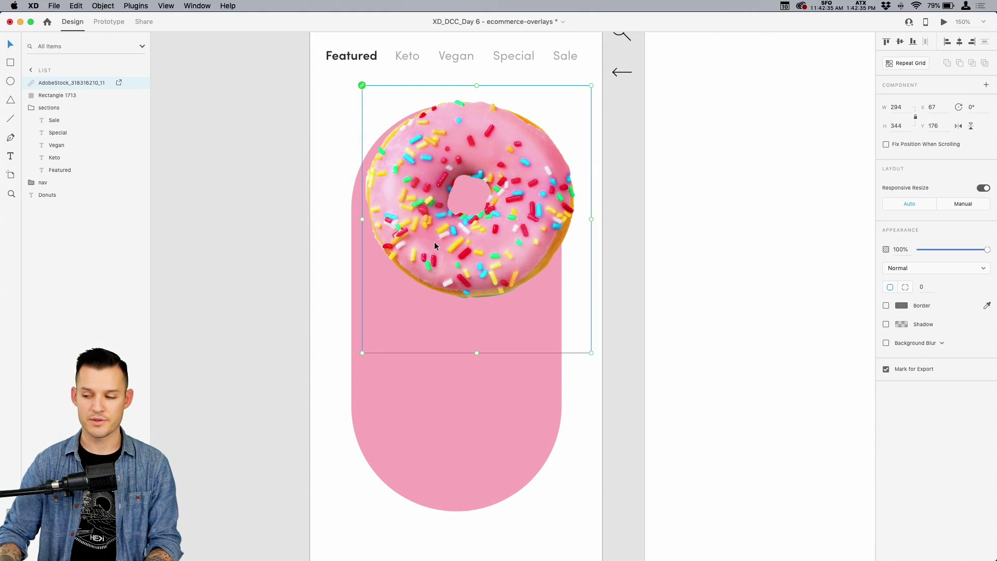
Copy the Donuts heading and the Featured label and place the copies on the pill below the donut image.
{"action": "scroll", "coordinate": [432, 241], "scroll_direction": "up", "scroll_amount": 5}
{"action": "left_click_drag", "start_coordinate": [367, 258], "coordinate": [368, 215]}
{"action": "left_click", "coordinate": [346, 134]}
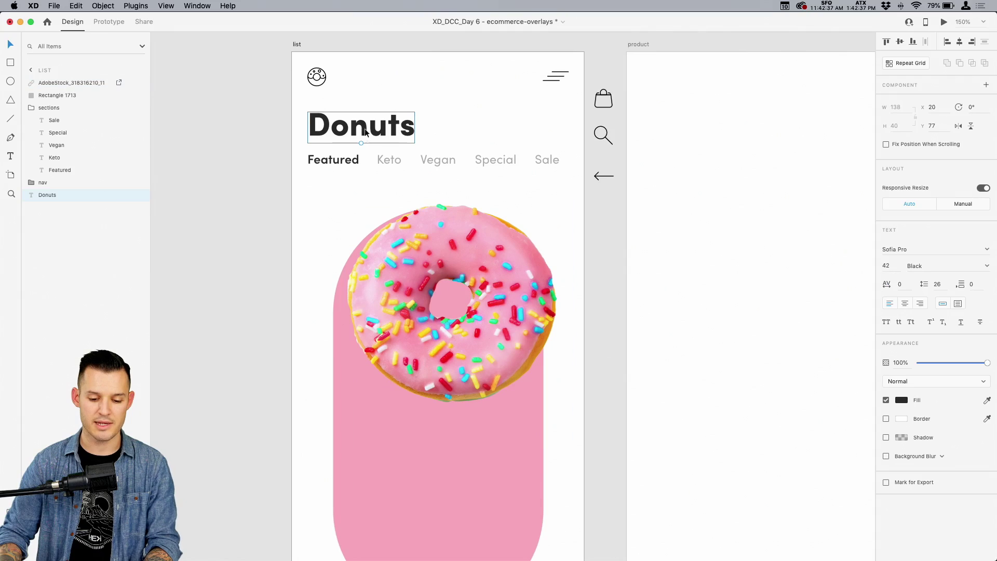
{"action": "left_click", "coordinate": [341, 160], "text": "shift"}
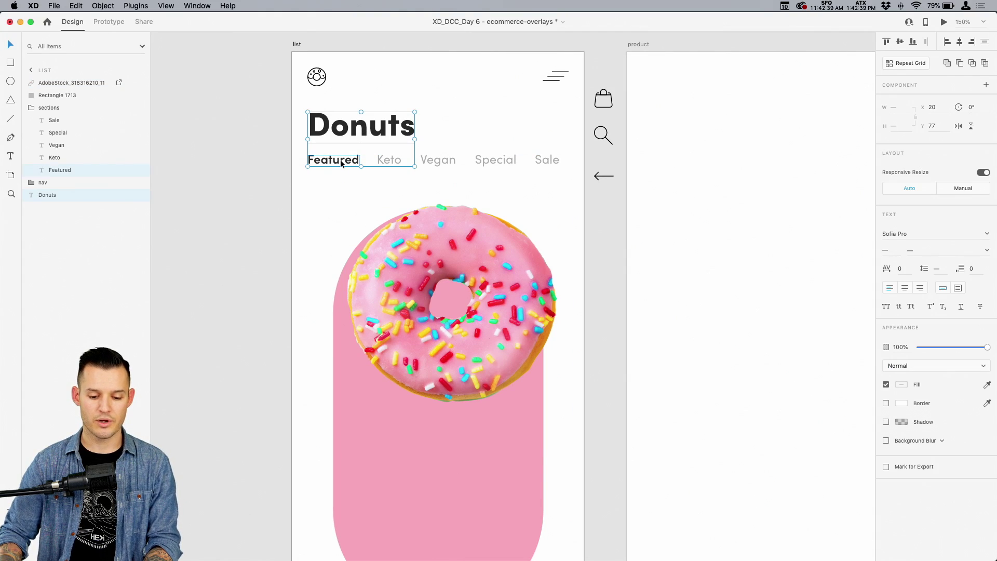
{"action": "key", "text": "super+c"}
{"action": "scroll", "coordinate": [386, 145], "scroll_direction": "down", "scroll_amount": 5}
{"action": "left_click", "coordinate": [429, 123]}
{"action": "key", "text": "super+v"}
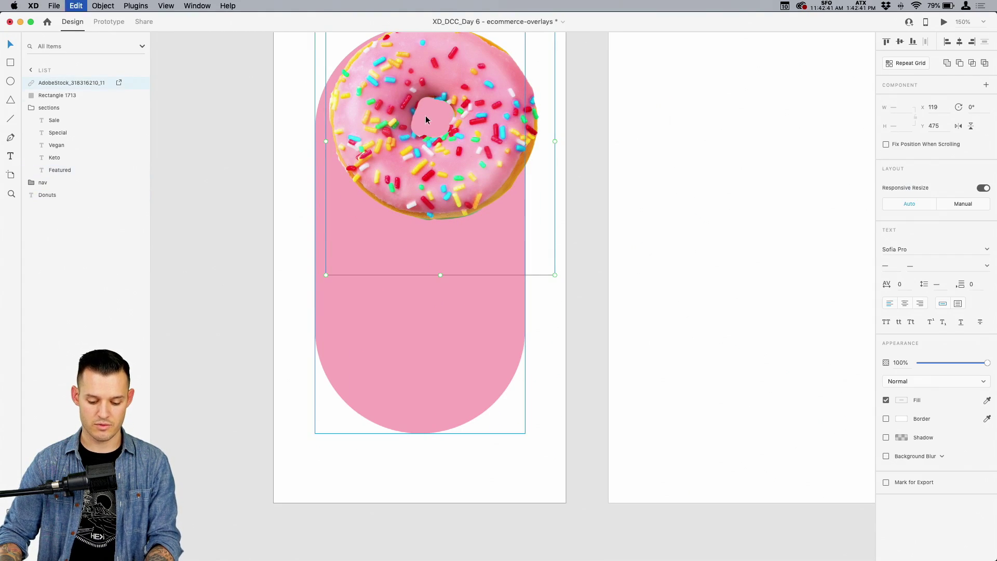
{"action": "left_click_drag", "start_coordinate": [391, 279], "coordinate": [378, 267]}
{"action": "left_click", "coordinate": [423, 282]}
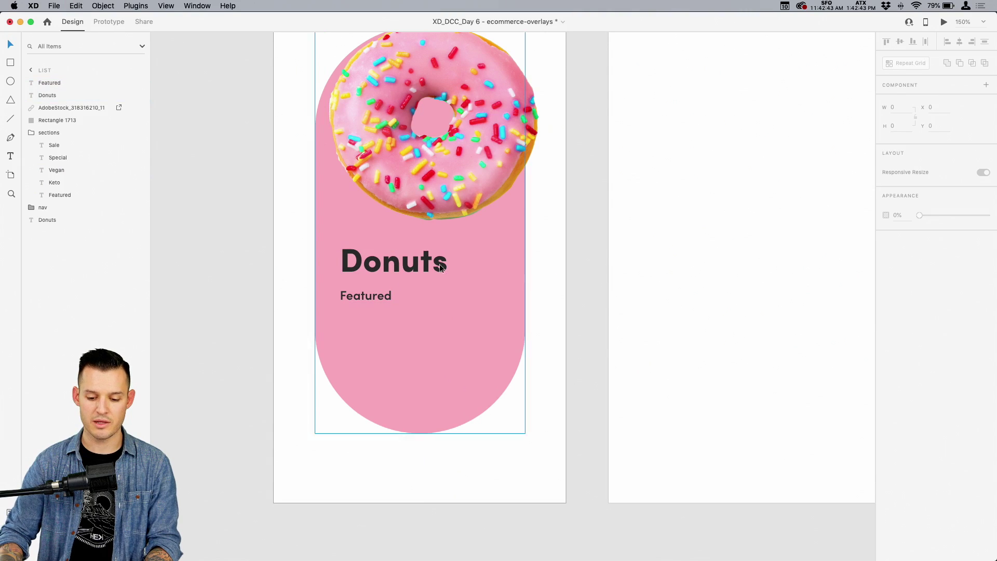
Change the copied Donuts heading's text to Sprinkle Master.
{"action": "left_click", "coordinate": [392, 260]}
{"action": "double_click", "coordinate": [392, 259]}
{"action": "type", "text": "Spri"}
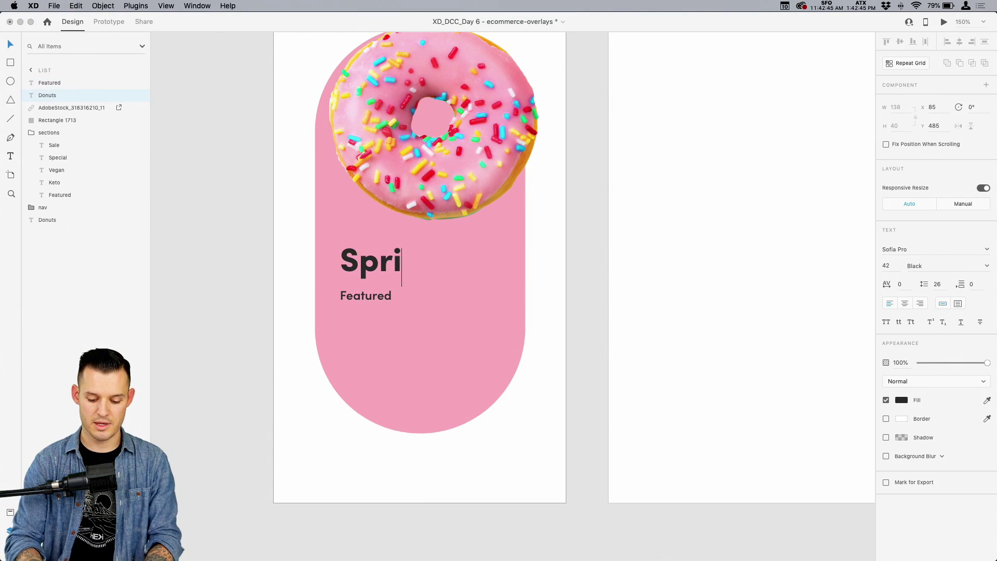
{"action": "type", "text": "nkle Masster"}
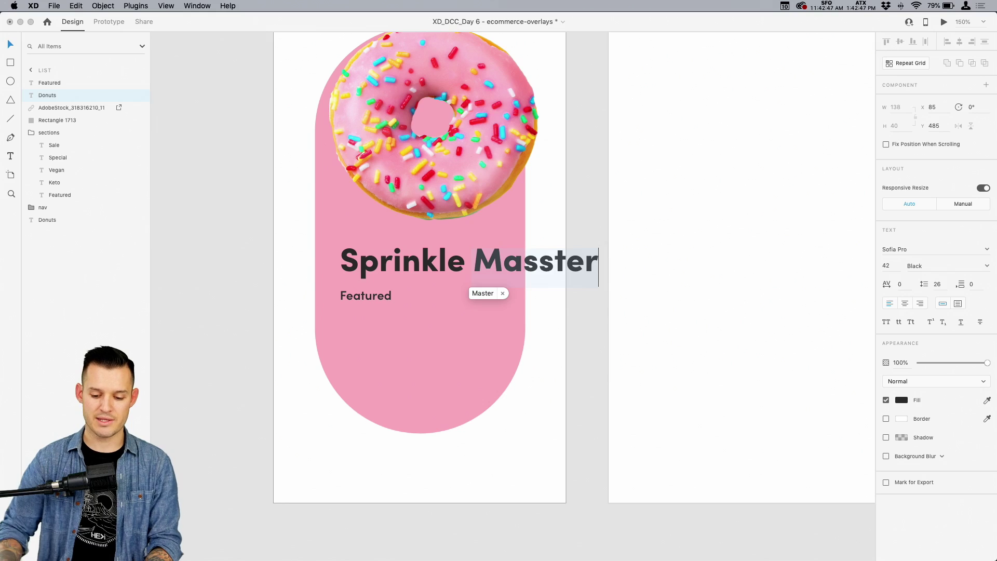
{"action": "left_click", "coordinate": [553, 262]}
{"action": "key", "text": "BackSpace"}
Fill the Sprinkle Master title with white (#FFFFFF) and set its font size to 32.
{"action": "key", "text": "super+a"}
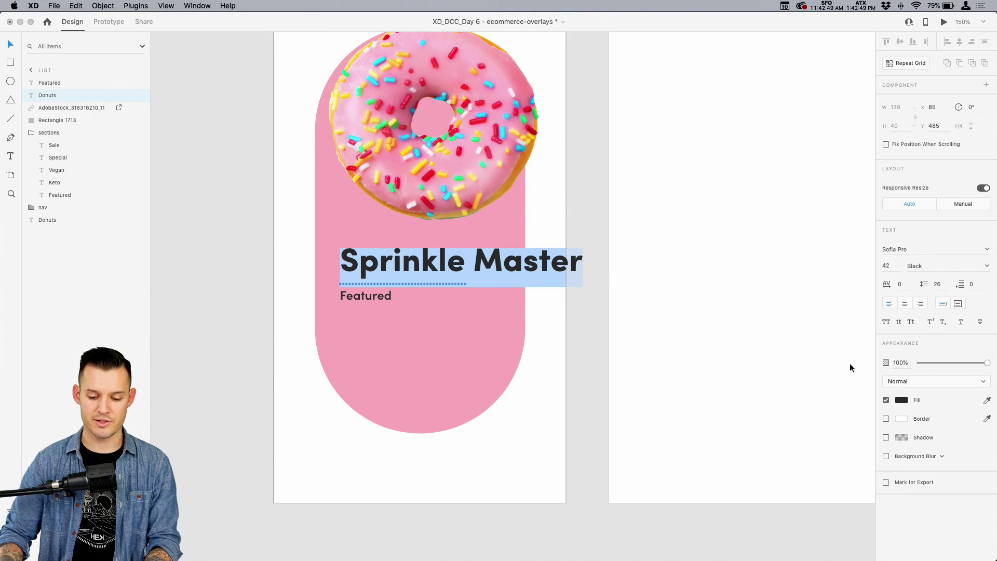
{"action": "left_click", "coordinate": [902, 400]}
{"action": "left_click", "coordinate": [777, 343]}
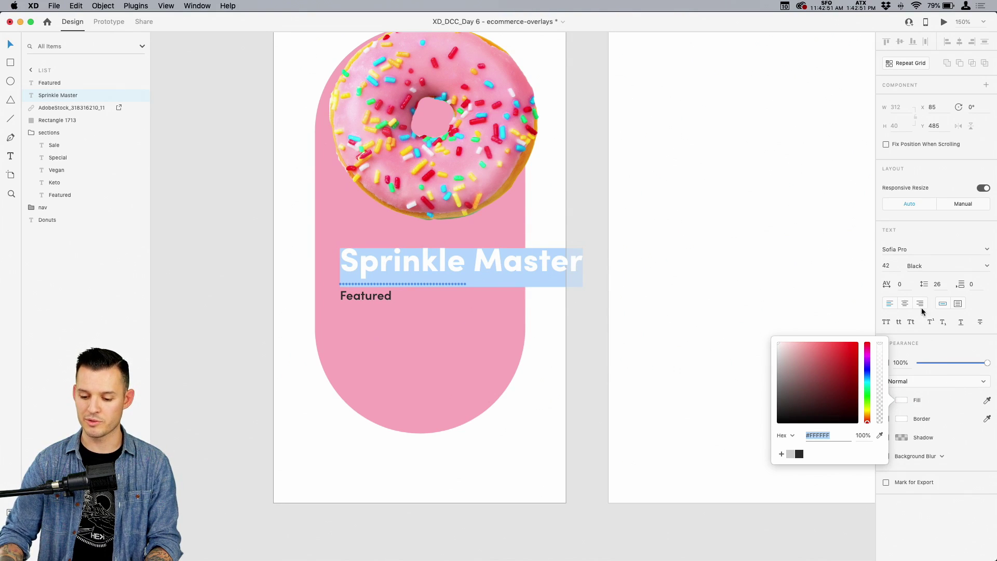
{"action": "left_click", "coordinate": [897, 265]}
{"action": "type", "text": "32"}
{"action": "key", "text": "Return"}
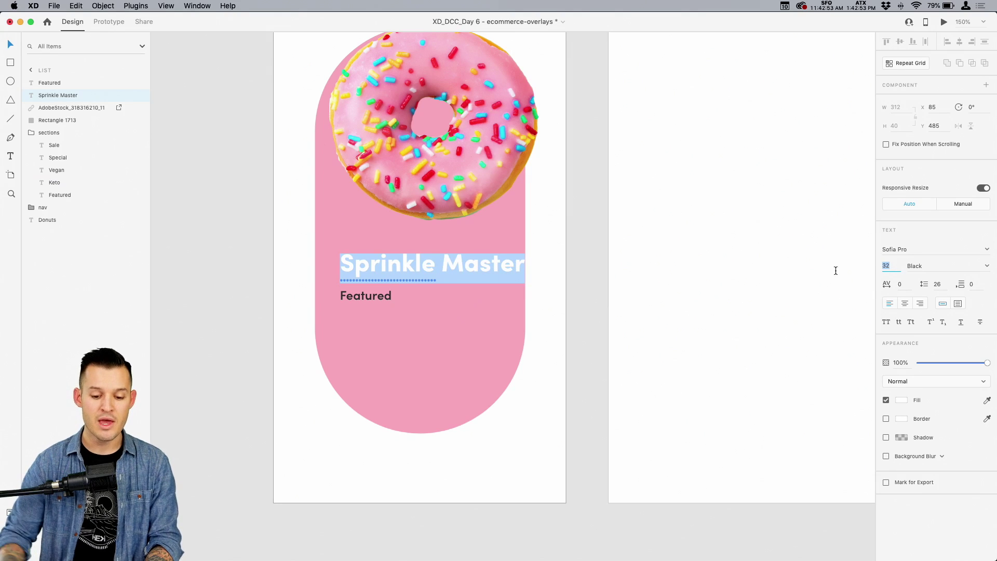
{"action": "left_click", "coordinate": [263, 257]}
Move the Sprinkle Master title and the Featured label lower on the pill, left-aligned at about X 69, Y 520.
{"action": "scroll", "coordinate": [375, 247], "scroll_direction": "down", "scroll_amount": 1}
{"action": "left_click_drag", "start_coordinate": [373, 248], "coordinate": [351, 272]}
{"action": "left_click", "coordinate": [343, 322]}
{"action": "left_click", "coordinate": [351, 268], "text": "shift"}
{"action": "scroll", "coordinate": [358, 285], "scroll_direction": "up", "scroll_amount": 3}
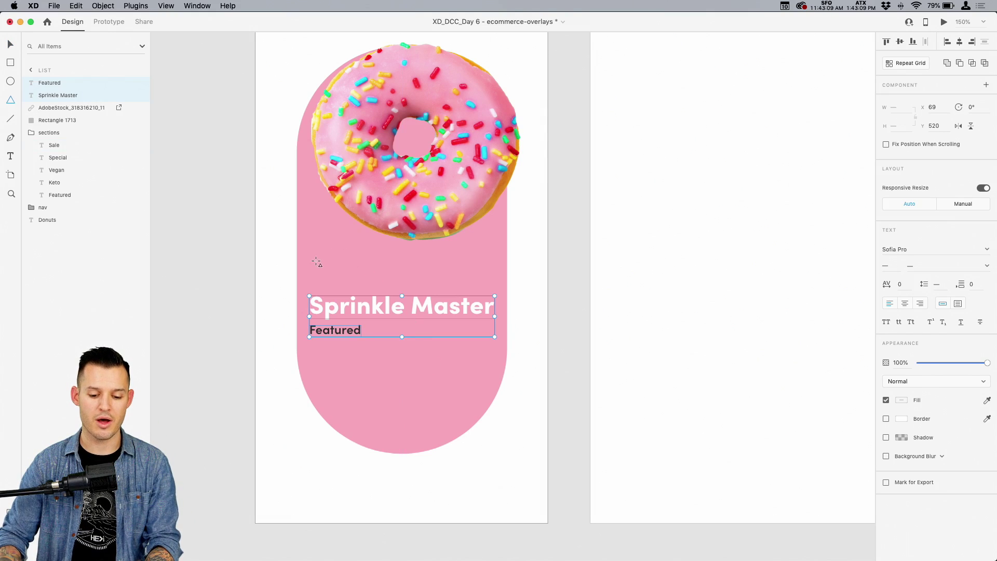
Draw a polygon about 34 by 29 above the Sprinkle Master title and make it a star with 5 corners and a 59% star ratio.
{"action": "left_click_drag", "start_coordinate": [314, 262], "coordinate": [341, 285]}
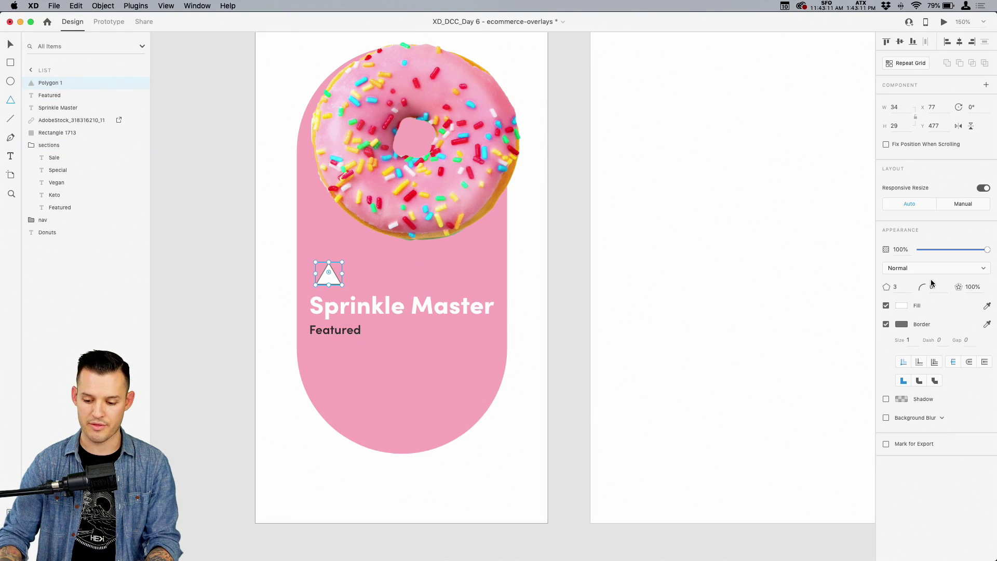
{"action": "left_click", "coordinate": [904, 286]}
{"action": "type", "text": "5"}
{"action": "key", "text": "Return"}
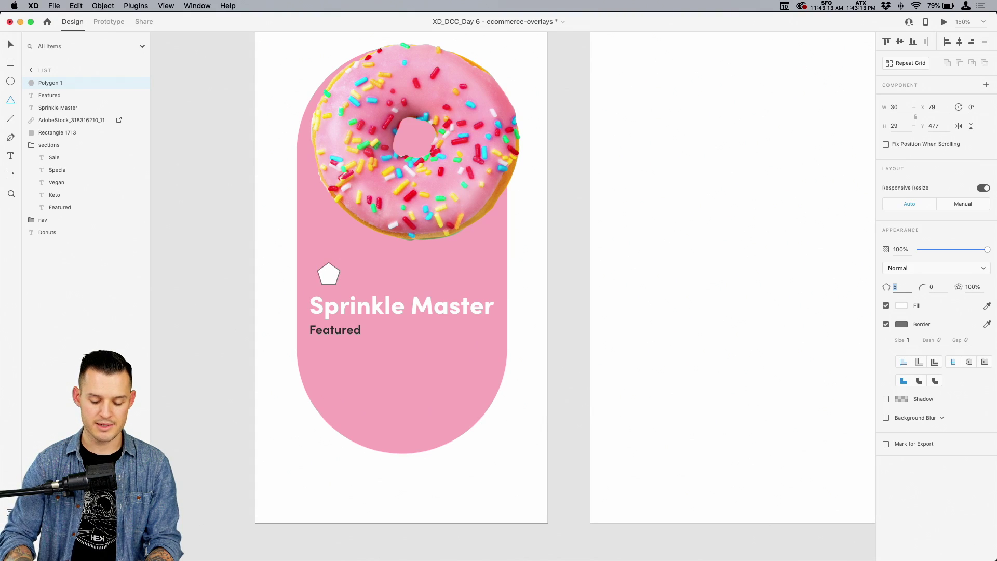
{"action": "left_click", "coordinate": [973, 287]}
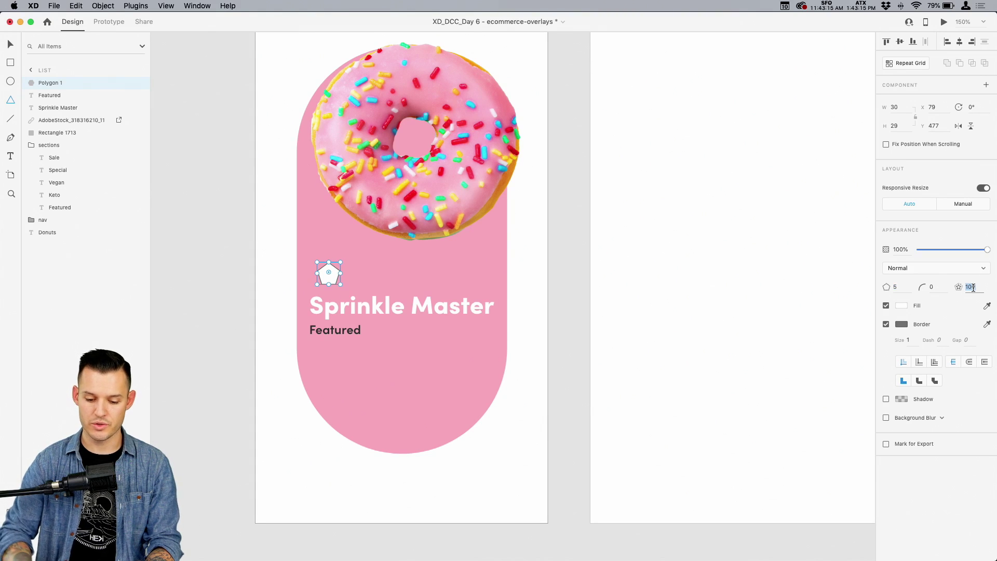
{"action": "type", "text": "60"}
{"action": "key", "text": "Return"}
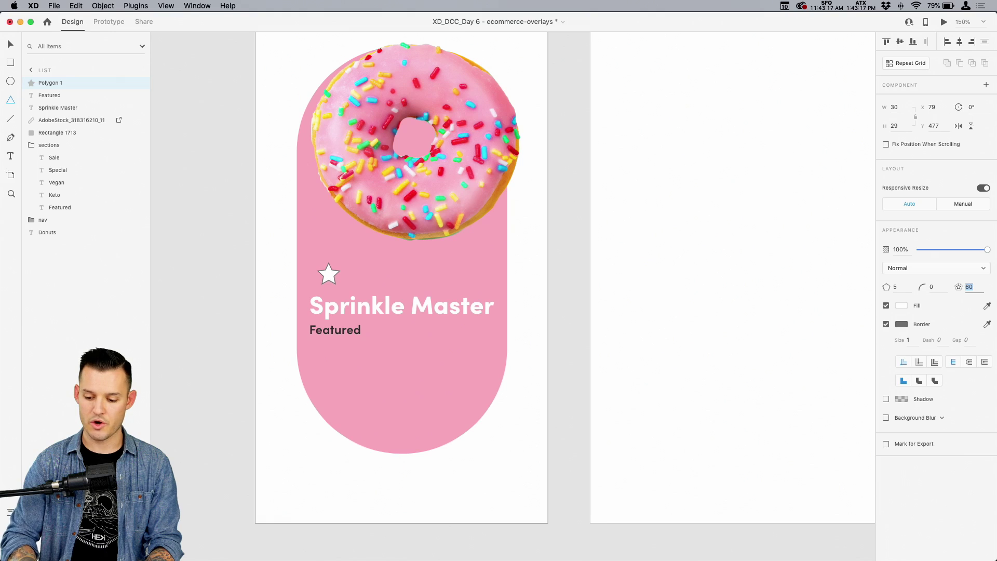
{"action": "key", "text": "Down"}
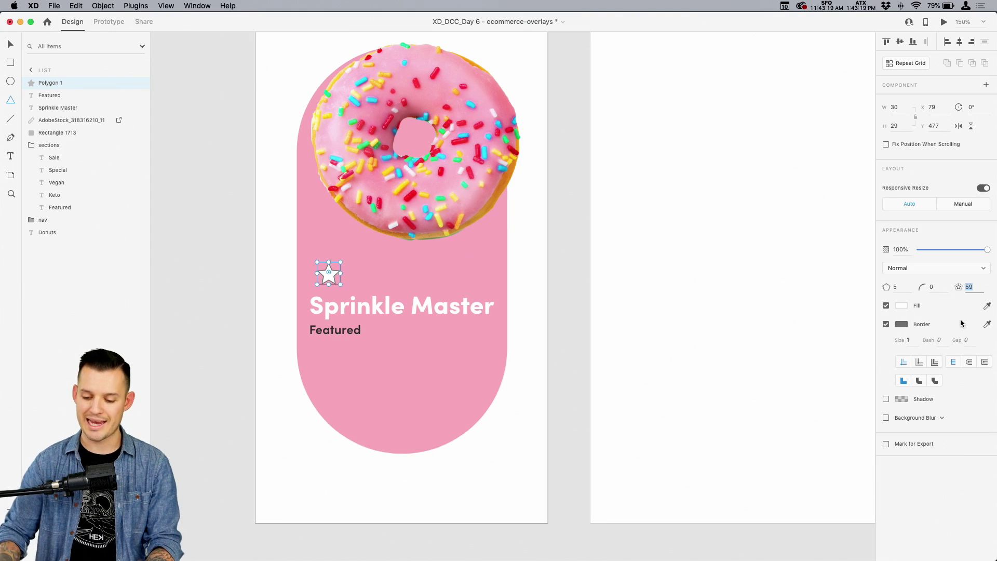
Remove the star's border and fill it with black (000).
{"action": "left_click", "coordinate": [885, 324]}
{"action": "left_click", "coordinate": [904, 310]}
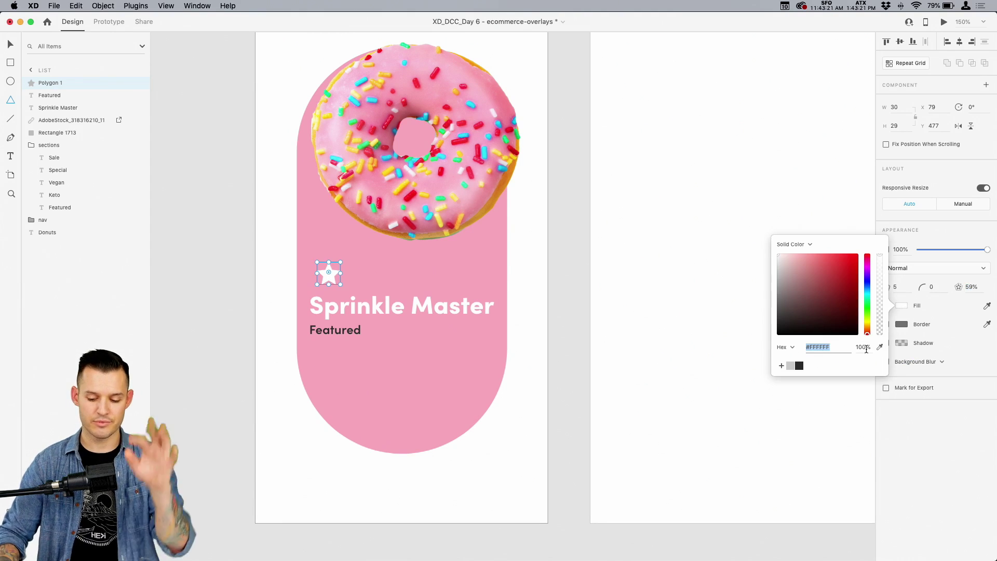
{"action": "type", "text": "000"}
{"action": "key", "text": "Return"}
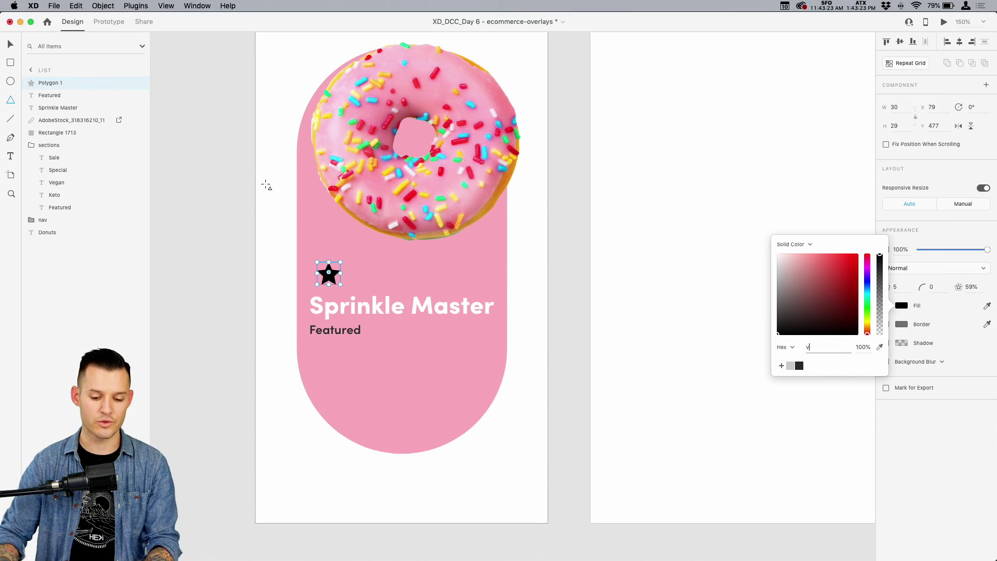
{"action": "key", "text": "Escape"}
{"action": "key", "text": "Escape"}
Reduce the star above the title to about 17 by 16.
{"action": "key", "text": "z"}
{"action": "left_click_drag", "start_coordinate": [240, 187], "coordinate": [585, 403]}
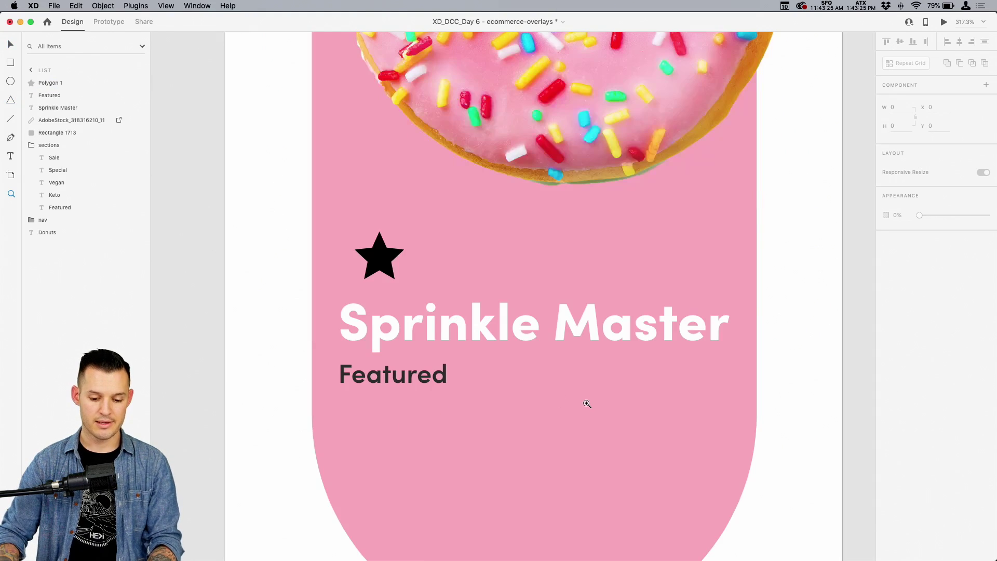
{"action": "key", "text": "v"}
{"action": "left_click", "coordinate": [381, 257]}
{"action": "left_click_drag", "start_coordinate": [405, 231], "coordinate": [384, 253]}
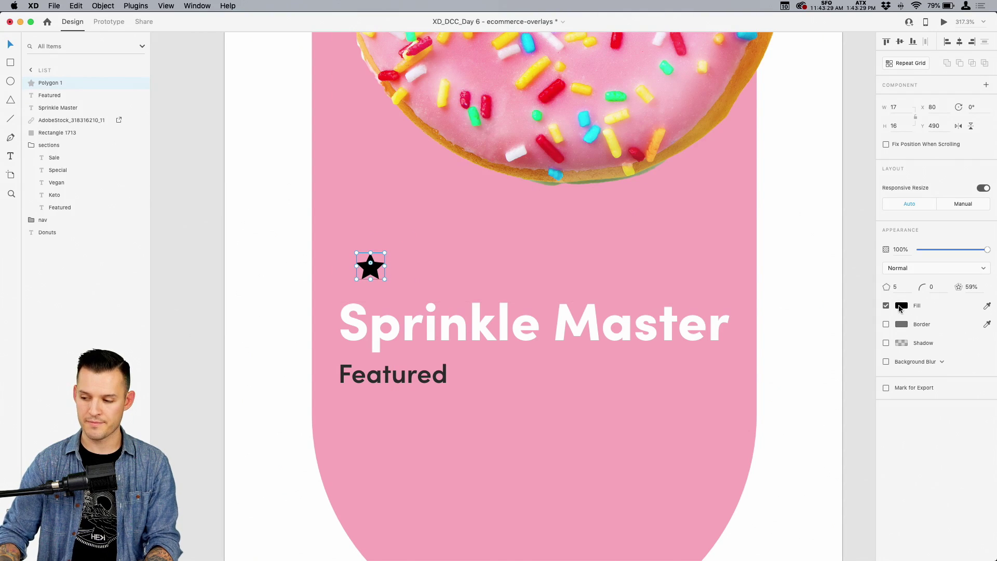
Fill the star with white (#FFFFFF) at 73% opacity and move it to X 69, Y 491, in line with the title's left edge.
{"action": "left_click", "coordinate": [902, 309]}
{"action": "left_click_drag", "start_coordinate": [826, 291], "coordinate": [725, 226]}
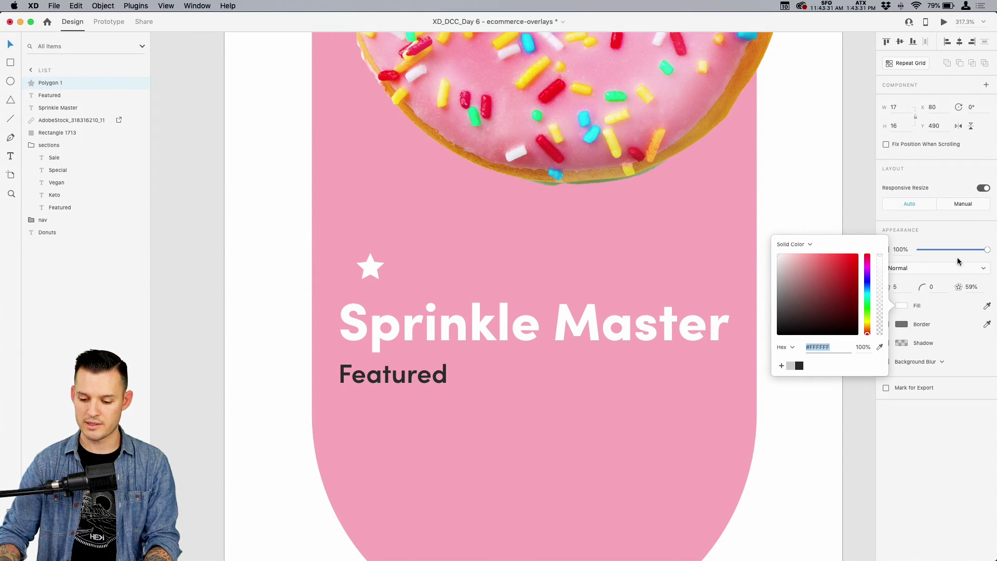
{"action": "left_click_drag", "start_coordinate": [960, 250], "coordinate": [969, 251]}
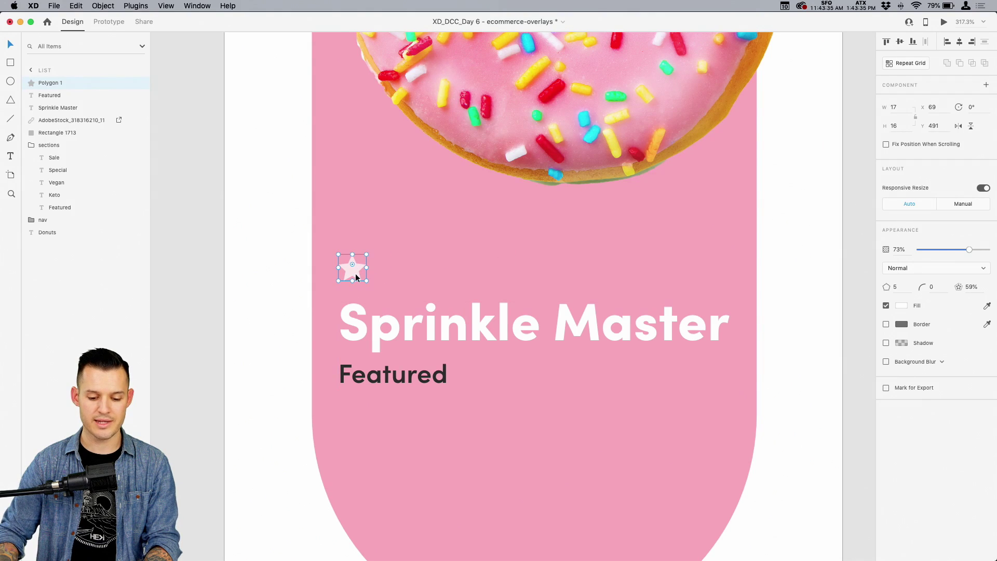
Turn the star above the Sprinkle Master title into a repeat grid extended horizontally to a row of five stars.
{"action": "key", "text": "super+r"}
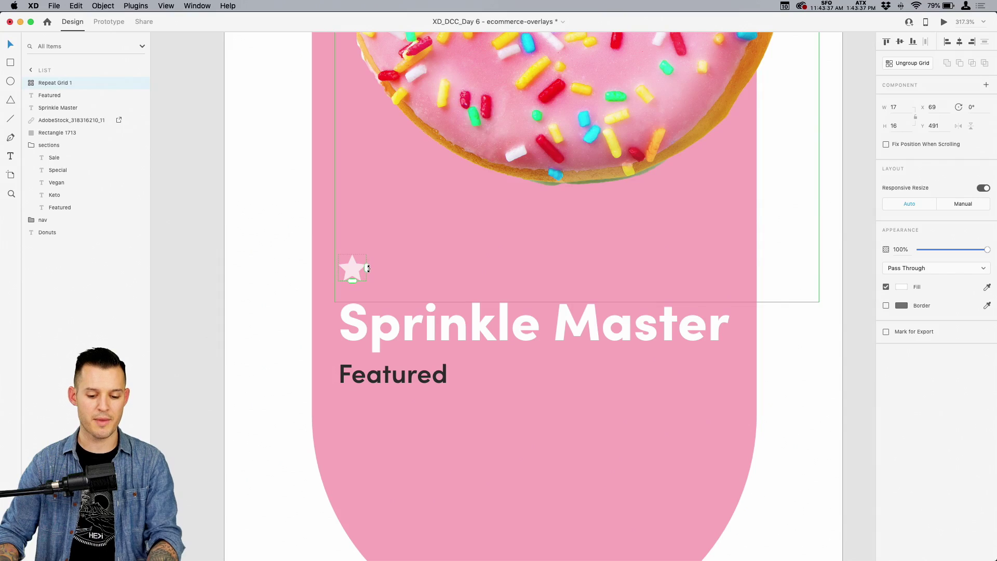
{"action": "left_click_drag", "start_coordinate": [367, 267], "coordinate": [464, 271]}
{"action": "left_click", "coordinate": [278, 228]}
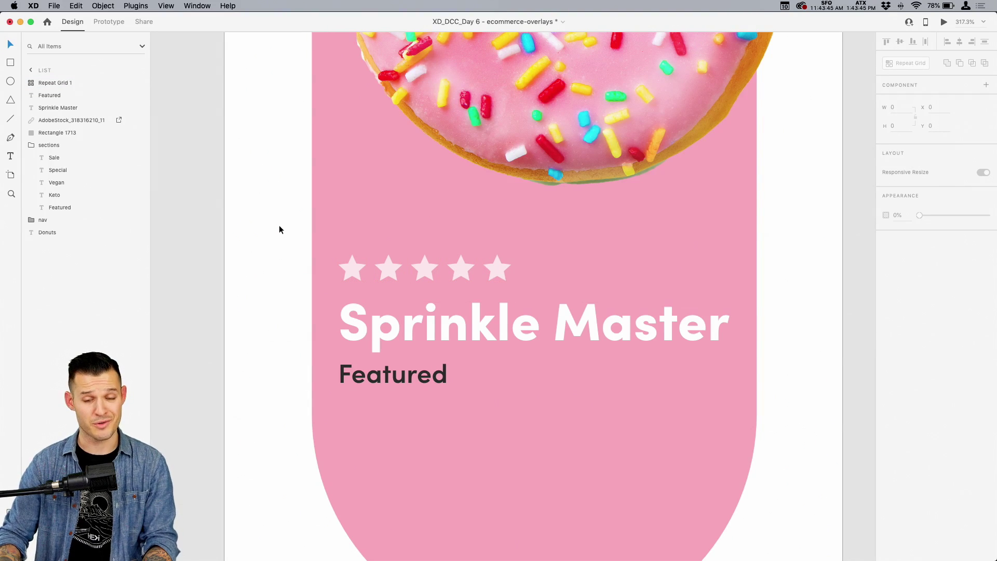
Reduce the star inside the repeat grid slightly so all five rating stars become smaller.
{"action": "scroll", "coordinate": [282, 220], "scroll_direction": "down", "scroll_amount": 2}
{"action": "left_click", "coordinate": [366, 240]}
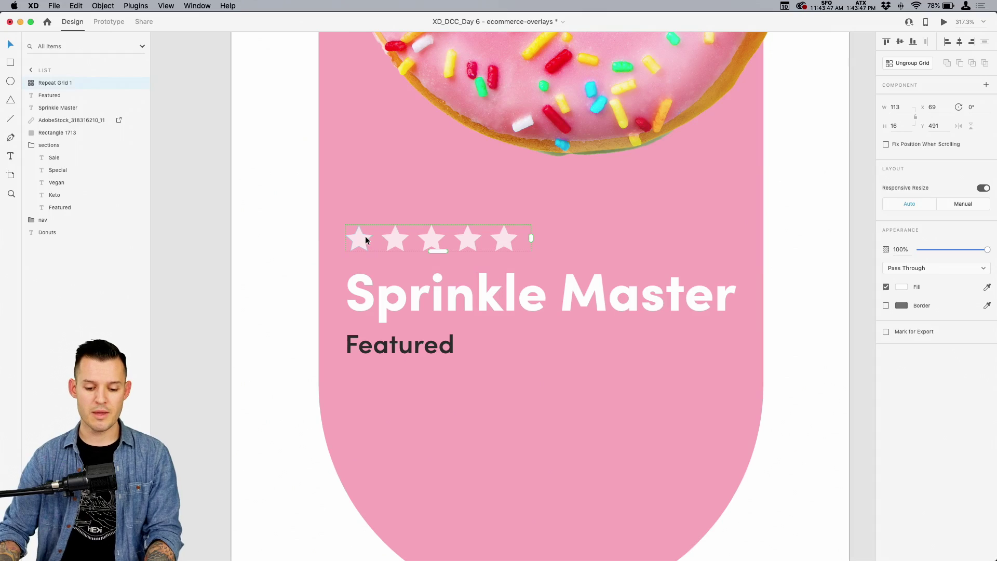
{"action": "double_click", "coordinate": [362, 238]}
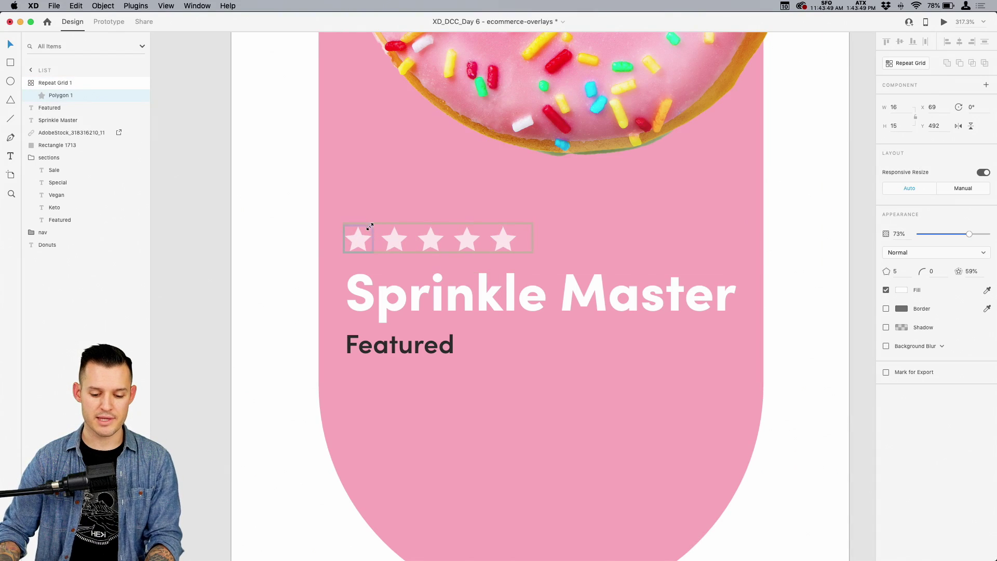
{"action": "left_click_drag", "start_coordinate": [370, 227], "coordinate": [366, 230]}
{"action": "left_click", "coordinate": [514, 247]}
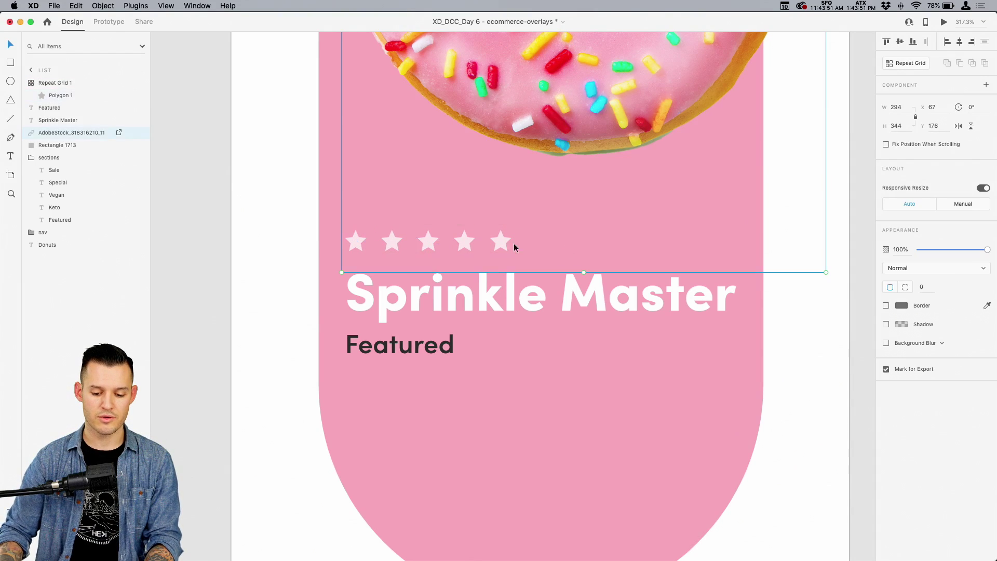
Tighten the star grid to about 97 wide and move it closer above the title, aligned with its left edge at X 69.
{"action": "left_click", "coordinate": [468, 240]}
{"action": "left_click_drag", "start_coordinate": [444, 238], "coordinate": [389, 250]}
{"action": "left_click", "coordinate": [390, 241]}
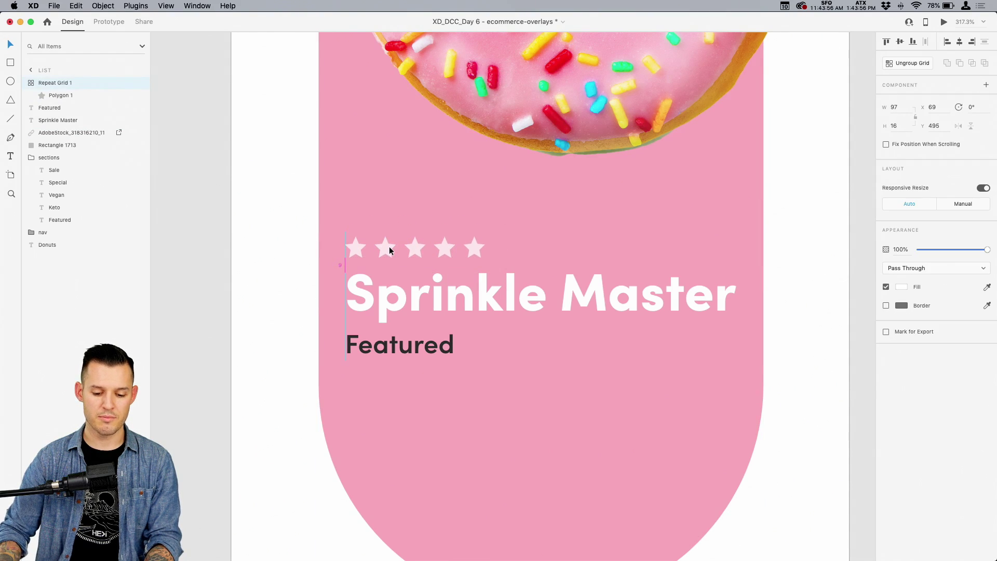
Fill the Featured label below the title with white and lower its opacity to 77%.
{"action": "left_click", "coordinate": [430, 288]}
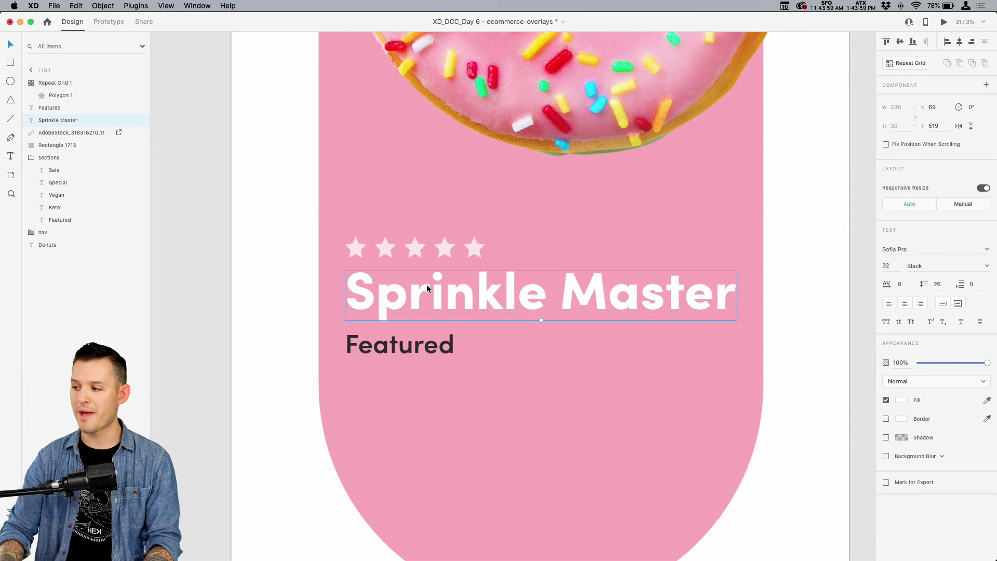
{"action": "double_click", "coordinate": [420, 347]}
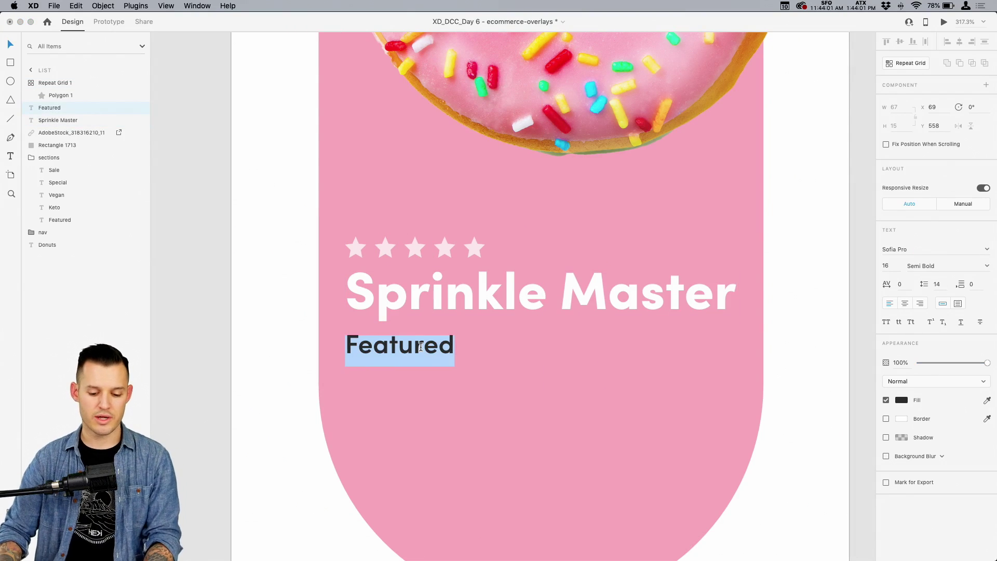
{"action": "left_click", "coordinate": [901, 399]}
{"action": "left_click_drag", "start_coordinate": [803, 374], "coordinate": [765, 329]}
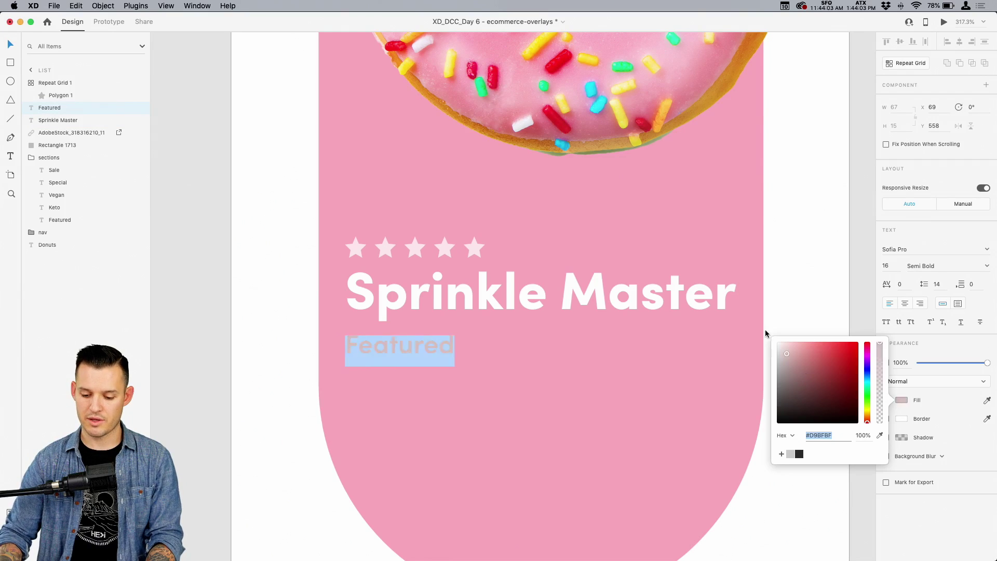
{"action": "left_click_drag", "start_coordinate": [986, 363], "coordinate": [978, 364]}
{"action": "key", "text": "Escape"}
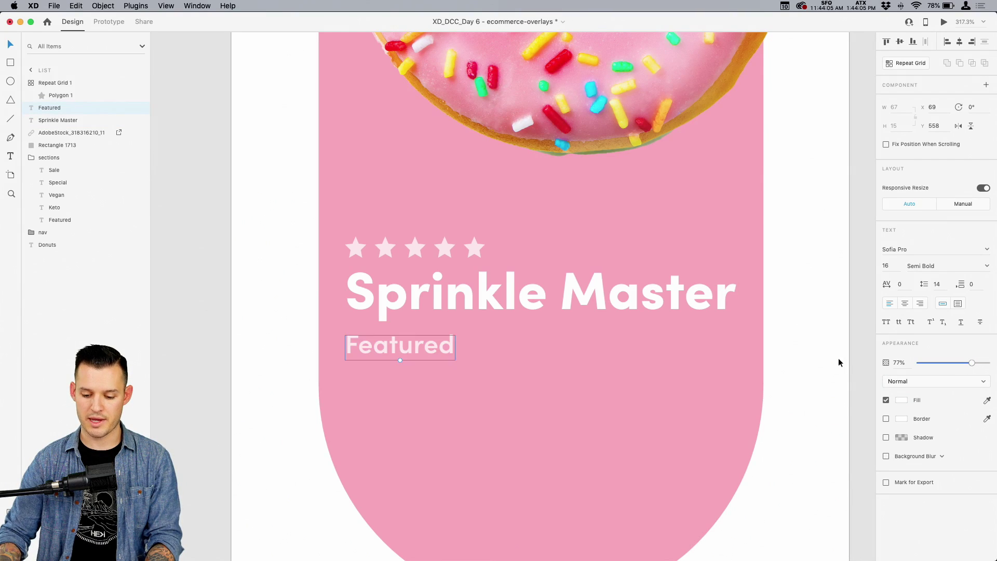
{"action": "left_click", "coordinate": [838, 357]}
{"action": "scroll", "coordinate": [800, 369], "scroll_direction": "down", "scroll_amount": 5}
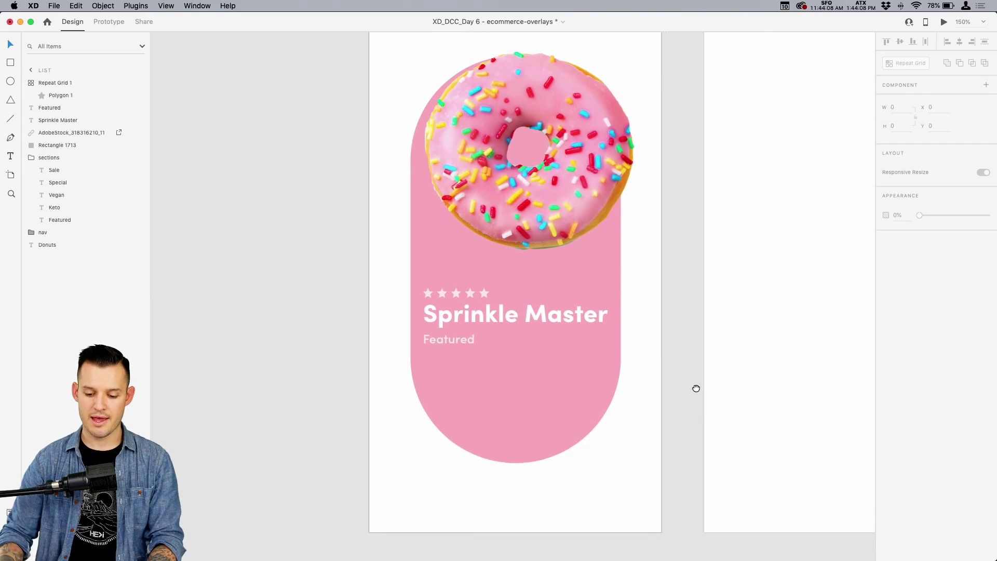
Scale the donut image to about 246 × 288 and position it inside the upper part of the pink card.
{"action": "left_click_drag", "start_coordinate": [696, 389], "coordinate": [648, 403]}
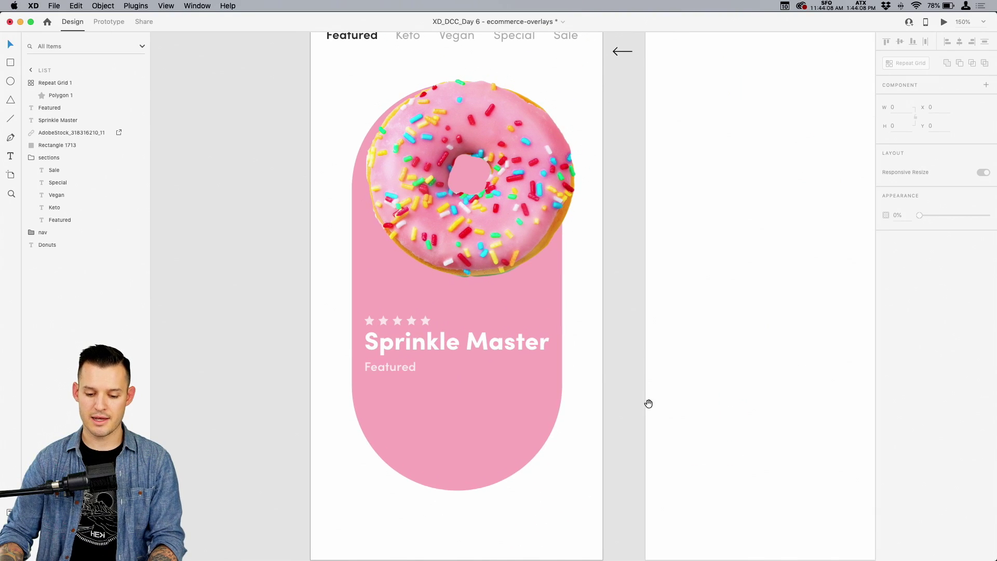
{"action": "left_click", "coordinate": [518, 228]}
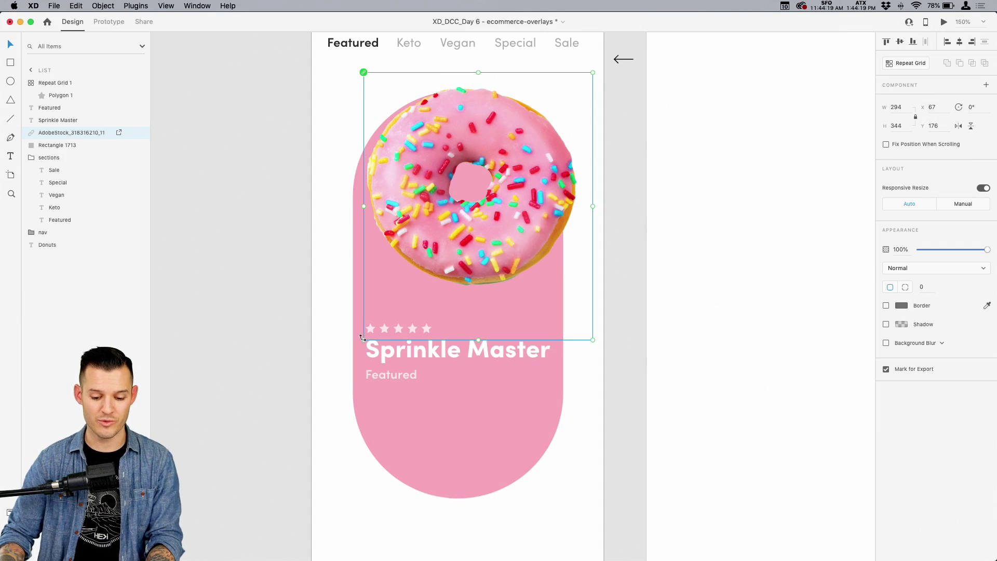
{"action": "left_click_drag", "start_coordinate": [362, 341], "coordinate": [329, 376]}
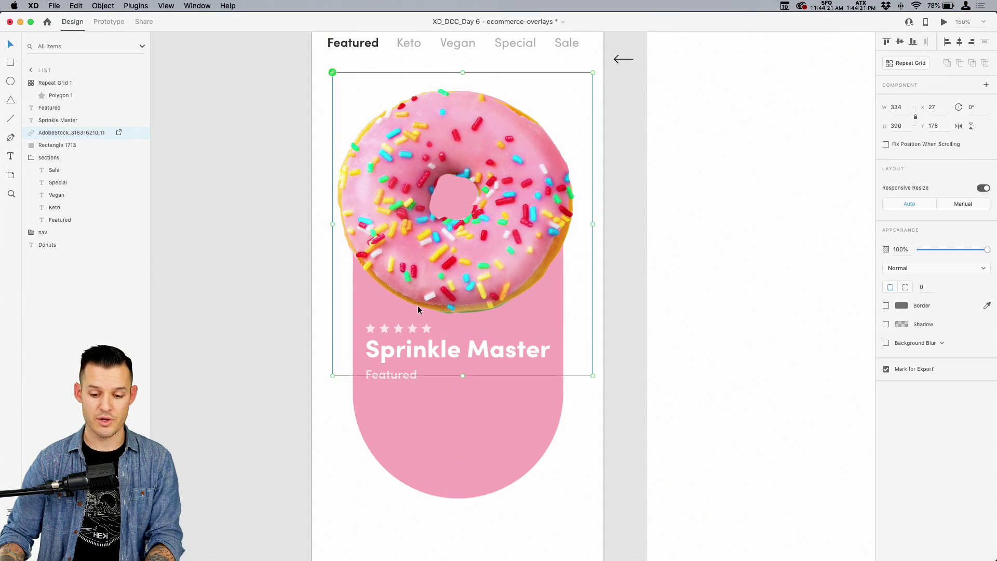
{"action": "left_click_drag", "start_coordinate": [468, 262], "coordinate": [469, 282]}
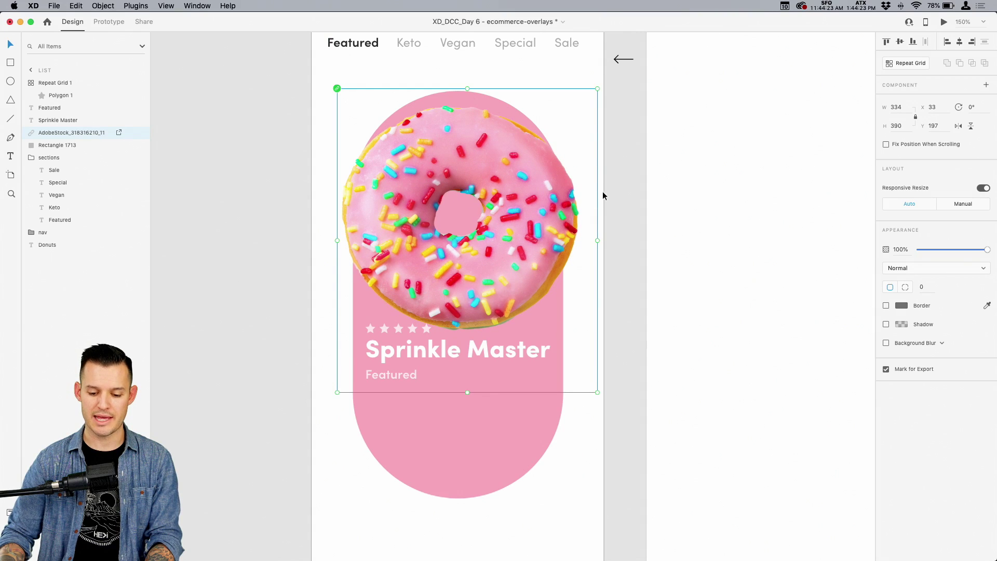
{"action": "left_click_drag", "start_coordinate": [597, 89], "coordinate": [562, 117]}
{"action": "left_click_drag", "start_coordinate": [453, 259], "coordinate": [449, 239]}
{"action": "key", "text": "Escape"}
Duplicate the "Sprinkle Master" title below the Featured label and set the copy's font size to 18.
{"action": "scroll", "coordinate": [358, 364], "scroll_direction": "down", "scroll_amount": 5}
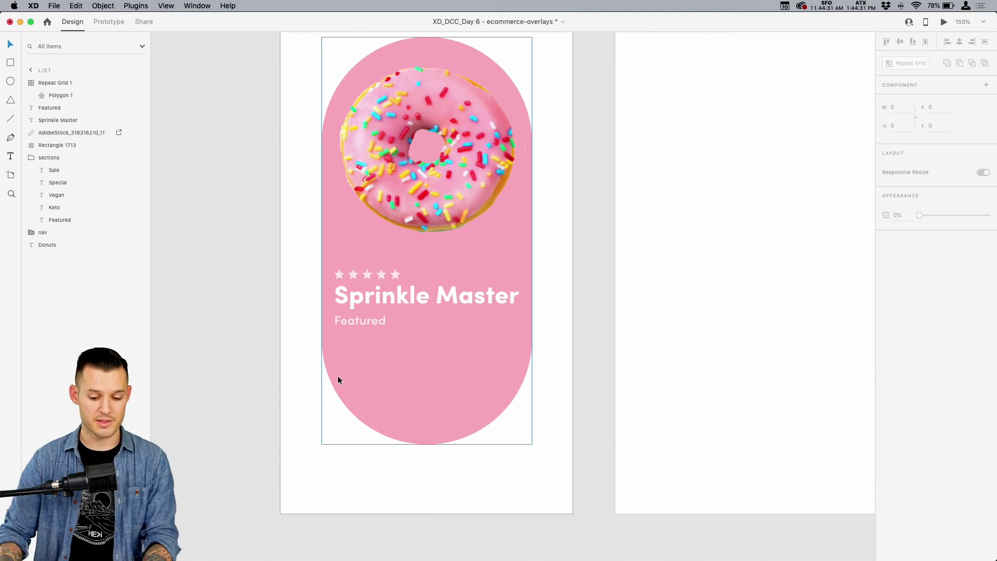
{"action": "left_click", "coordinate": [378, 302]}
{"action": "left_click_drag", "start_coordinate": [378, 301], "coordinate": [394, 367]}
{"action": "left_click", "coordinate": [894, 265]}
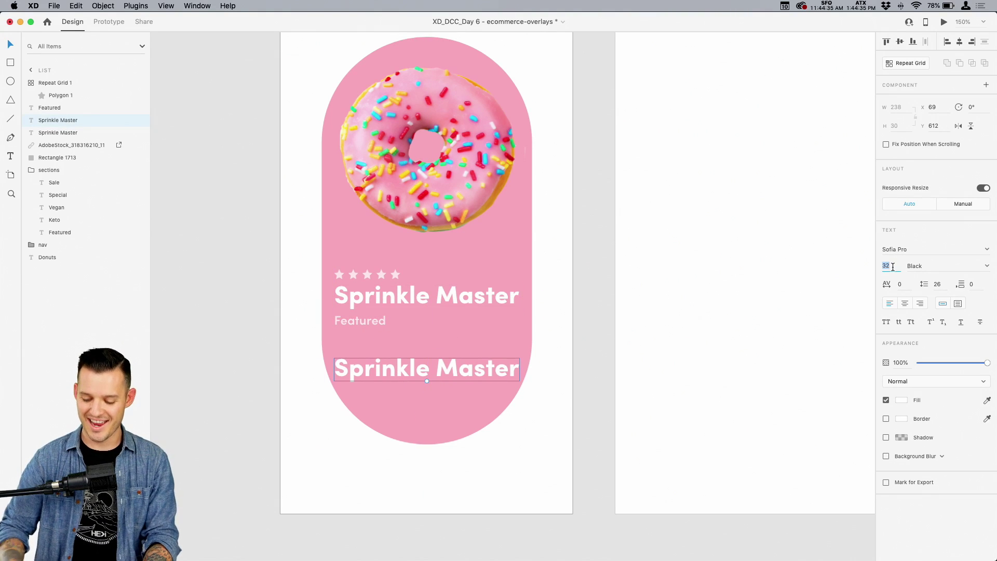
{"action": "type", "text": "12"}
{"action": "key", "text": "Return"}
{"action": "key", "text": "Up"}
{"action": "key", "text": "Up"}
{"action": "key", "text": "Up"}
{"action": "key", "text": "Up"}
{"action": "key", "text": "Up"}
{"action": "key", "text": "Up"}
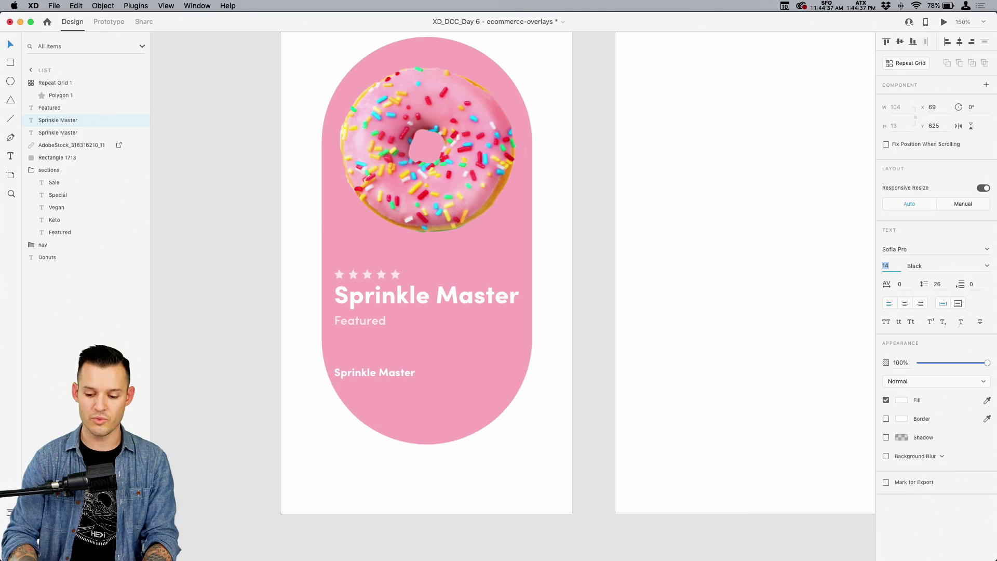
Change the duplicated title's text to "1 dozen / 21.99" and move it slightly closer to the Featured label.
{"action": "double_click", "coordinate": [404, 373]}
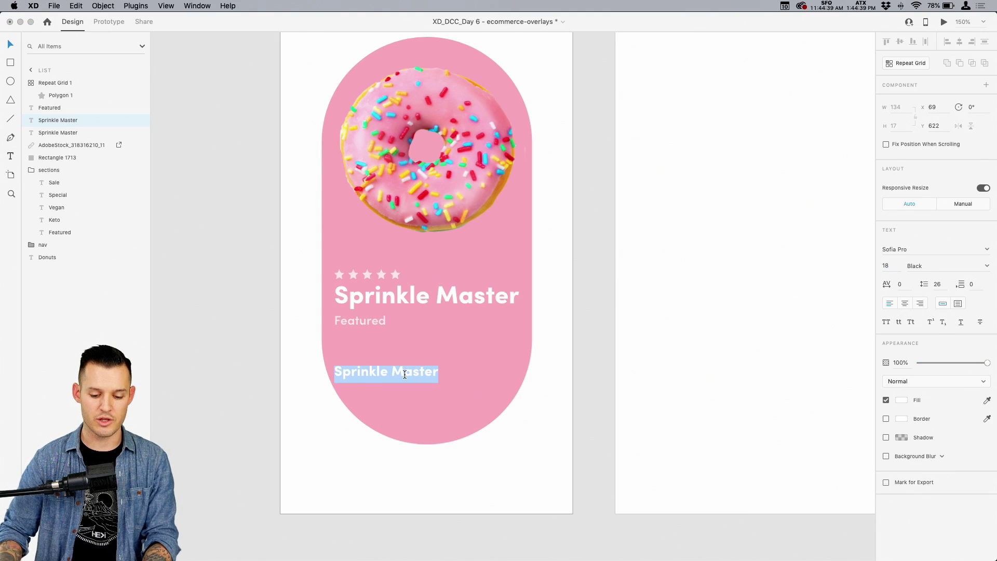
{"action": "type", "text": "1 do"}
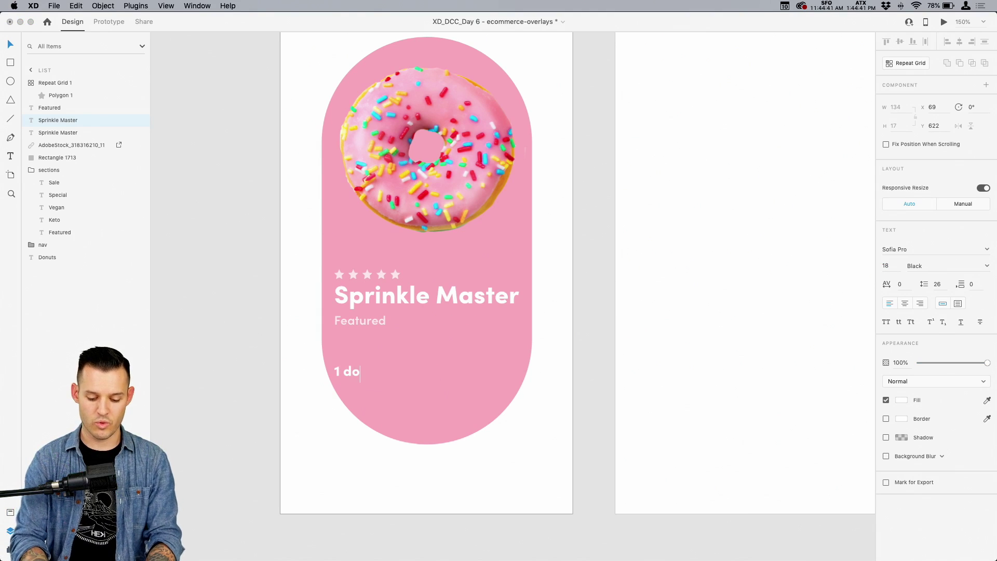
{"action": "type", "text": "zen / "}
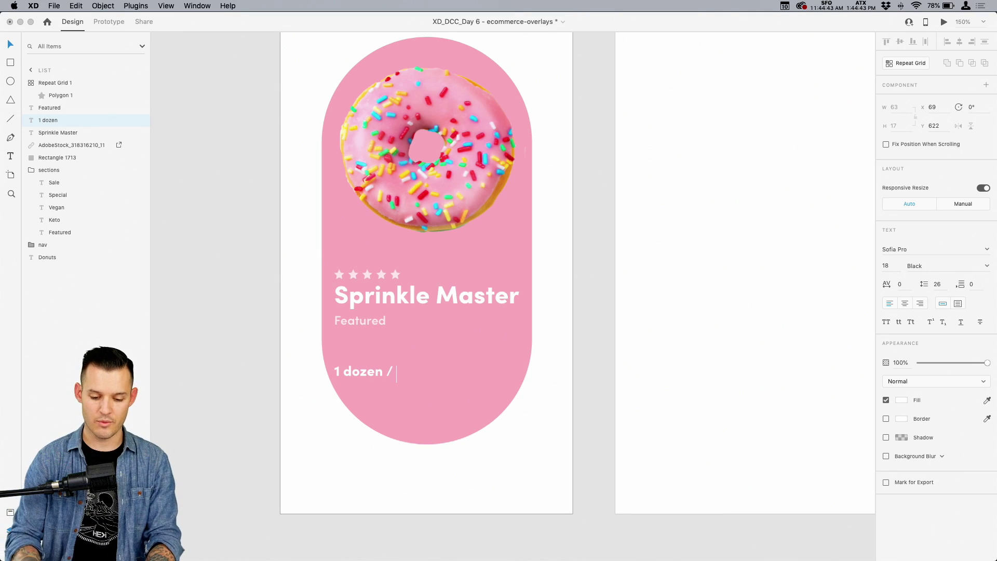
{"action": "type", "text": "12"}
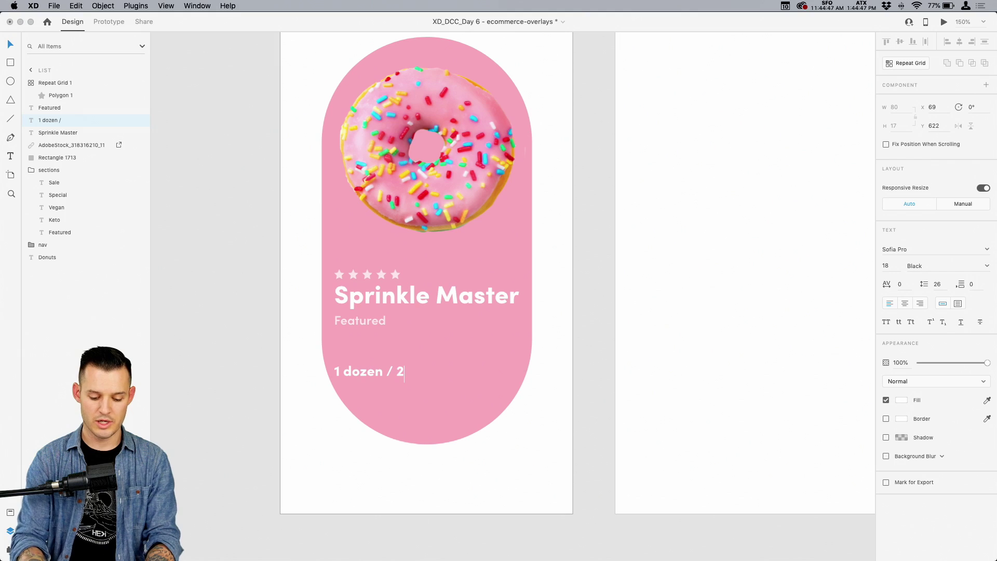
{"action": "type", "text": ".99"}
{"action": "key", "text": "Escape"}
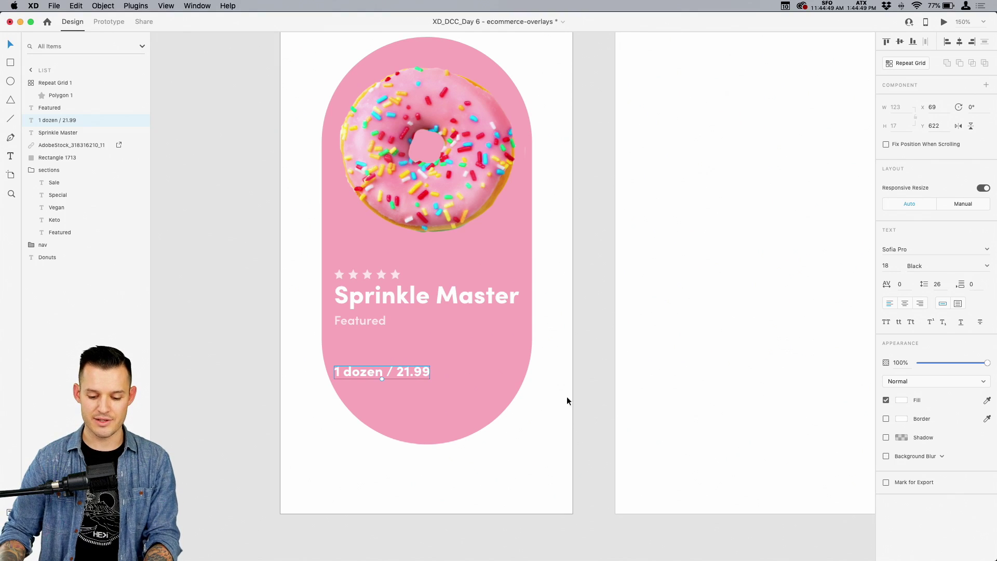
{"action": "left_click_drag", "start_coordinate": [408, 371], "coordinate": [409, 360]}
{"action": "scroll", "coordinate": [409, 360], "scroll_direction": "down", "scroll_amount": 5}
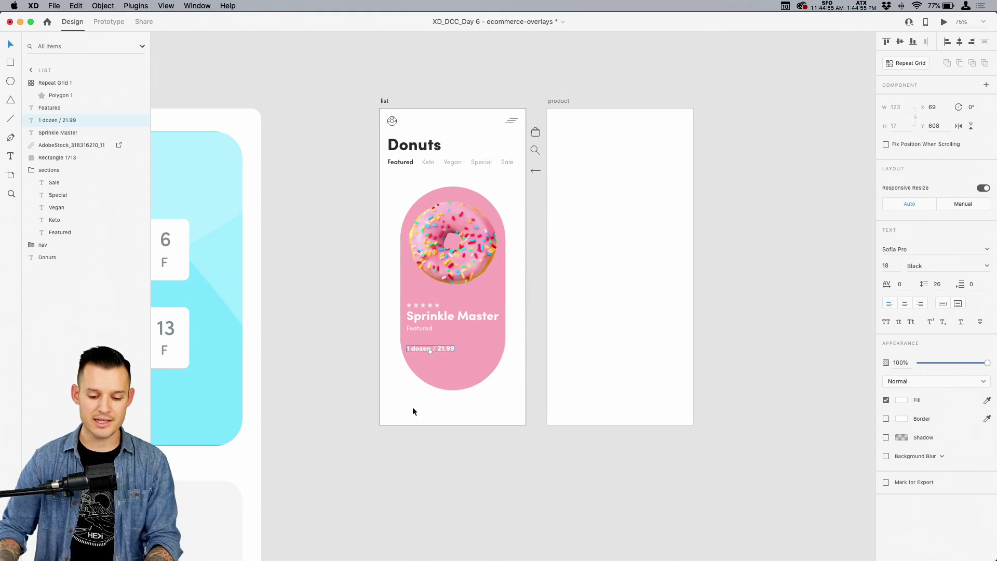
{"action": "left_click", "coordinate": [415, 408]}
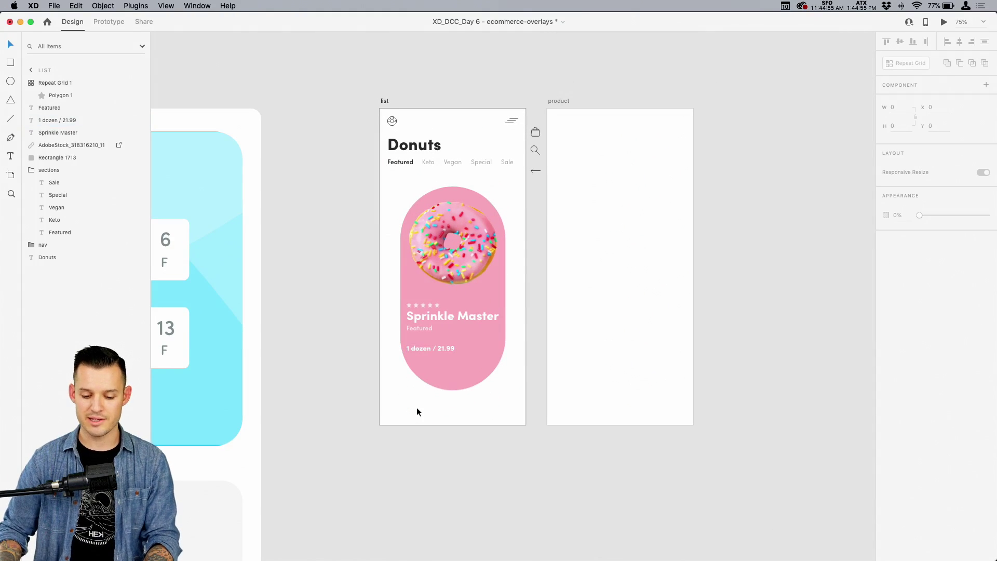
Draw a circle about 189 px in diameter centered over the donut and remove its border.
{"action": "left_click", "coordinate": [422, 242]}
{"action": "scroll", "coordinate": [421, 239], "scroll_direction": "up", "scroll_amount": 5}
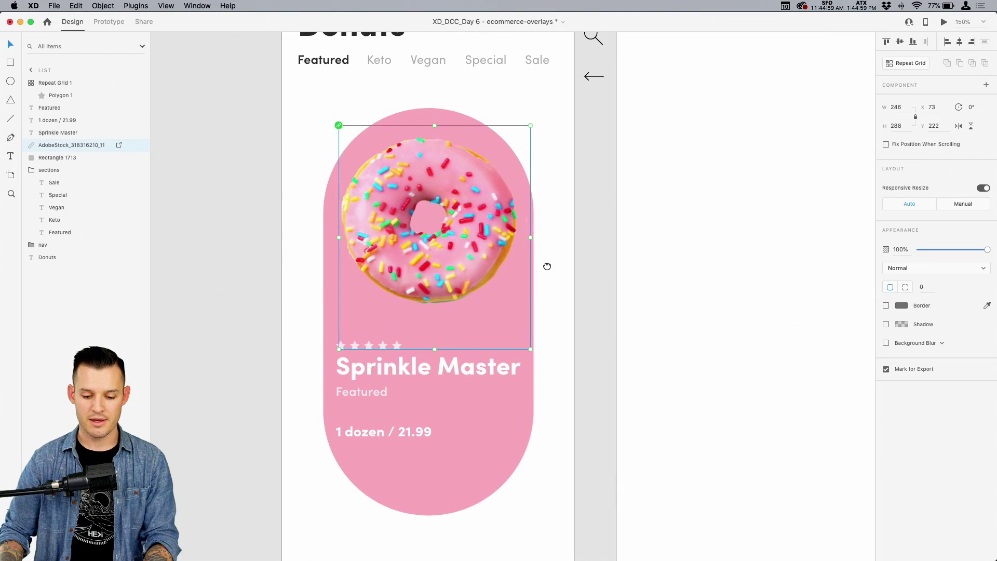
{"action": "scroll", "coordinate": [547, 266], "scroll_direction": "left", "scroll_amount": 1}
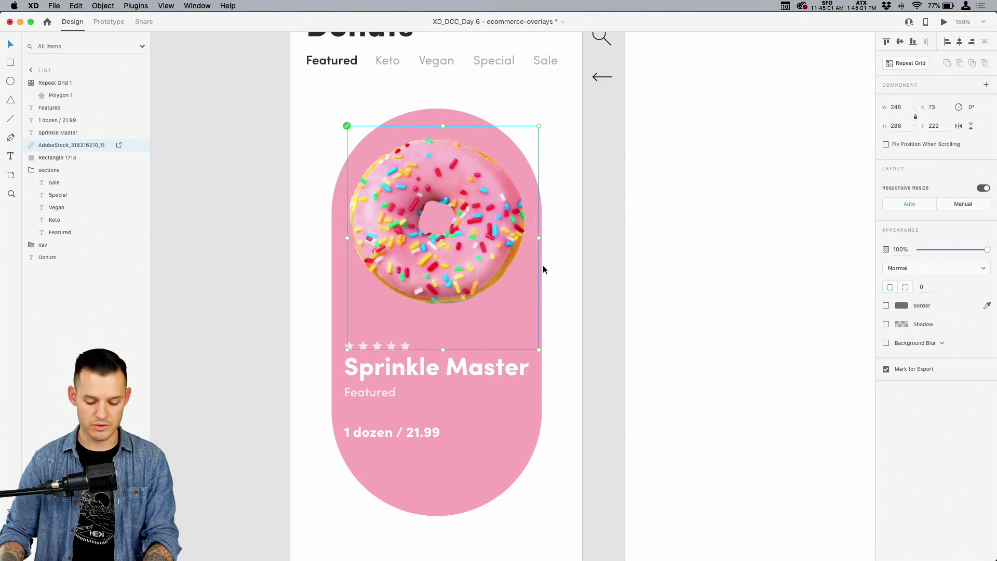
{"action": "left_click", "coordinate": [587, 219]}
{"action": "left_click", "coordinate": [533, 218]}
{"action": "key", "text": "e"}
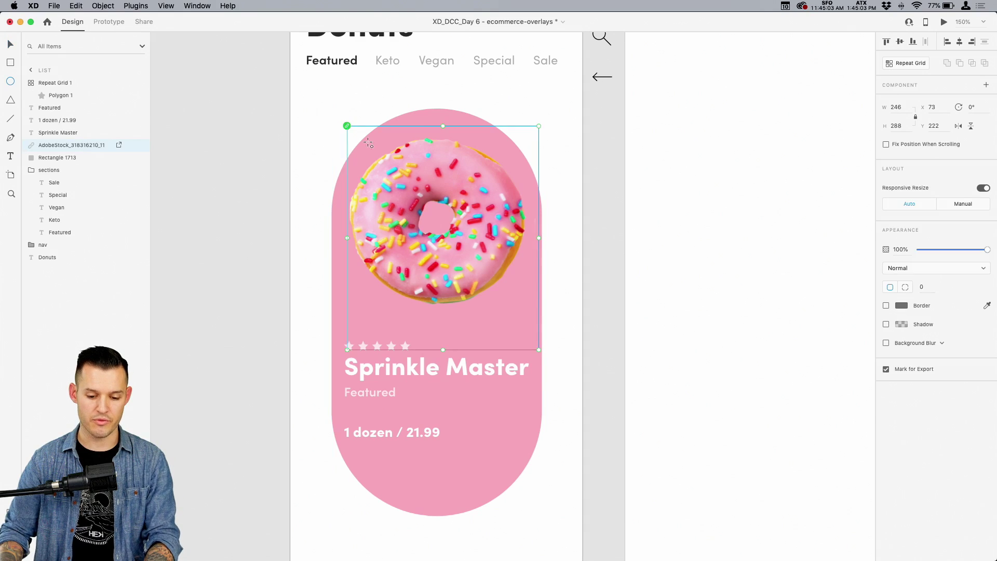
{"action": "left_click_drag", "start_coordinate": [374, 144], "coordinate": [521, 290]}
{"action": "mouse_move", "coordinate": [445, 252]}
{"action": "left_mouse_down"}
{"action": "mouse_move", "coordinate": [432, 235]}
{"action": "mouse_move", "coordinate": [433, 255]}
{"action": "left_mouse_up"}
{"action": "left_click", "coordinate": [885, 306]}
Send the white circle behind the donut image and enlarge it from its center to about 247 px.
{"action": "key", "text": "super+bracketleft"}
{"action": "key", "text": "super+bracketleft"}
{"action": "key", "text": "super+bracketleft"}
{"action": "key", "text": "super+bracketleft"}
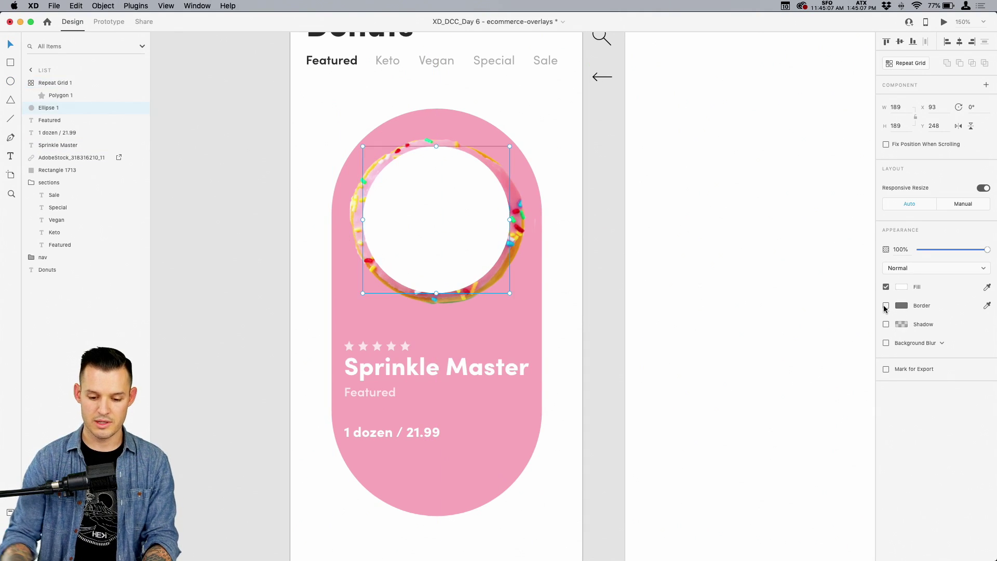
{"action": "key", "text": "super+bracketleft"}
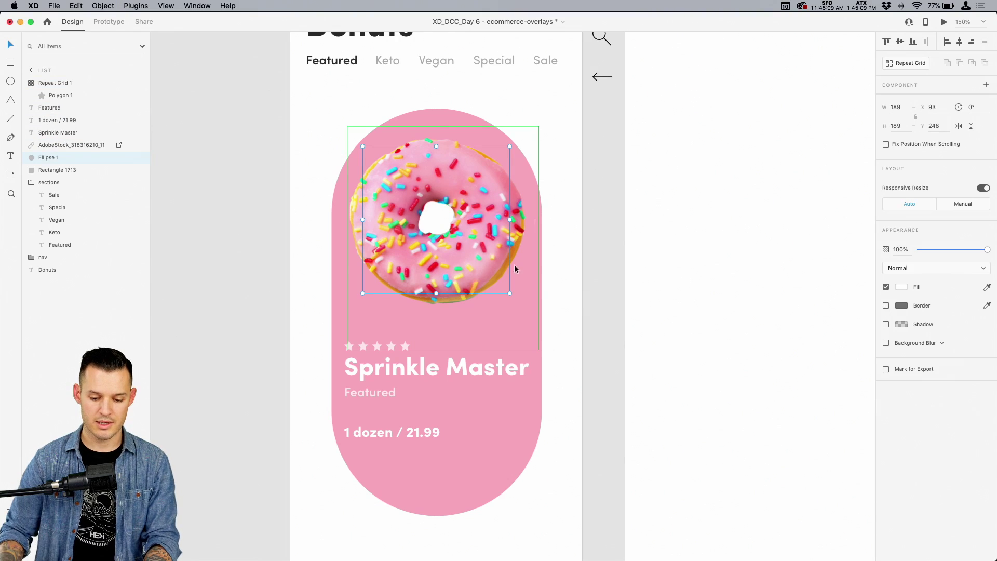
{"action": "left_click_drag", "start_coordinate": [510, 146], "coordinate": [532, 121]}
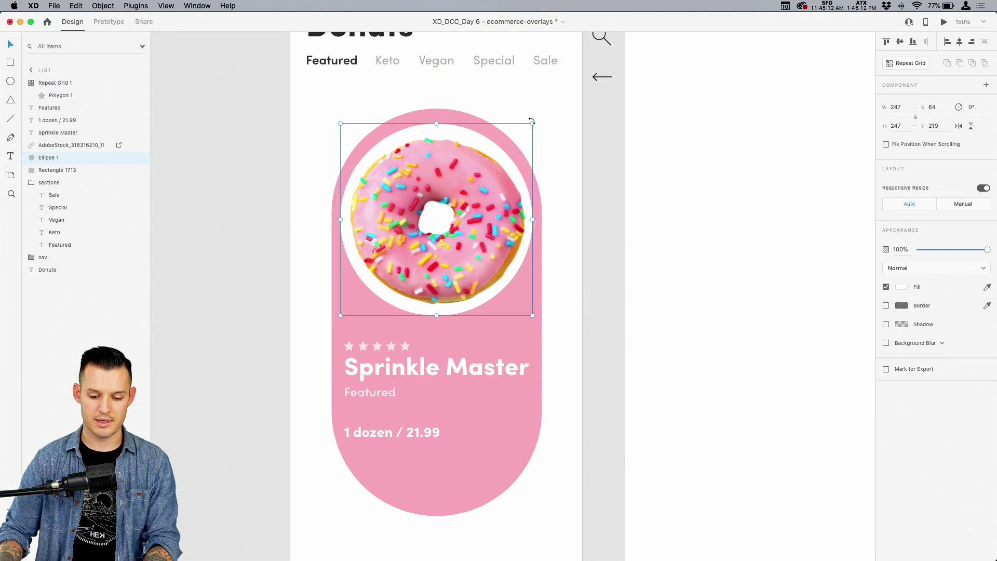
Reduce the circle's opacity to 12% and scale the donut image to about 232 × 270, centered on the circle.
{"action": "left_click", "coordinate": [929, 250]}
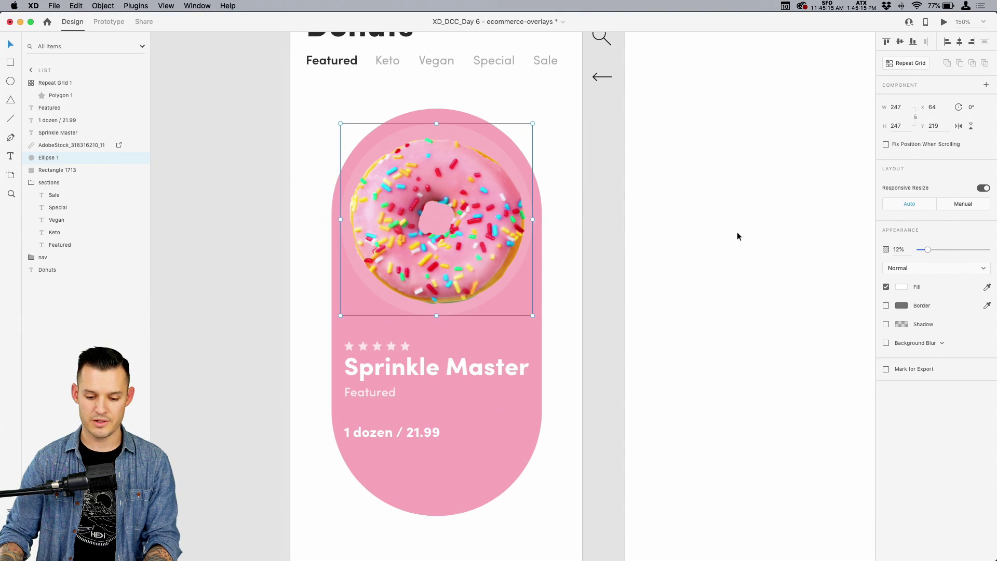
{"action": "left_click", "coordinate": [433, 197]}
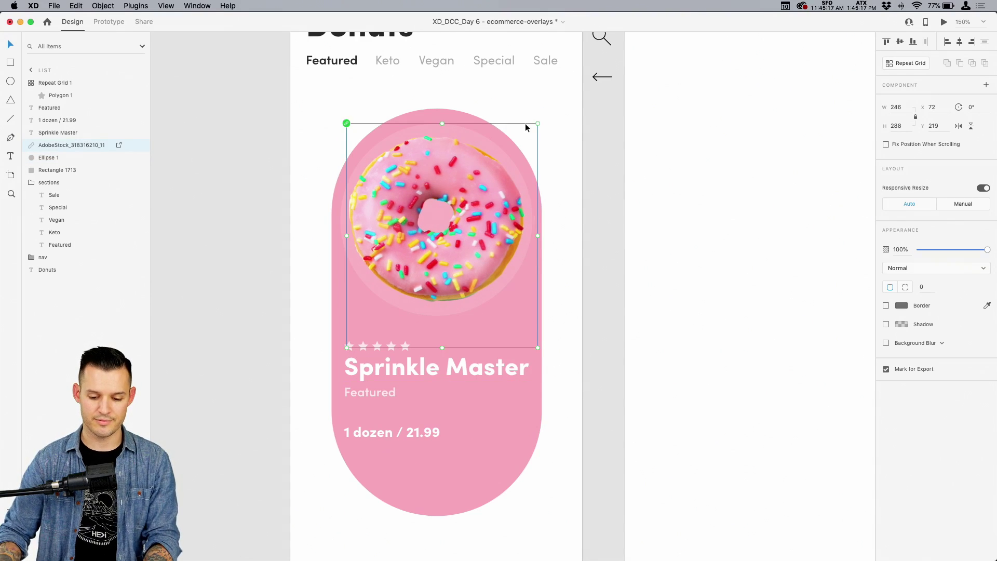
{"action": "left_click_drag", "start_coordinate": [537, 123], "coordinate": [532, 130]}
{"action": "left_click_drag", "start_coordinate": [472, 191], "coordinate": [472, 185]}
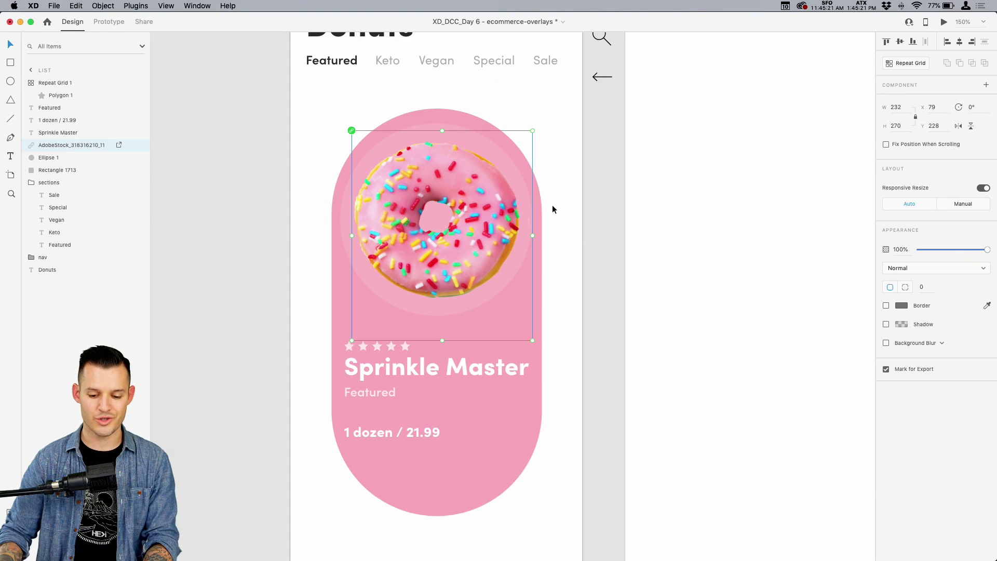
Group all the elements of the pink Sprinkle Master card.
{"action": "left_click", "coordinate": [586, 503]}
{"action": "left_click_drag", "start_coordinate": [559, 518], "coordinate": [526, 416]}
{"action": "left_click_drag", "start_coordinate": [428, 252], "coordinate": [258, 106]}
{"action": "key", "text": "super+g"}
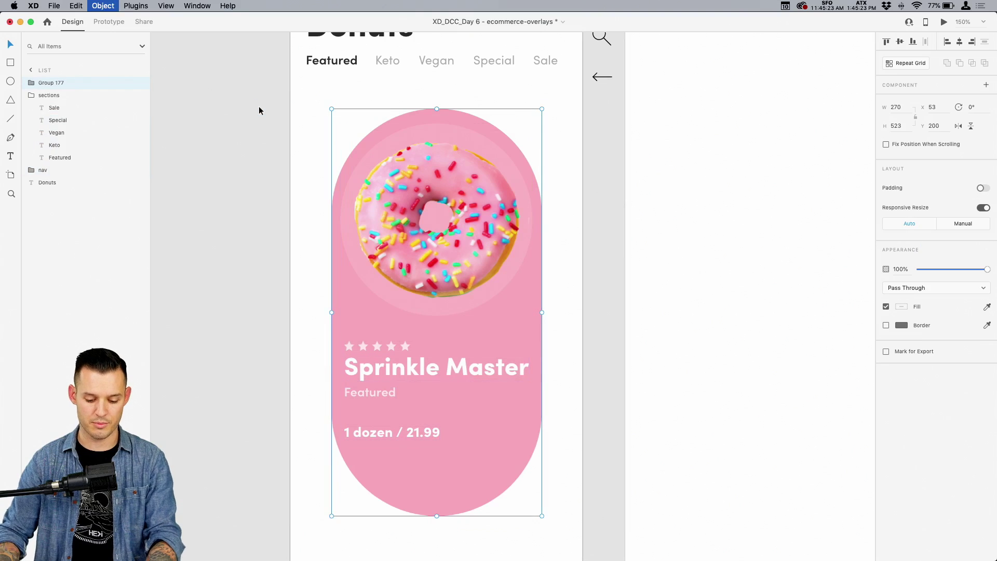
Place a duplicate of the card group beside the original, overlapping the list artboard's right edge at about X 344.
{"action": "key", "text": "super+minus"}
{"action": "scroll", "coordinate": [359, 258], "scroll_direction": "right", "scroll_amount": 4}
{"action": "scroll", "coordinate": [359, 258], "scroll_direction": "down", "scroll_amount": 2}
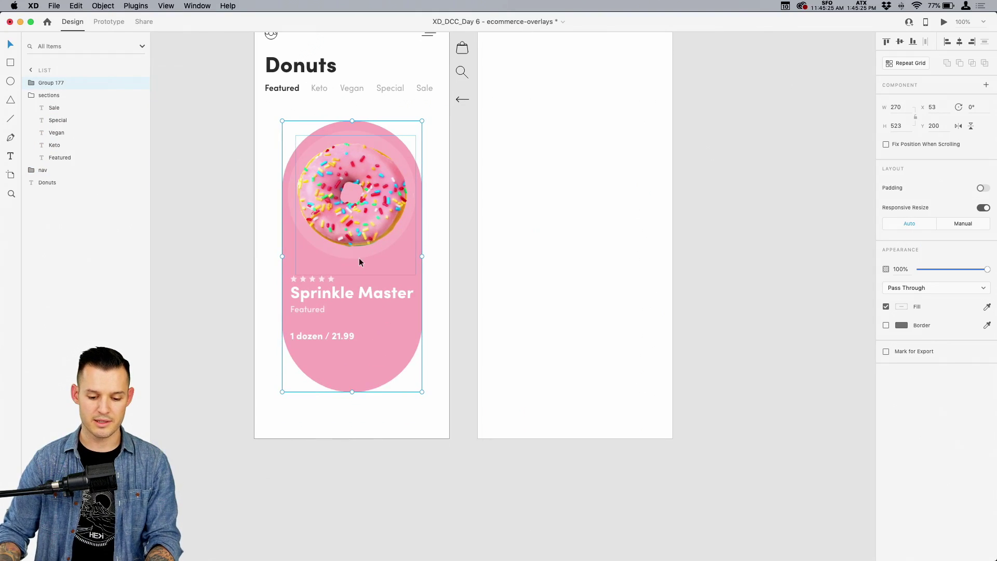
{"action": "left_click_drag", "start_coordinate": [324, 269], "coordinate": [443, 264]}
Replace the duplicated card's donut image with the blue glazed donut from the donuts library and enlarge it slightly.
{"action": "double_click", "coordinate": [443, 260]}
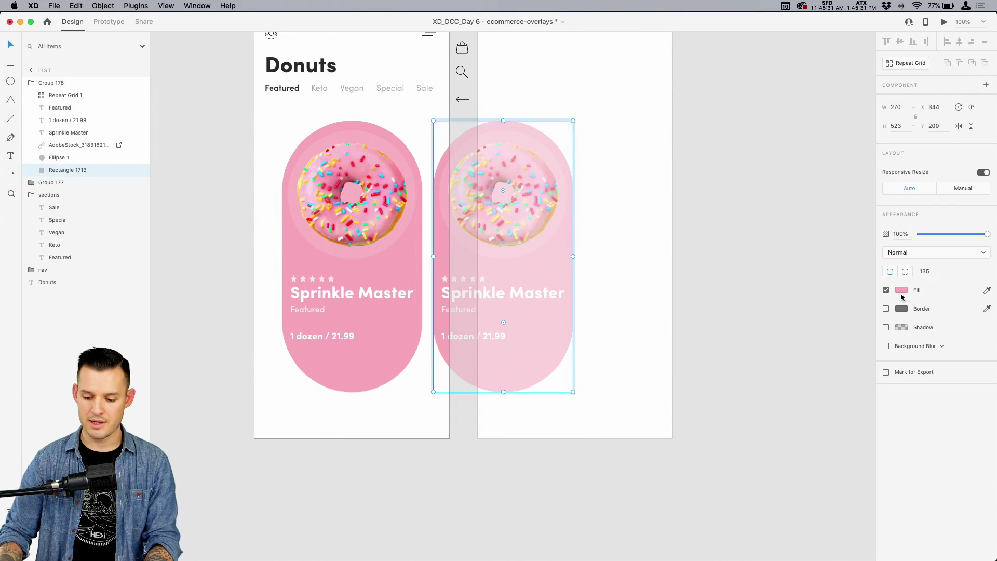
{"action": "left_click", "coordinate": [450, 189]}
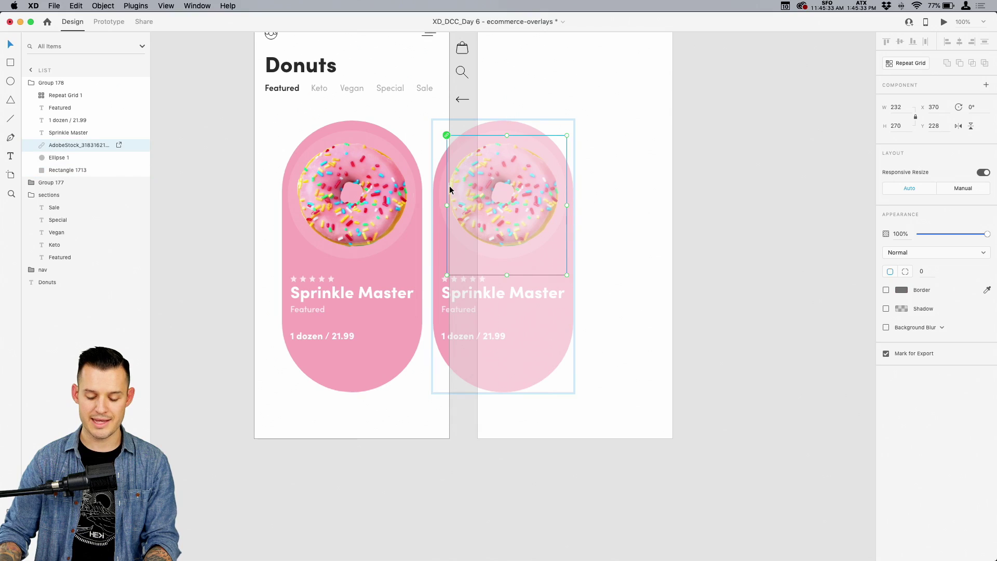
{"action": "key", "text": "super+shift+l"}
{"action": "left_click_drag", "start_coordinate": [835, 293], "coordinate": [450, 192]}
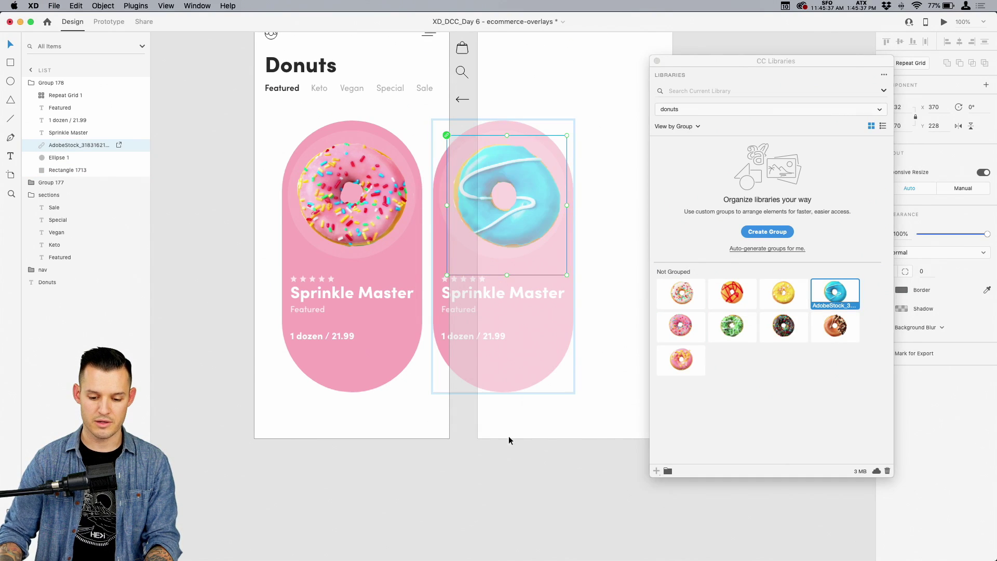
{"action": "left_click_drag", "start_coordinate": [566, 275], "coordinate": [588, 283]}
Fill the duplicated card's background rectangle with the blue sampled from its donut's glaze.
{"action": "left_click", "coordinate": [439, 255]}
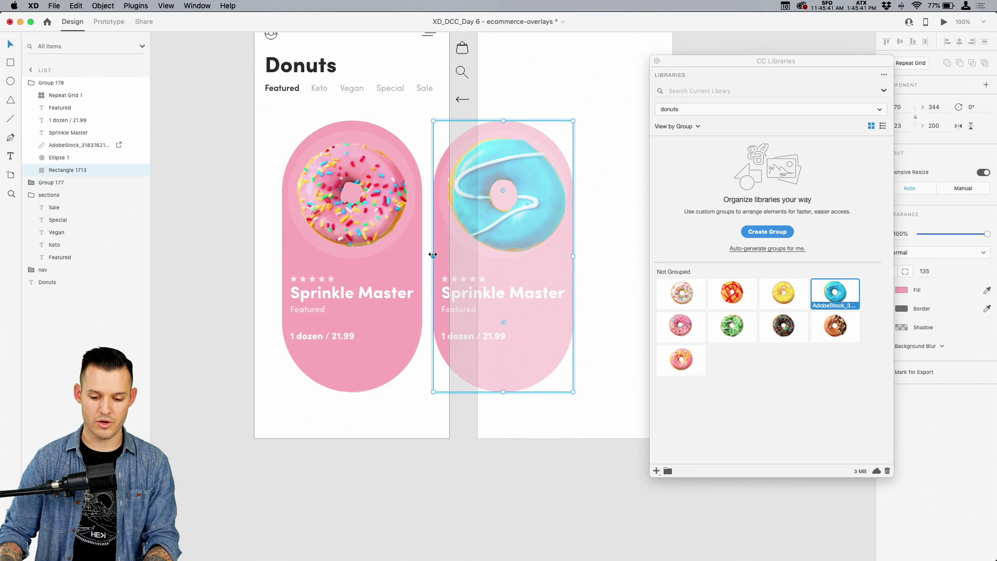
{"action": "left_click", "coordinate": [657, 61]}
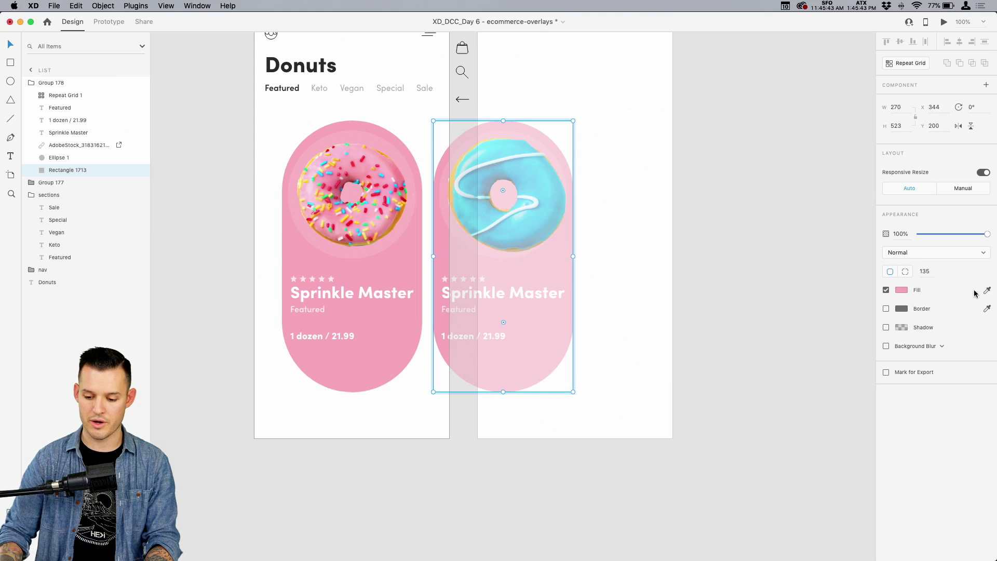
{"action": "left_click", "coordinate": [473, 215]}
{"action": "left_click", "coordinate": [720, 293]}
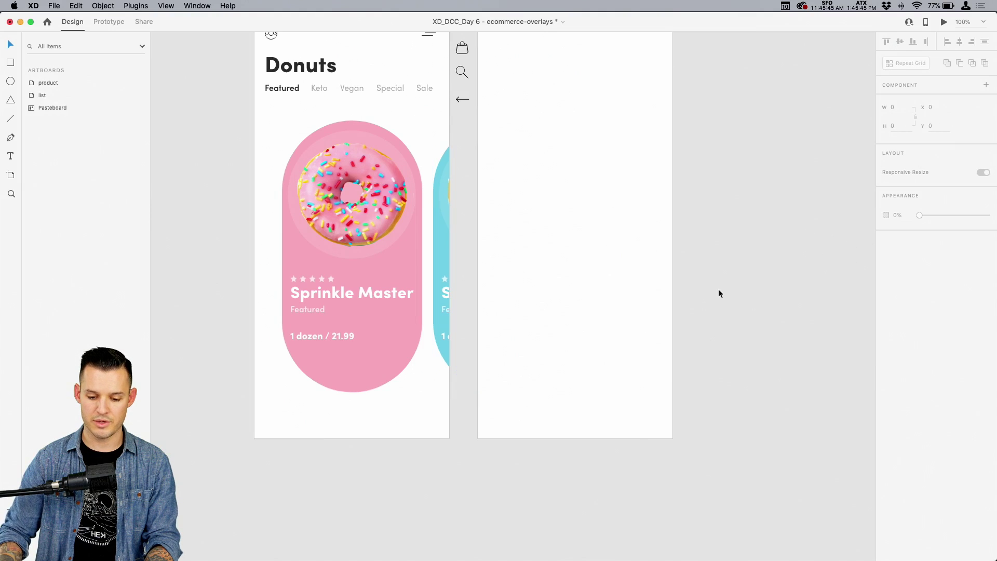
Examine the list and product artboards, including the two donut cards and the empty area below them.
{"action": "key", "text": "z"}
{"action": "left_click_drag", "start_coordinate": [237, 451], "coordinate": [732, 31]}
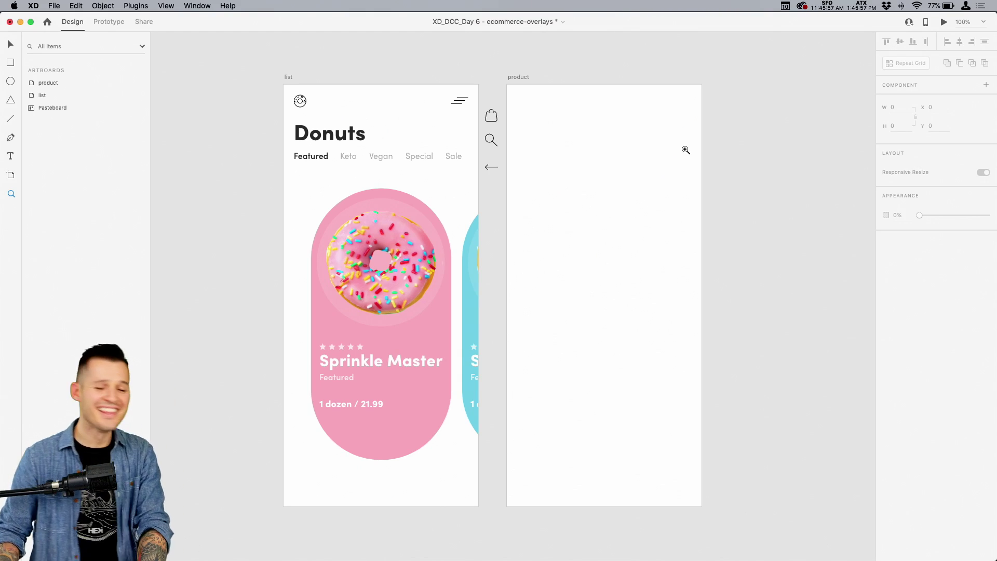
{"action": "key", "text": "v"}
{"action": "key", "text": "super+equal"}
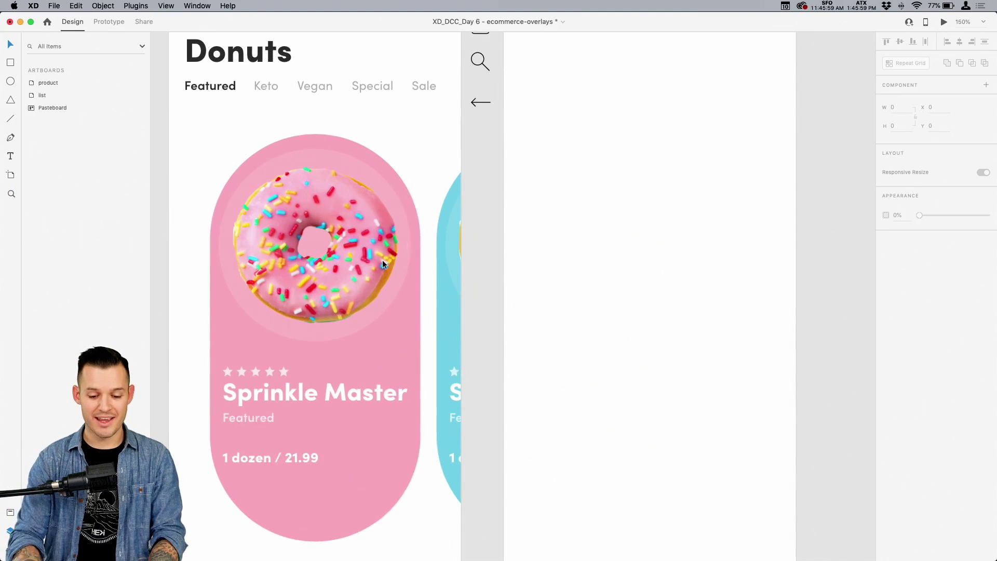
{"action": "scroll", "coordinate": [382, 263], "scroll_direction": "down", "scroll_amount": 5}
{"action": "scroll", "coordinate": [382, 264], "scroll_direction": "left", "scroll_amount": 3}
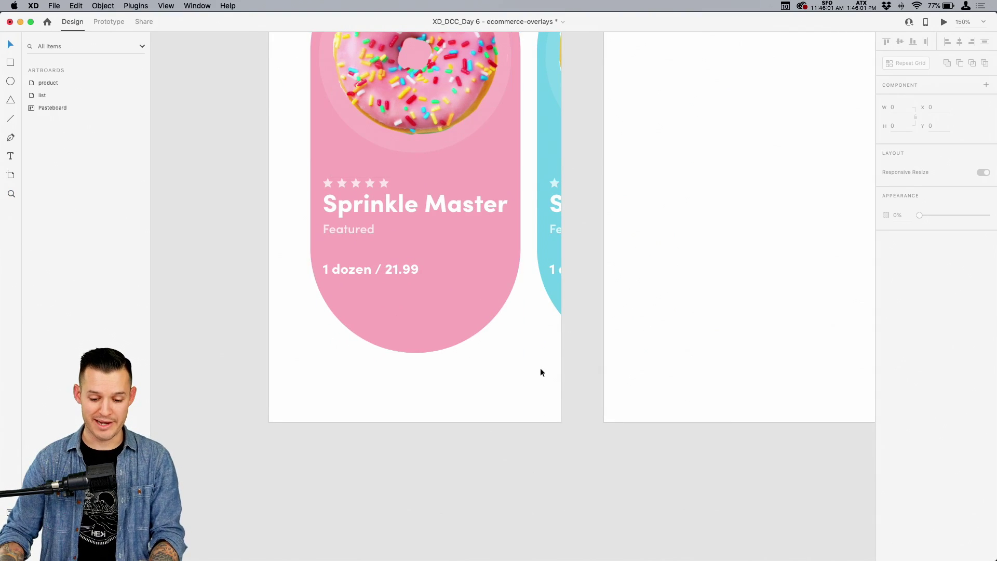
{"action": "scroll", "coordinate": [540, 368], "scroll_direction": "up", "scroll_amount": 1}
{"action": "scroll", "coordinate": [540, 368], "scroll_direction": "right", "scroll_amount": 1}
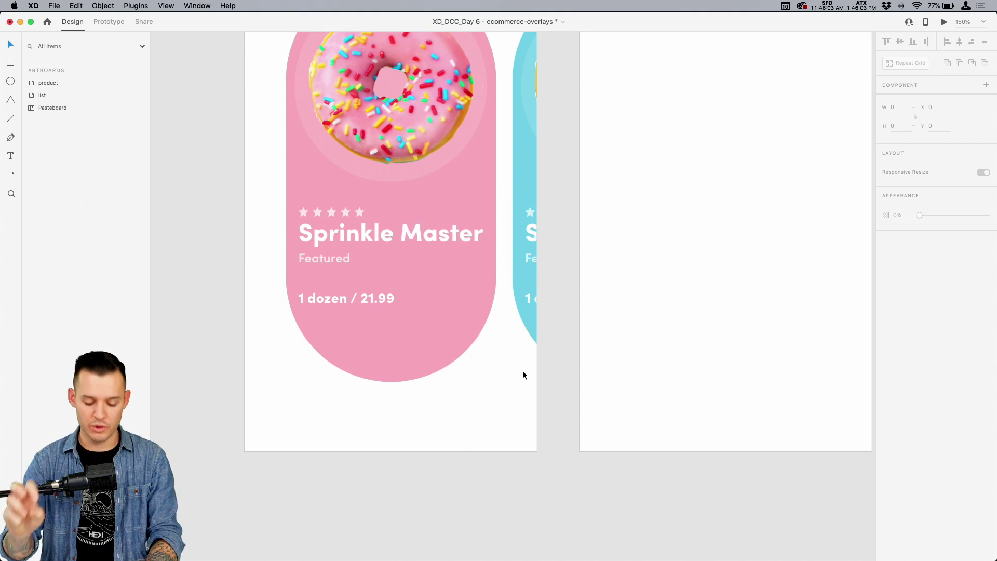
Place a borderless circle about 55 by 55 with the saved dark swatch fill on the list artboard at about X 306, Y 743.
{"action": "left_click_drag", "start_coordinate": [466, 399], "coordinate": [542, 442]}
{"action": "left_click", "coordinate": [886, 305]}
{"action": "left_click", "coordinate": [901, 287]}
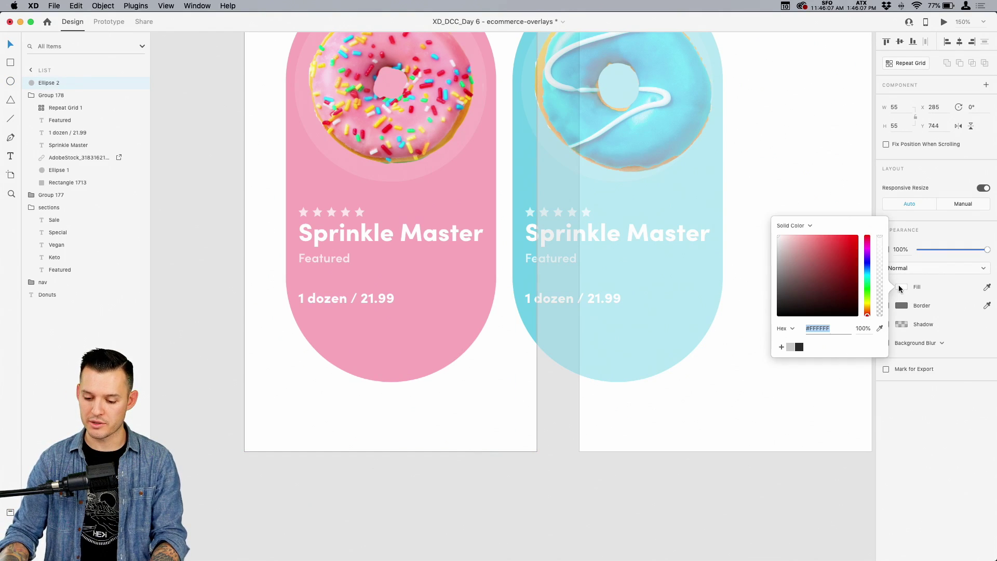
{"action": "left_click", "coordinate": [799, 347]}
{"action": "left_click", "coordinate": [628, 434]}
{"action": "scroll", "coordinate": [594, 432], "scroll_direction": "right", "scroll_amount": 2}
{"action": "scroll", "coordinate": [595, 432], "scroll_direction": "up", "scroll_amount": 1}
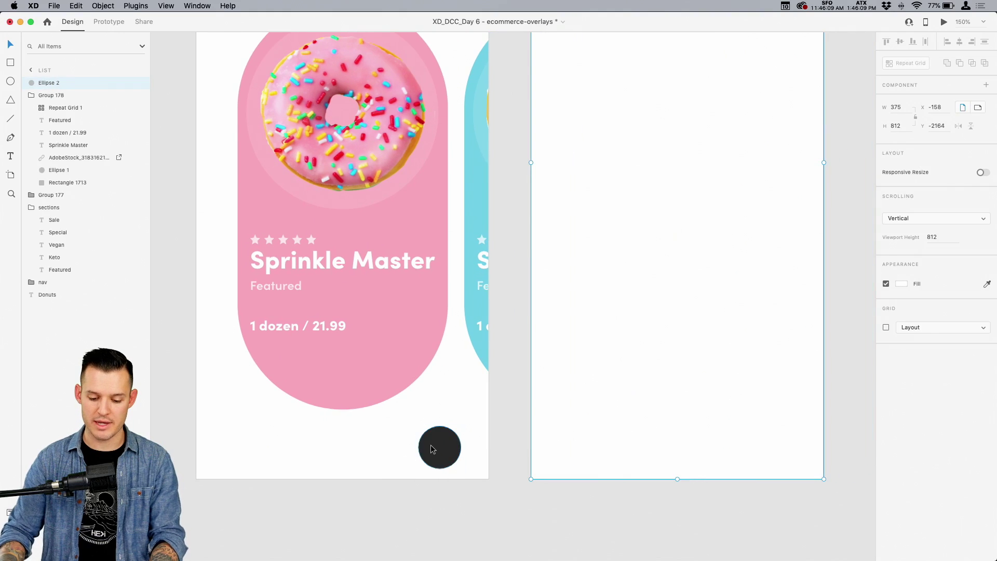
{"action": "left_click_drag", "start_coordinate": [431, 445], "coordinate": [446, 444]}
{"action": "key", "text": "super+minus"}
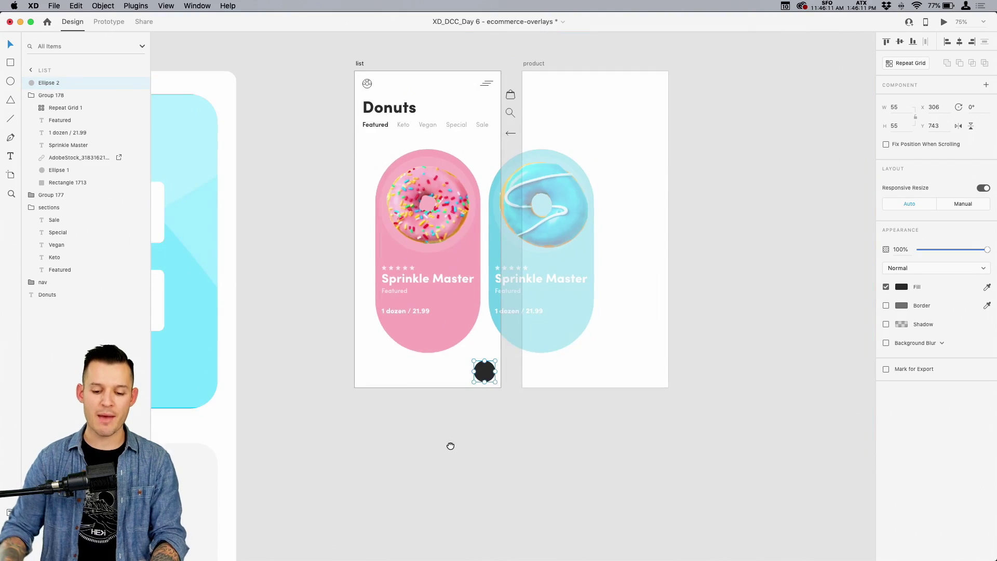
Move the shopping bag icon from the pasteboard onto the list artboard beside the dark circle, at about X 264, Y 757.
{"action": "scroll", "coordinate": [452, 446], "scroll_direction": "up", "scroll_amount": 1}
{"action": "left_click", "coordinate": [508, 127]}
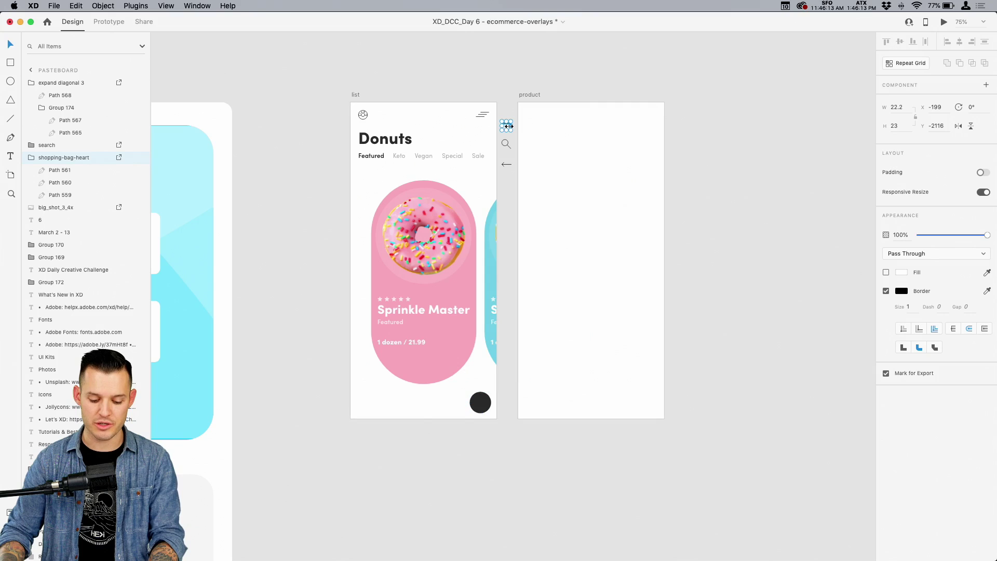
{"action": "left_click_drag", "start_coordinate": [508, 127], "coordinate": [459, 403]}
{"action": "key", "text": "super+3"}
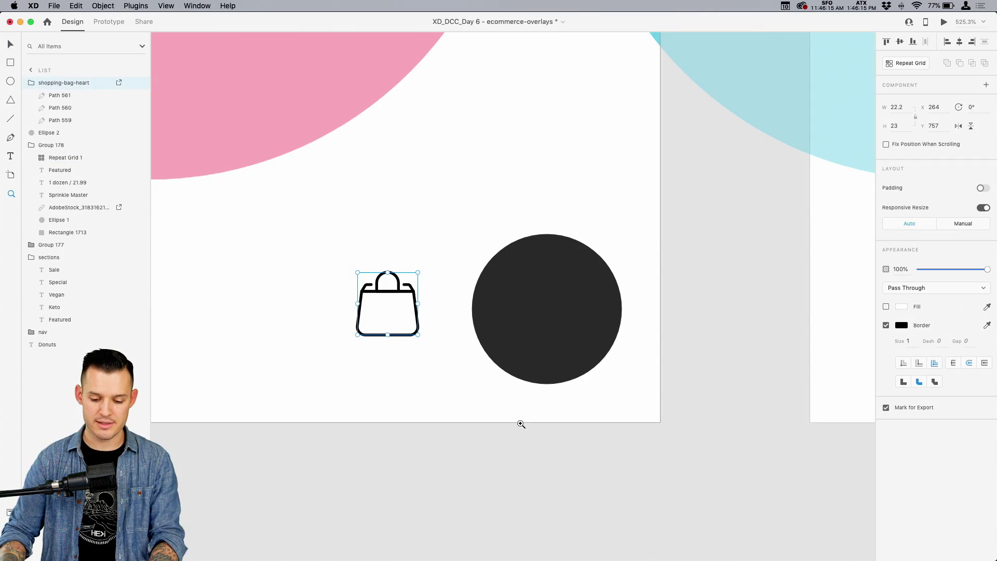
Set the border colour of all paths in the shopping bag icon to white.
{"action": "double_click", "coordinate": [404, 288]}
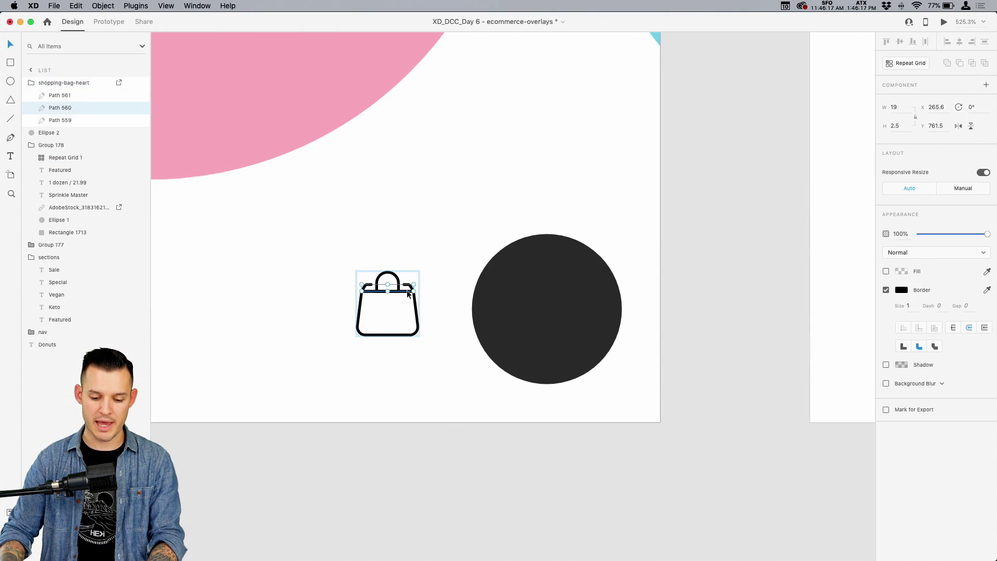
{"action": "key", "text": "super+a"}
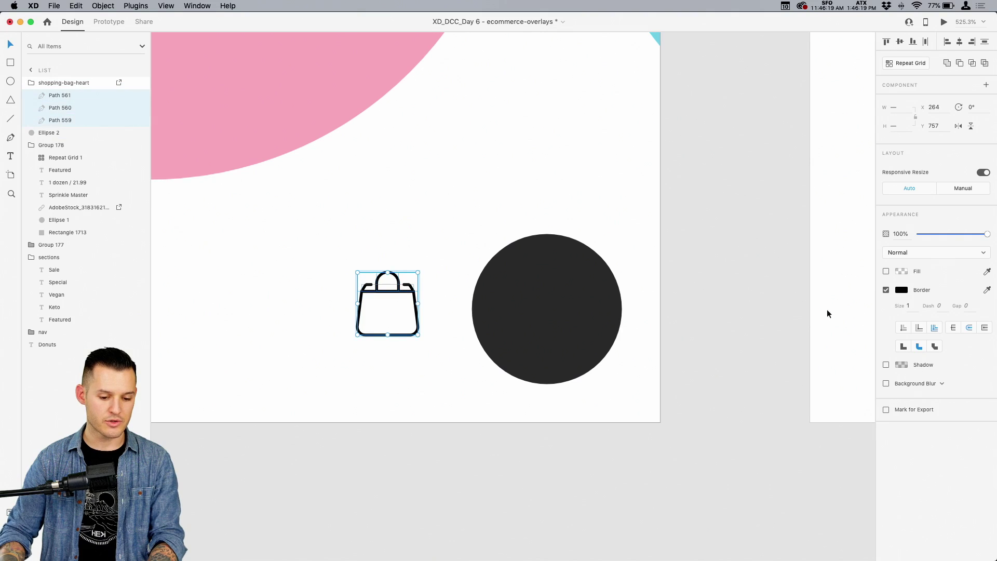
{"action": "left_click", "coordinate": [902, 292]}
{"action": "left_click", "coordinate": [774, 247]}
{"action": "left_click", "coordinate": [413, 437]}
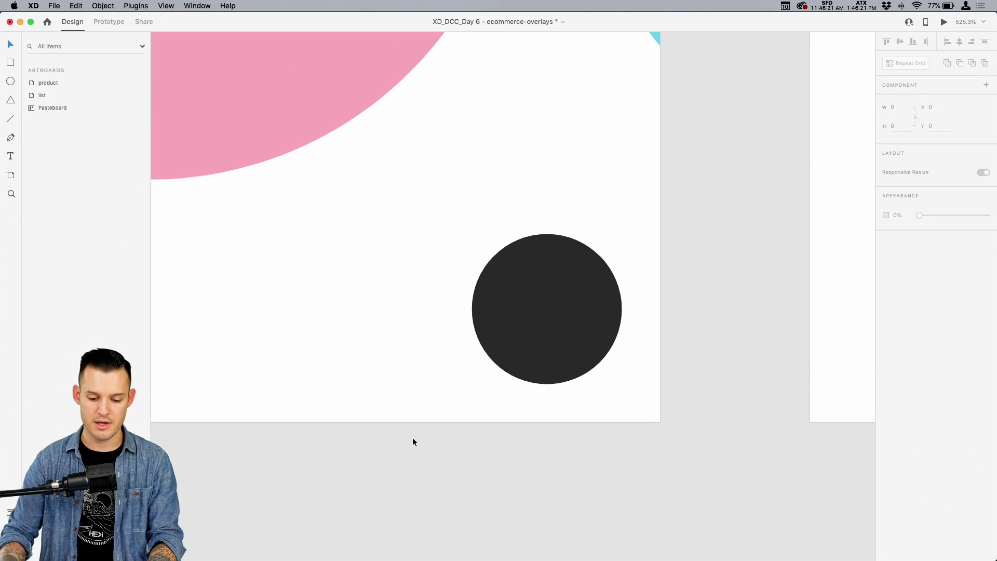
Centre the white shopping bag icon on the dark circle, at about X 322, Y 758.
{"action": "left_click", "coordinate": [408, 323]}
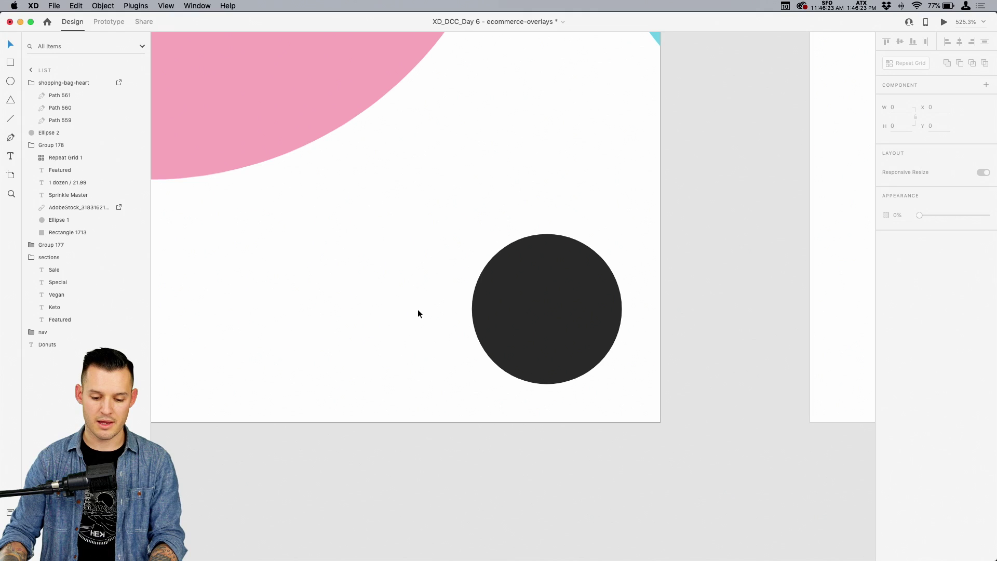
{"action": "left_click_drag", "start_coordinate": [416, 309], "coordinate": [572, 312]}
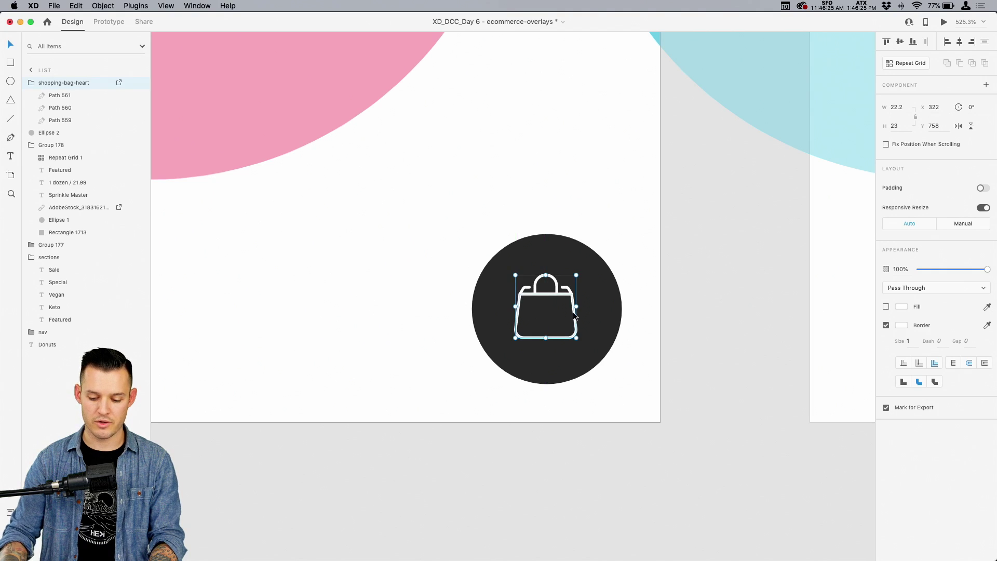
{"action": "key", "text": "super+0"}
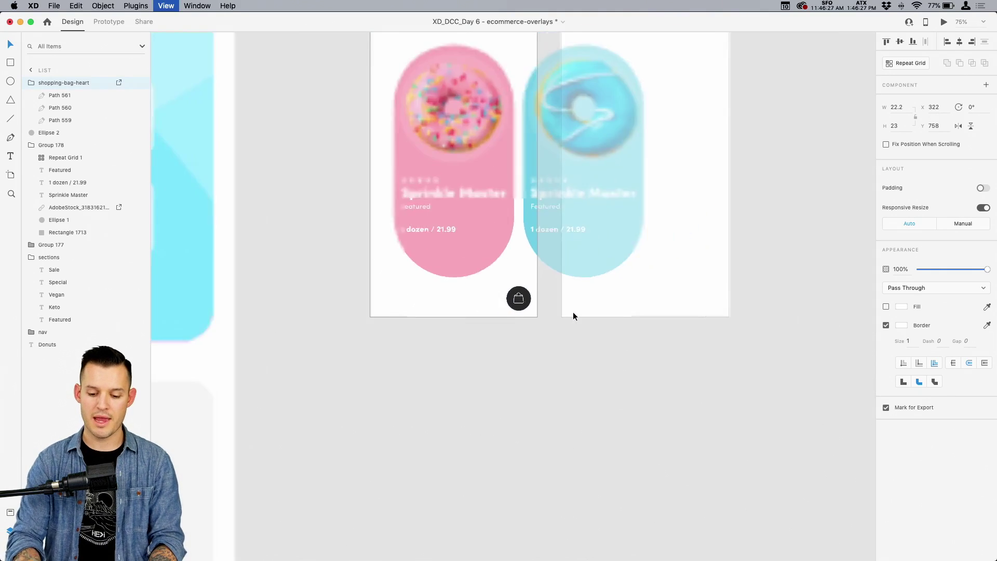
Draw a borderless white badge circle about 18 by 18 over the bag's upper-right corner, keeping its opacity at 100%.
{"action": "key", "text": "super+3"}
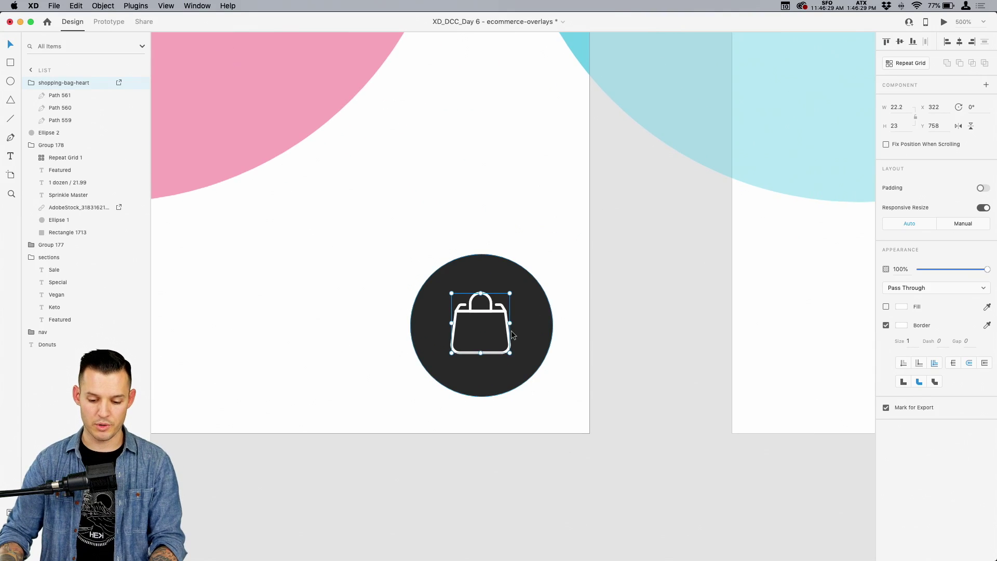
{"action": "key", "text": "e"}
{"action": "mouse_move", "coordinate": [488, 261]}
{"action": "left_mouse_down"}
{"action": "mouse_move", "coordinate": [526, 311]}
{"action": "mouse_move", "coordinate": [517, 298]}
{"action": "mouse_move", "coordinate": [514, 307]}
{"action": "left_mouse_up"}
{"action": "left_click", "coordinate": [886, 305]}
{"action": "left_click", "coordinate": [959, 249]}
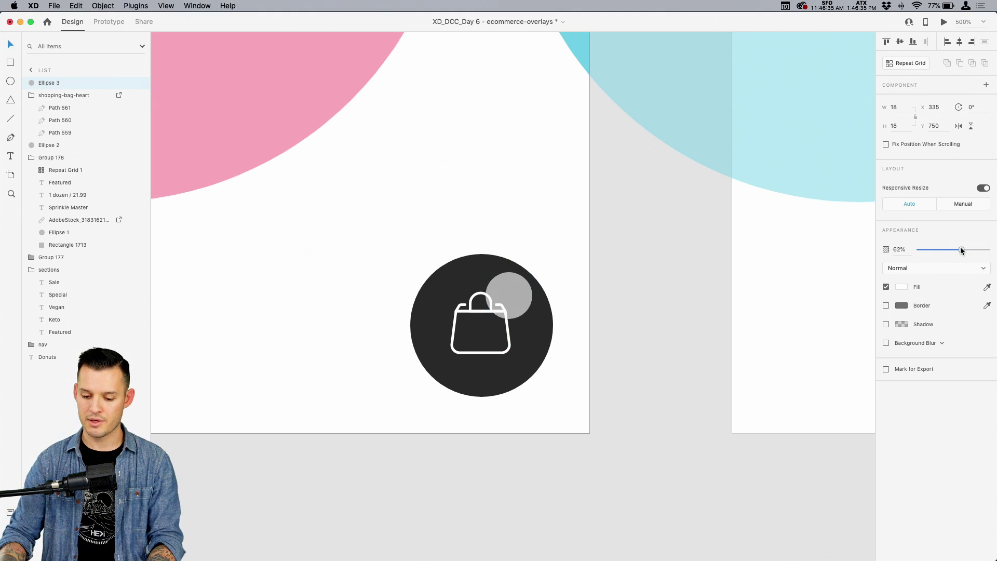
{"action": "left_click_drag", "start_coordinate": [961, 247], "coordinate": [986, 250]}
Fill the small badge circle with grey #646464.
{"action": "left_click", "coordinate": [903, 287]}
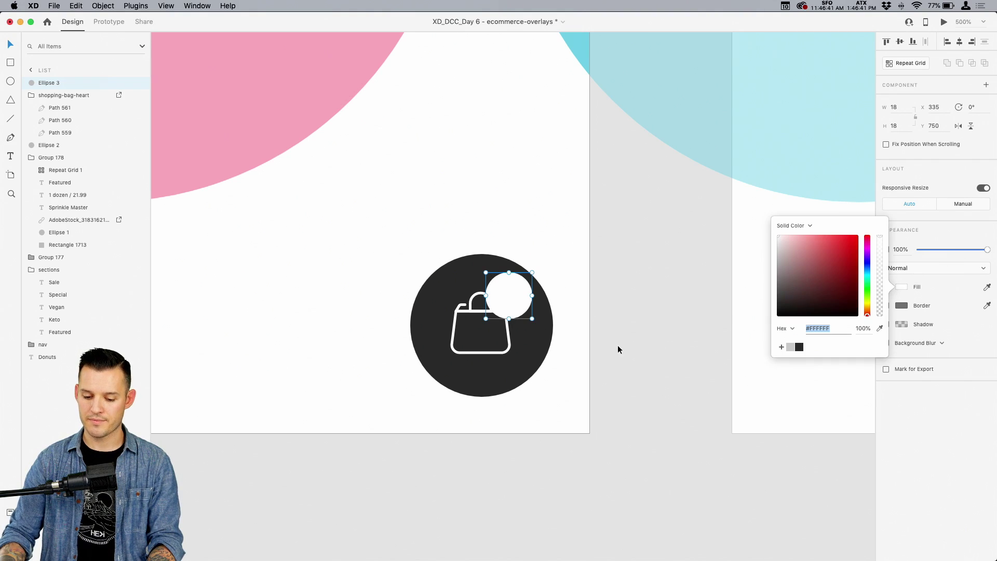
{"action": "left_click", "coordinate": [799, 347]}
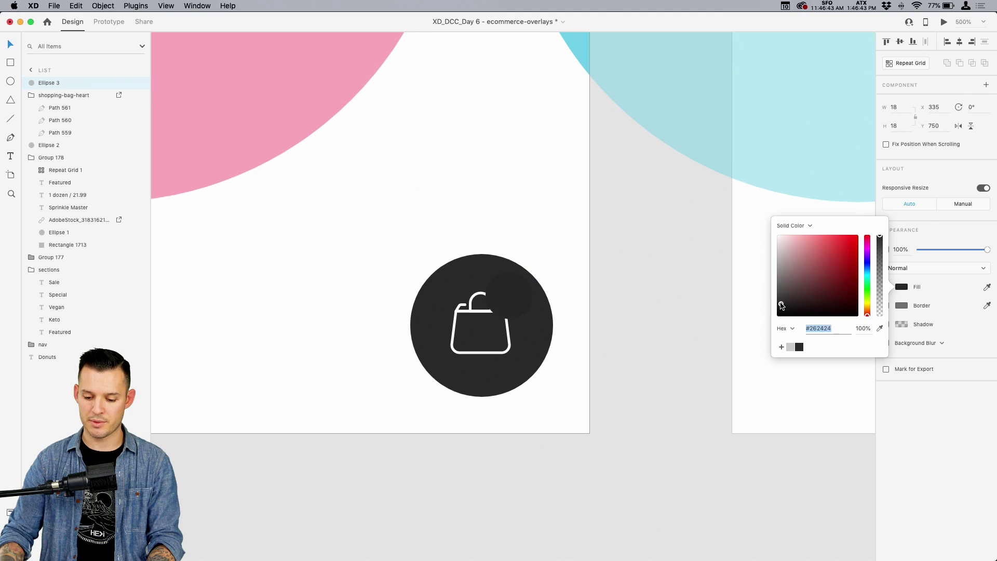
{"action": "left_click_drag", "start_coordinate": [782, 305], "coordinate": [773, 286]}
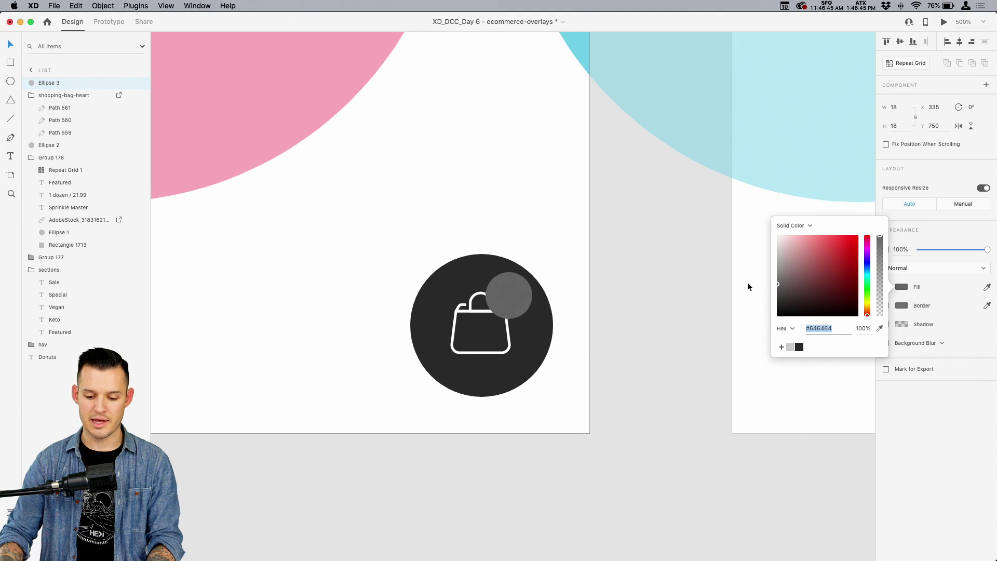
{"action": "left_click", "coordinate": [624, 284]}
Copy the "1 dozen / 21.99" price text from inside the pink card group.
{"action": "scroll", "coordinate": [706, 239], "scroll_direction": "down", "scroll_amount": 5}
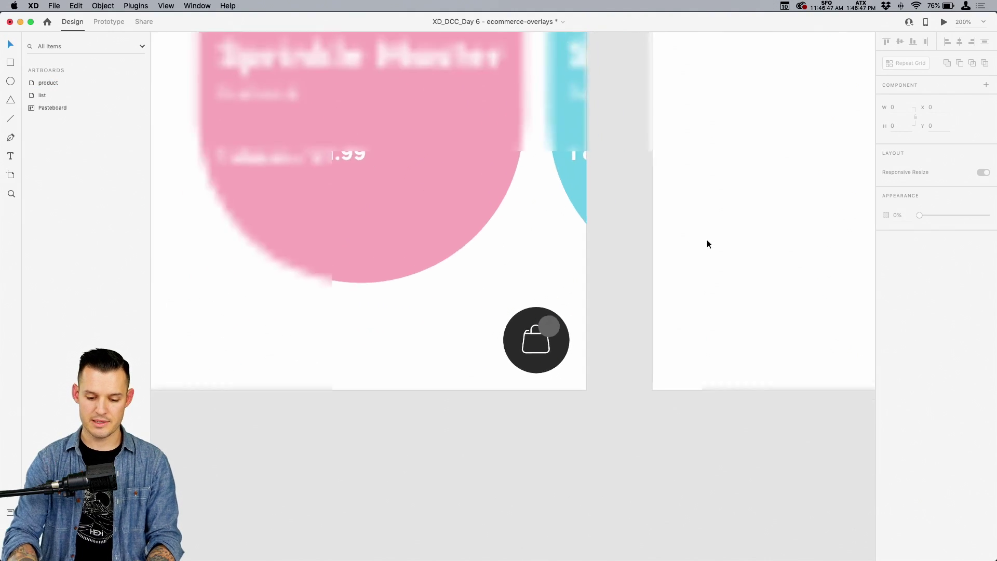
{"action": "left_click", "coordinate": [363, 175]}
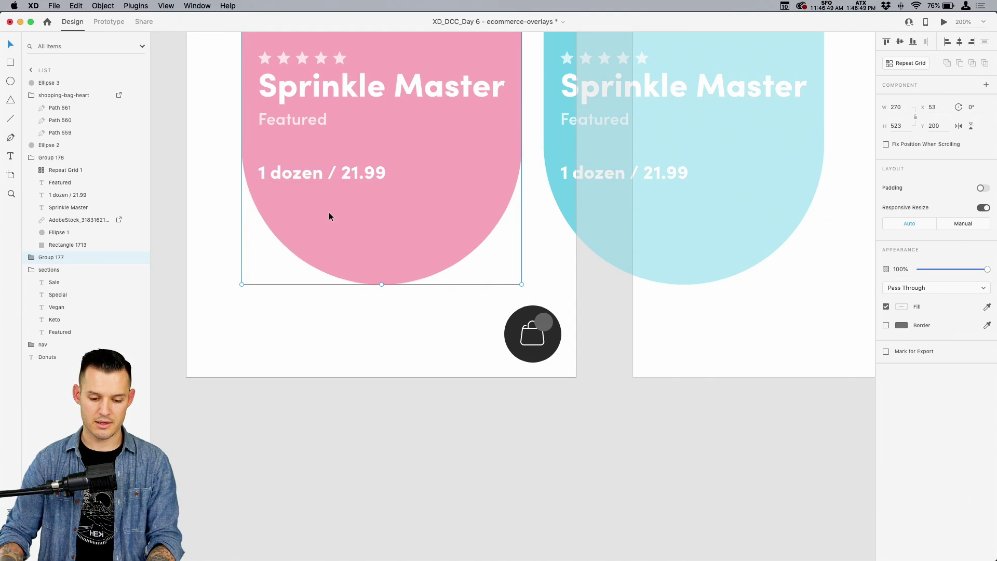
{"action": "left_click", "coordinate": [366, 309]}
{"action": "left_click", "coordinate": [353, 226]}
{"action": "double_click", "coordinate": [353, 175]}
{"action": "key", "text": "super+c"}
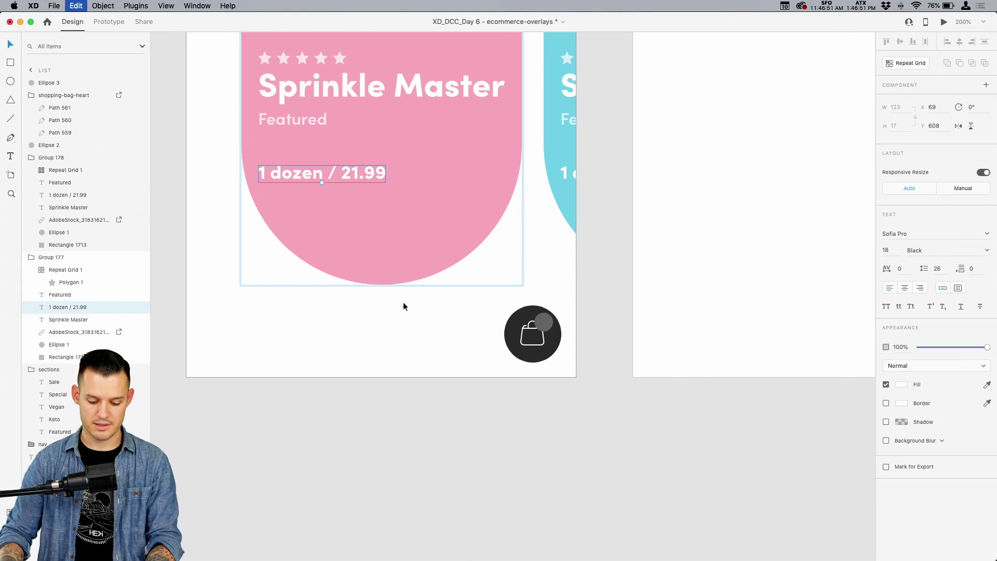
Paste the copied text above the badge circle, change it to "2" and place it on the badge at about X 339, Y 751.
{"action": "left_click", "coordinate": [403, 306]}
{"action": "scroll", "coordinate": [571, 307], "scroll_direction": "up", "scroll_amount": 8}
{"action": "left_click", "coordinate": [531, 232]}
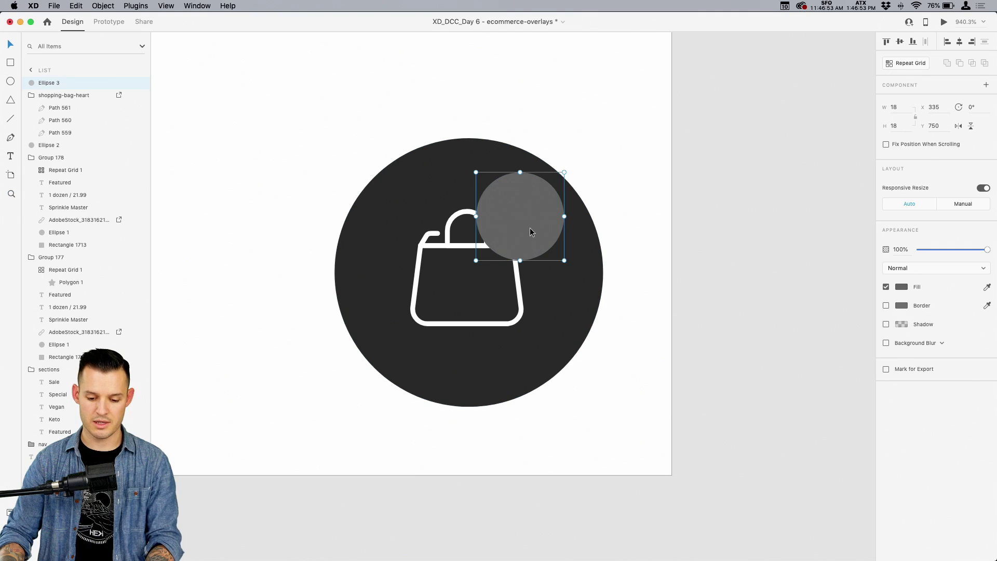
{"action": "key", "text": "super+v"}
{"action": "key", "text": "Return"}
{"action": "type", "text": "2"}
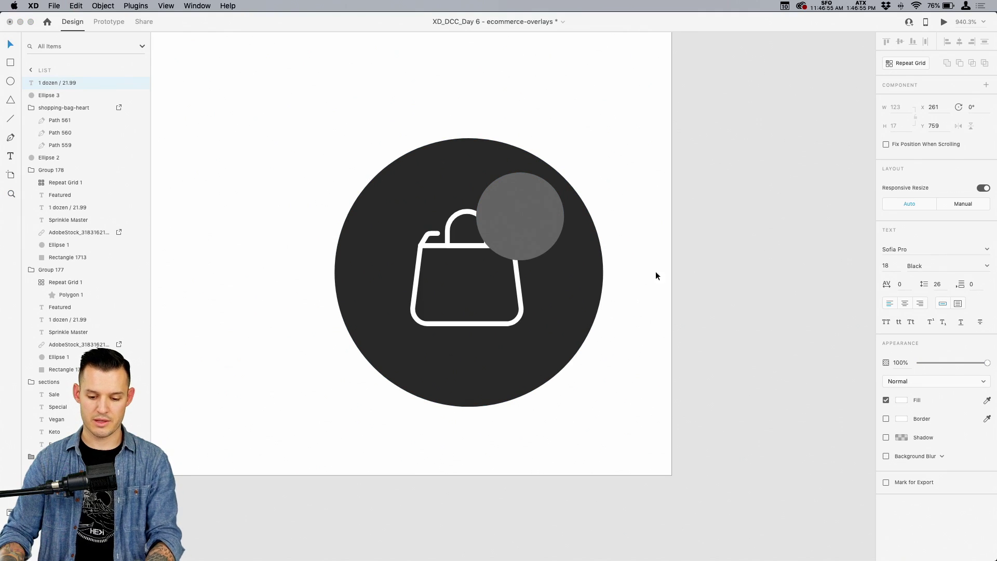
{"action": "left_click_drag", "start_coordinate": [159, 271], "coordinate": [523, 231]}
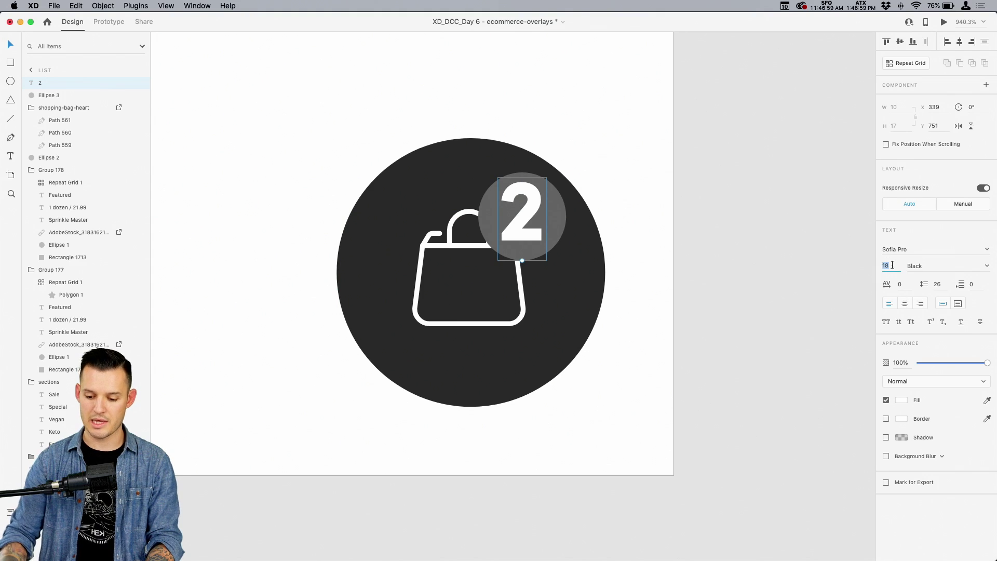
Set the badge number's font size to 11 and its weight to Semi Bold.
{"action": "key", "text": "Down"}
{"action": "key", "text": "Down"}
{"action": "key", "text": "Down"}
{"action": "key", "text": "Down"}
{"action": "key", "text": "Down"}
{"action": "key", "text": "Down"}
{"action": "key", "text": "Down"}
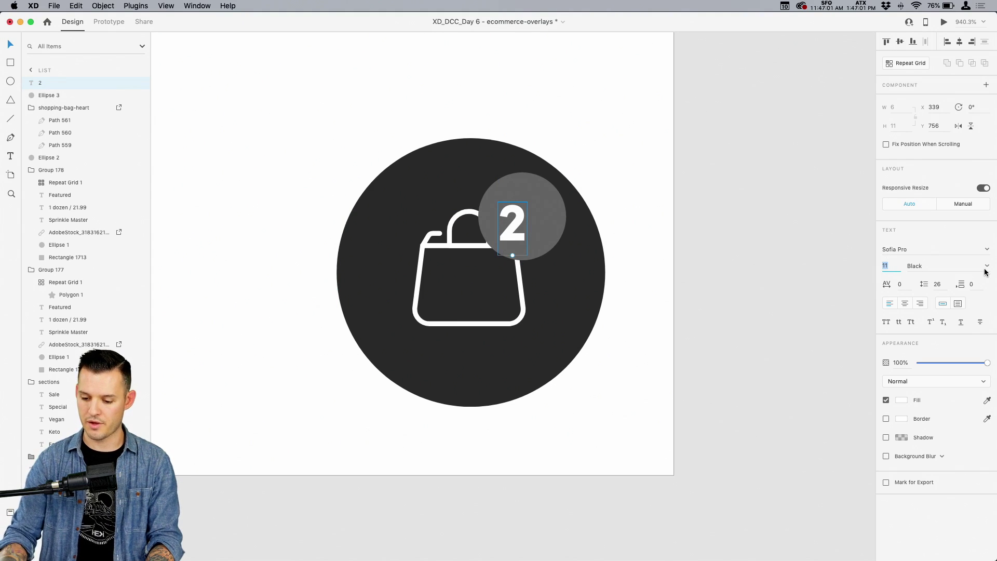
{"action": "left_click", "coordinate": [986, 267]}
{"action": "left_click", "coordinate": [933, 325]}
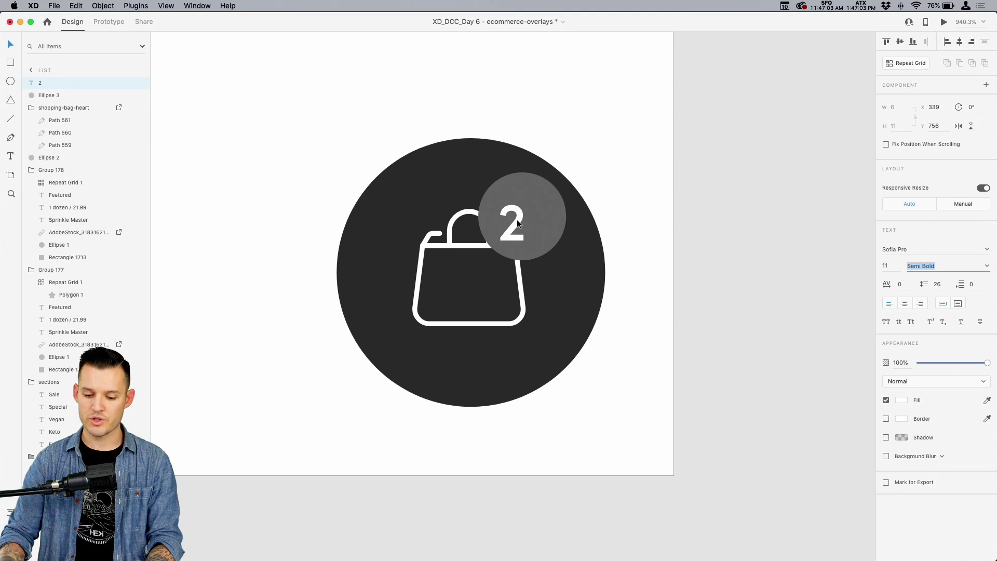
Centre the number 2 within the badge circle, at about X 341, Y 755.
{"action": "left_click_drag", "start_coordinate": [517, 223], "coordinate": [528, 217]}
{"action": "key", "text": "super+minus"}
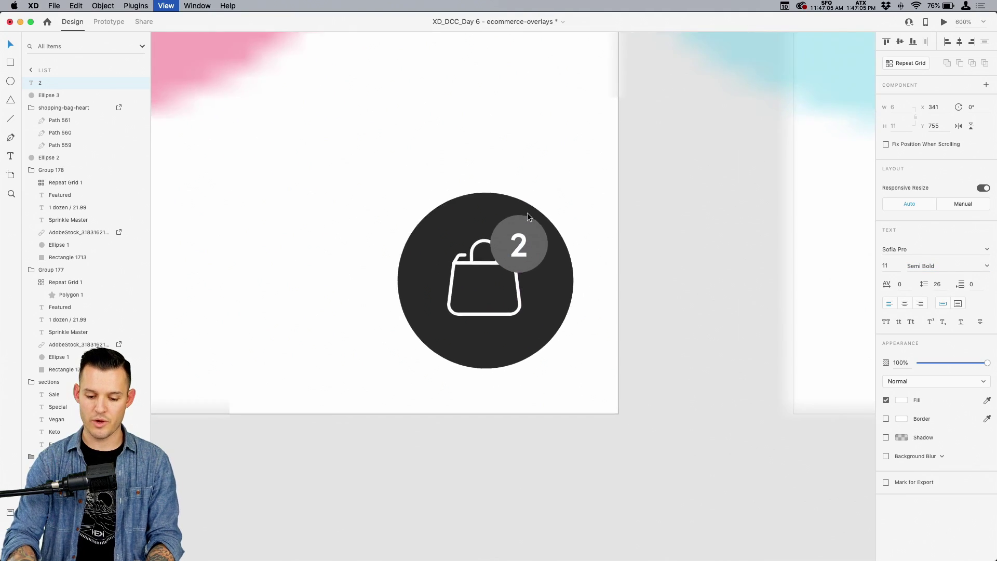
{"action": "key", "text": "super+minus"}
{"action": "key", "text": "super+minus"}
{"action": "key", "text": "super+minus"}
{"action": "key", "text": "super+minus"}
{"action": "left_click", "coordinate": [598, 372]}
Change the badge circle's fill to white.
{"action": "left_click_drag", "start_coordinate": [595, 346], "coordinate": [511, 535]}
{"action": "key", "text": "z"}
{"action": "left_click_drag", "start_coordinate": [233, 68], "coordinate": [606, 542]}
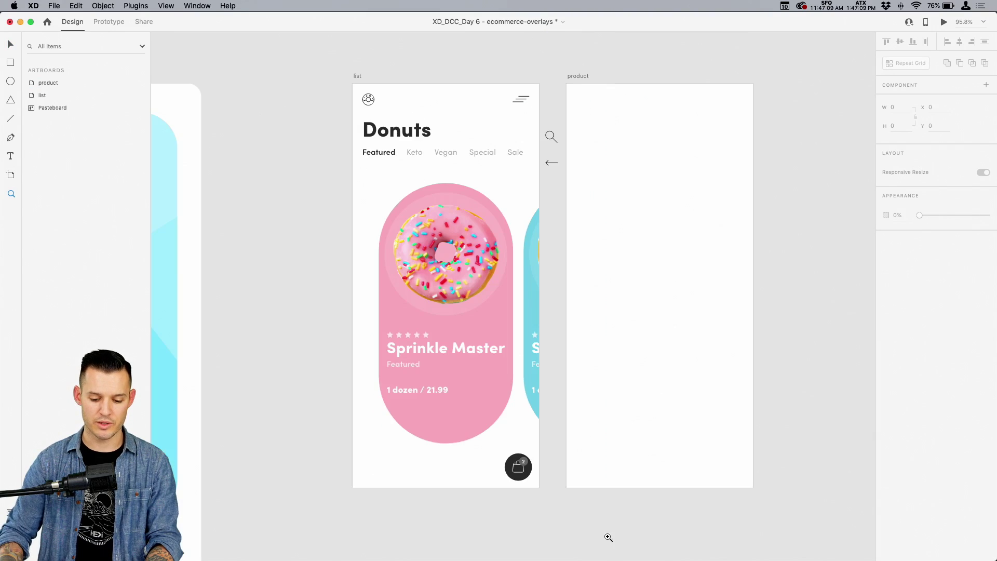
{"action": "left_click_drag", "start_coordinate": [486, 441], "coordinate": [556, 511]}
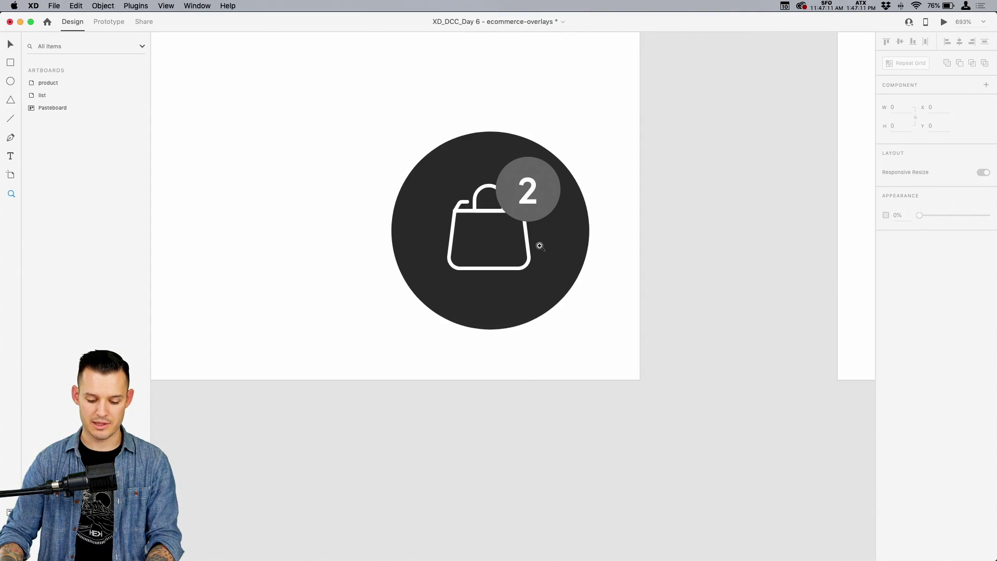
{"action": "left_click", "coordinate": [528, 462]}
{"action": "left_click", "coordinate": [901, 287]}
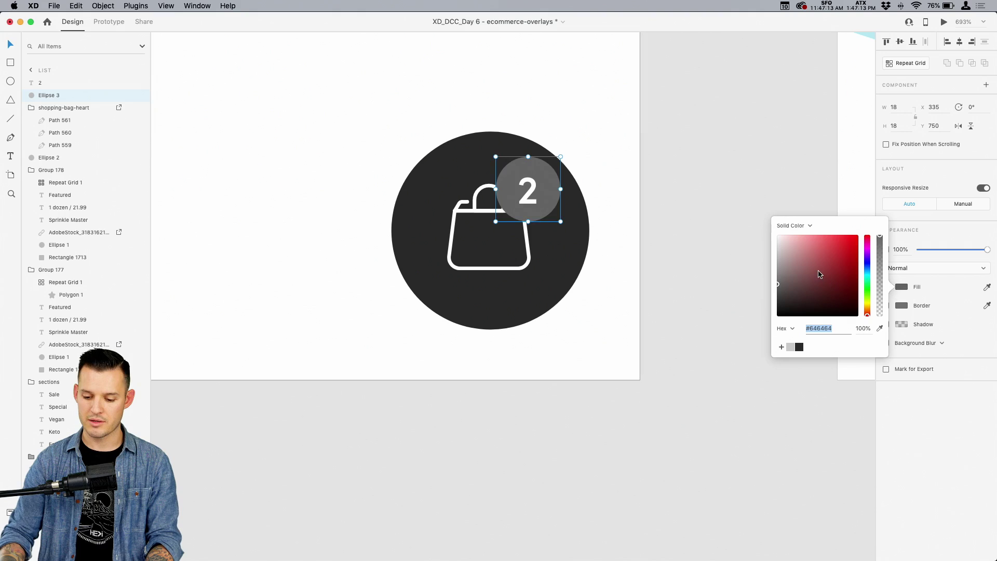
{"action": "left_click_drag", "start_coordinate": [819, 271], "coordinate": [714, 411]}
{"action": "left_click_drag", "start_coordinate": [823, 273], "coordinate": [670, 125]}
{"action": "left_click", "coordinate": [581, 178]}
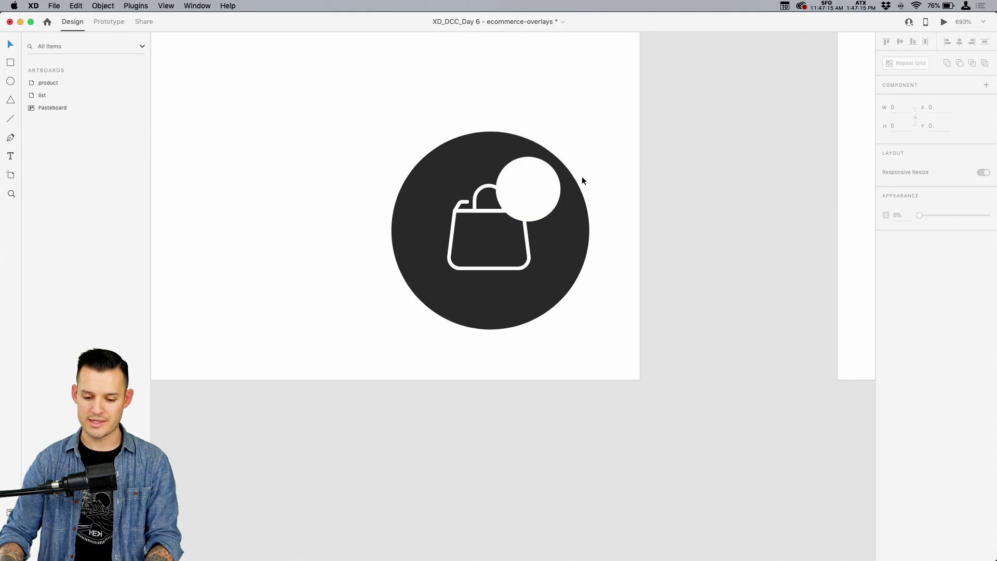
Change the fill of the badge number 2 to black.
{"action": "left_click", "coordinate": [528, 194]}
{"action": "left_click", "coordinate": [902, 400]}
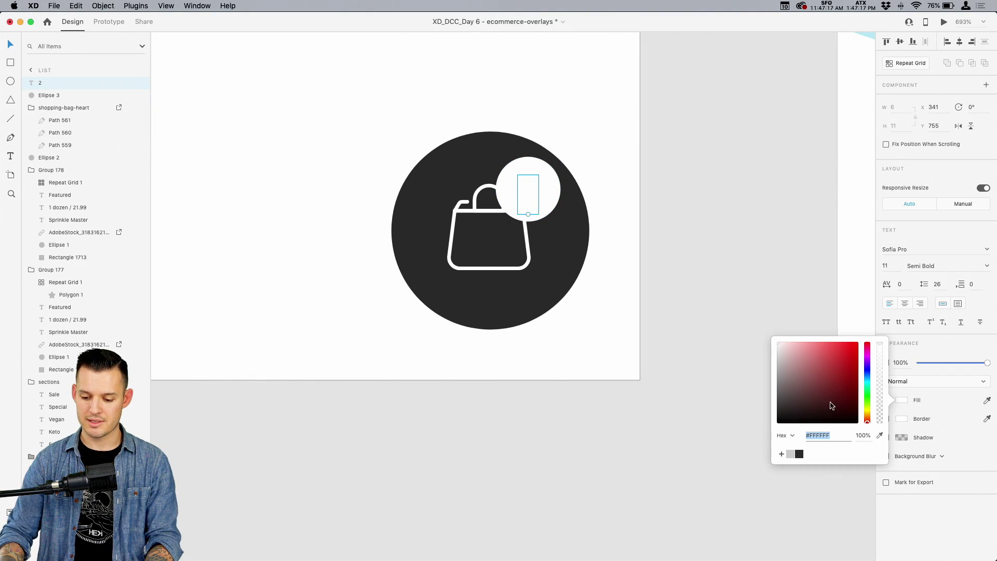
{"action": "left_click_drag", "start_coordinate": [833, 415], "coordinate": [735, 472]}
{"action": "left_click", "coordinate": [677, 492]}
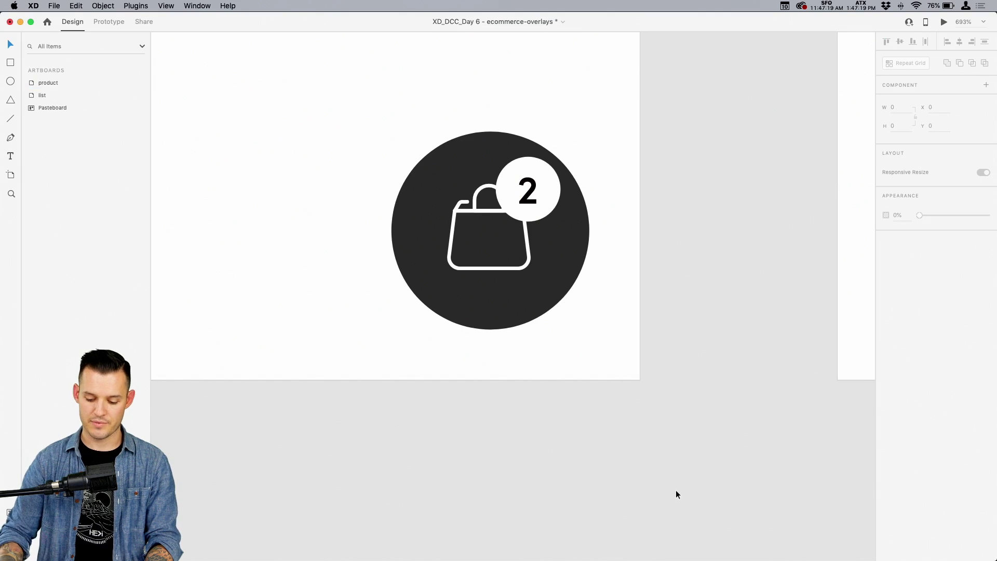
{"action": "key", "text": "super+1"}
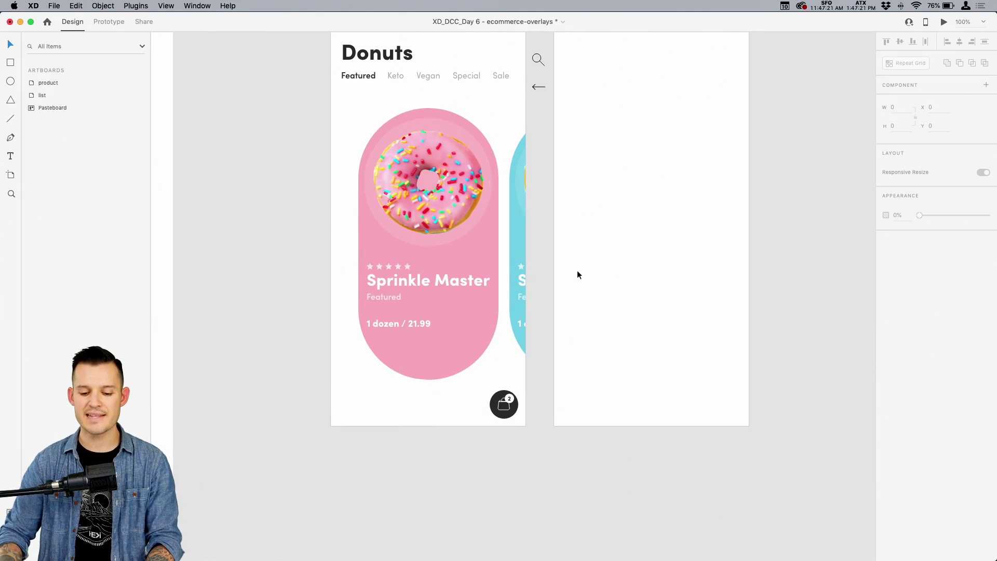
Shift the pink donut card to X 47 and the blue card slightly left, and save the document.
{"action": "left_click", "coordinate": [465, 214]}
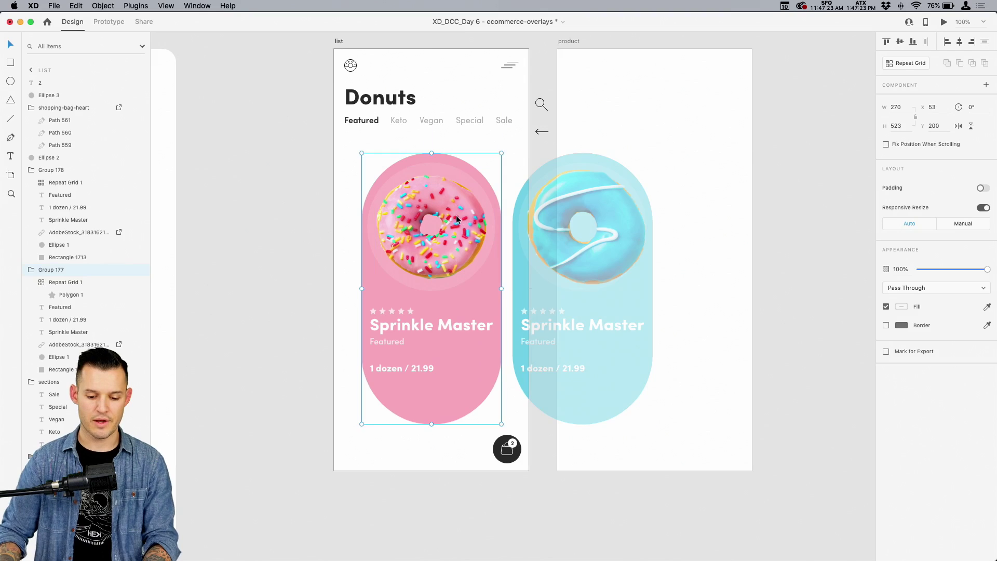
{"action": "left_click_drag", "start_coordinate": [456, 220], "coordinate": [453, 220]}
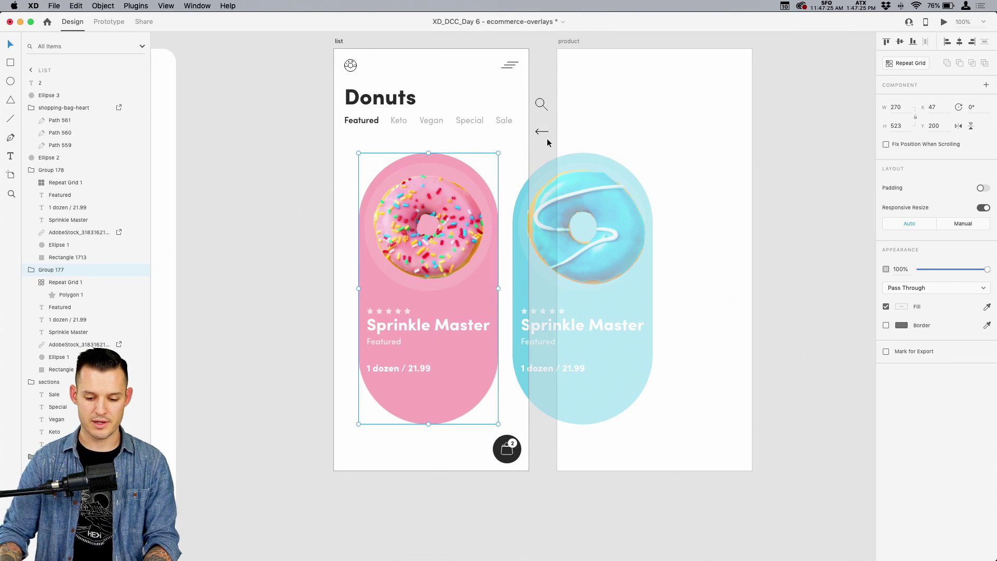
{"action": "left_click_drag", "start_coordinate": [515, 238], "coordinate": [516, 239]}
{"action": "left_click", "coordinate": [790, 195]}
{"action": "key", "text": "super+s"}
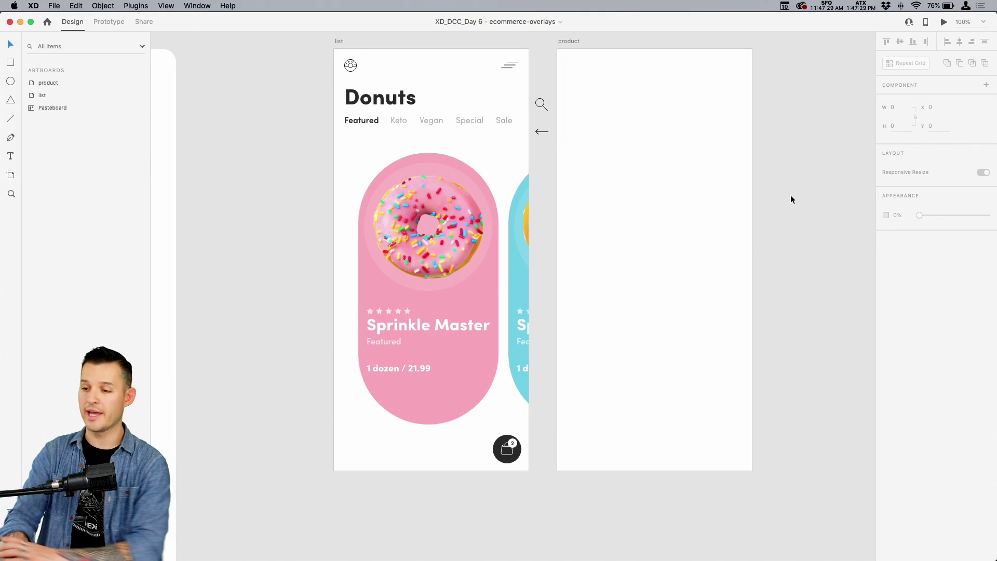
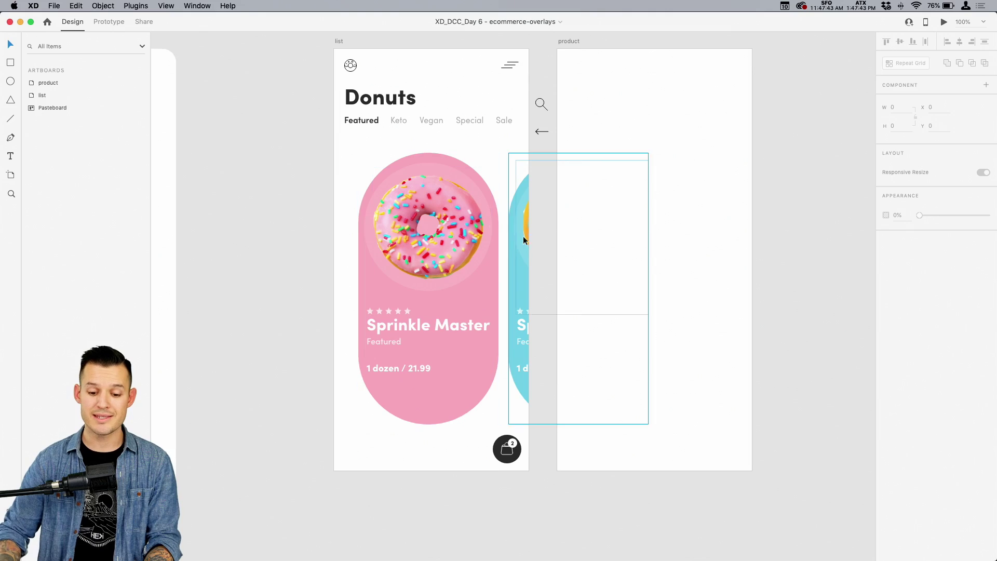
Move the product artboard away from the list artboard to about X 388 to leave a gap between them.
{"action": "left_click_drag", "start_coordinate": [662, 168], "coordinate": [542, 233]}
{"action": "left_click_drag", "start_coordinate": [462, 113], "coordinate": [746, 116]}
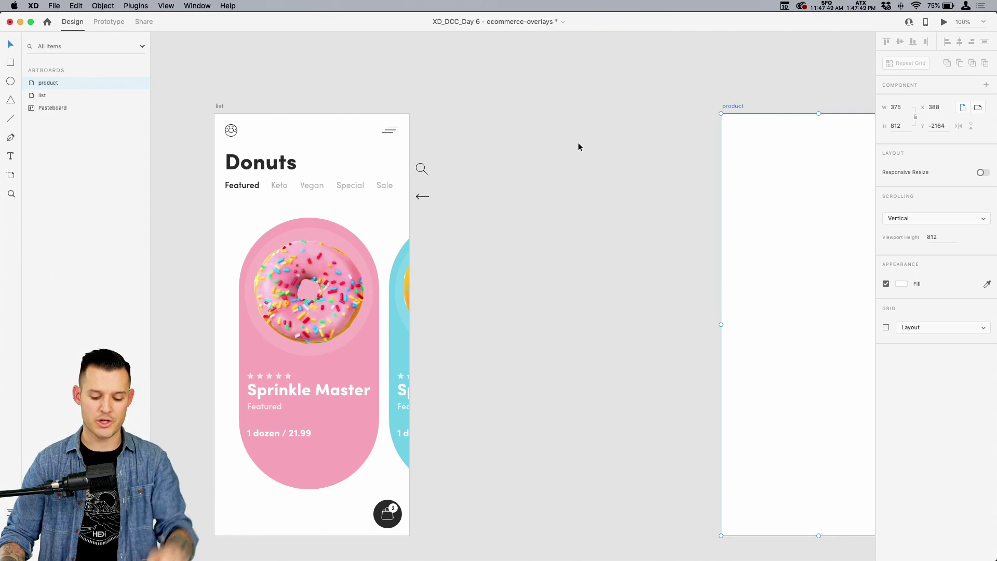
{"action": "left_click", "coordinate": [521, 269]}
{"action": "left_click", "coordinate": [266, 292]}
{"action": "left_click", "coordinate": [573, 281]}
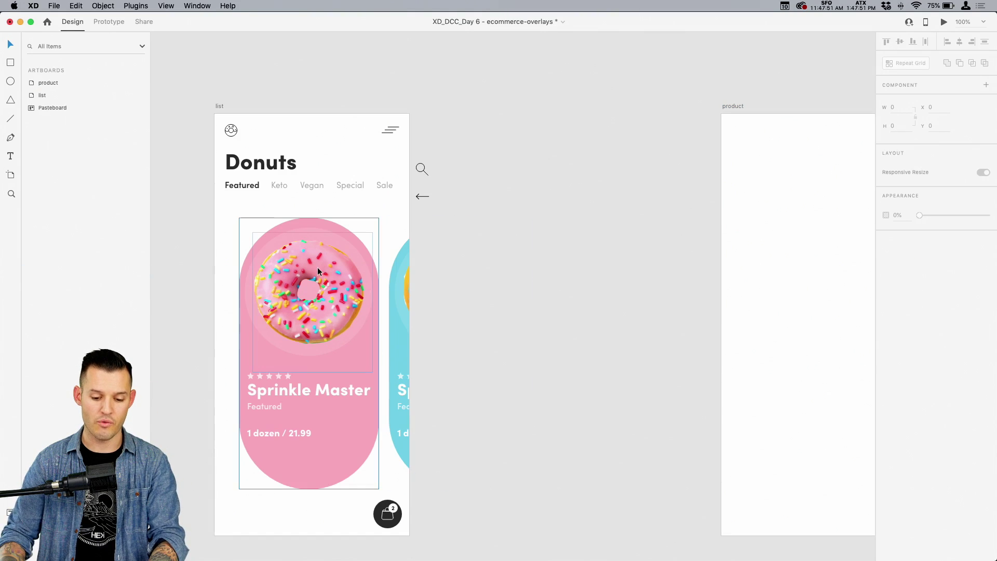
Draw a rectangle about 286 × 440 over the pink donut card on the list artboard.
{"action": "key", "text": "r"}
{"action": "mouse_move", "coordinate": [243, 190]}
{"action": "left_mouse_down"}
{"action": "mouse_move", "coordinate": [394, 415]}
{"action": "mouse_move", "coordinate": [384, 444]}
{"action": "mouse_move", "coordinate": [391, 418]}
{"action": "left_mouse_up"}
{"action": "mouse_move", "coordinate": [326, 324]}
{"action": "left_mouse_down"}
{"action": "mouse_move", "coordinate": [304, 301]}
{"action": "mouse_move", "coordinate": [304, 316]}
{"action": "left_mouse_up"}
{"action": "key", "text": "Delete"}
{"action": "key", "text": "v"}
Remove the rectangle's border, add a shadow, and round its corners to about 18.
{"action": "left_click", "coordinate": [886, 324]}
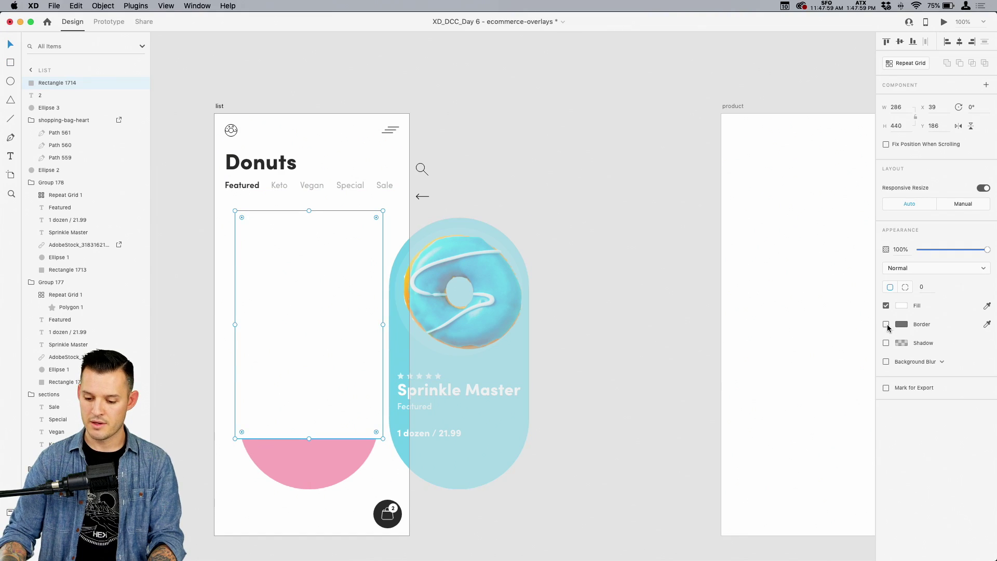
{"action": "left_click", "coordinate": [886, 343]}
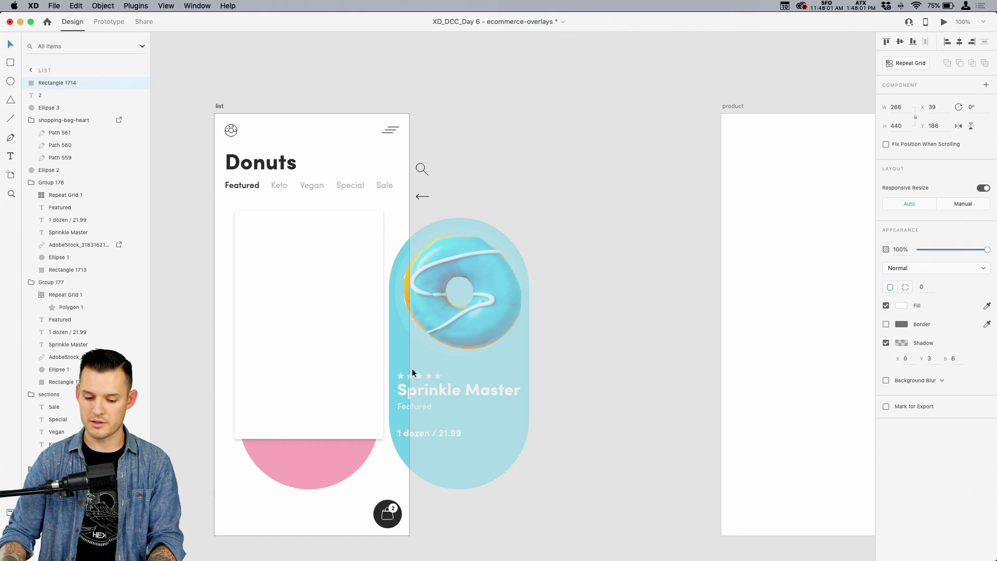
{"action": "left_click_drag", "start_coordinate": [379, 219], "coordinate": [376, 220]}
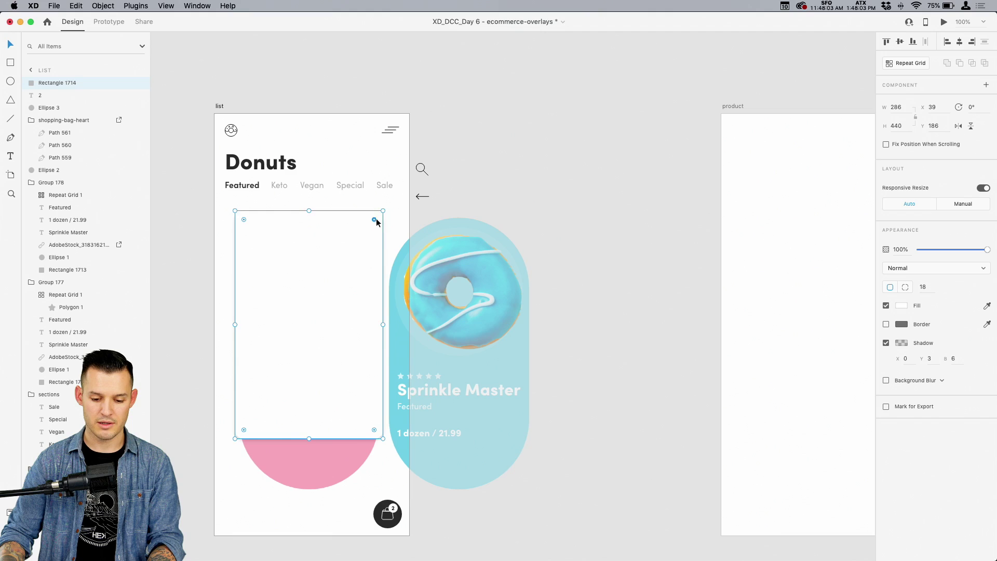
Move the rounded white rectangle off the list artboard into the gap before the product artboard, at about X 3.
{"action": "key", "text": "super+2"}
{"action": "left_click_drag", "start_coordinate": [345, 273], "coordinate": [683, 237]}
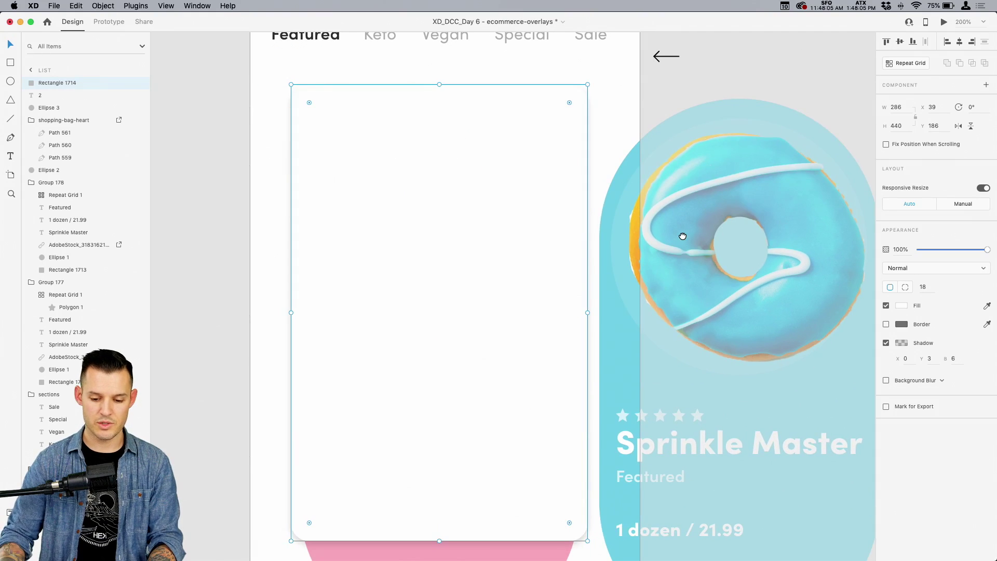
{"action": "key", "text": "super+minus"}
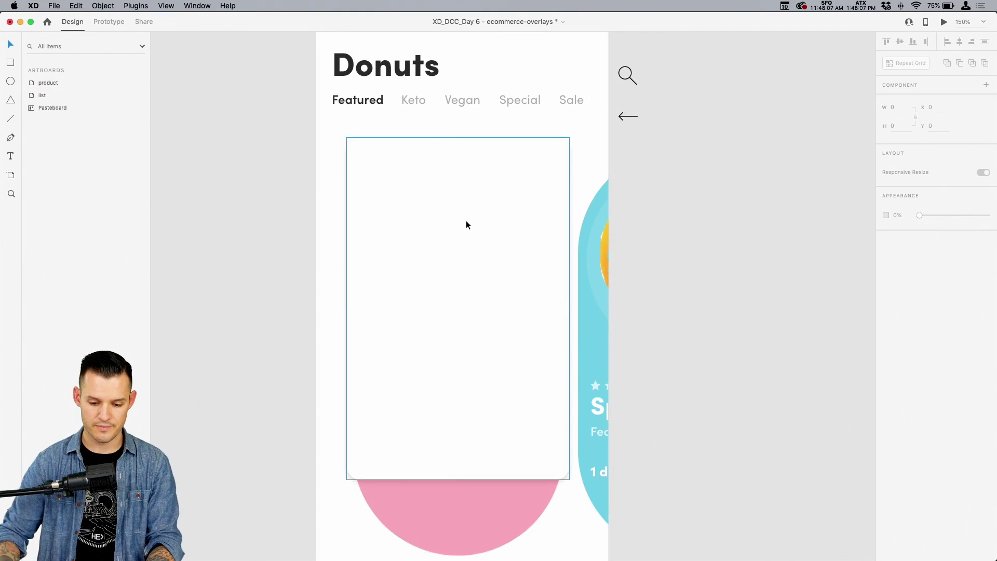
{"action": "left_click_drag", "start_coordinate": [459, 230], "coordinate": [352, 195]}
{"action": "left_click", "coordinate": [171, 262]}
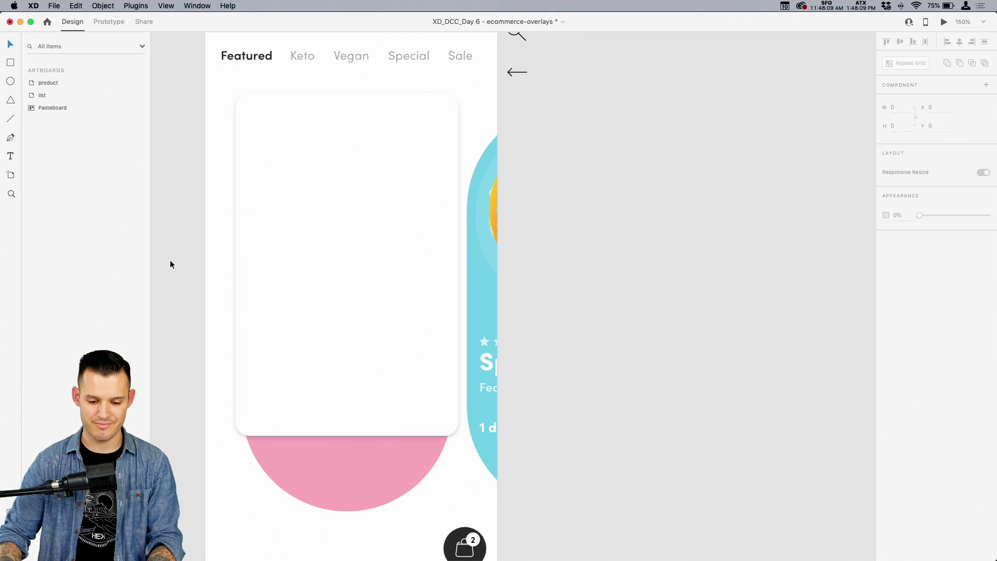
{"action": "scroll", "coordinate": [177, 291], "scroll_direction": "up", "scroll_amount": 3}
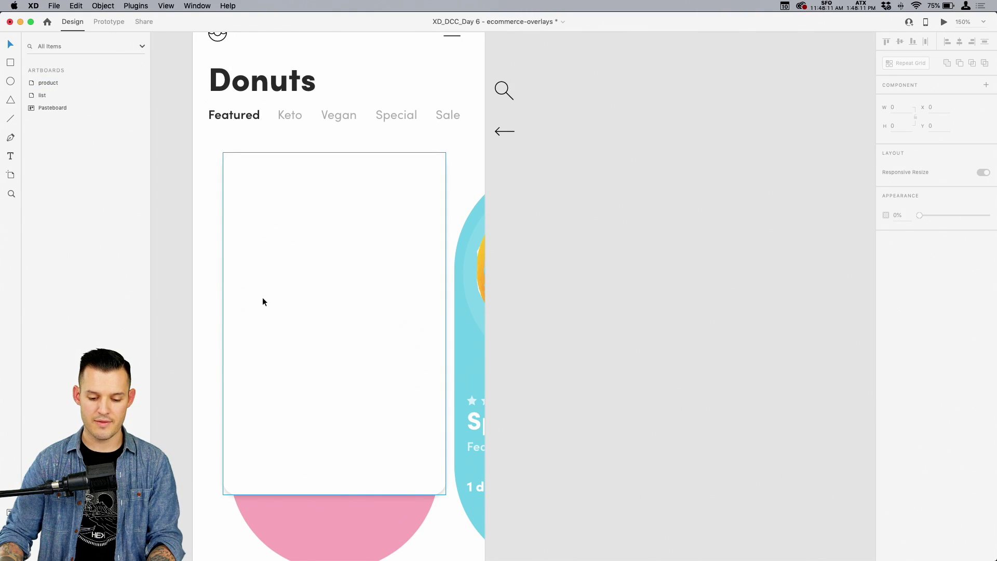
{"action": "left_click_drag", "start_coordinate": [258, 298], "coordinate": [684, 248]}
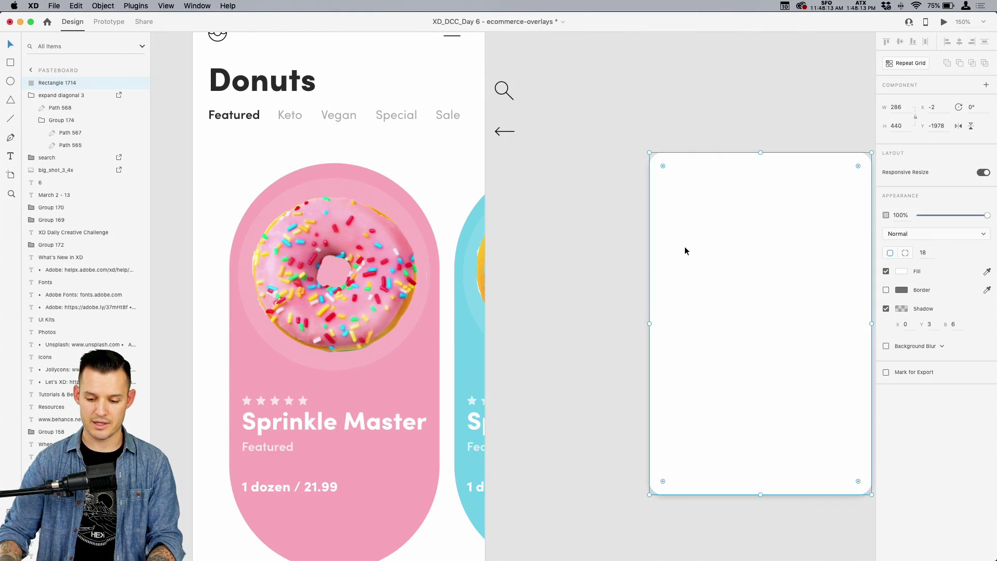
{"action": "key", "text": "super+minus"}
{"action": "mouse_move", "coordinate": [618, 286]}
{"action": "left_mouse_down"}
{"action": "mouse_move", "coordinate": [602, 286]}
{"action": "mouse_move", "coordinate": [621, 284]}
{"action": "left_mouse_up"}
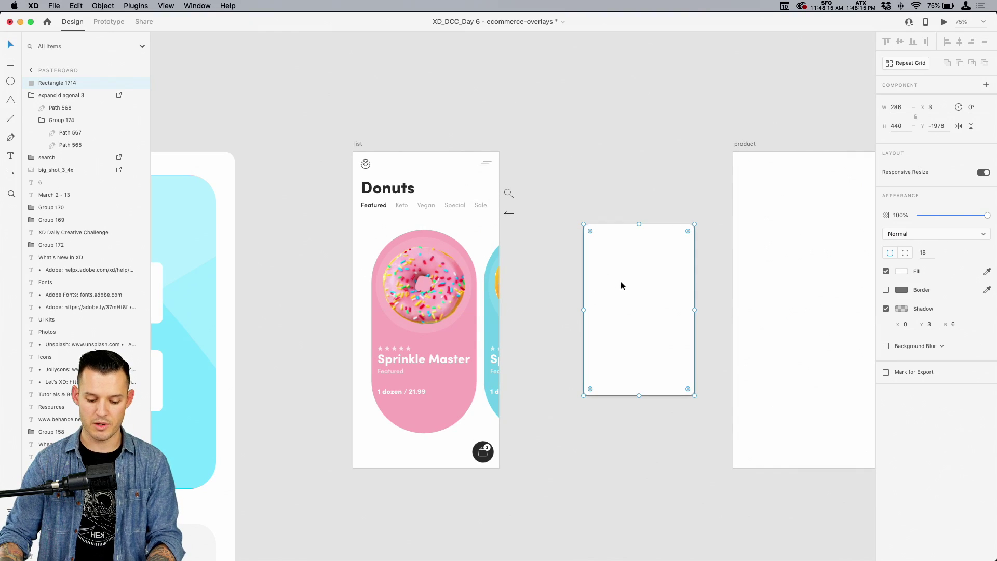
{"action": "key", "text": "r"}
{"action": "mouse_move", "coordinate": [570, 214]}
{"action": "left_mouse_down"}
{"action": "mouse_move", "coordinate": [675, 335]}
{"action": "mouse_move", "coordinate": [713, 409]}
{"action": "left_mouse_up"}
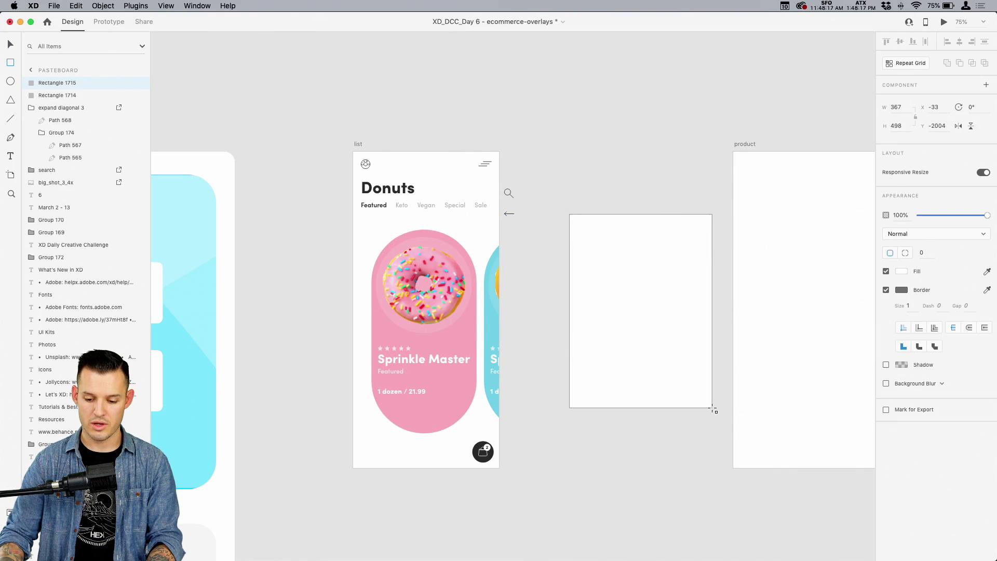
{"action": "key", "text": "super+z"}
Draw an artboard about 363 × 573 around the white rectangle and align the rectangle to its origin at X 0, Y 0.
{"action": "key", "text": "a"}
{"action": "mouse_move", "coordinate": [567, 193]}
{"action": "left_mouse_down"}
{"action": "mouse_move", "coordinate": [671, 321]}
{"action": "mouse_move", "coordinate": [707, 416]}
{"action": "left_mouse_up"}
{"action": "left_click", "coordinate": [647, 291]}
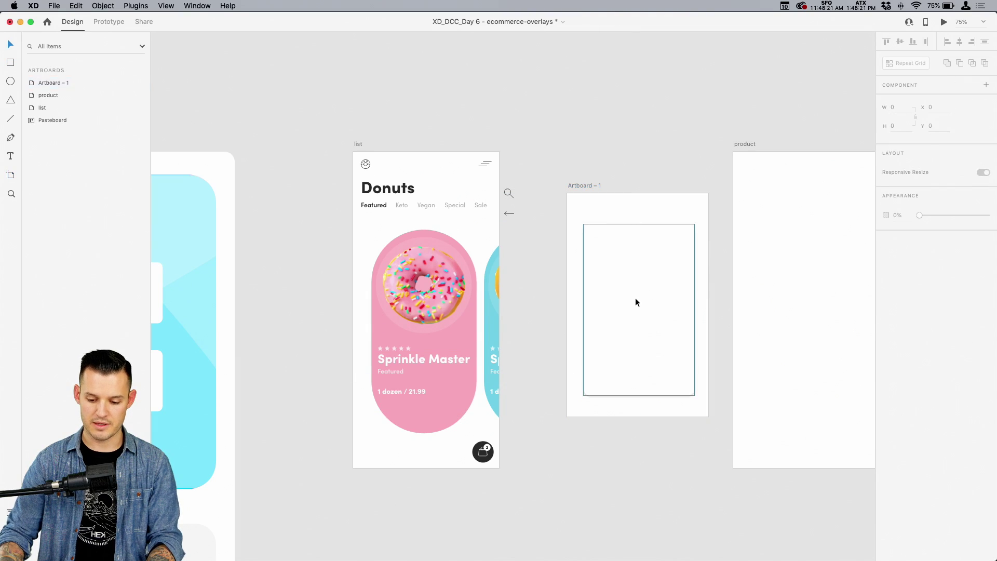
{"action": "left_click_drag", "start_coordinate": [636, 301], "coordinate": [620, 266]}
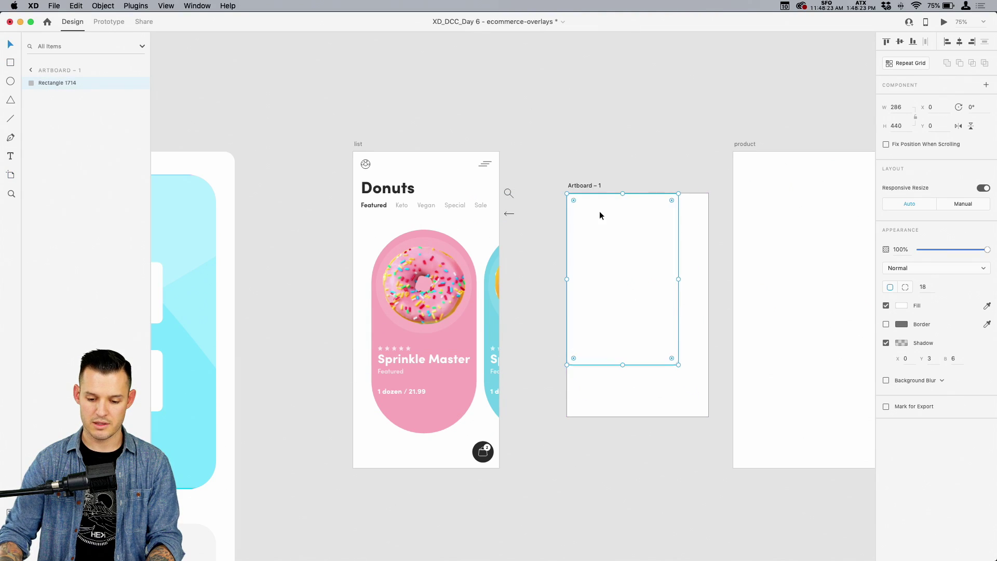
Resize the new artboard to about 287 × 446 so it closely fits the white rectangle.
{"action": "left_click_drag", "start_coordinate": [585, 185], "coordinate": [587, 185]}
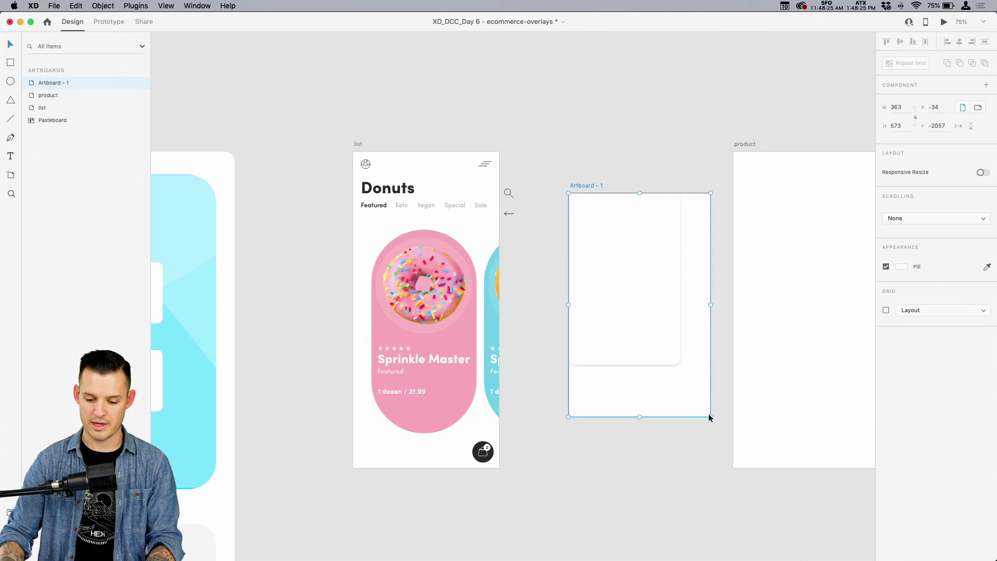
{"action": "left_click_drag", "start_coordinate": [711, 417], "coordinate": [679, 368]}
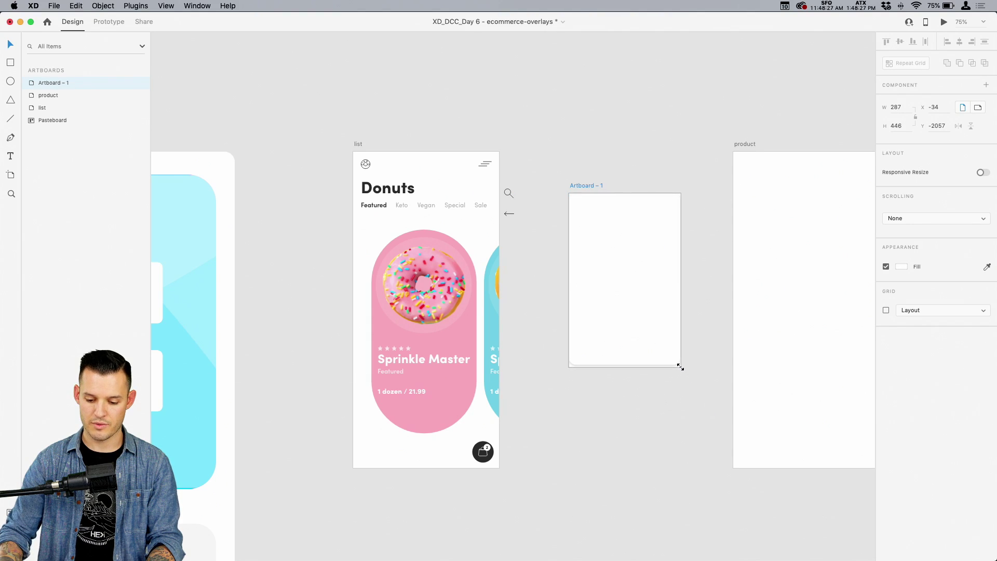
{"action": "left_click", "coordinate": [677, 412]}
{"action": "scroll", "coordinate": [677, 411], "scroll_direction": "right", "scroll_amount": 3}
{"action": "left_click", "coordinate": [517, 226]}
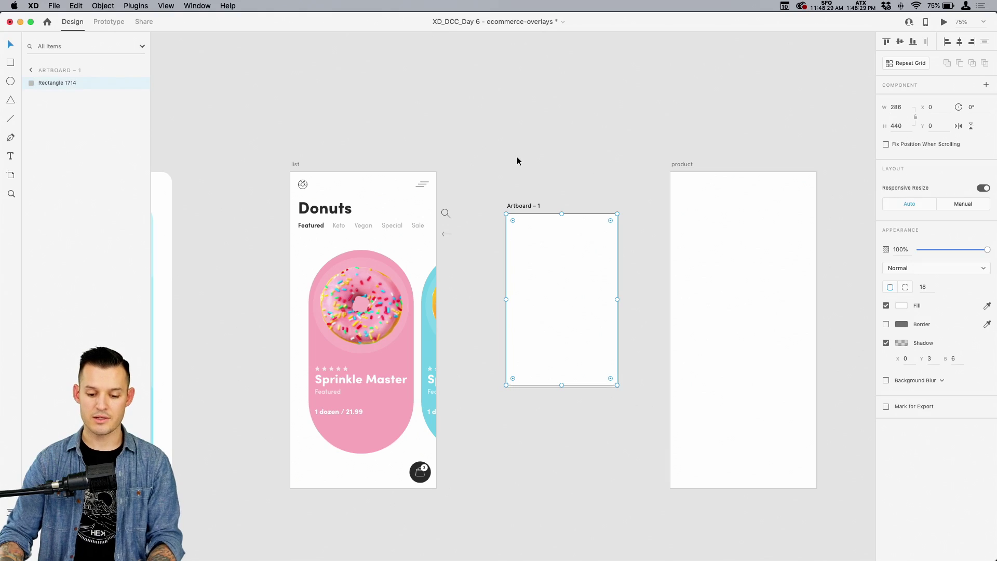
Copy the pink donut image from the list card into the new artboard, placing it at about X 36, Y 12.
{"action": "double_click", "coordinate": [364, 312]}
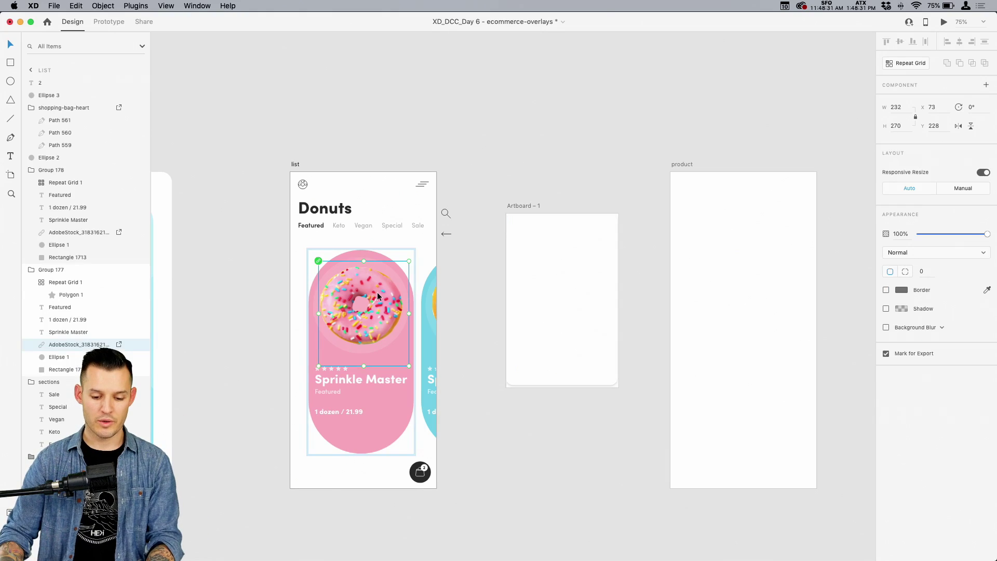
{"action": "left_click", "coordinate": [466, 126]}
{"action": "key", "text": "z"}
{"action": "left_click_drag", "start_coordinate": [500, 210], "coordinate": [681, 336]}
{"action": "left_click", "coordinate": [350, 189]}
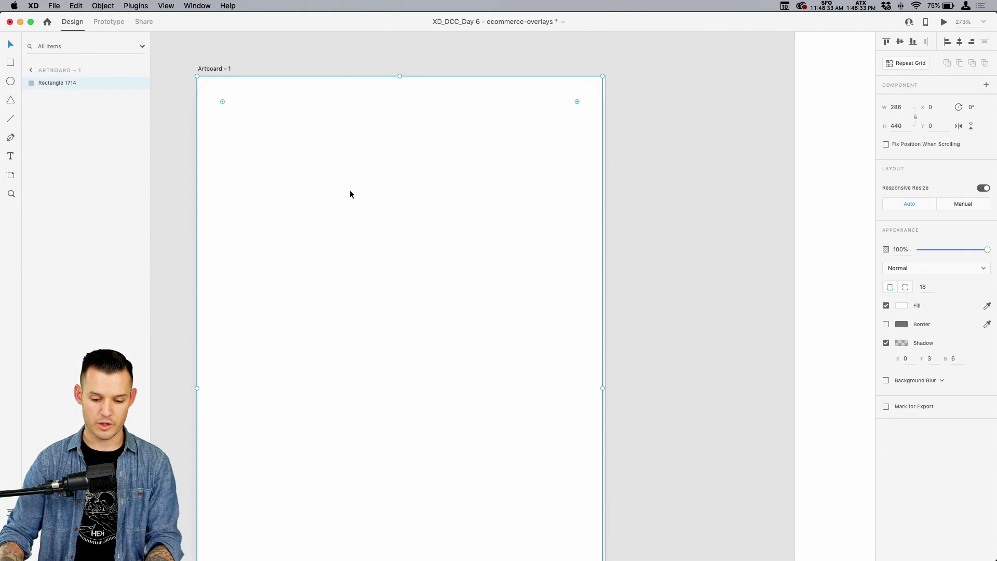
{"action": "key", "text": "super+v"}
{"action": "left_click_drag", "start_coordinate": [472, 486], "coordinate": [419, 185]}
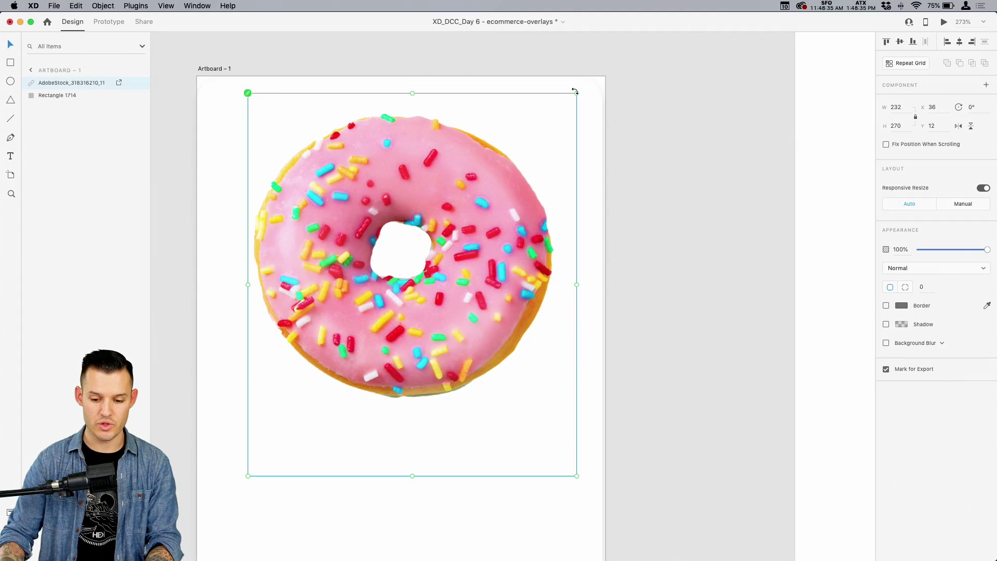
Scale the copied donut image to about 152 × 176 and place it at about X 72, Y 55.
{"action": "left_click_drag", "start_coordinate": [575, 91], "coordinate": [518, 138]}
{"action": "mouse_move", "coordinate": [437, 224]}
{"action": "left_mouse_down"}
{"action": "mouse_move", "coordinate": [432, 214]}
{"action": "mouse_move", "coordinate": [441, 239]}
{"action": "mouse_move", "coordinate": [431, 242]}
{"action": "left_mouse_up"}
{"action": "key", "text": "super+2"}
{"action": "key", "text": "super+1"}
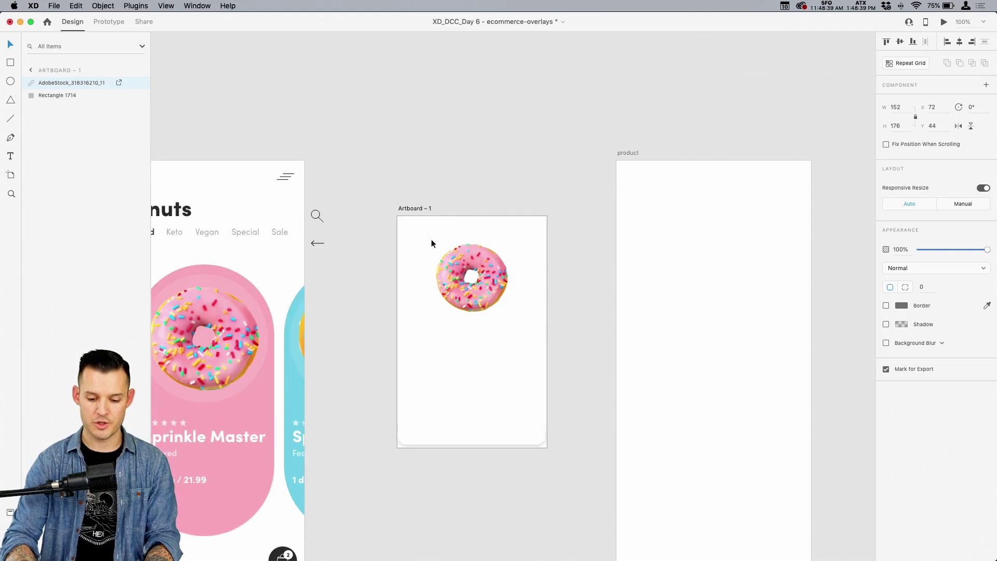
{"action": "key", "text": "z"}
{"action": "left_click", "coordinate": [595, 196]}
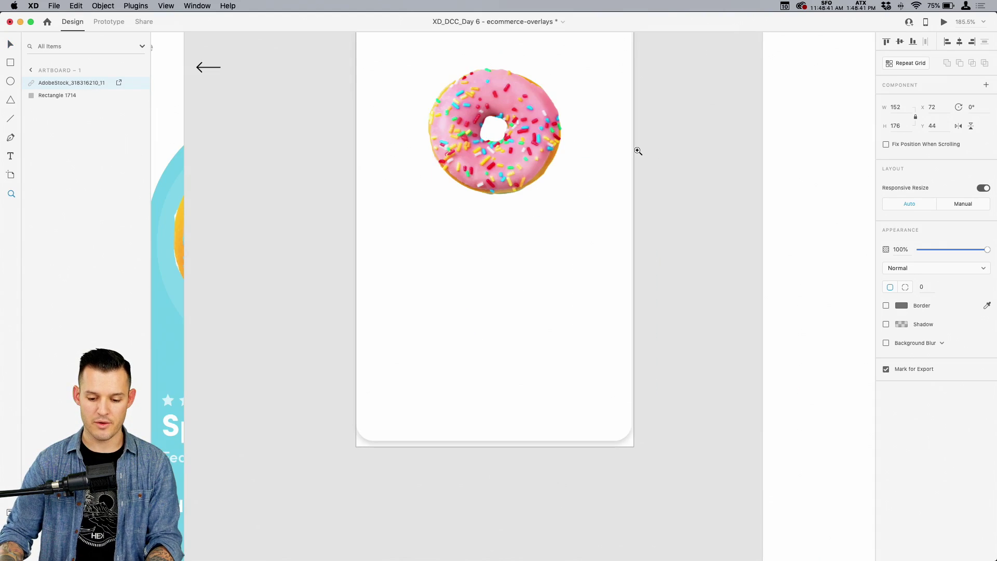
{"action": "key", "text": "v"}
{"action": "scroll", "coordinate": [575, 180], "scroll_direction": "up", "scroll_amount": 3}
{"action": "left_click_drag", "start_coordinate": [503, 196], "coordinate": [503, 206]}
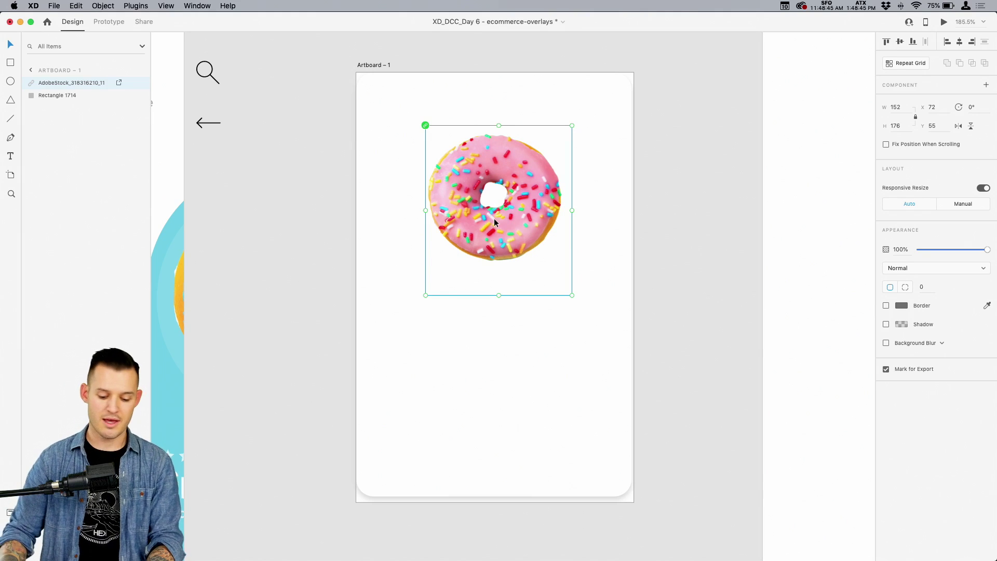
Copy the Donuts heading into the new artboard and place it below the donut at about X 59, Y 264.
{"action": "key", "text": "super+1"}
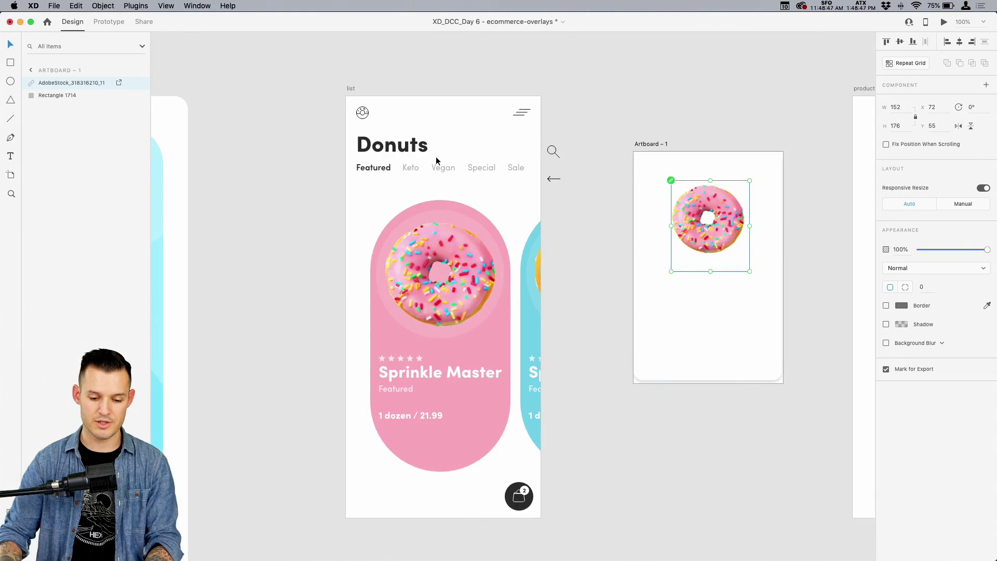
{"action": "left_click", "coordinate": [388, 148]}
{"action": "left_click", "coordinate": [741, 325]}
{"action": "scroll", "coordinate": [741, 325], "scroll_direction": "up", "scroll_amount": 5}
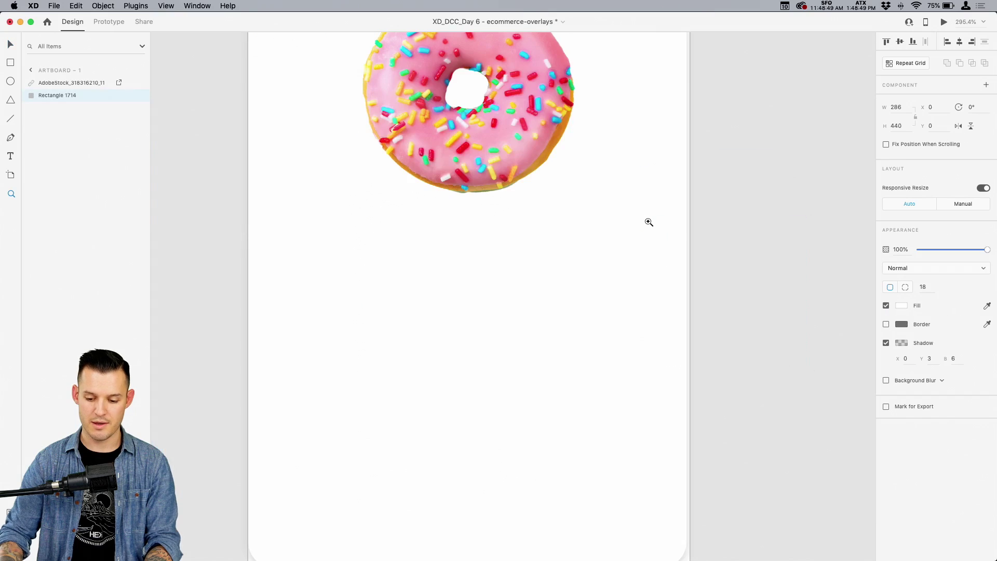
{"action": "left_click", "coordinate": [451, 120]}
{"action": "key", "text": "super+v"}
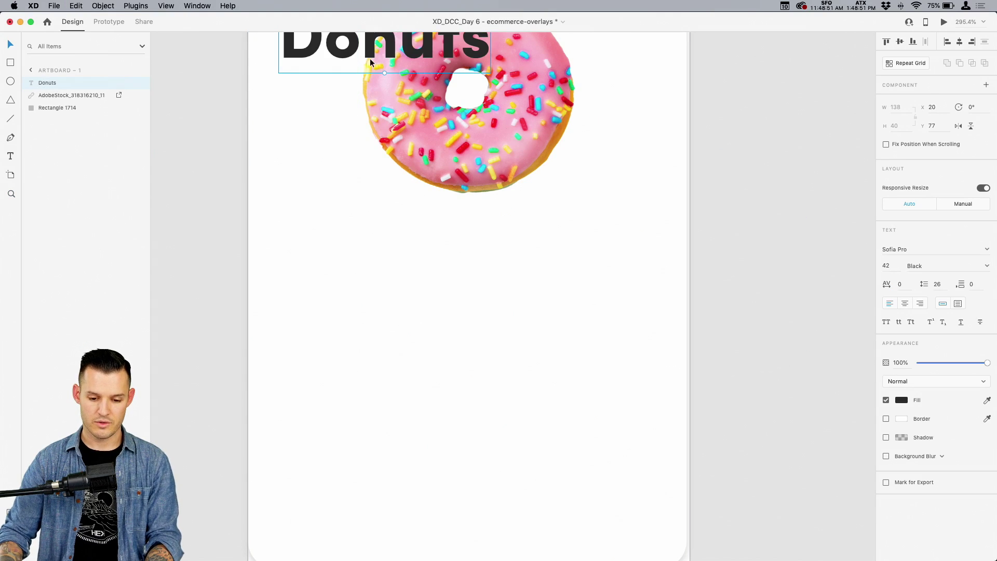
{"action": "left_click_drag", "start_coordinate": [370, 59], "coordinate": [429, 344]}
Change the copied heading's text to "1/2 dozen".
{"action": "double_click", "coordinate": [432, 342]}
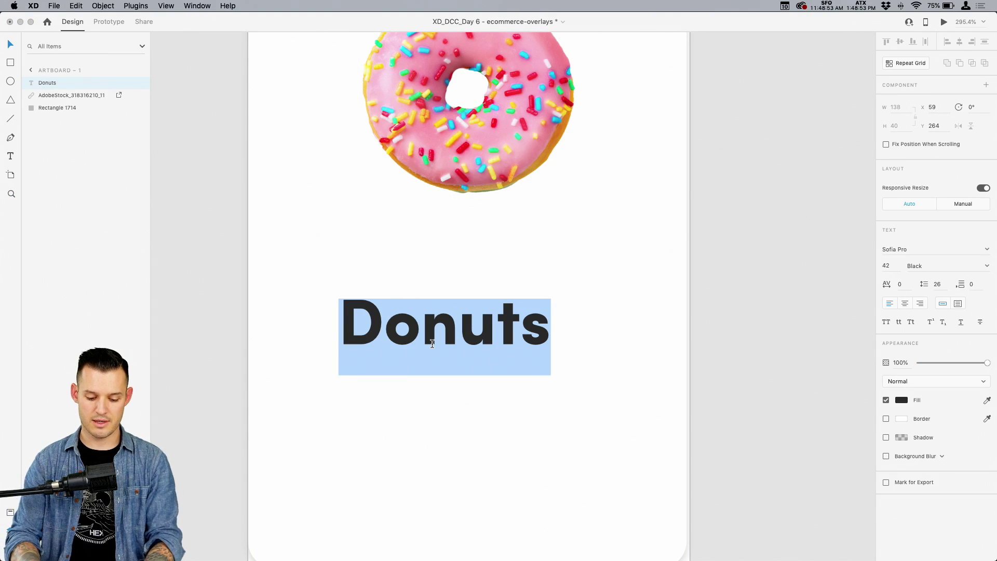
{"action": "type", "text": "1/2 do"}
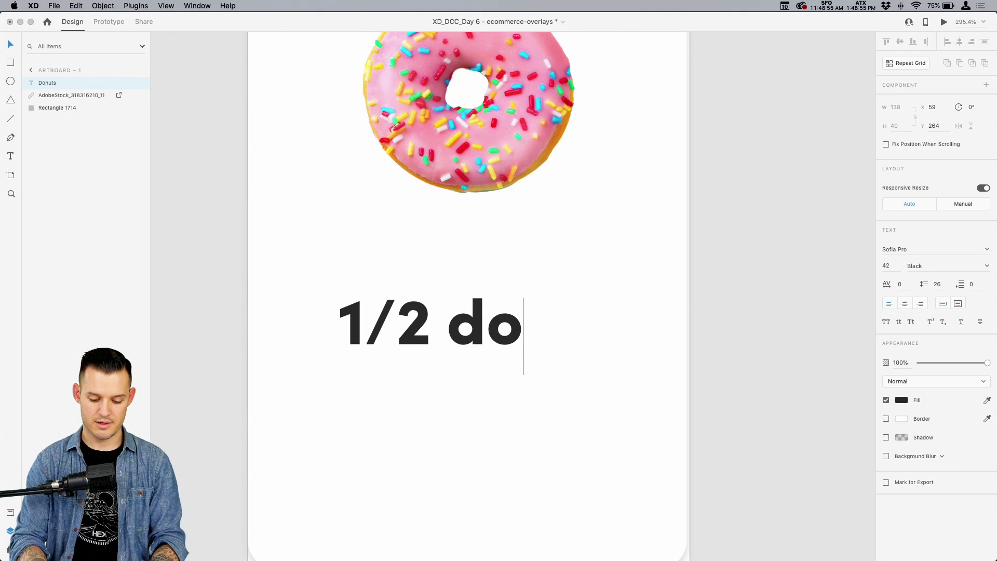
{"action": "type", "text": "zen"}
{"action": "key", "text": "Escape"}
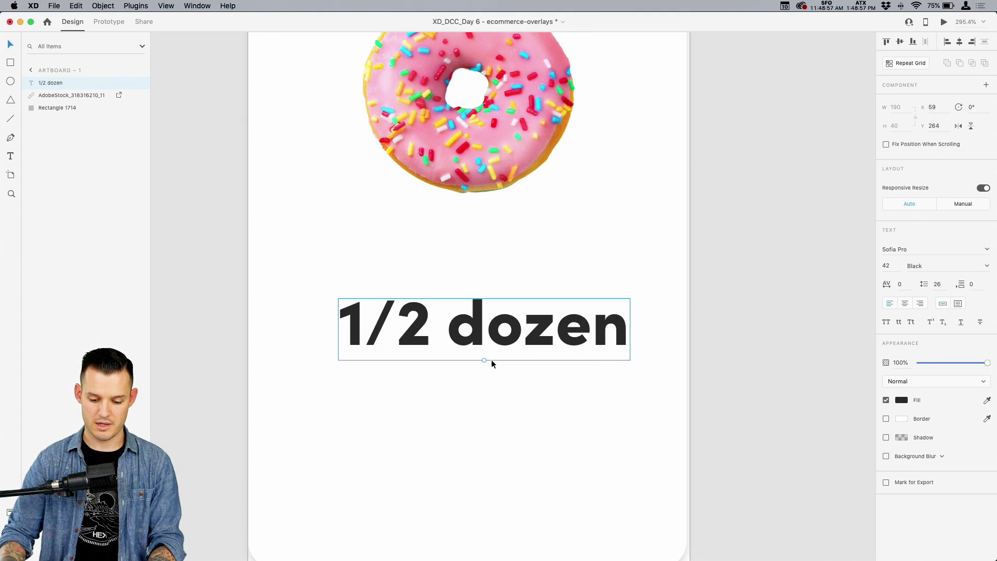
Shrink the 1/2 dozen label to size 16, place it at about X 32, Y 260, and duplicate it below as "1 dozen".
{"action": "left_click_drag", "start_coordinate": [485, 349], "coordinate": [329, 430]}
{"action": "double_click", "coordinate": [326, 367]}
{"action": "key", "text": "BackSpace"}
{"action": "key", "text": "BackSpace"}
{"action": "key", "text": "Escape"}
Duplicate the 1 dozen label below at about Y 342 and change the copy to "10 dozen".
{"action": "key", "text": "Return"}
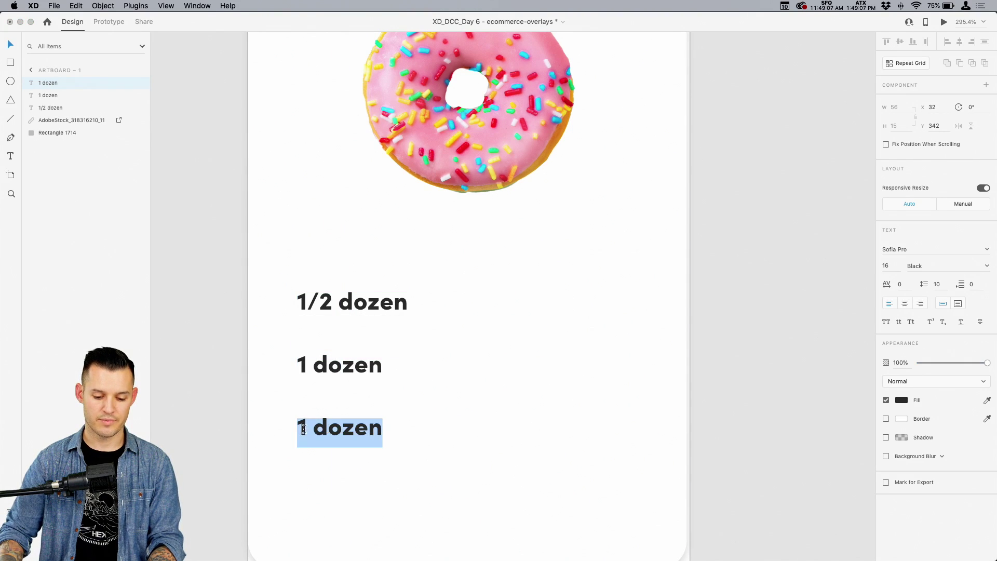
{"action": "left_click", "coordinate": [305, 429]}
{"action": "type", "text": "0"}
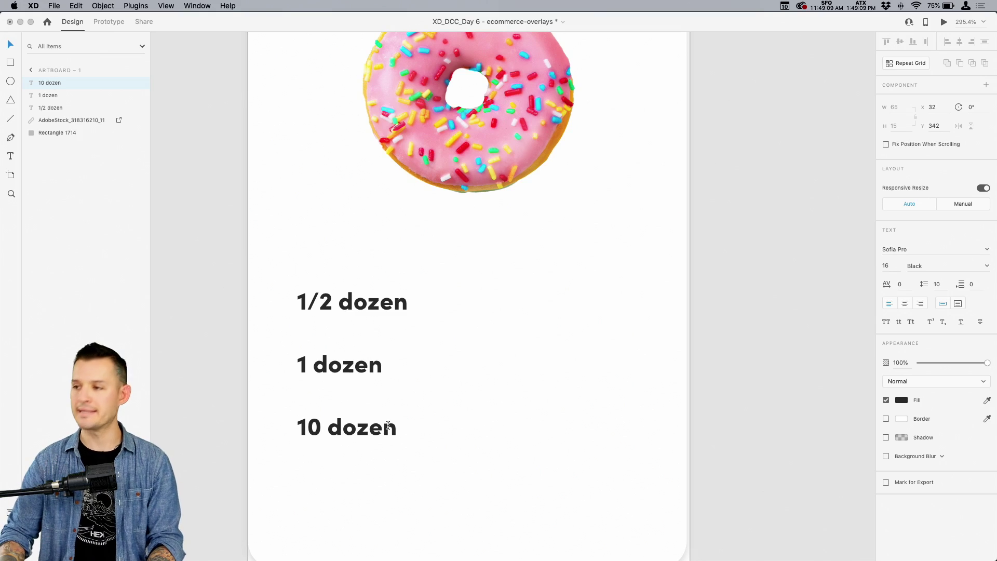
{"action": "key", "text": "Escape"}
Set the font weight of the three quantity labels to Bold.
{"action": "scroll", "coordinate": [471, 451], "scroll_direction": "down", "scroll_amount": 3}
{"action": "scroll", "coordinate": [471, 452], "scroll_direction": "right", "scroll_amount": 2}
{"action": "left_click_drag", "start_coordinate": [427, 389], "coordinate": [264, 200]}
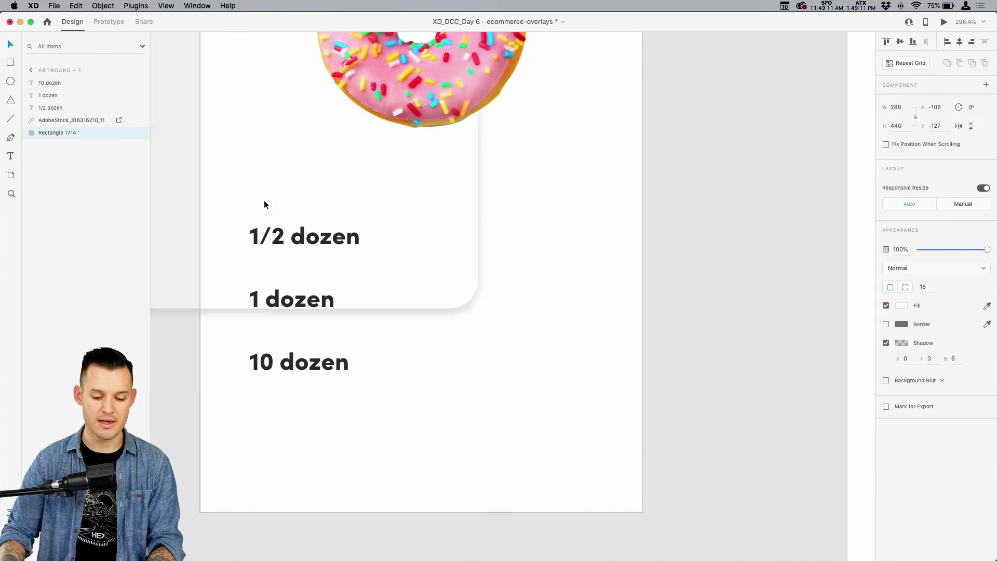
{"action": "key", "text": "super+z"}
{"action": "left_click", "coordinate": [304, 237]}
{"action": "left_click", "coordinate": [313, 300], "text": "shift"}
{"action": "left_click", "coordinate": [298, 362], "text": "shift"}
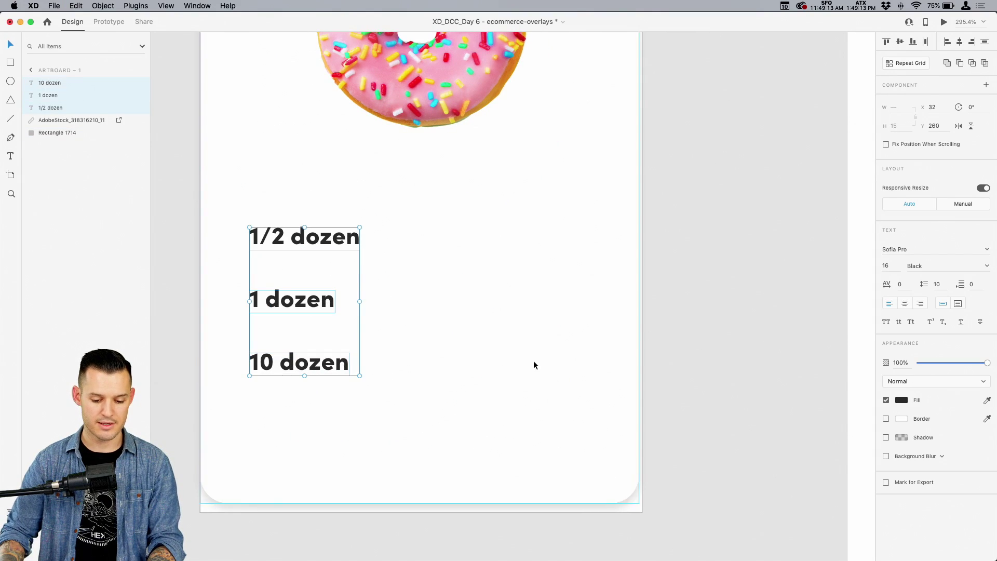
{"action": "left_click", "coordinate": [986, 266]}
{"action": "left_click", "coordinate": [914, 333]}
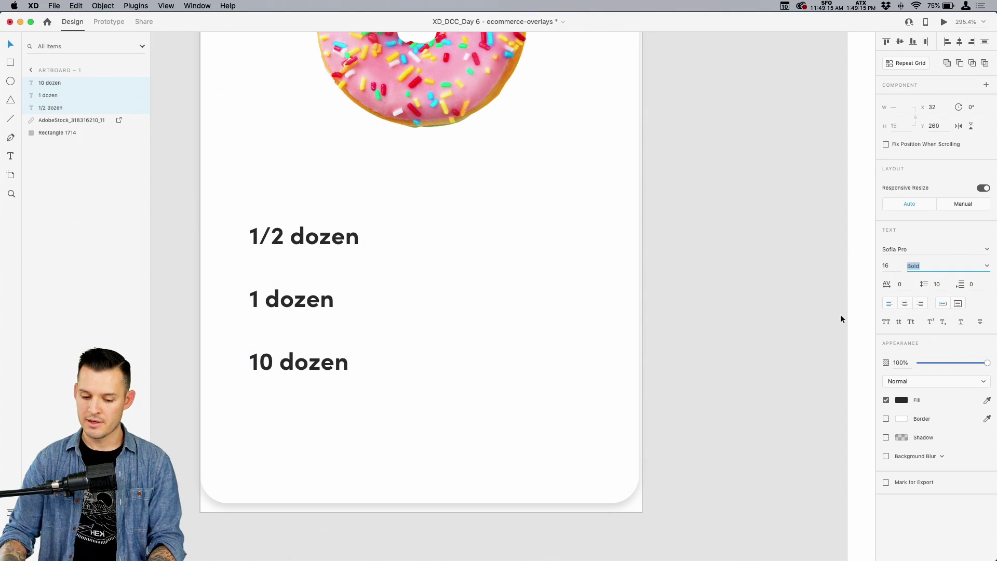
Change the font weight of the three quantity labels to Semi Bold.
{"action": "left_click", "coordinate": [987, 266]}
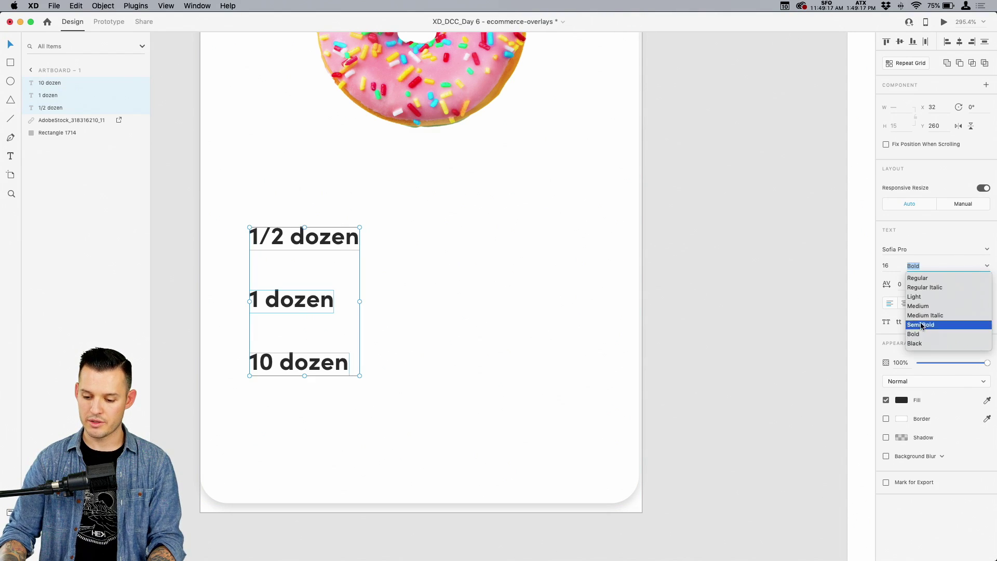
{"action": "left_click", "coordinate": [916, 323]}
{"action": "left_click", "coordinate": [740, 246]}
{"action": "scroll", "coordinate": [738, 241], "scroll_direction": "down", "scroll_amount": 2}
{"action": "scroll", "coordinate": [739, 247], "scroll_direction": "up", "scroll_amount": 1}
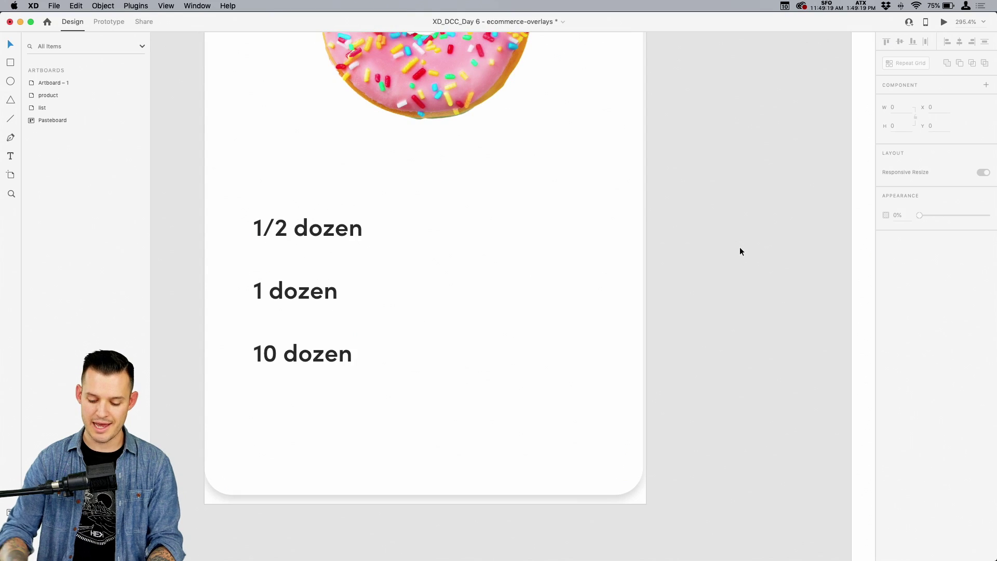
Move the three quantity labels together to about X 109, roughly centred beneath the donut image.
{"action": "key", "text": "super+minus"}
{"action": "left_click", "coordinate": [370, 335]}
{"action": "left_click", "coordinate": [370, 293], "text": "shift"}
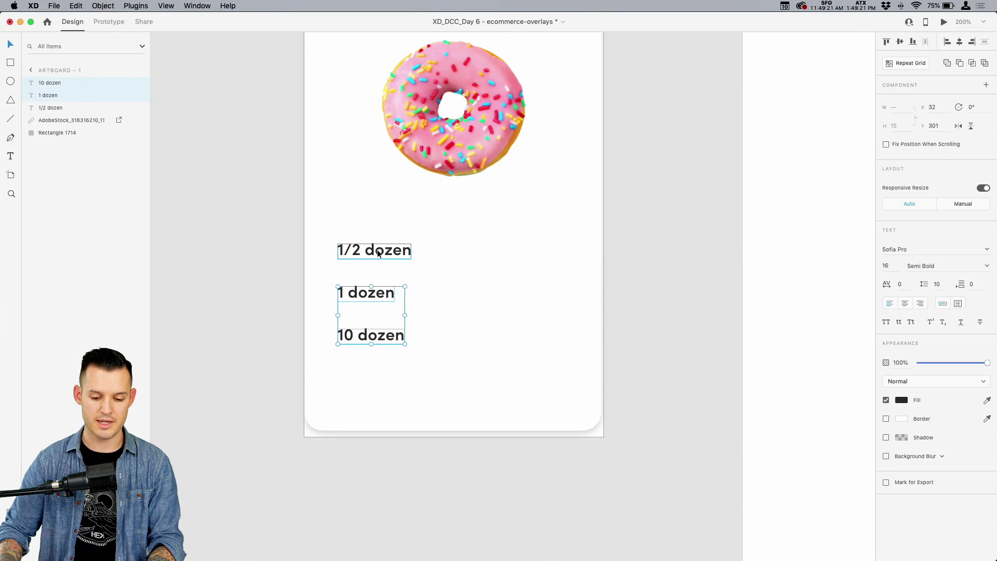
{"action": "left_click", "coordinate": [378, 253], "text": "shift"}
{"action": "left_click_drag", "start_coordinate": [378, 253], "coordinate": [459, 232]}
{"action": "scroll", "coordinate": [505, 241], "scroll_direction": "up", "scroll_amount": 2}
{"action": "left_click", "coordinate": [505, 240]}
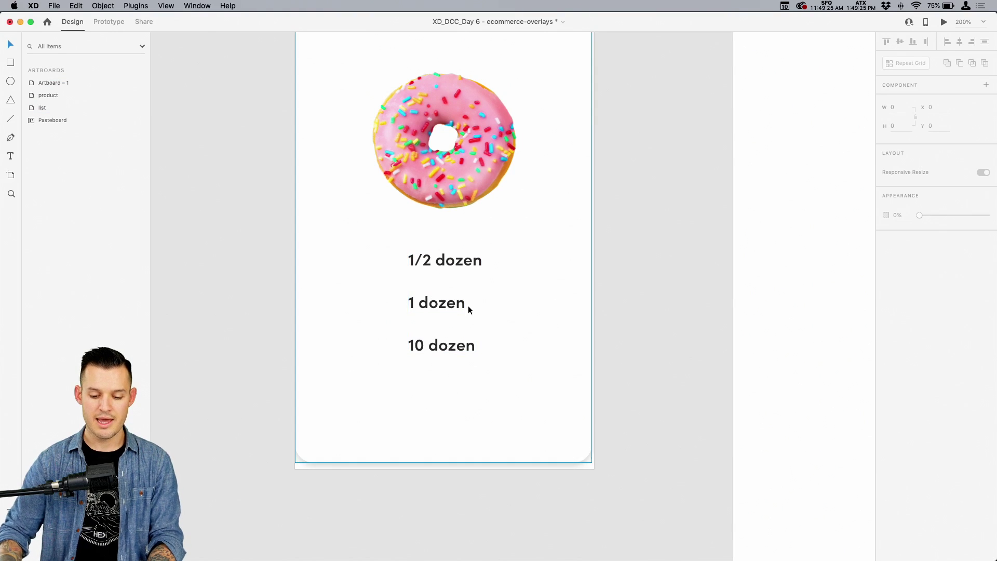
Lower the opacity of the 1 dozen and 10 dozen labels to 39%.
{"action": "scroll", "coordinate": [469, 309], "scroll_direction": "down", "scroll_amount": 3}
{"action": "scroll", "coordinate": [614, 496], "scroll_direction": "up", "scroll_amount": 3}
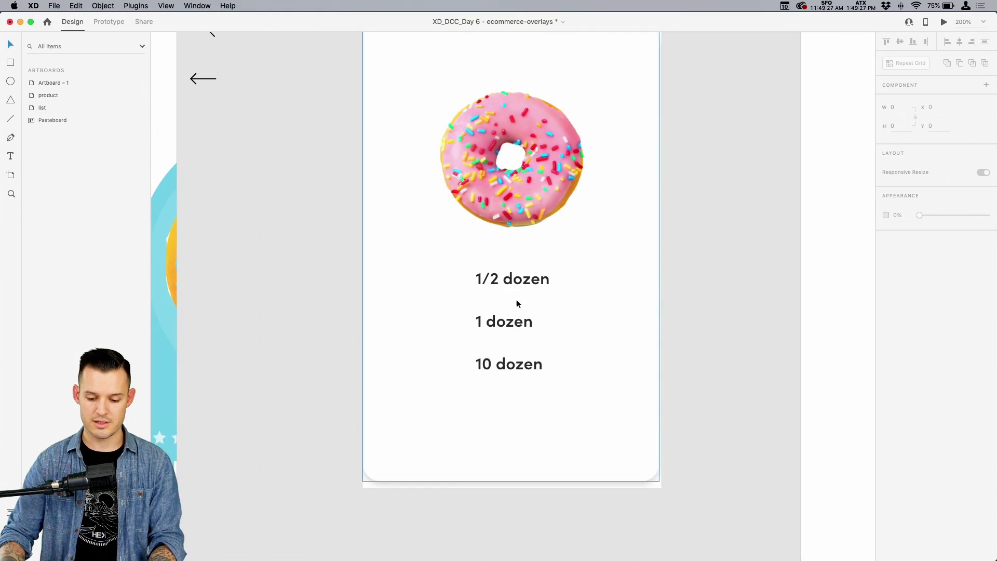
{"action": "scroll", "coordinate": [516, 299], "scroll_direction": "up", "scroll_amount": 3}
{"action": "left_click", "coordinate": [497, 341]}
{"action": "left_click", "coordinate": [500, 418], "text": "shift"}
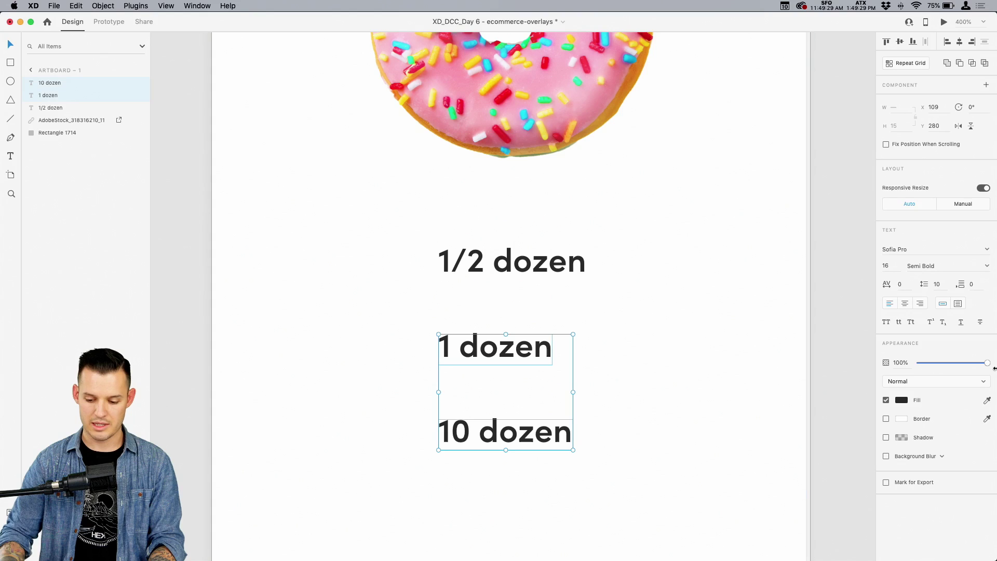
{"action": "left_click_drag", "start_coordinate": [958, 362], "coordinate": [945, 363]}
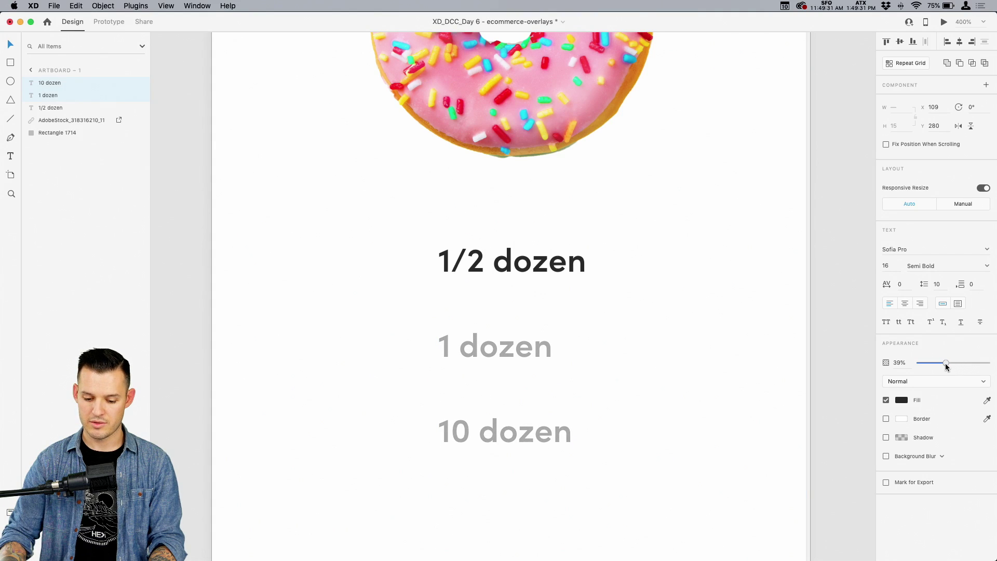
{"action": "left_click", "coordinate": [831, 286]}
Draw an open check mark about 23 × 15 px with the Pen tool, just after the 1/2 dozen label.
{"action": "key", "text": "p"}
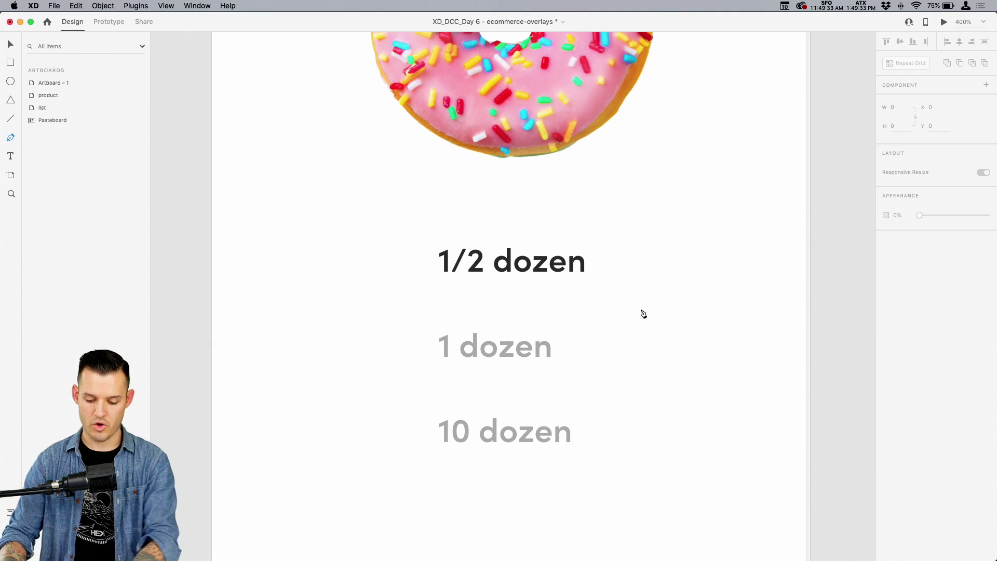
{"action": "left_click", "coordinate": [618, 257]}
{"action": "left_click", "coordinate": [634, 272]}
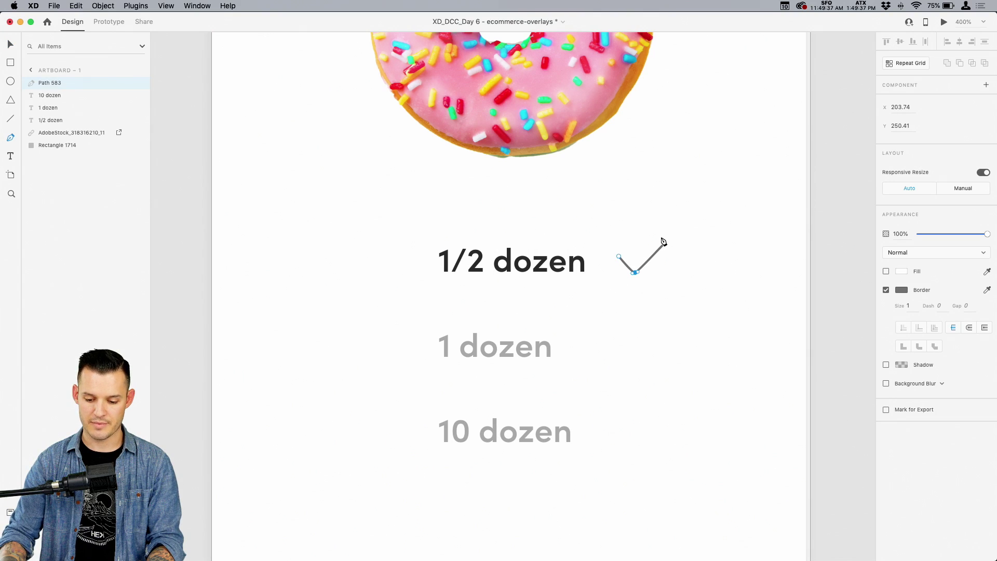
{"action": "left_click", "coordinate": [666, 240]}
{"action": "key", "text": "Escape"}
{"action": "key", "text": "Escape"}
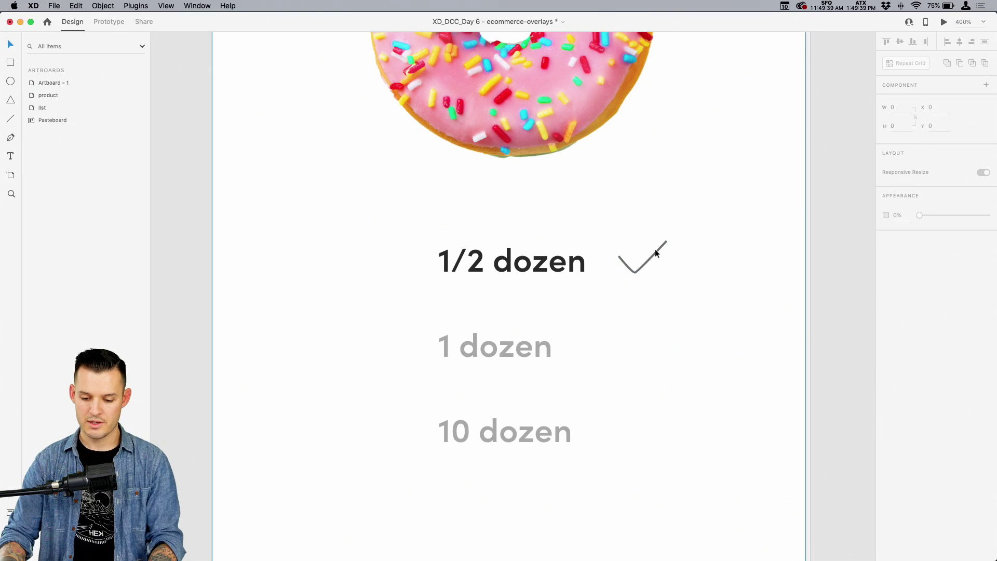
Give the check mark's border round caps, round joins and a size of 3.
{"action": "left_click", "coordinate": [655, 250]}
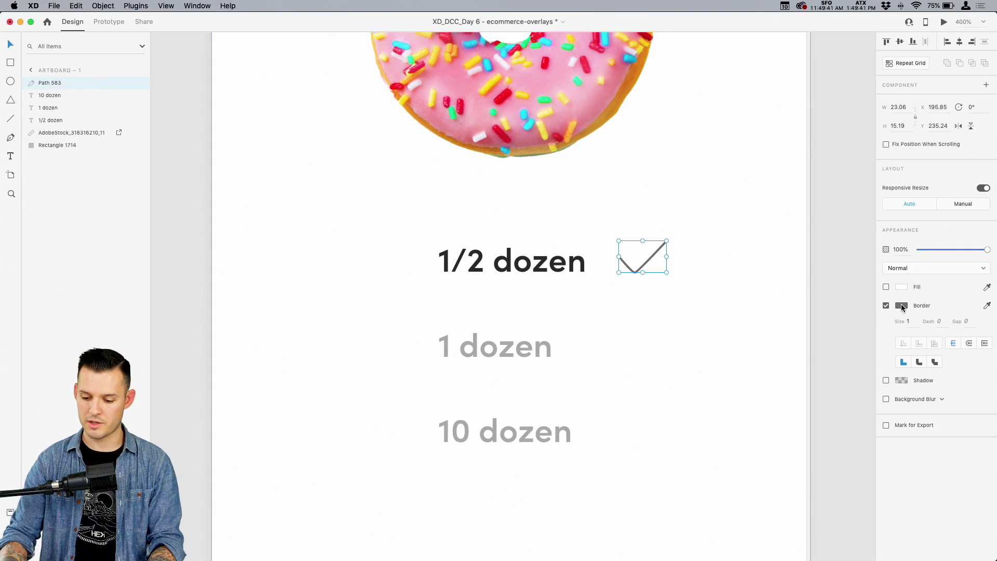
{"action": "left_click", "coordinate": [901, 306]}
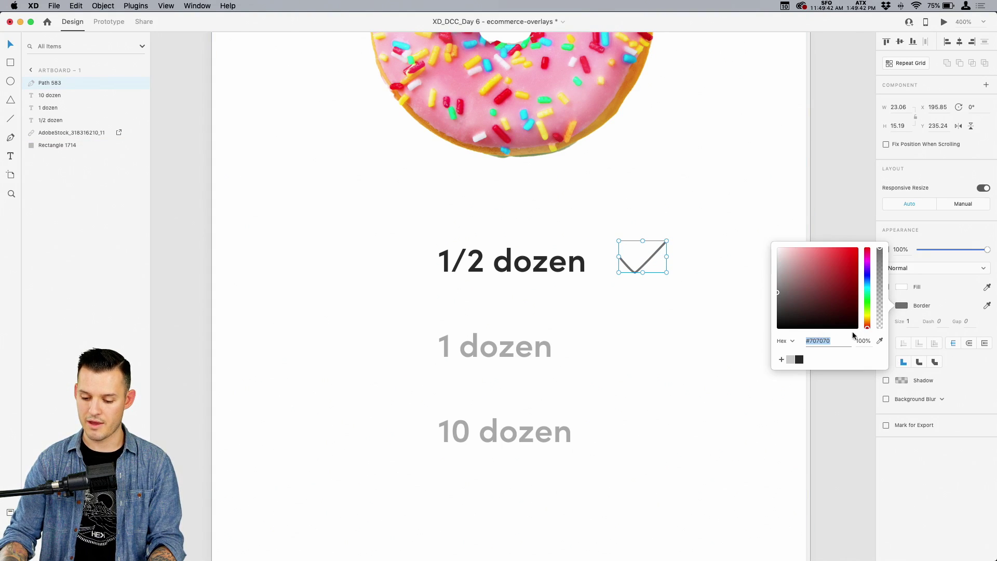
{"action": "left_click", "coordinate": [922, 439]}
{"action": "left_click", "coordinate": [969, 343]}
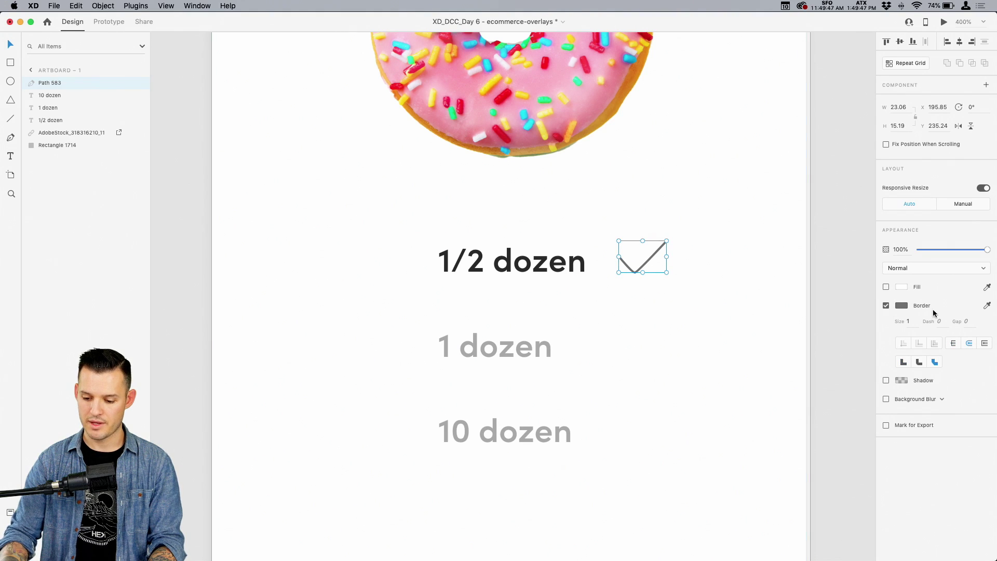
{"action": "key", "text": "Up"}
{"action": "key", "text": "Up"}
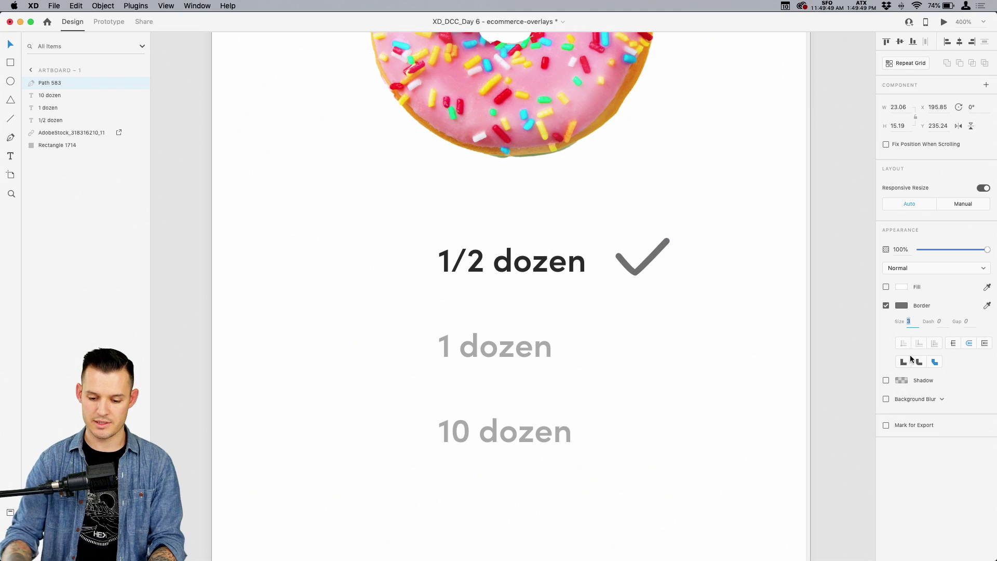
Shrink the check mark to about 13 × 8 px, move it closer to 1/2 dozen, and set its border colour to #000000.
{"action": "left_click_drag", "start_coordinate": [667, 241], "coordinate": [622, 261]}
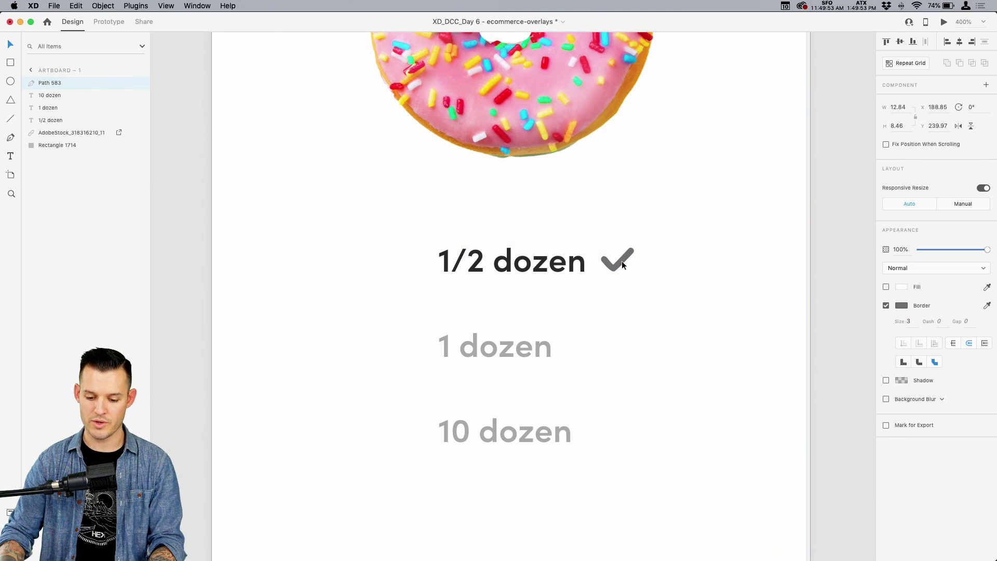
{"action": "left_click", "coordinate": [903, 305]}
{"action": "left_click_drag", "start_coordinate": [795, 312], "coordinate": [721, 393]}
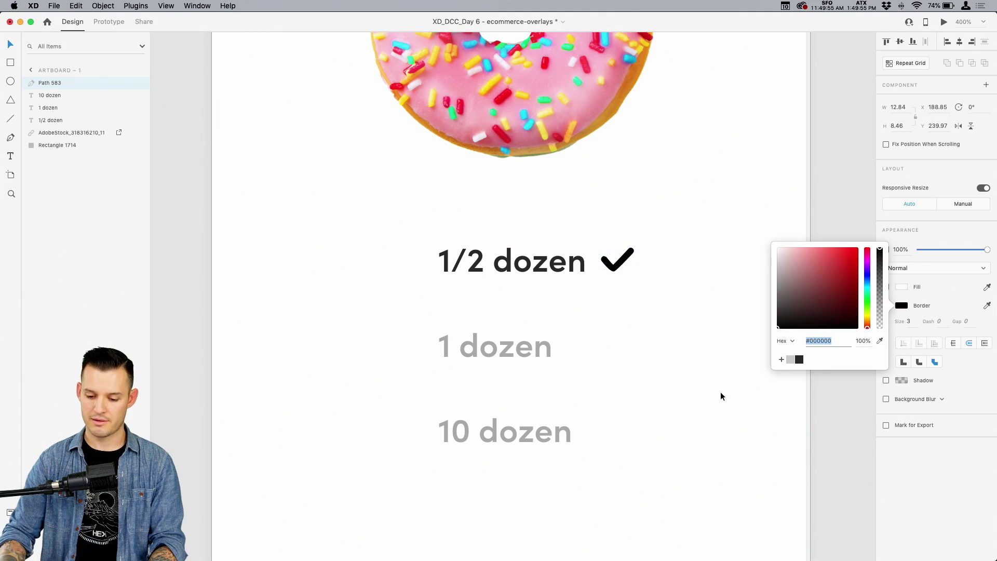
{"action": "left_click", "coordinate": [753, 400]}
Draw a button rectangle about 192 × 39 px below the 10 dozen label, at about X 52, Y 377.
{"action": "key", "text": "super+minus"}
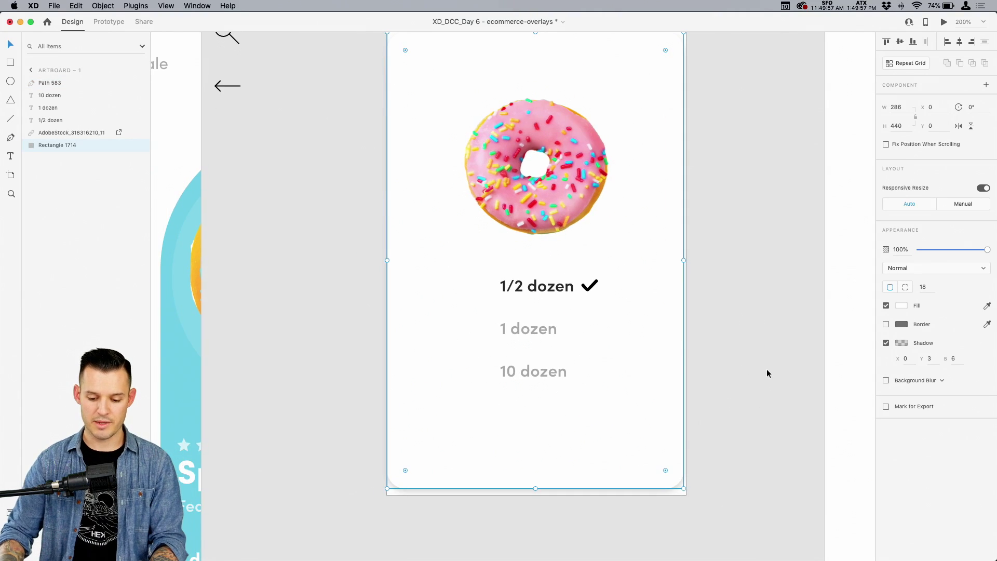
{"action": "key", "text": "r"}
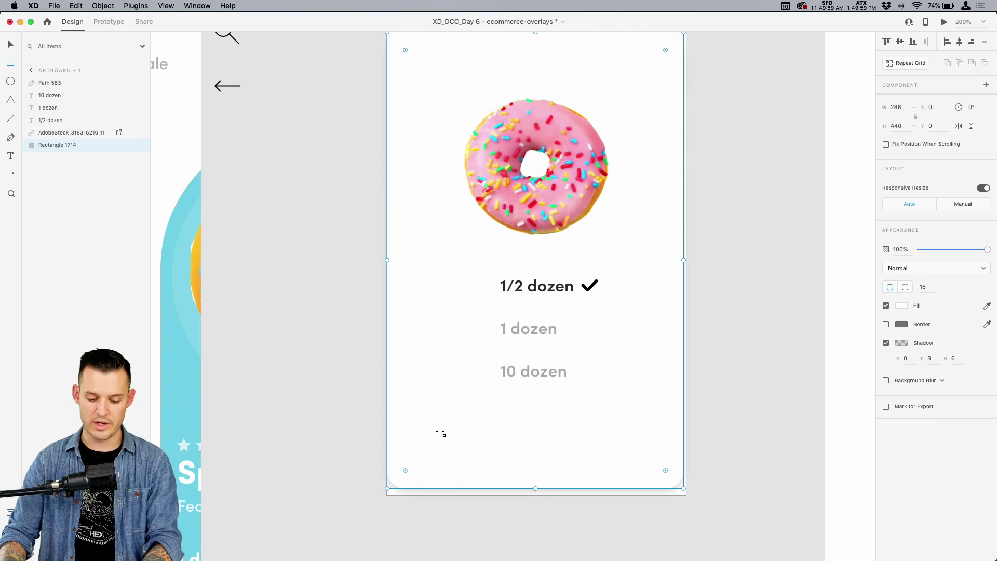
{"action": "left_click_drag", "start_coordinate": [452, 424], "coordinate": [653, 464]}
{"action": "left_click_drag", "start_coordinate": [579, 427], "coordinate": [569, 434]}
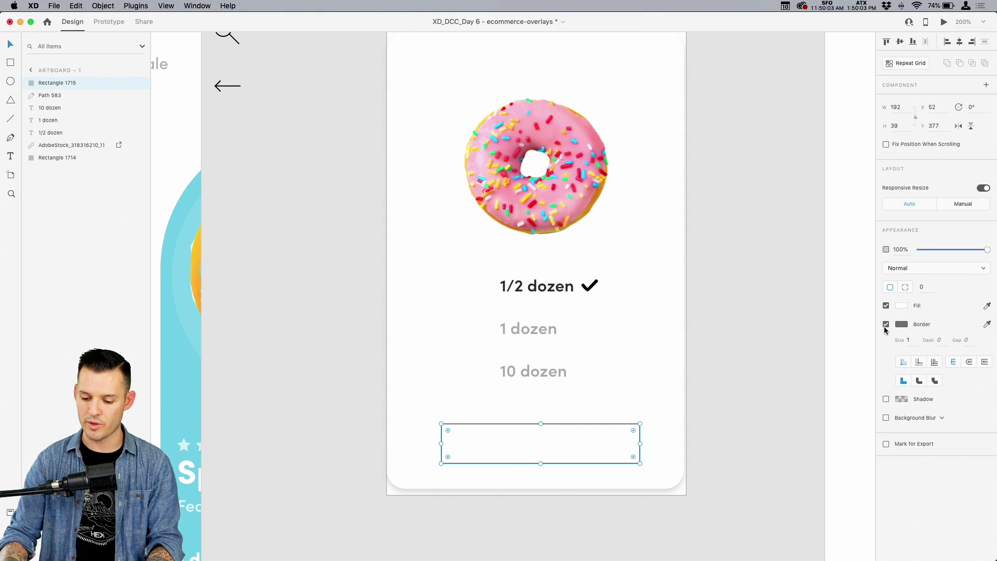
Remove the button rectangle's border and fill it with pink sampled from the donut image.
{"action": "left_click", "coordinate": [885, 325]}
{"action": "left_click", "coordinate": [902, 306]}
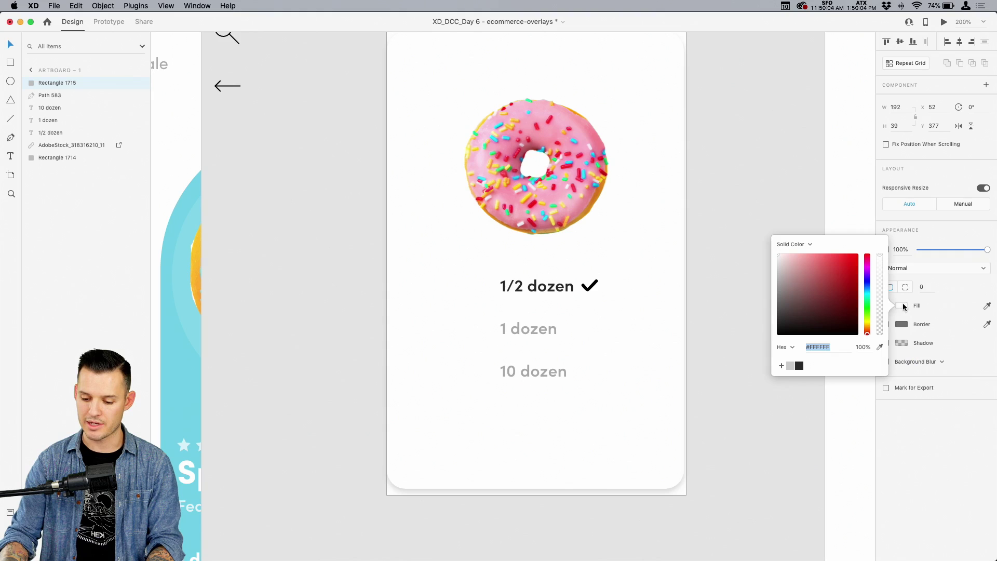
{"action": "left_click", "coordinate": [881, 347]}
{"action": "left_click", "coordinate": [566, 200]}
{"action": "left_click", "coordinate": [573, 453]}
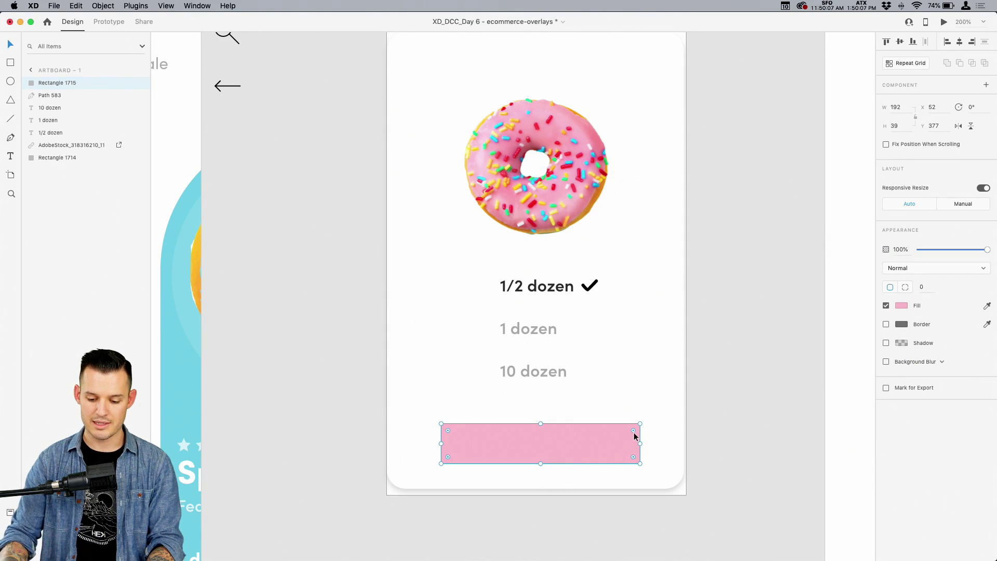
Round the pink button's corners to a radius of 20 and move it up to about Y 368.
{"action": "left_click_drag", "start_coordinate": [634, 434], "coordinate": [619, 443]}
{"action": "left_click", "coordinate": [726, 379]}
{"action": "left_click", "coordinate": [568, 457]}
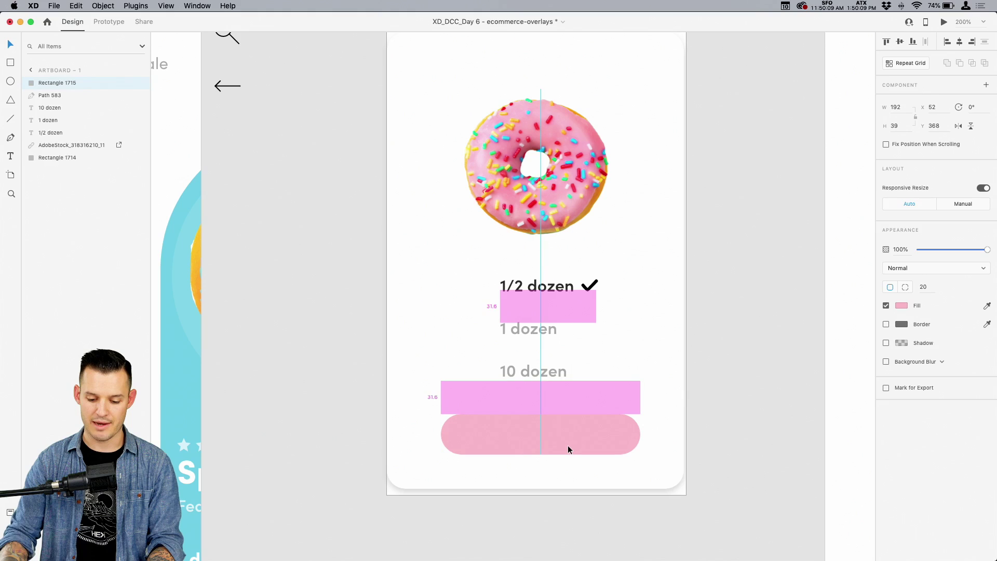
Rename the quantity-selection card's artboard as "overlay".
{"action": "key", "text": "super+1"}
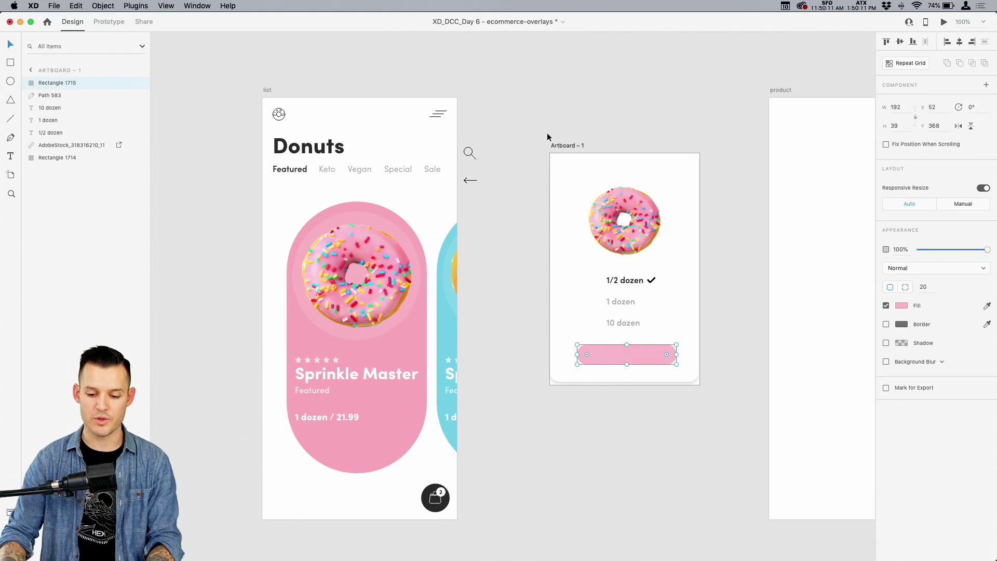
{"action": "key", "text": "Escape"}
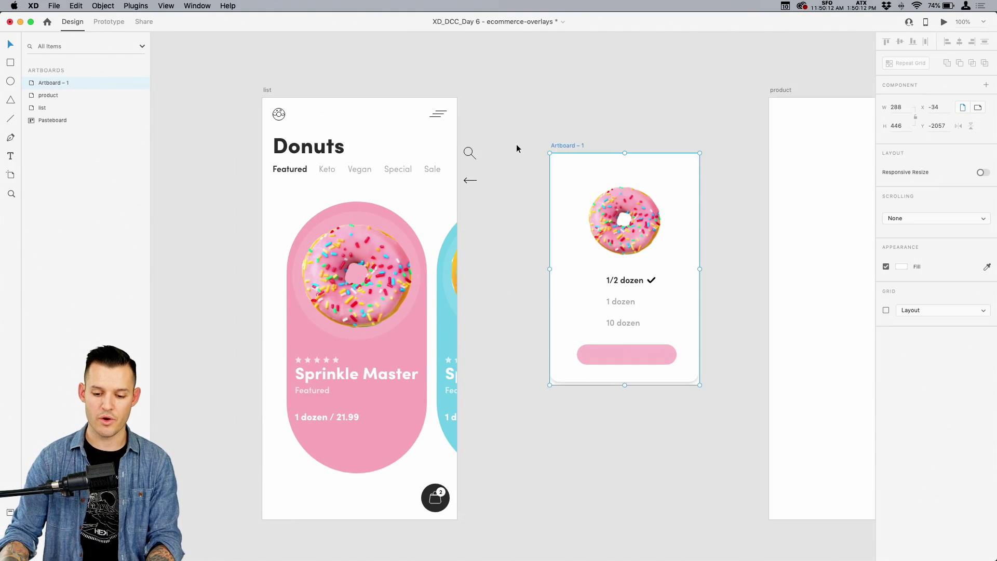
{"action": "double_click", "coordinate": [54, 85]}
{"action": "left_click", "coordinate": [274, 98]}
{"action": "left_click", "coordinate": [374, 63]}
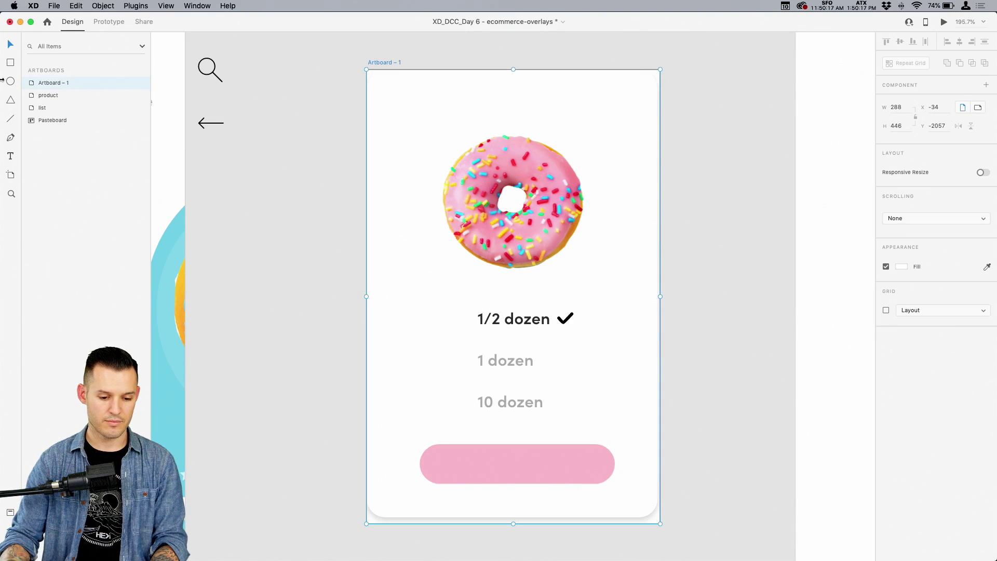
{"action": "double_click", "coordinate": [53, 84]}
{"action": "type", "text": "ov"}
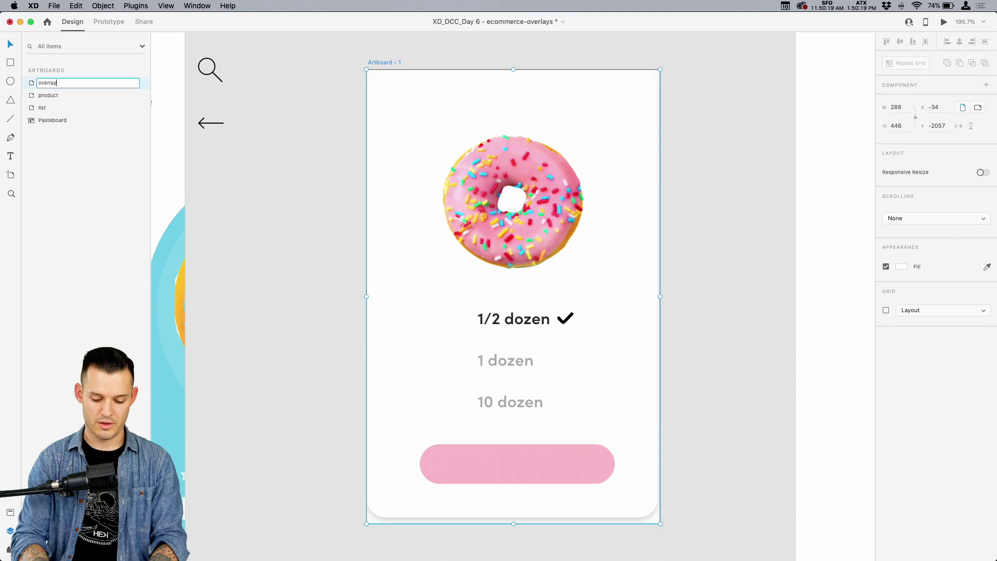
{"action": "type", "text": "erlay"}
{"action": "key", "text": "Return"}
{"action": "left_click", "coordinate": [322, 122]}
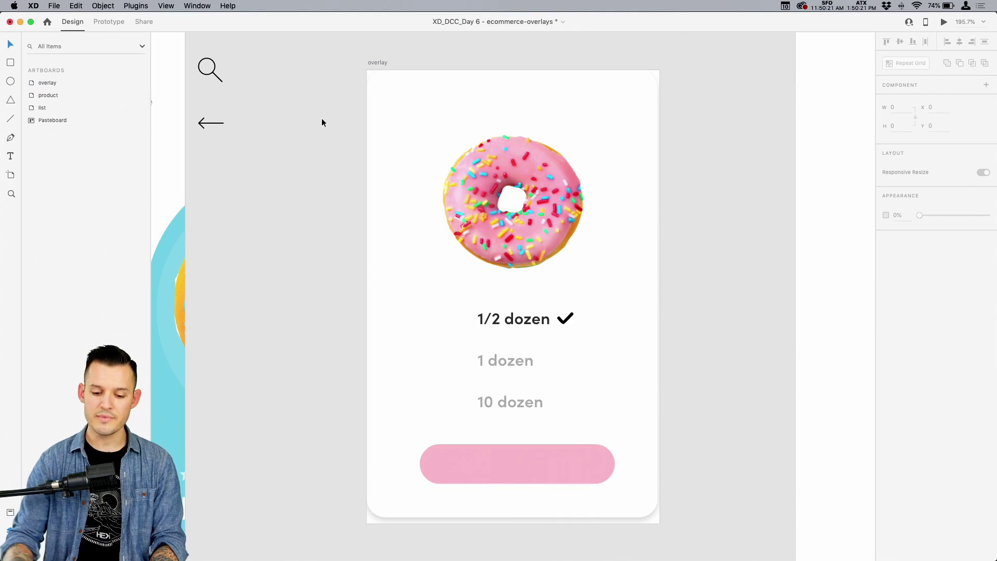
In Prototype mode, link the pink Sprinkle Master card on the list artboard to the overlay artboard.
{"action": "key", "text": "super+1"}
{"action": "scroll", "coordinate": [322, 123], "scroll_direction": "left", "scroll_amount": 5}
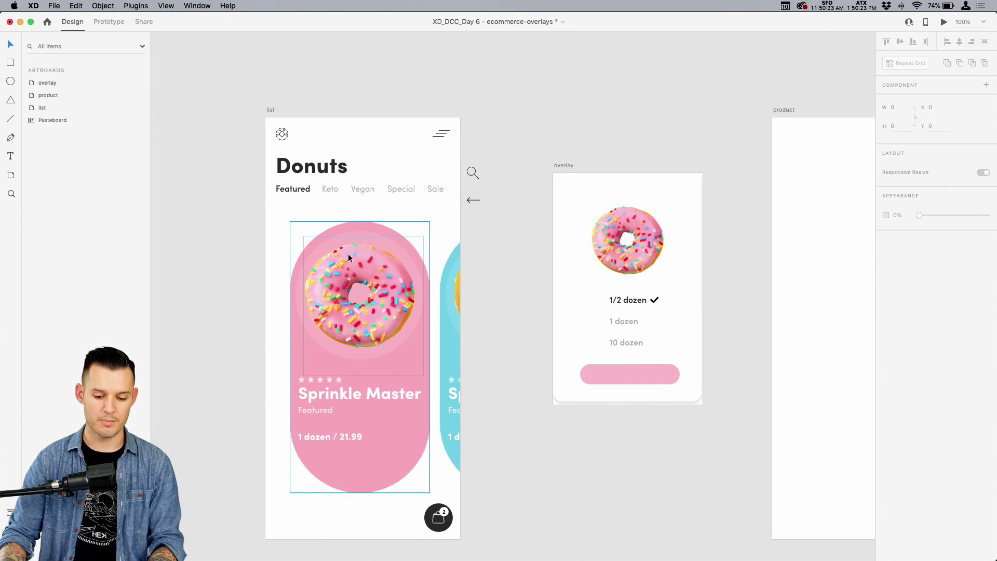
{"action": "left_click", "coordinate": [348, 254]}
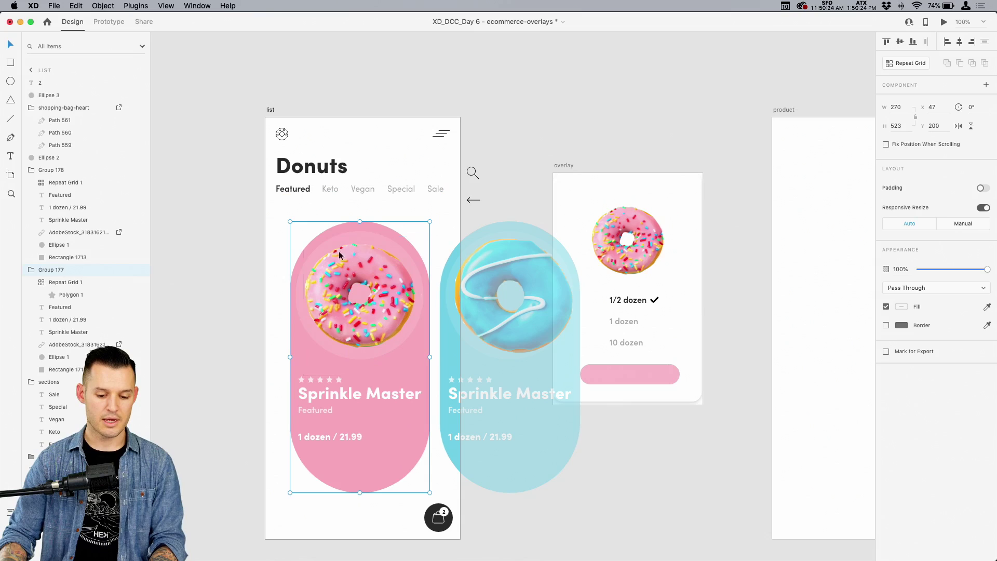
{"action": "left_click", "coordinate": [109, 21]}
{"action": "left_click_drag", "start_coordinate": [430, 357], "coordinate": [551, 174]}
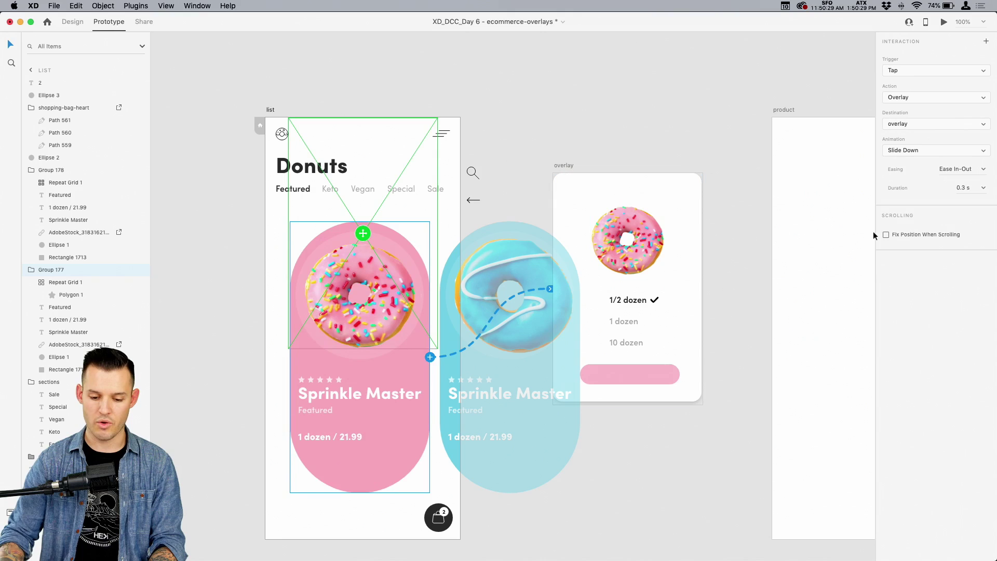
Keep the link's action as Overlay with the overlay artboard as destination, and set its animation to Slide Up.
{"action": "left_click", "coordinate": [915, 98]}
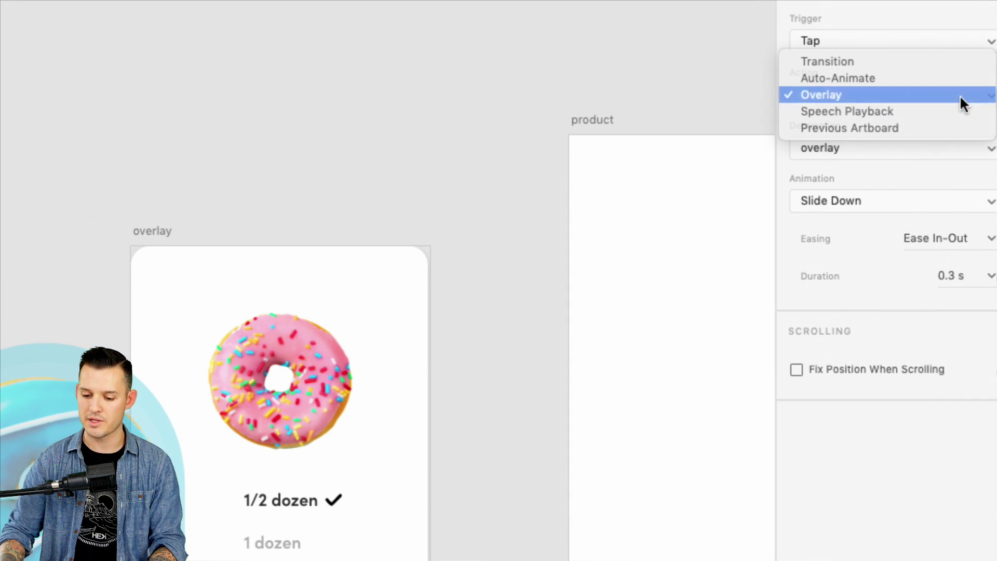
{"action": "left_click", "coordinate": [960, 95]}
{"action": "left_click", "coordinate": [976, 148]}
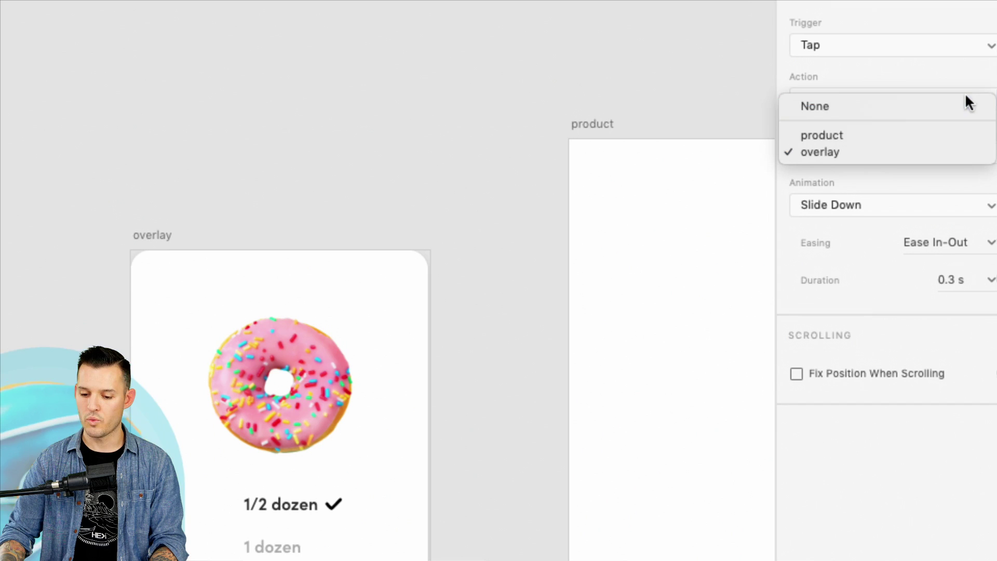
{"action": "left_click", "coordinate": [956, 113]}
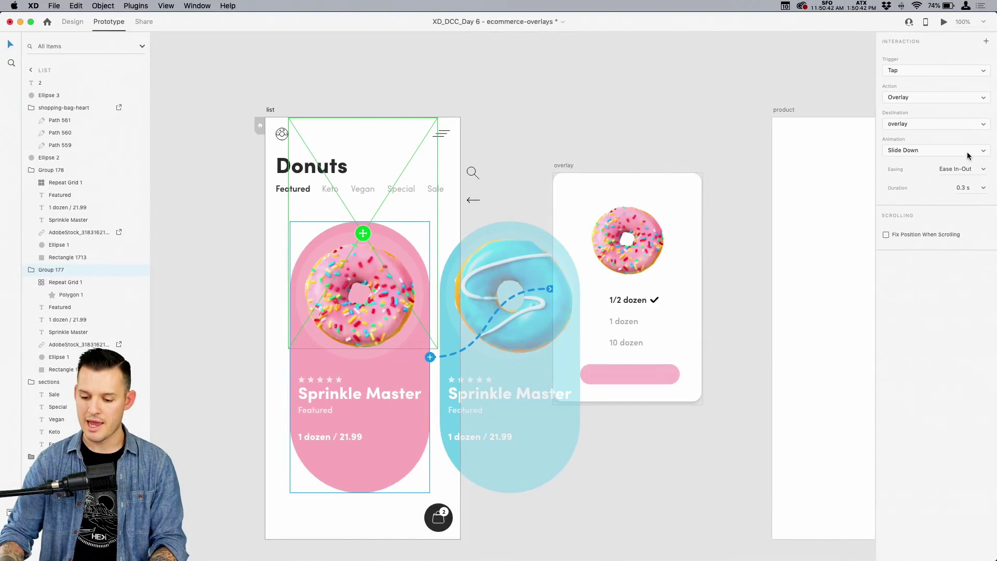
{"action": "left_click", "coordinate": [958, 169]}
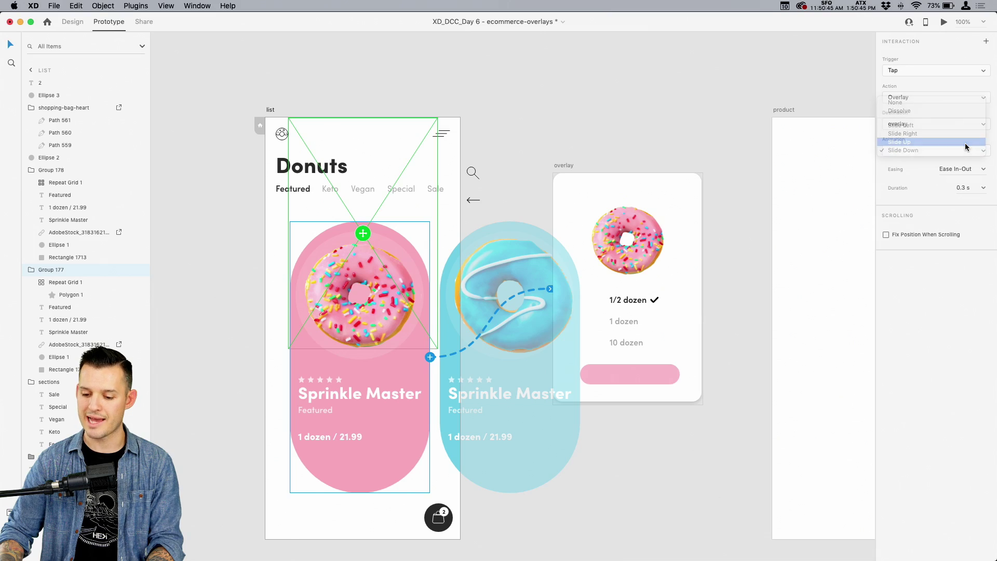
{"action": "left_click", "coordinate": [963, 142]}
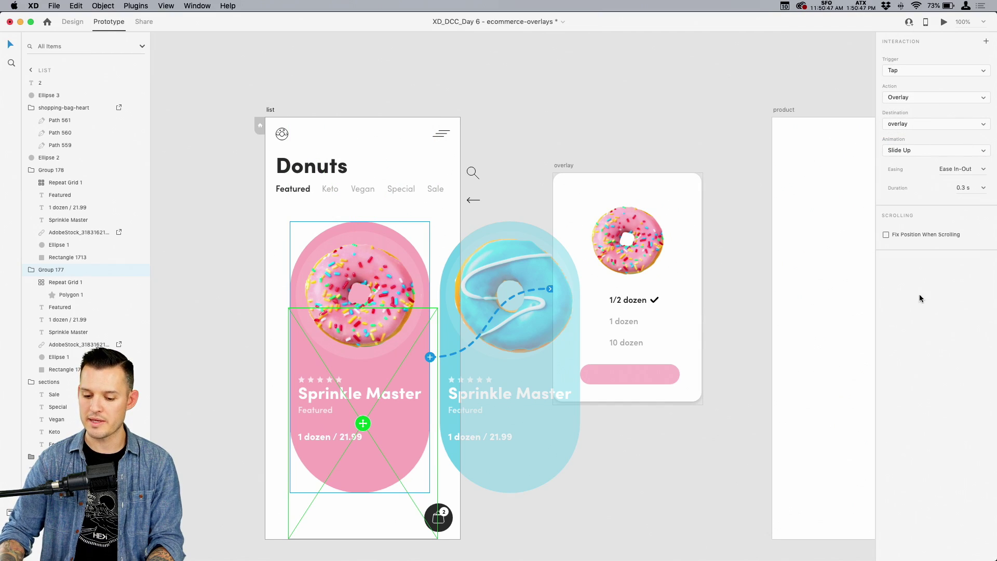
Preview the list artboard and tap the pink Sprinkle Master card to check how the overlay slides in.
{"action": "left_click", "coordinate": [270, 110]}
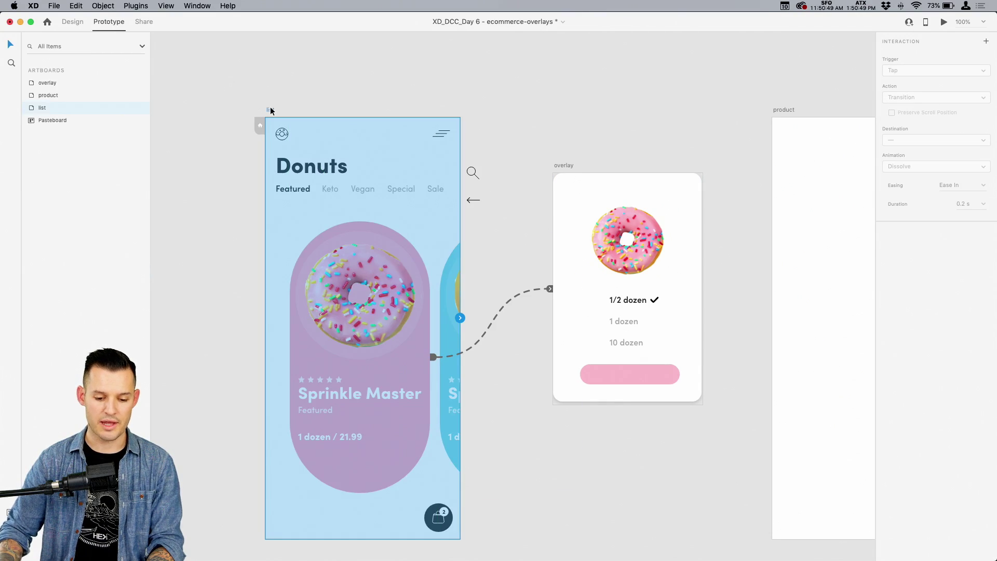
{"action": "left_click", "coordinate": [73, 22]}
{"action": "left_click", "coordinate": [945, 23]}
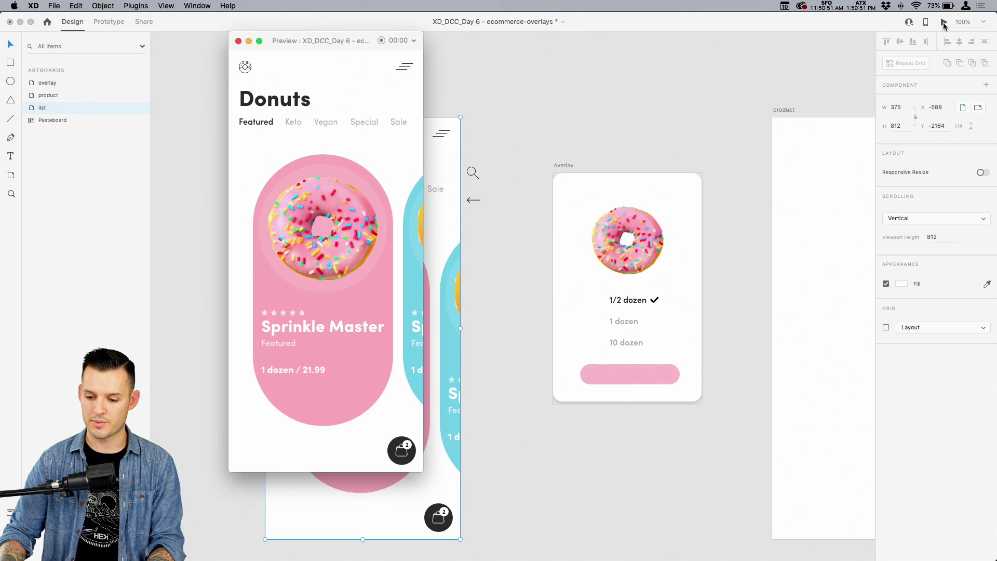
{"action": "left_click", "coordinate": [313, 232]}
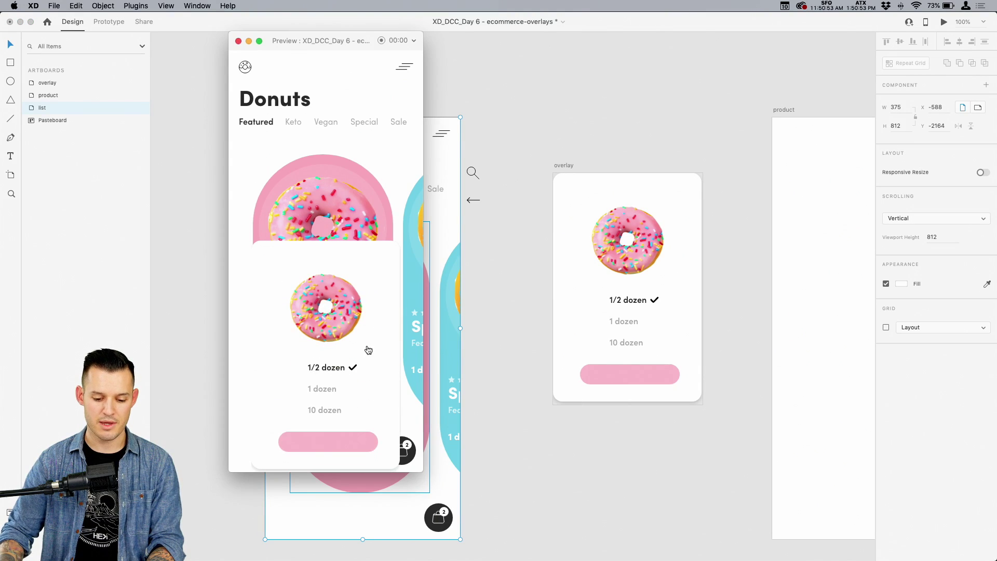
{"action": "left_click", "coordinate": [238, 42]}
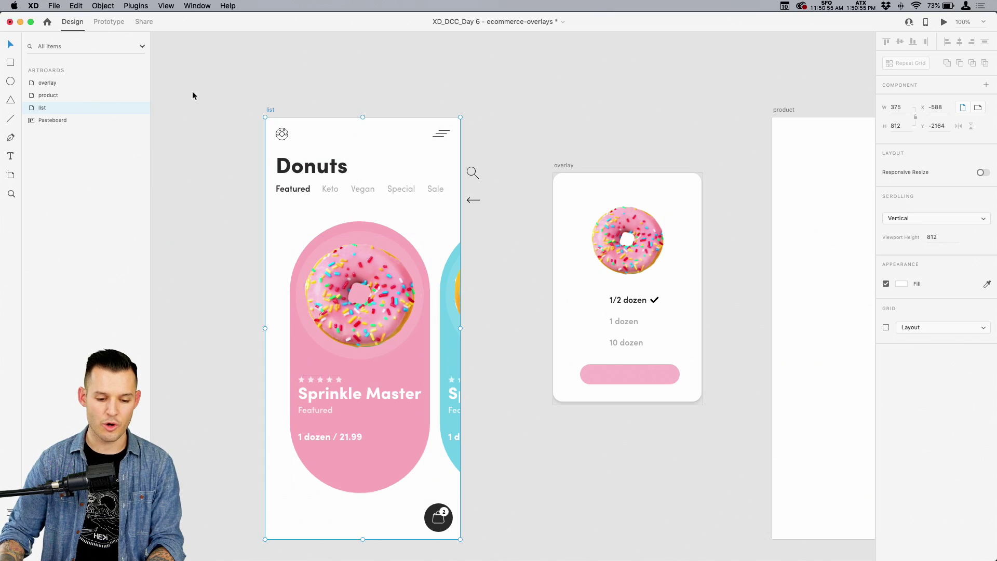
In Prototype mode, move the overlay's placement frame up on the list artboard so it sits centrally over the pink card.
{"action": "left_click", "coordinate": [109, 21]}
{"action": "left_click", "coordinate": [371, 312]}
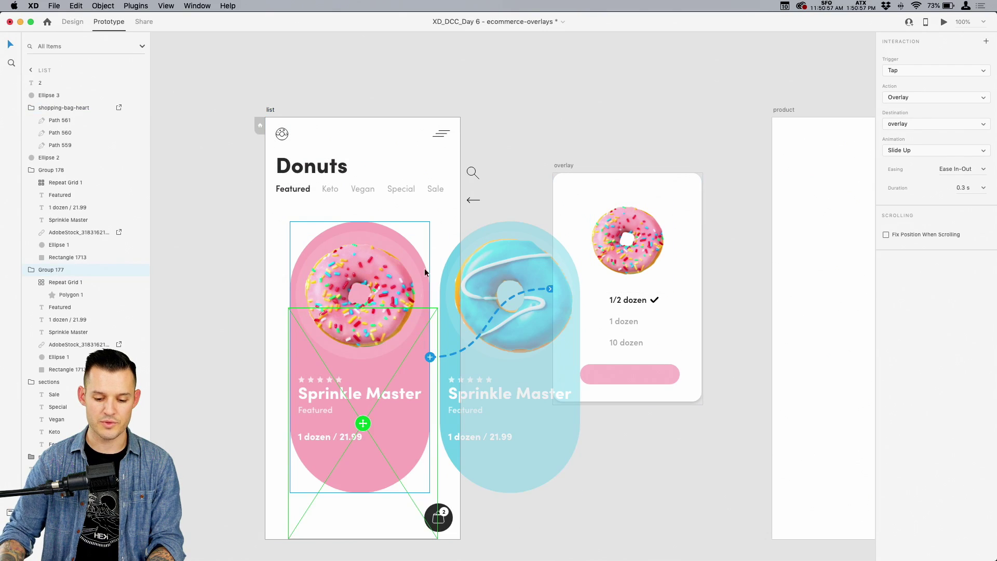
{"action": "key", "text": "super+plus"}
{"action": "scroll", "coordinate": [366, 445], "scroll_direction": "down", "scroll_amount": 5}
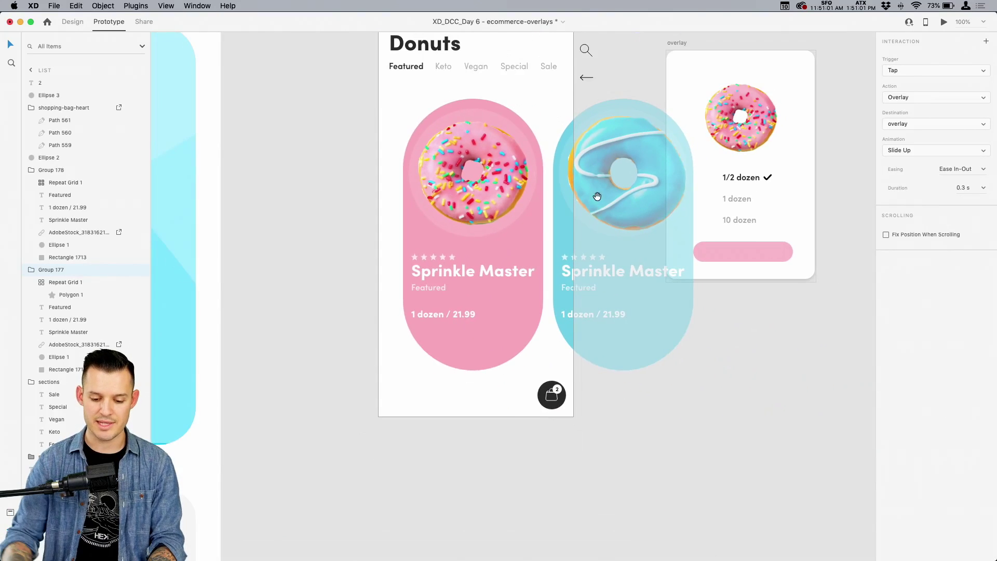
{"action": "left_click_drag", "start_coordinate": [597, 197], "coordinate": [523, 252]}
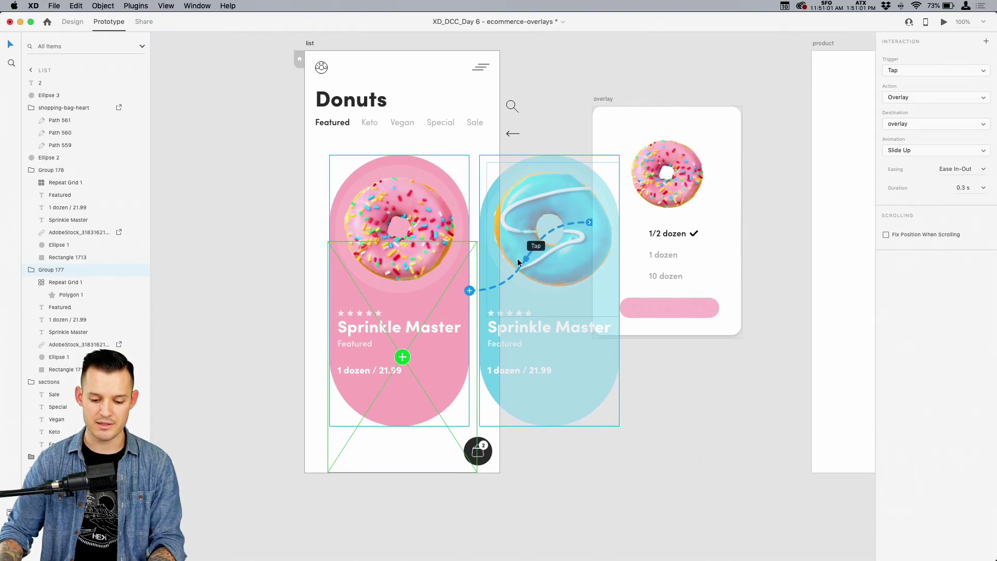
{"action": "left_click_drag", "start_coordinate": [403, 357], "coordinate": [403, 283]}
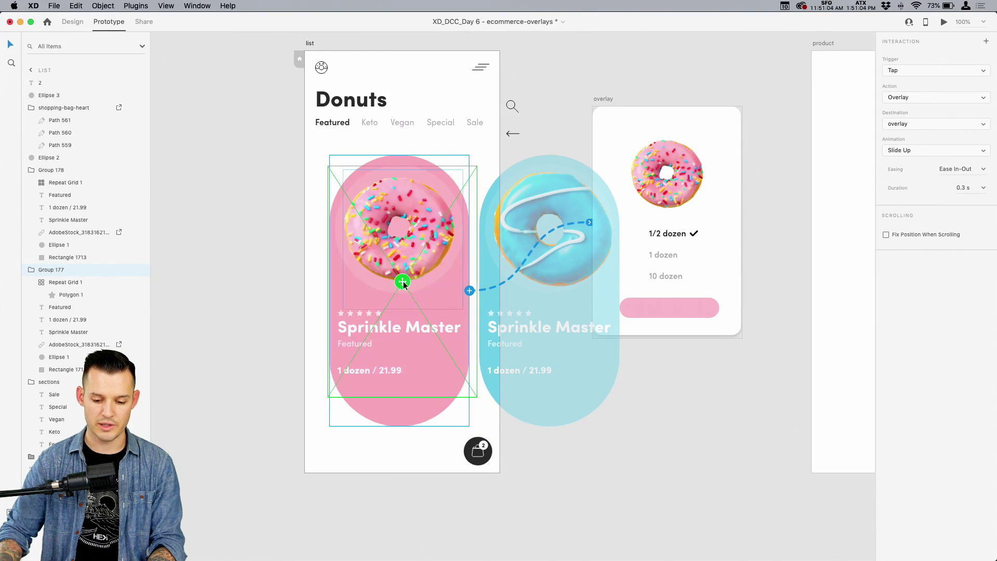
{"action": "left_click", "coordinate": [606, 91]}
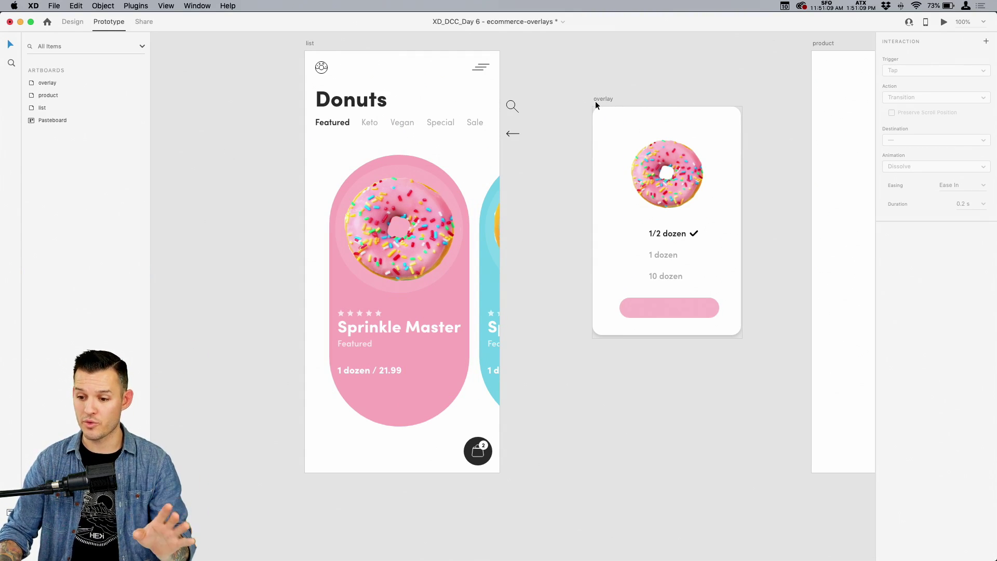
Preview the prototype again and open the overlay from the pink card to check its raised placement.
{"action": "left_click", "coordinate": [944, 23]}
{"action": "left_click", "coordinate": [329, 240]}
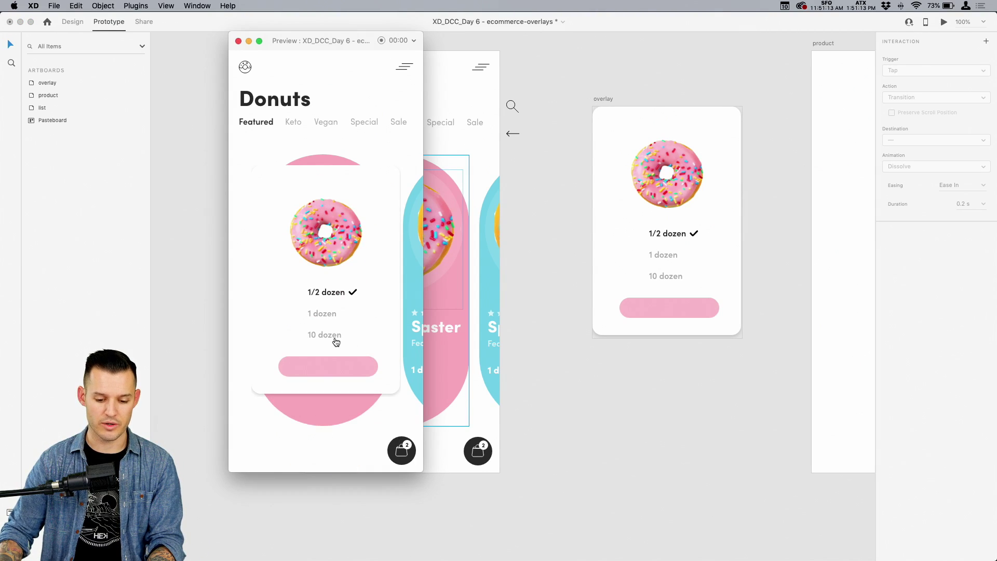
{"action": "left_click", "coordinate": [237, 41]}
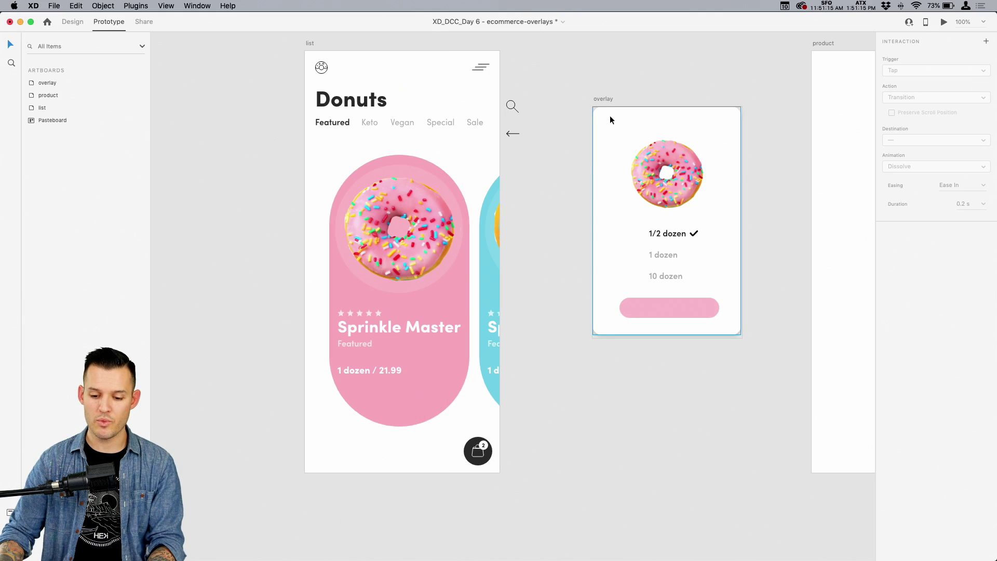
In Design mode, give the white background rectangle on the overlay artboard a border coloured #F2F2F2.
{"action": "left_click", "coordinate": [611, 118]}
{"action": "left_click", "coordinate": [73, 22]}
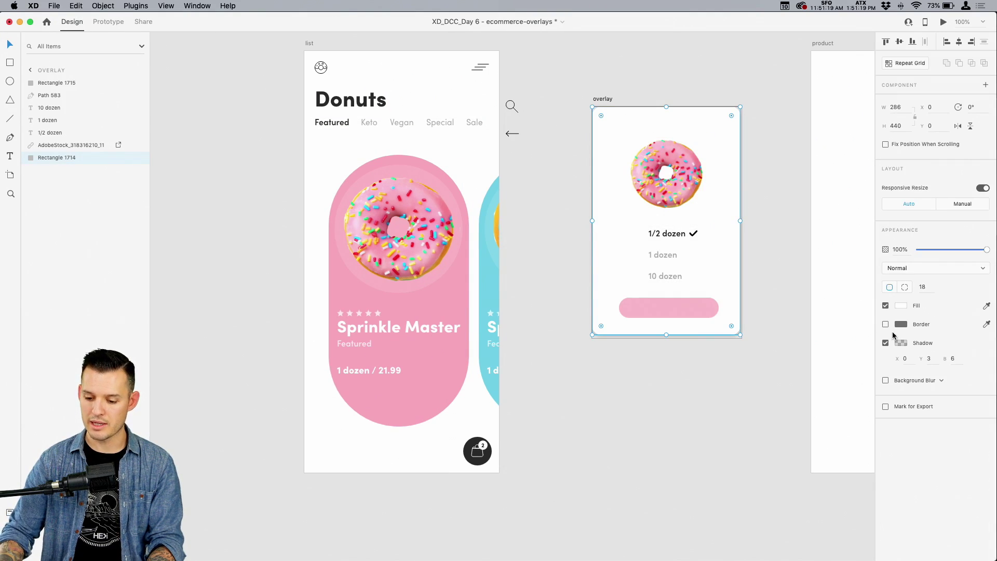
{"action": "left_click", "coordinate": [886, 324]}
{"action": "left_click", "coordinate": [901, 324]}
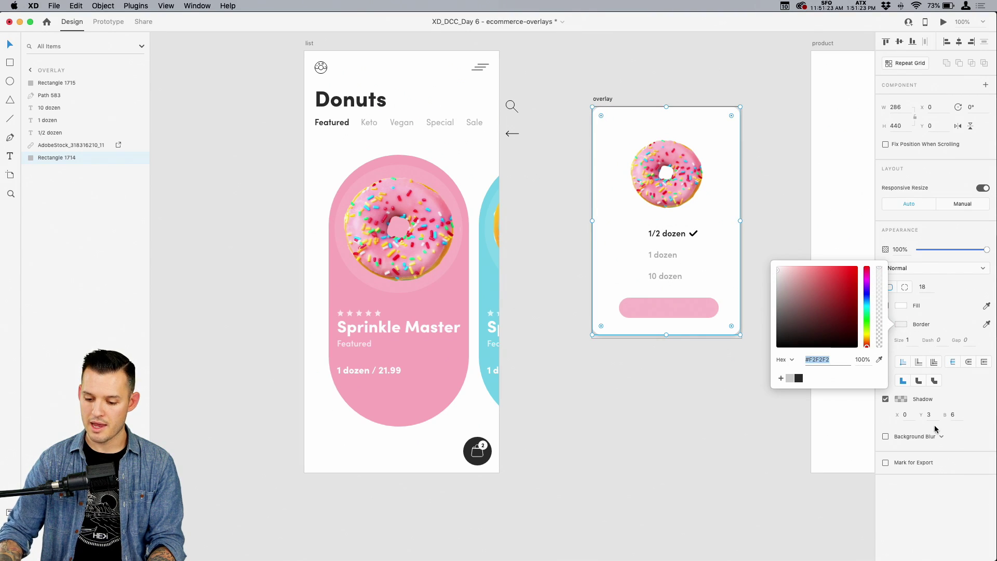
Set the blur of the white background rectangle's shadow to 36.
{"action": "left_click", "coordinate": [912, 415]}
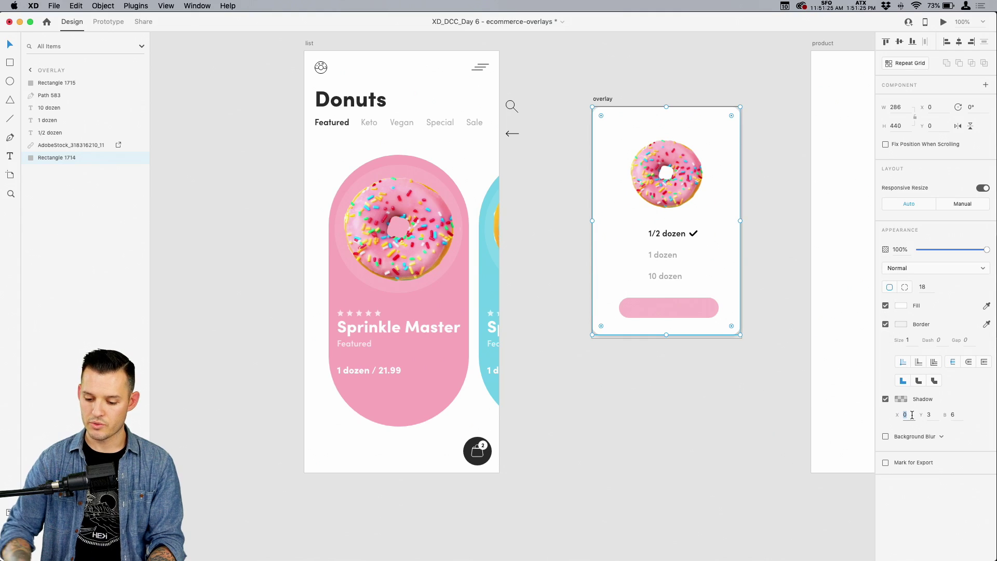
{"action": "key", "text": "Tab"}
{"action": "key", "text": "Tab"}
{"action": "type", "text": "36"}
{"action": "key", "text": "Return"}
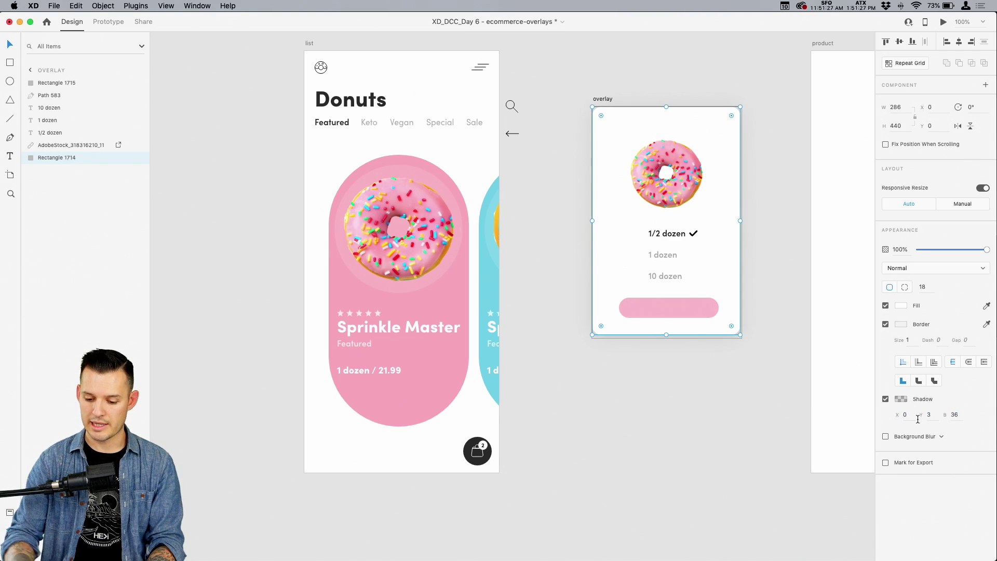
Preview the list artboard and open the overlay to check the card's border and softened shadow.
{"action": "left_click", "coordinate": [310, 45]}
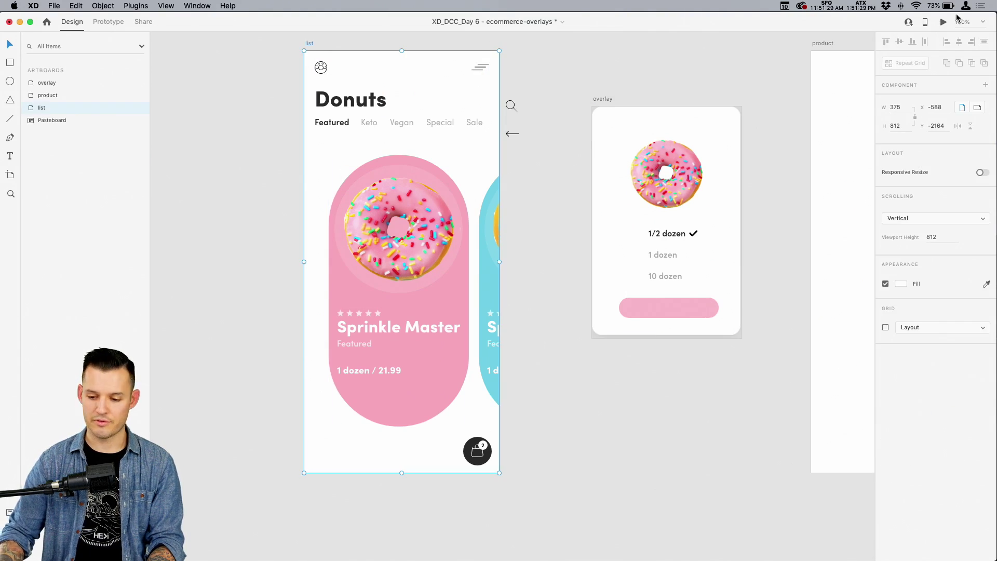
{"action": "left_click", "coordinate": [944, 22]}
{"action": "left_click", "coordinate": [415, 341]}
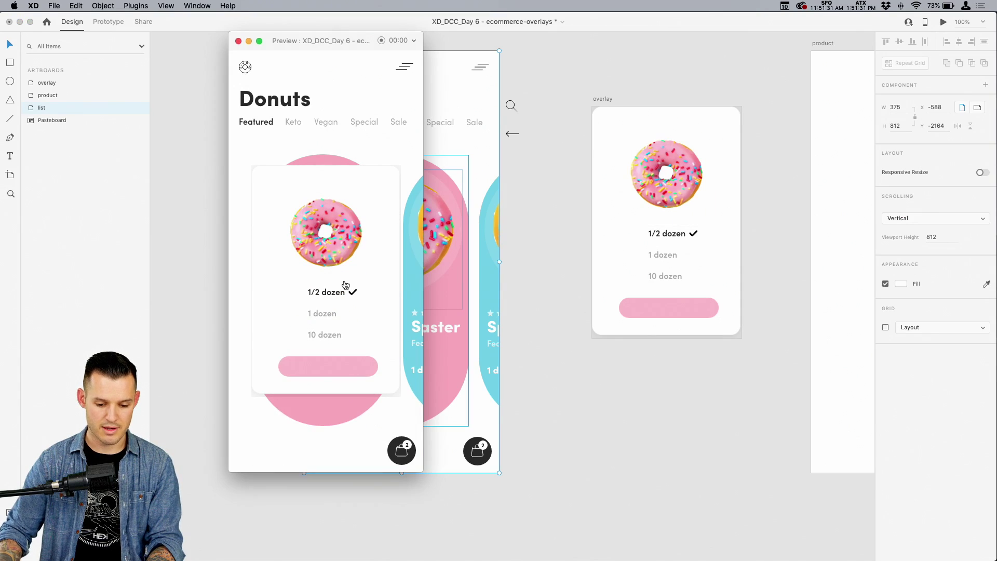
{"action": "left_click", "coordinate": [238, 41]}
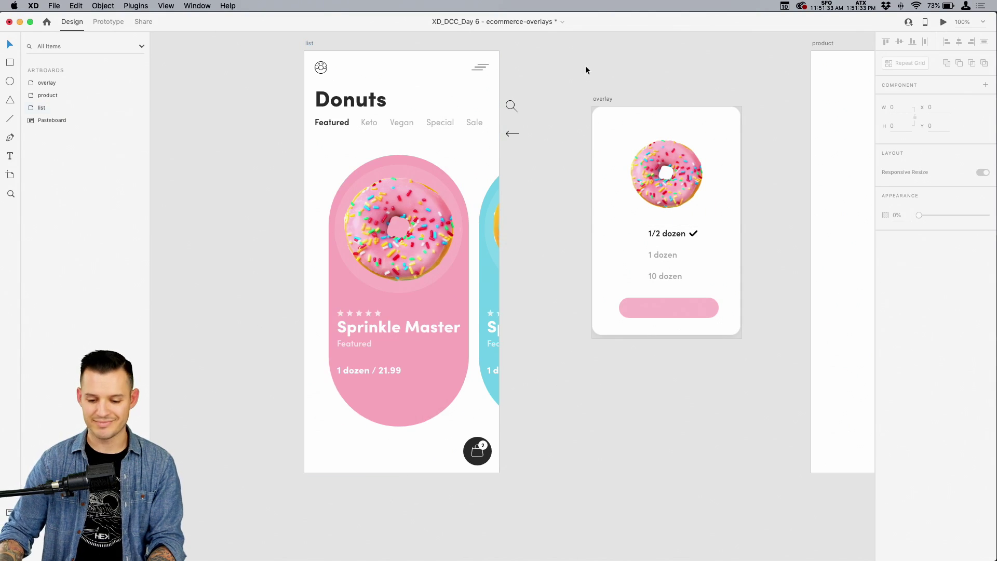
Enlarge the overlay artboard evenly around the card to about 416 wide and 660 high.
{"action": "left_click", "coordinate": [604, 100]}
{"action": "left_click_drag", "start_coordinate": [666, 106], "coordinate": [668, 51]}
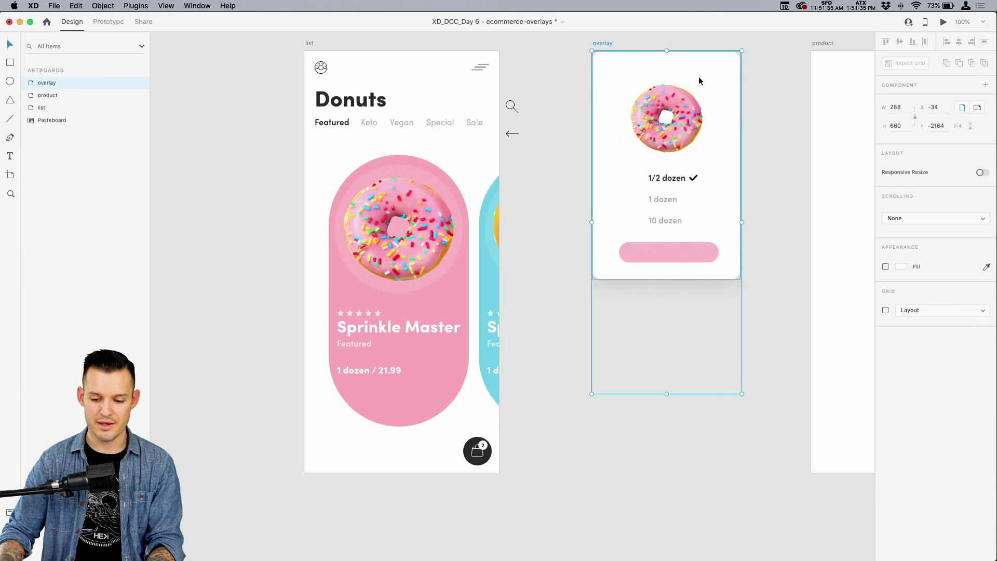
{"action": "left_click_drag", "start_coordinate": [743, 223], "coordinate": [776, 218]}
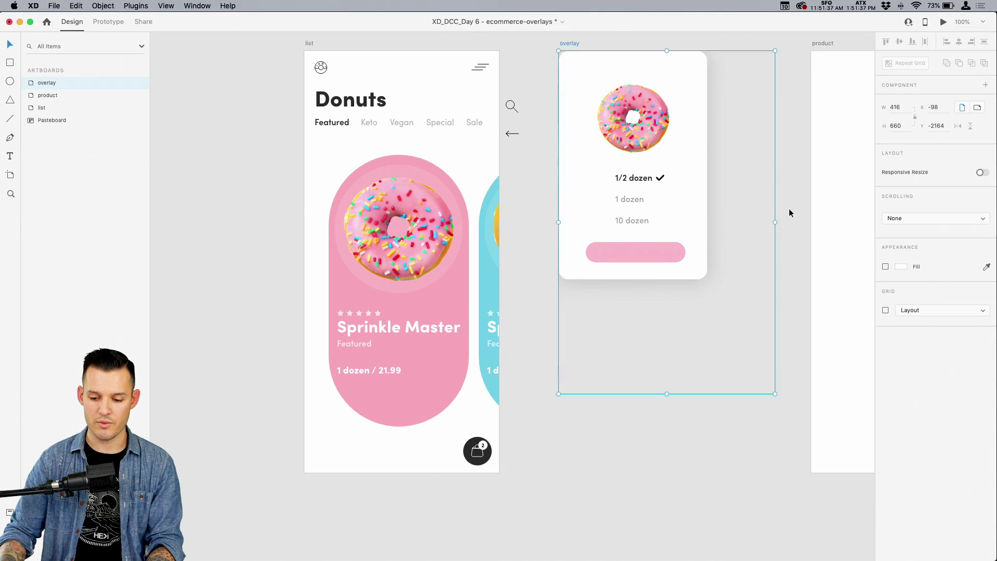
{"action": "left_click", "coordinate": [792, 210]}
Group all the overlay card's elements and centre the group in the enlarged artboard at X 65, Y 110.
{"action": "left_click_drag", "start_coordinate": [741, 356], "coordinate": [548, 48]}
{"action": "key", "text": "super+g"}
{"action": "left_click_drag", "start_coordinate": [615, 87], "coordinate": [647, 144]}
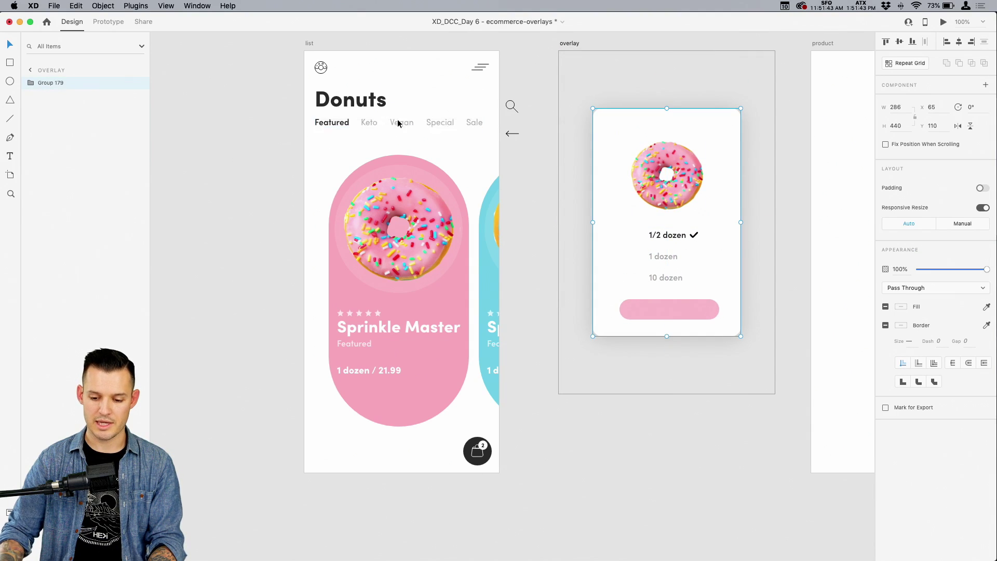
In Prototype mode, recentre the enlarged overlay's placement frame over the pink Sprinkle Master card on the list artboard.
{"action": "left_click", "coordinate": [310, 43]}
{"action": "key", "text": "ctrl+Tab"}
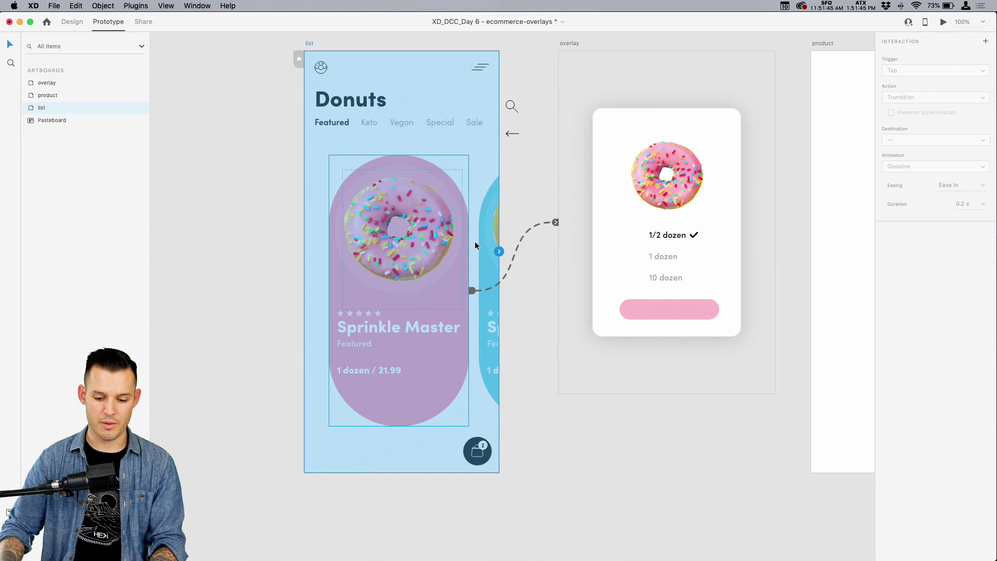
{"action": "left_click", "coordinate": [443, 258]}
{"action": "left_click_drag", "start_coordinate": [436, 339], "coordinate": [413, 275]}
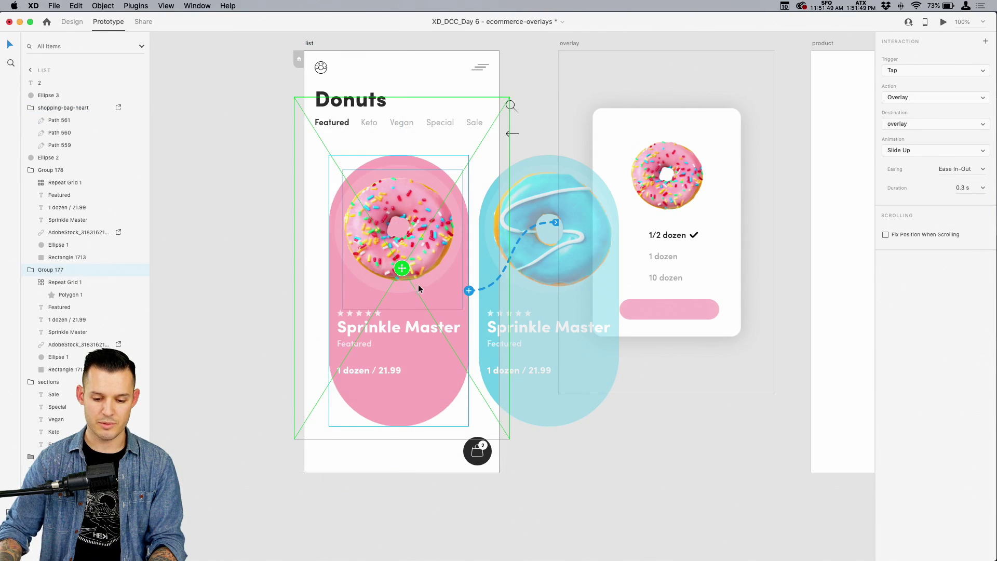
Preview the prototype, repeatedly opening the overlay from the pink card and dismissing it by tapping outside.
{"action": "left_click", "coordinate": [943, 22]}
{"action": "left_click", "coordinate": [378, 334]}
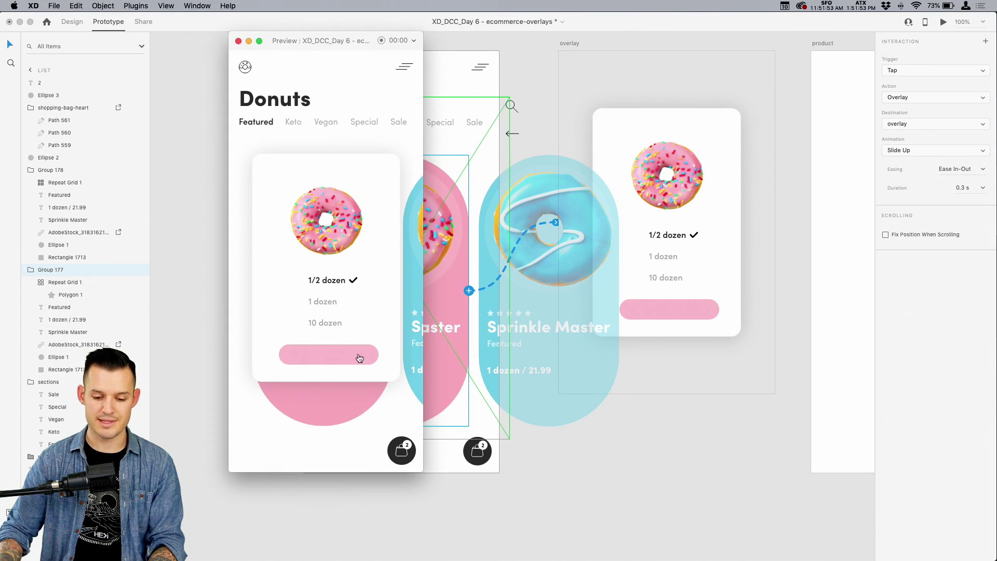
{"action": "left_click", "coordinate": [335, 116]}
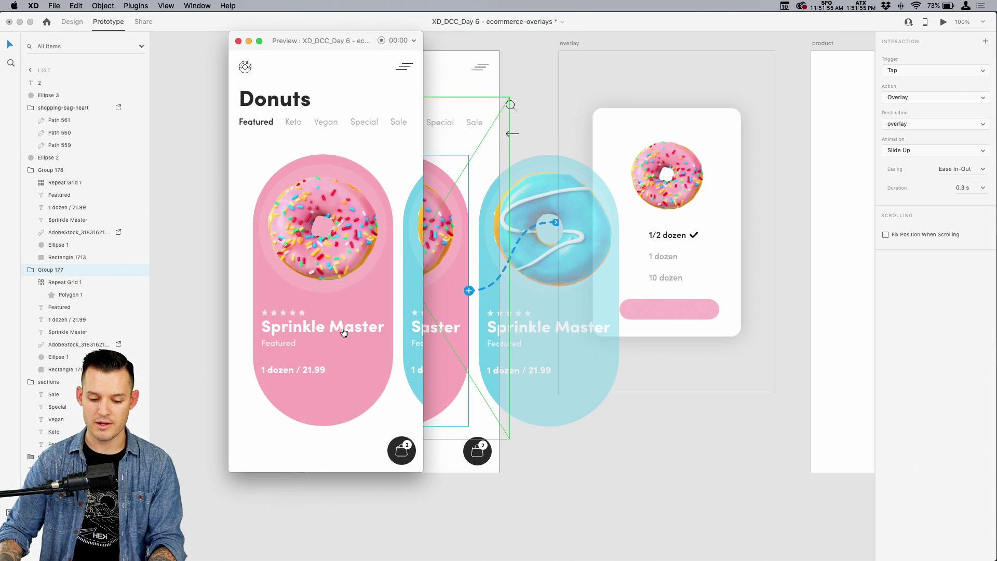
{"action": "left_click", "coordinate": [343, 332]}
{"action": "left_click", "coordinate": [342, 149]}
{"action": "left_click", "coordinate": [327, 276]}
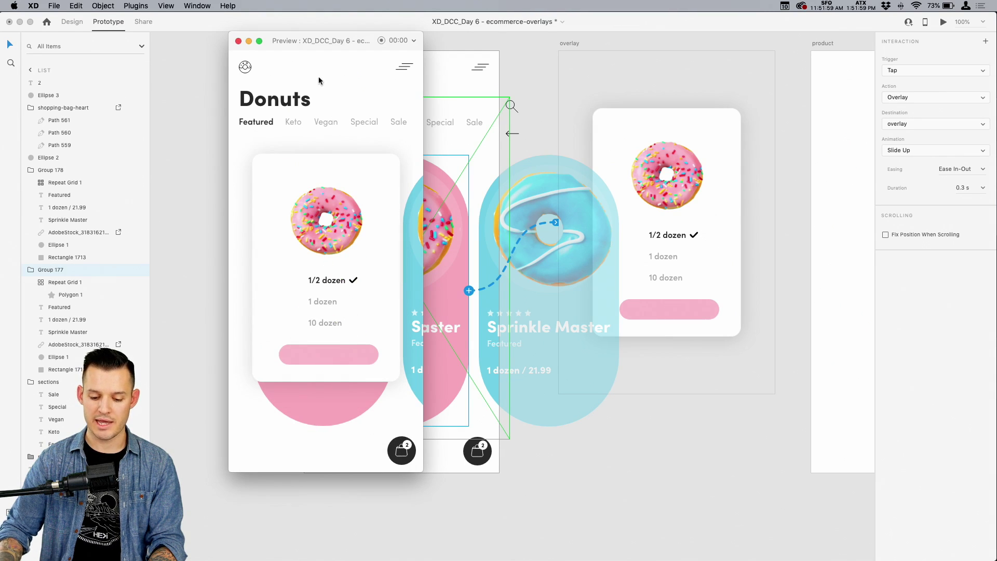
{"action": "left_click", "coordinate": [238, 41]}
Duplicate the overlay artboard and place the copy directly below the original.
{"action": "left_click", "coordinate": [713, 46]}
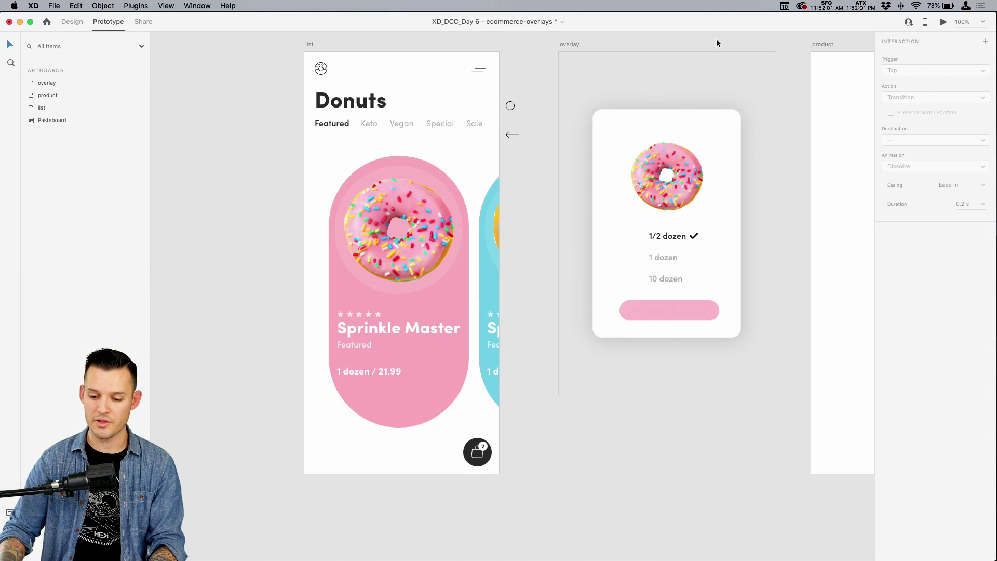
{"action": "key", "text": "super+minus"}
{"action": "left_click", "coordinate": [558, 105]}
{"action": "left_click_drag", "start_coordinate": [557, 105], "coordinate": [601, 389]}
{"action": "scroll", "coordinate": [601, 389], "scroll_direction": "down", "scroll_amount": 5}
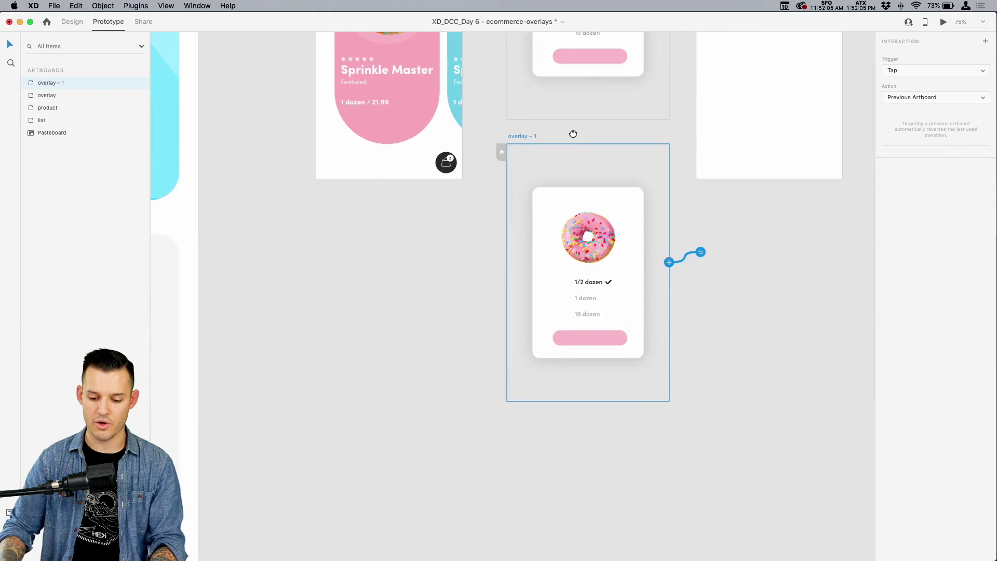
Rename the duplicated overlay artboard as "overlay – cart".
{"action": "double_click", "coordinate": [60, 84]}
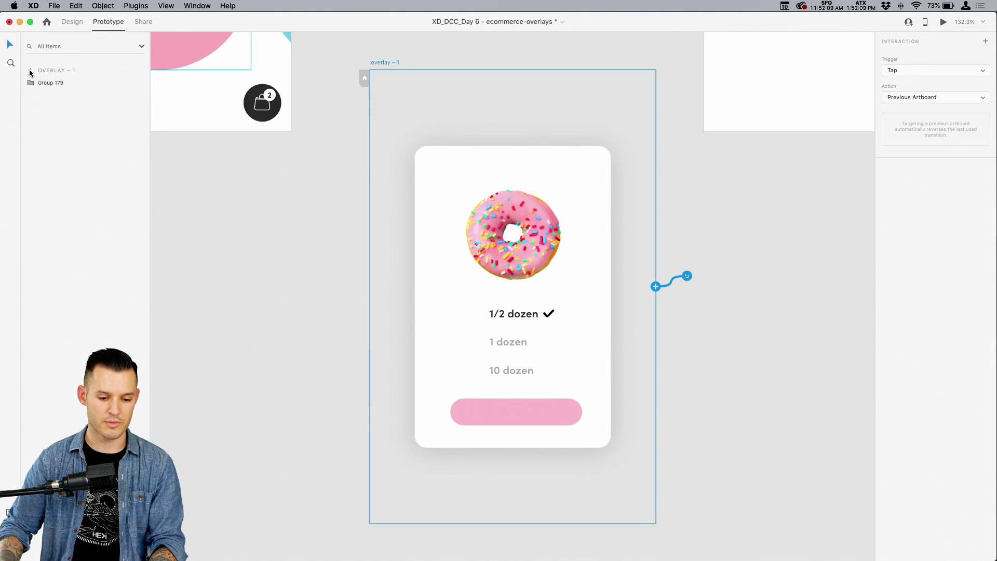
{"action": "left_click", "coordinate": [30, 71]}
{"action": "double_click", "coordinate": [73, 83]}
{"action": "left_click", "coordinate": [73, 83]}
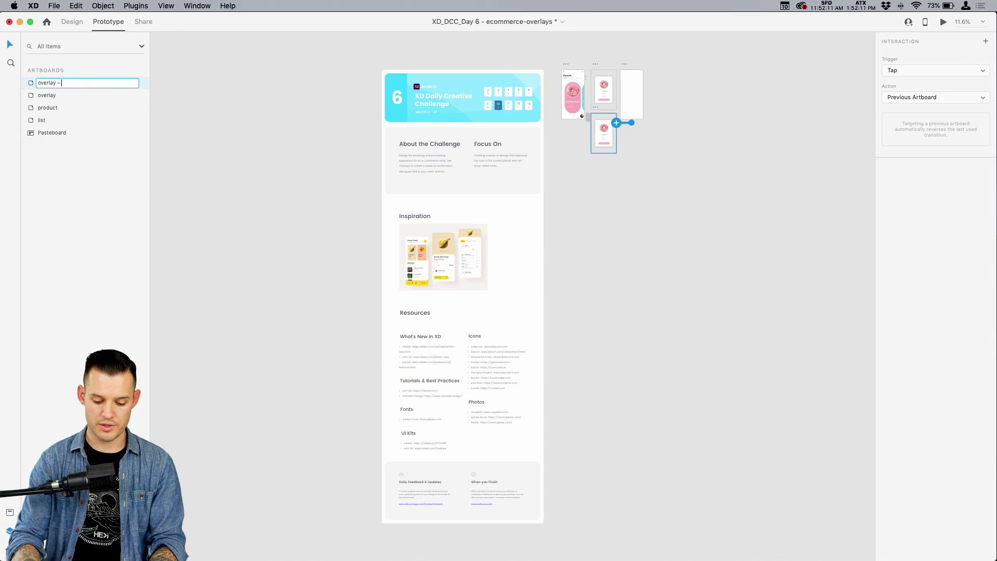
{"action": "type", "text": "cart"}
{"action": "key", "text": "Return"}
In Design mode, shrink the pink donut on the overlay – cart card to a small upper-left thumbnail and duplicate it below.
{"action": "scroll", "coordinate": [635, 121], "scroll_direction": "up", "scroll_amount": 10}
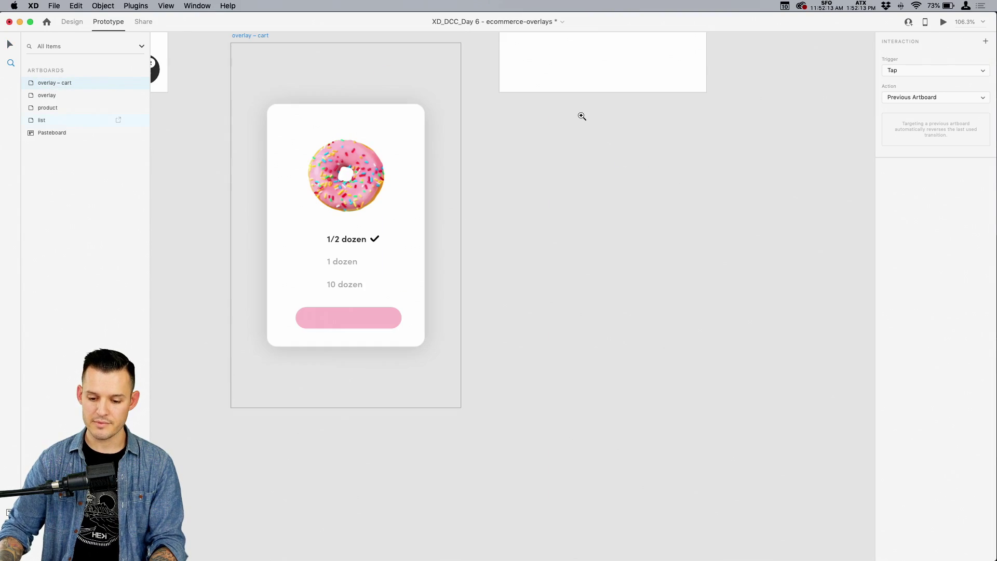
{"action": "left_click_drag", "start_coordinate": [468, 161], "coordinate": [580, 227]}
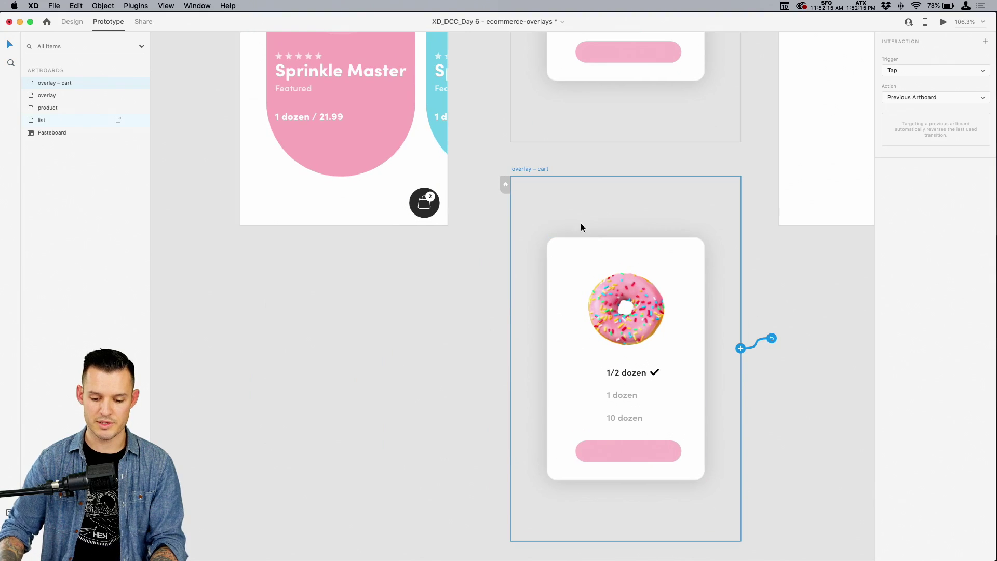
{"action": "key", "text": "super+equal"}
{"action": "key", "text": "super+equal"}
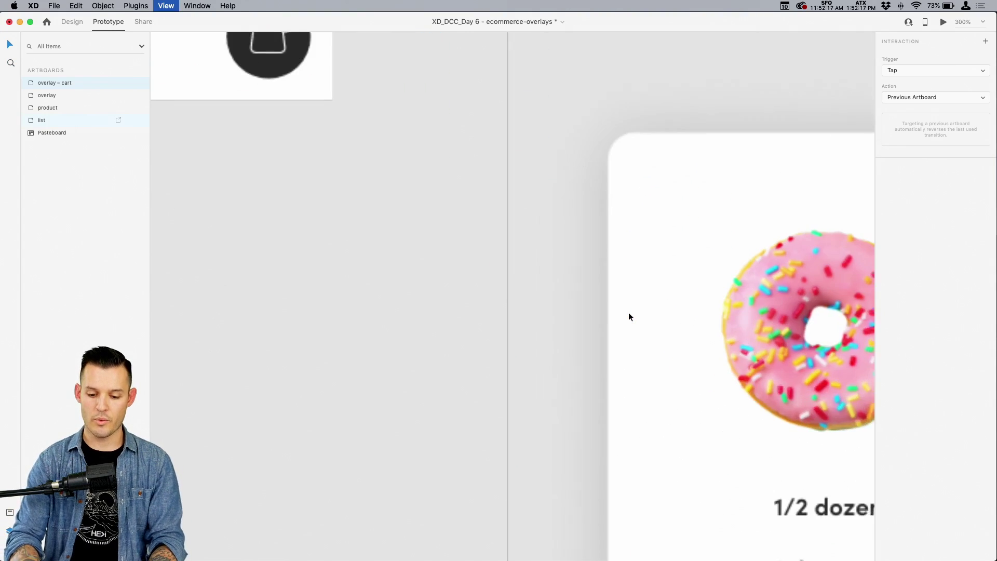
{"action": "left_click_drag", "start_coordinate": [627, 316], "coordinate": [314, 219]}
{"action": "key", "text": "super+minus"}
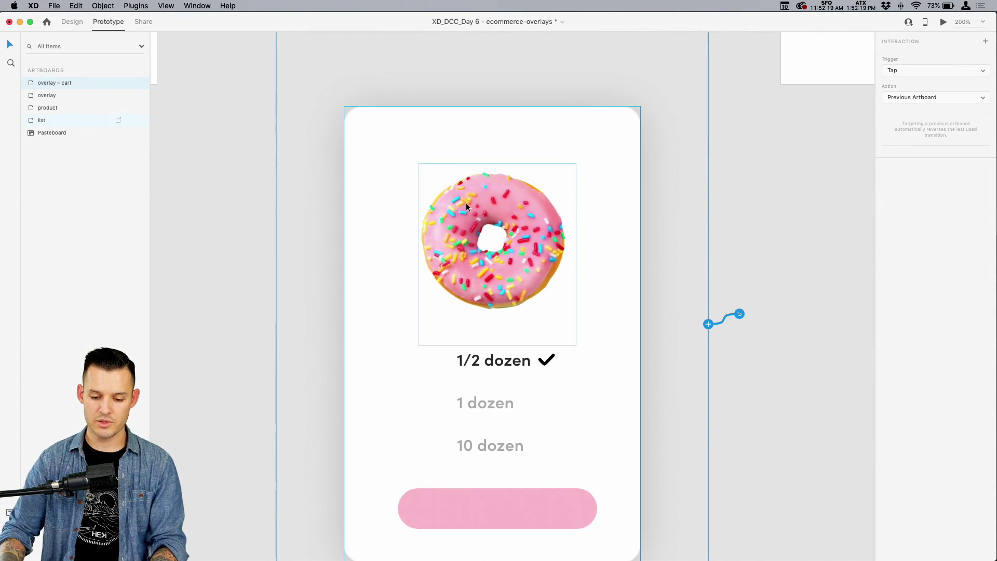
{"action": "left_click", "coordinate": [510, 236]}
{"action": "left_click", "coordinate": [69, 23]}
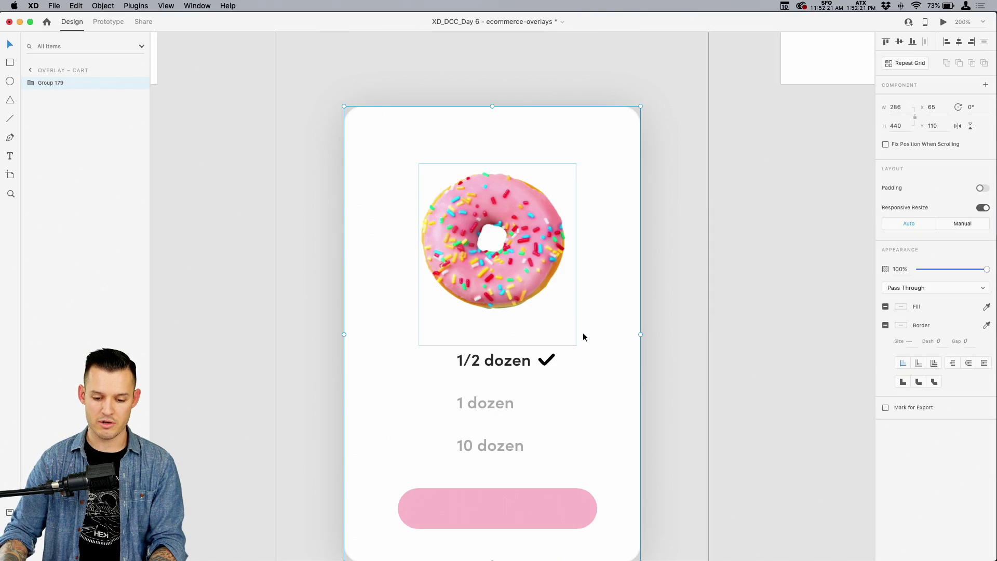
{"action": "double_click", "coordinate": [513, 272]}
{"action": "left_click_drag", "start_coordinate": [576, 346], "coordinate": [411, 277]}
Replace the lower donut thumbnail with the blue iced donut from the donuts library and close the library.
{"action": "key", "text": "super+shift+l"}
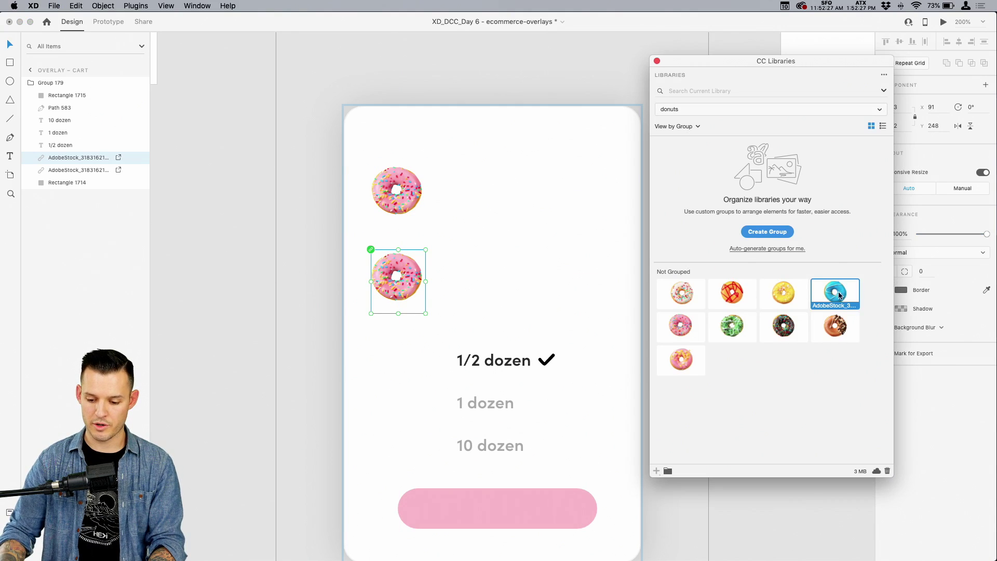
{"action": "left_click_drag", "start_coordinate": [839, 295], "coordinate": [412, 296]}
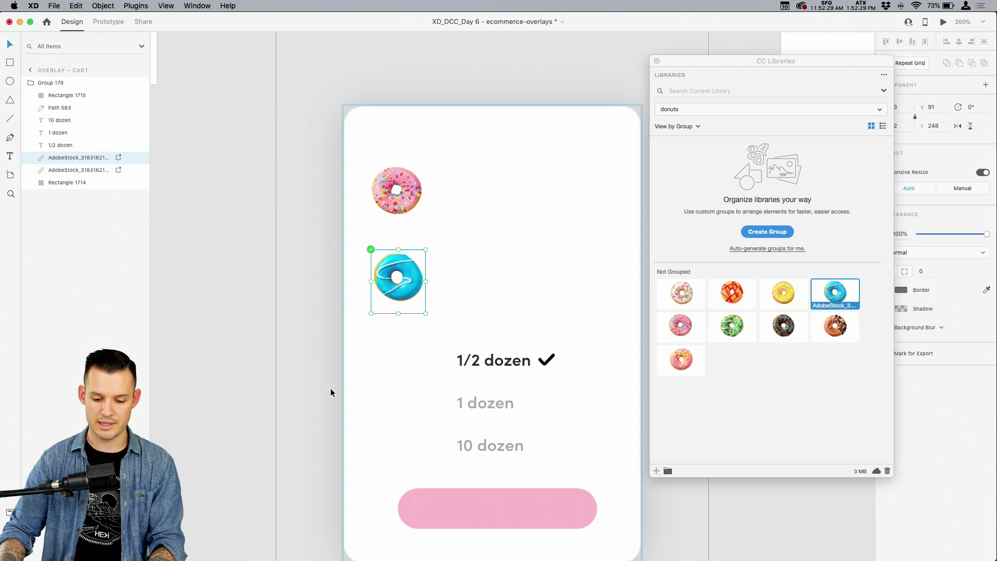
{"action": "left_click", "coordinate": [496, 364]}
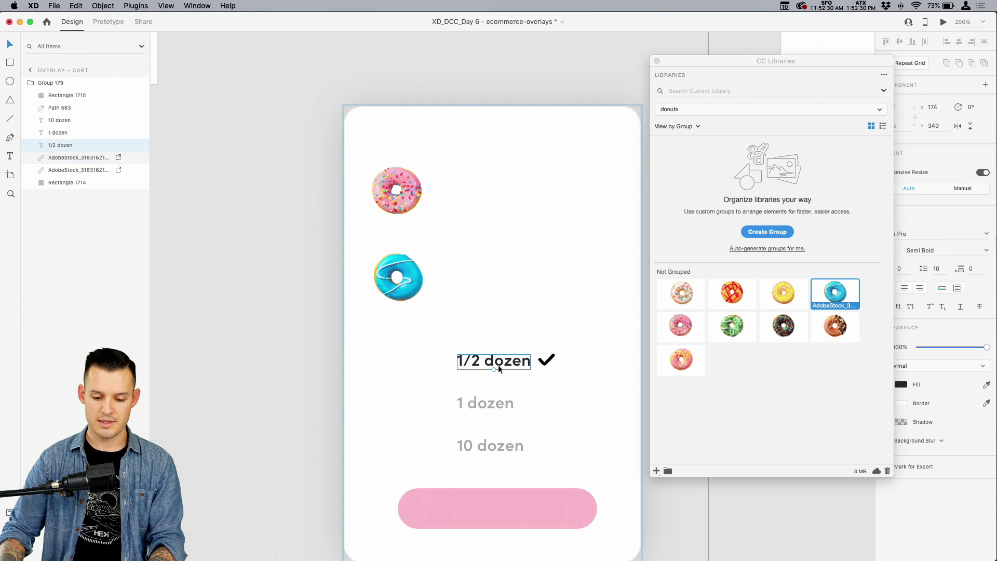
{"action": "left_click", "coordinate": [548, 360]}
{"action": "key", "text": "super+shift+l"}
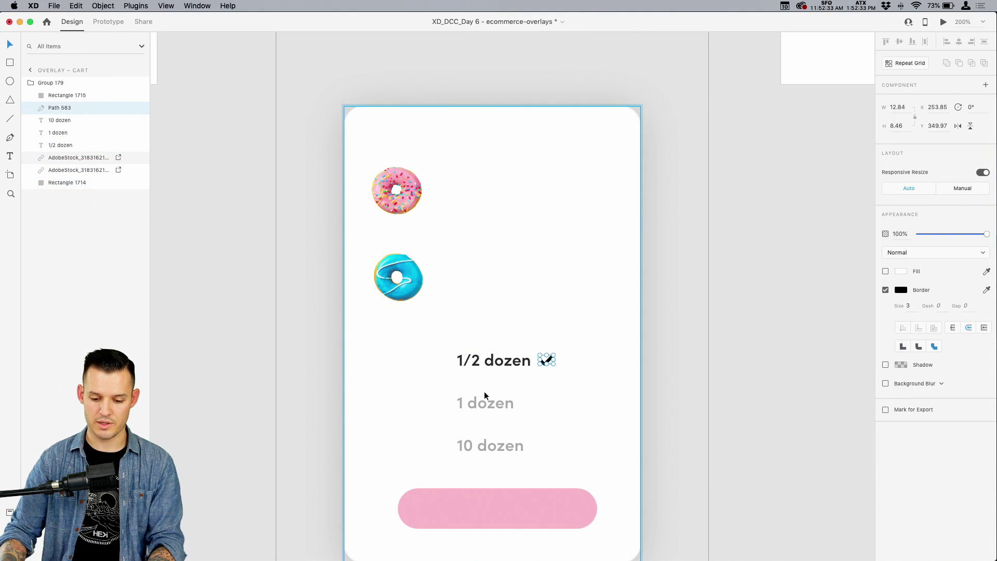
Delete the "1 dozen" and "10 dozen" options and the checkmark from the cart card.
{"action": "left_click", "coordinate": [489, 405]}
{"action": "left_click", "coordinate": [498, 446], "text": "shift"}
{"action": "key", "text": "Delete"}
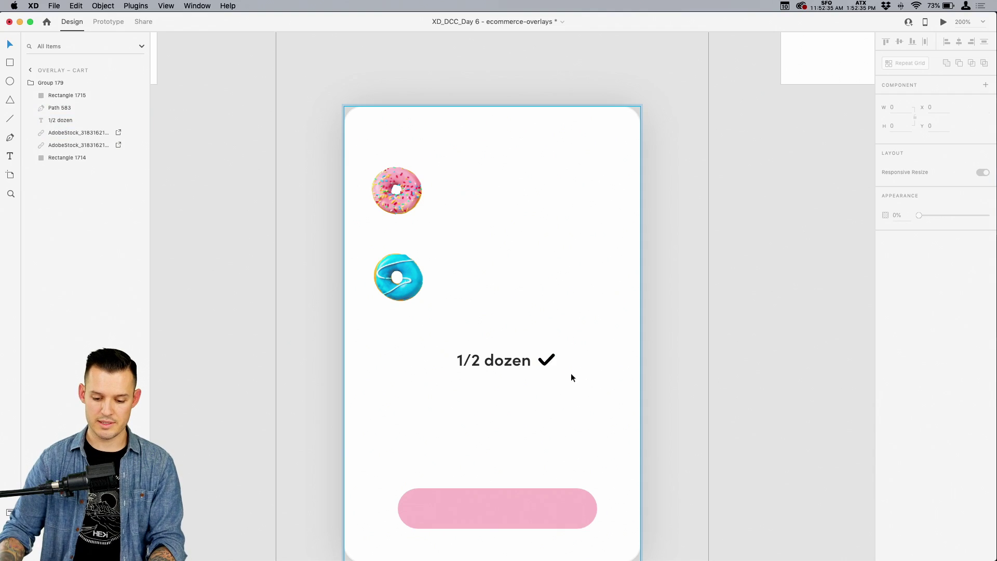
{"action": "left_click", "coordinate": [550, 362]}
{"action": "key", "text": "Delete"}
Place "1/2 dozen" labels beside both donut thumbnails and duplicate the pair to the right as a price column.
{"action": "left_click", "coordinate": [514, 363]}
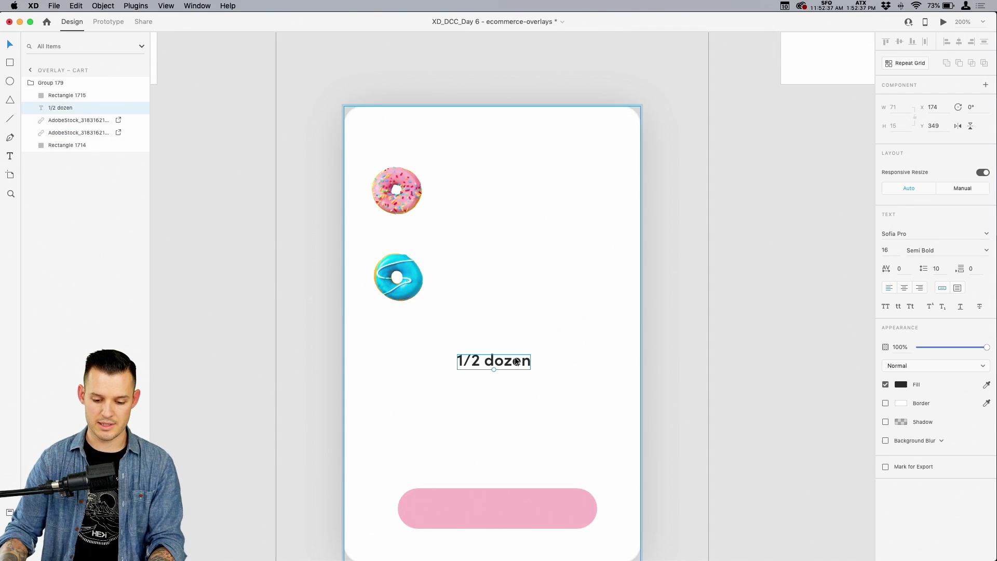
{"action": "left_click_drag", "start_coordinate": [512, 180], "coordinate": [502, 281]}
{"action": "left_click", "coordinate": [498, 193], "text": "shift"}
{"action": "left_click_drag", "start_coordinate": [498, 193], "coordinate": [592, 193]}
Change the pink donut row's right-hand text to "$9.99" and make it right-aligned.
{"action": "left_click", "coordinate": [581, 189]}
{"action": "double_click", "coordinate": [580, 190]}
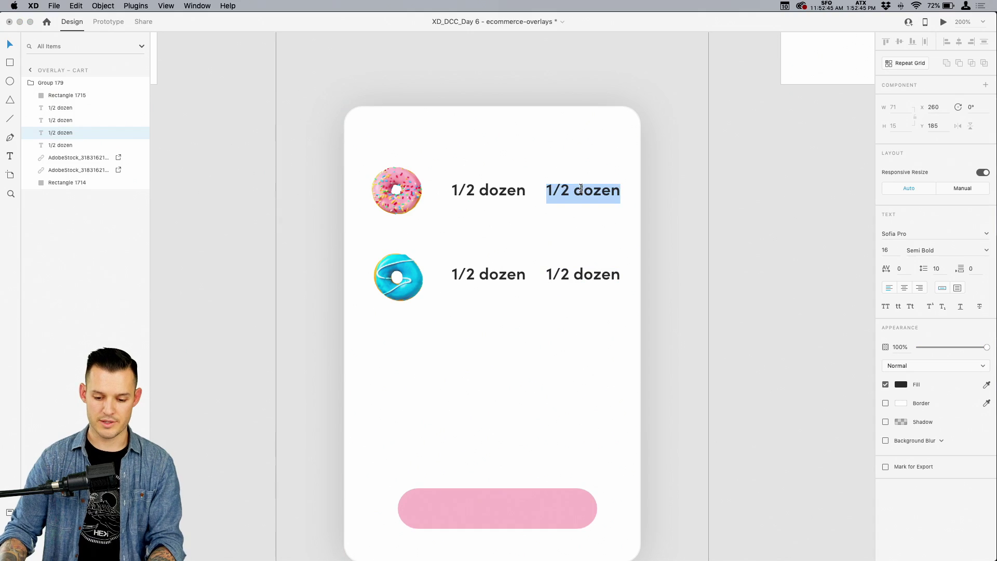
{"action": "type", "text": "9.99"}
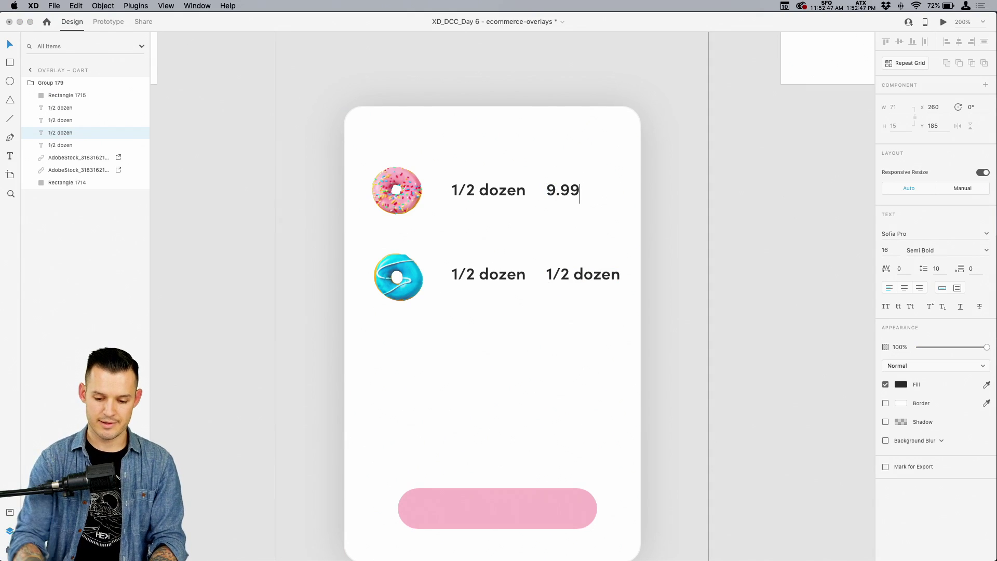
{"action": "left_click", "coordinate": [547, 190]}
{"action": "type", "text": "$"}
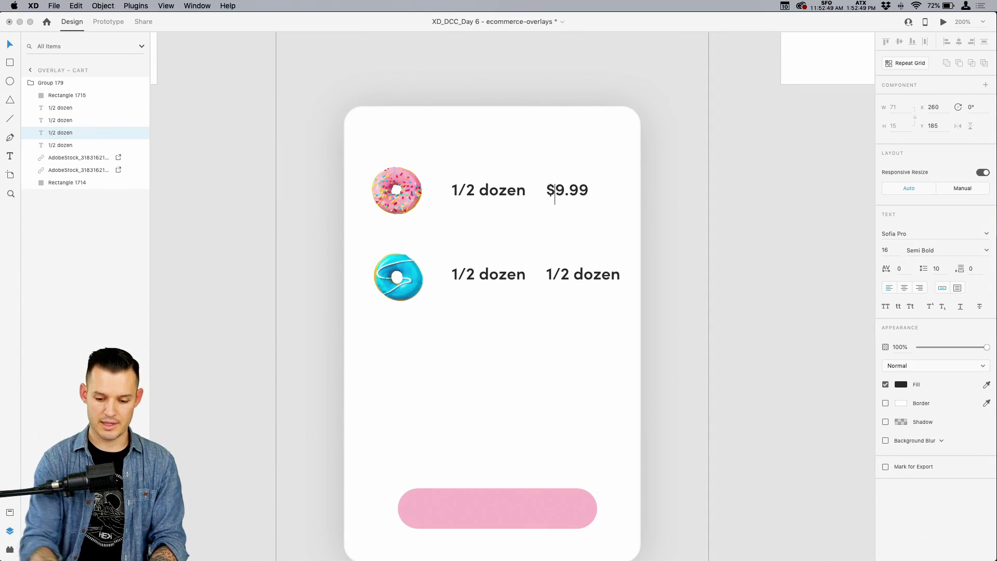
{"action": "key", "text": "Escape"}
{"action": "left_click", "coordinate": [919, 289]}
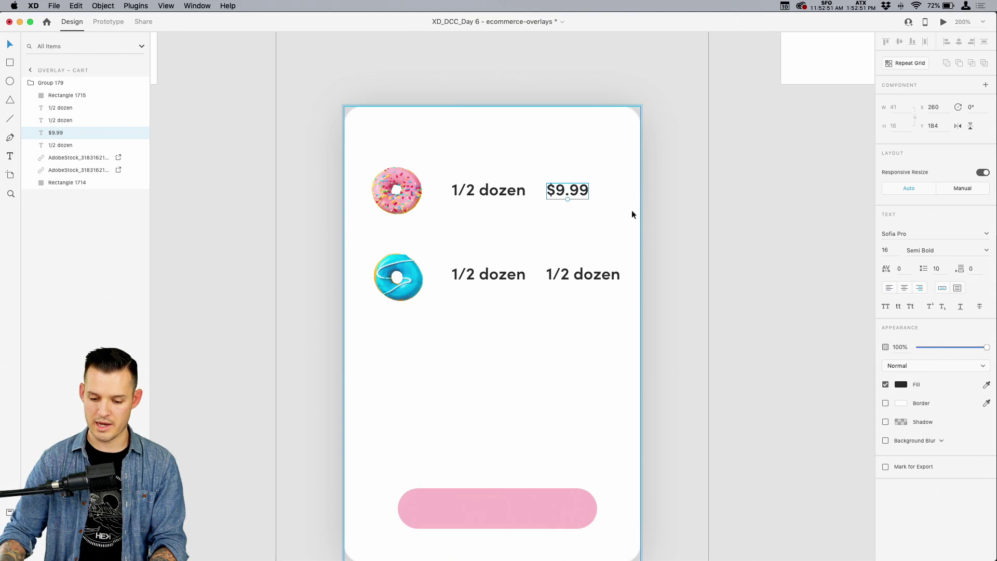
Shift the $9.99 price toward the card's right edge and put a copy in the blue donut row, replacing its extra "1/2 dozen" text.
{"action": "left_click_drag", "start_coordinate": [580, 189], "coordinate": [604, 275]}
{"action": "left_click", "coordinate": [603, 278]}
{"action": "key", "text": "Delete"}
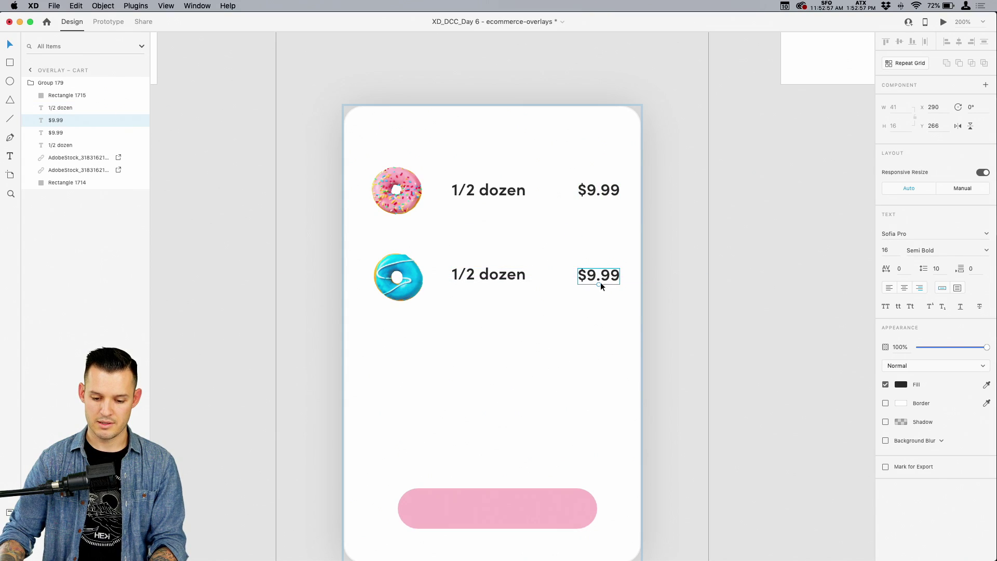
Copy a "1/2 dozen" label onto the pink button, change it to "Check out" and centre it on the button.
{"action": "left_click", "coordinate": [683, 326]}
{"action": "scroll", "coordinate": [684, 322], "scroll_direction": "down", "scroll_amount": 2}
{"action": "double_click", "coordinate": [490, 495]}
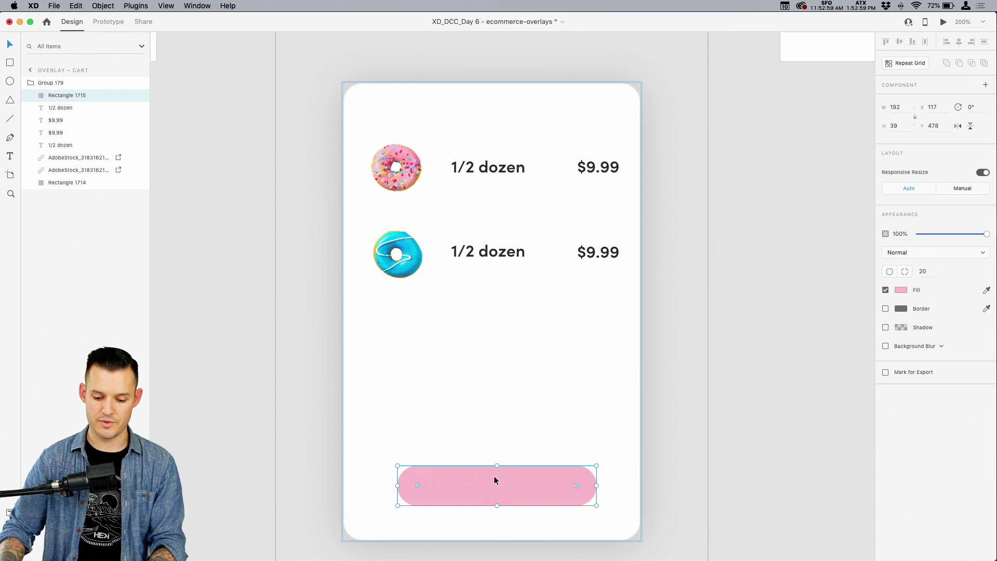
{"action": "left_click_drag", "start_coordinate": [496, 254], "coordinate": [486, 488]}
{"action": "double_click", "coordinate": [486, 488]}
{"action": "type", "text": "Check ou"}
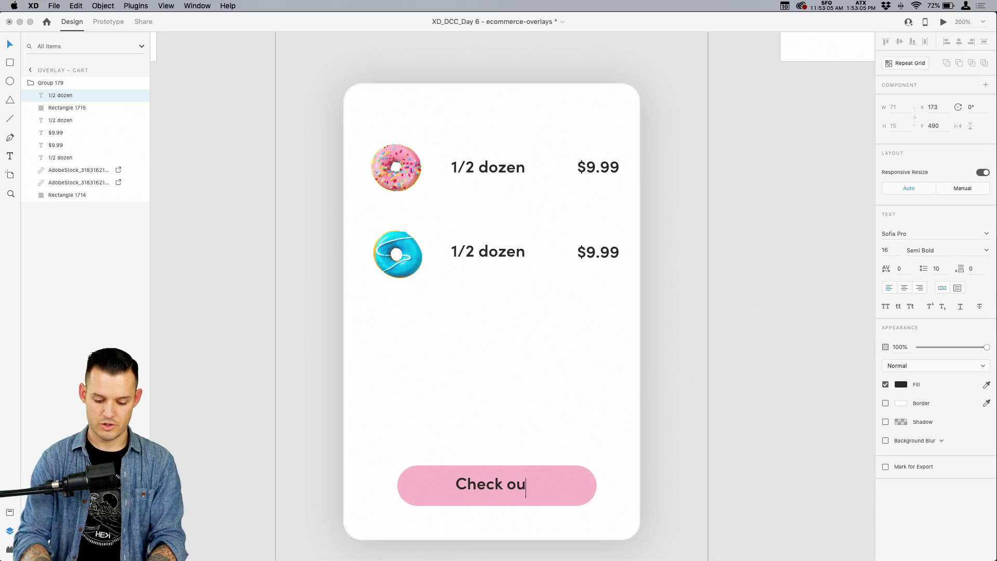
{"action": "type", "text": "t"}
{"action": "key", "text": "Escape"}
{"action": "left_click_drag", "start_coordinate": [510, 485], "coordinate": [513, 485]}
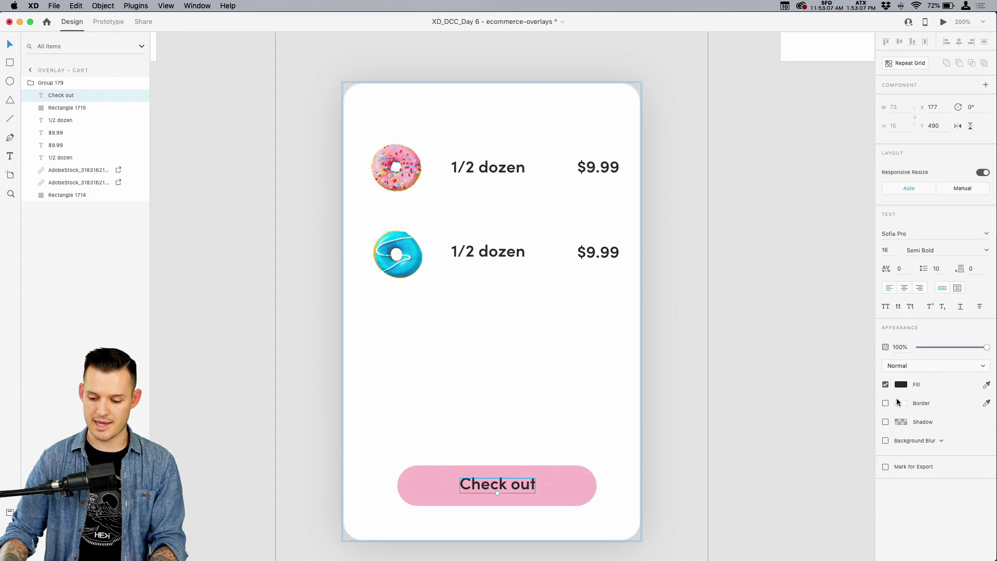
Fill the "Check out" text with a darker shade of the button's pink.
{"action": "left_click", "coordinate": [986, 385]}
{"action": "left_click", "coordinate": [567, 481]}
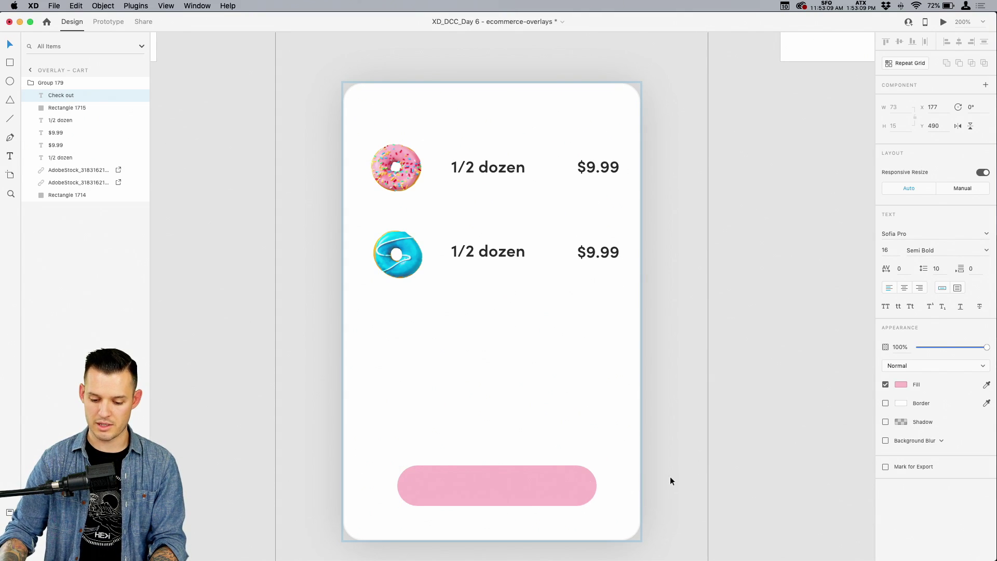
{"action": "left_click", "coordinate": [901, 385]}
{"action": "left_click_drag", "start_coordinate": [840, 376], "coordinate": [813, 365]}
{"action": "left_click", "coordinate": [703, 301]}
{"action": "key", "text": "super+1"}
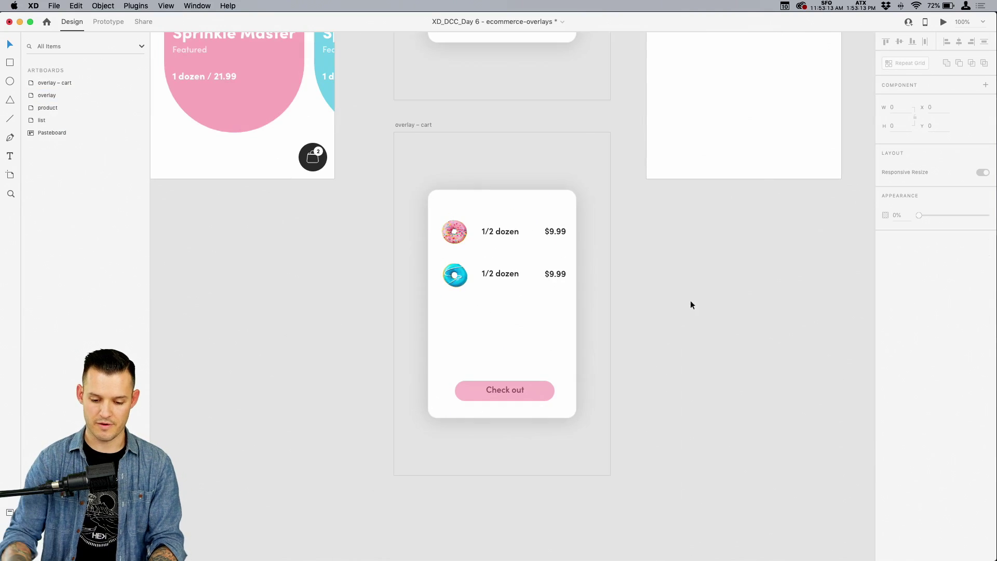
{"action": "left_click_drag", "start_coordinate": [453, 312], "coordinate": [506, 291]}
{"action": "key", "text": "shift+c"}
{"action": "key", "text": "shift+m"}
{"action": "left_click", "coordinate": [581, 266]}
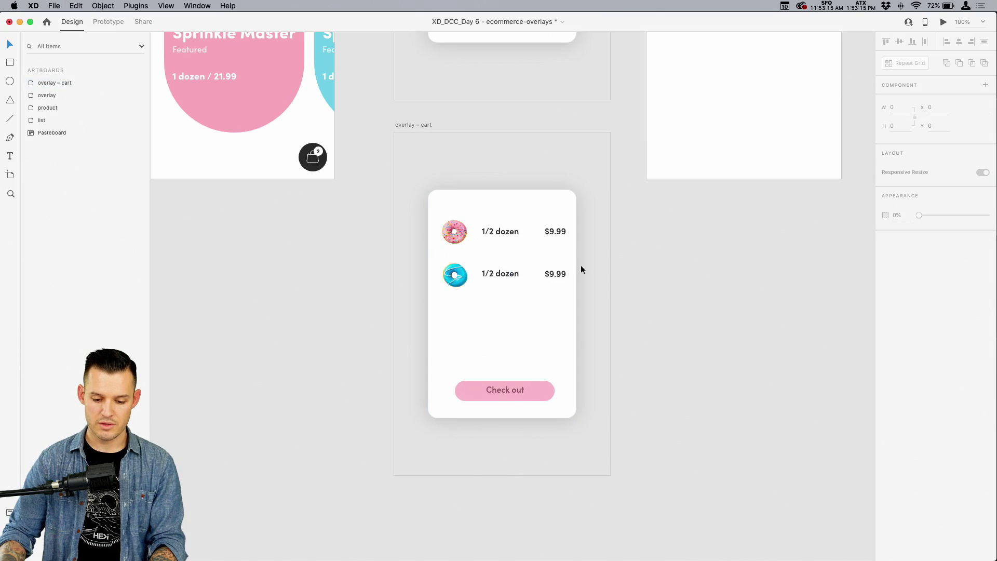
{"action": "left_click", "coordinate": [541, 283]}
{"action": "key", "text": "Escape"}
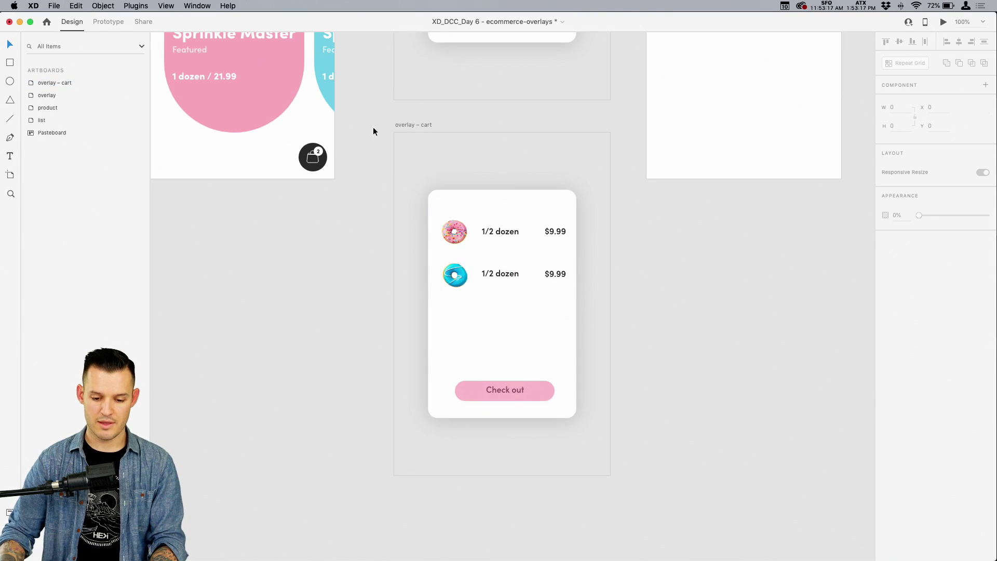
Group the shopping bag icon, its black circle and the number badge on the list artboard.
{"action": "scroll", "coordinate": [306, 182], "scroll_direction": "up", "scroll_amount": 5}
{"action": "scroll", "coordinate": [306, 181], "scroll_direction": "left", "scroll_amount": 4}
{"action": "left_click", "coordinate": [108, 21]}
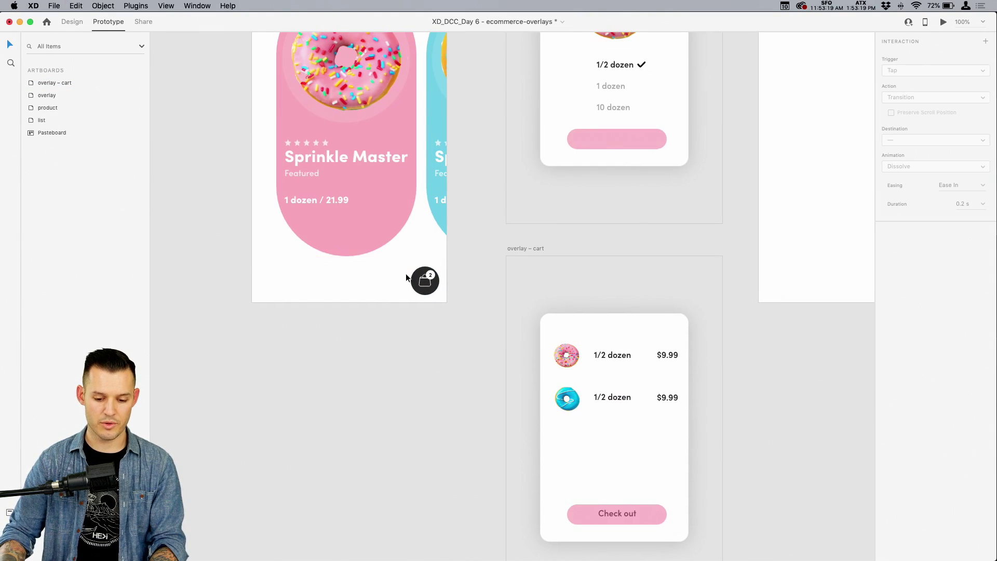
{"action": "left_click", "coordinate": [423, 281]}
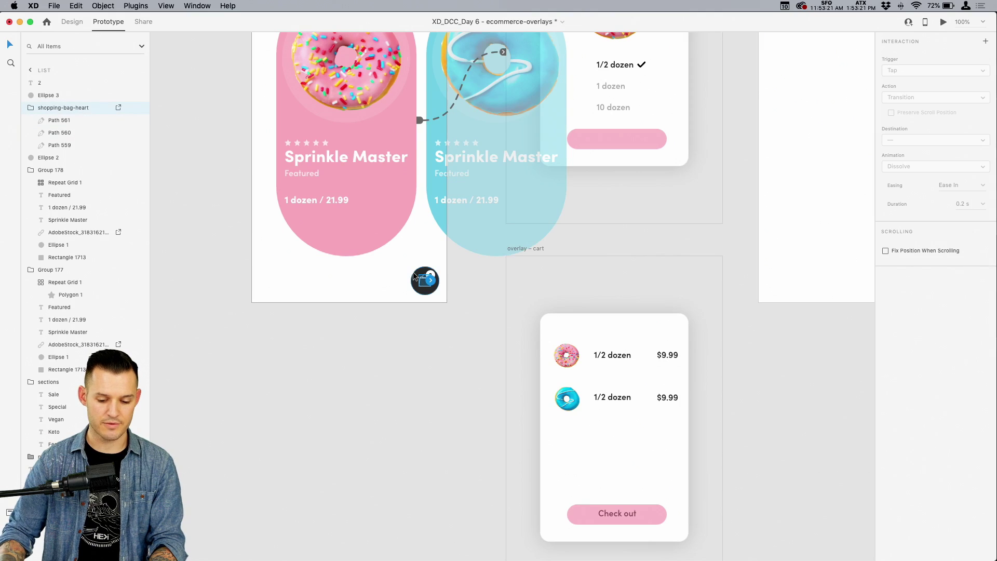
{"action": "key", "text": "super+equal"}
{"action": "key", "text": "super+equal"}
{"action": "key", "text": "ctrl+Tab"}
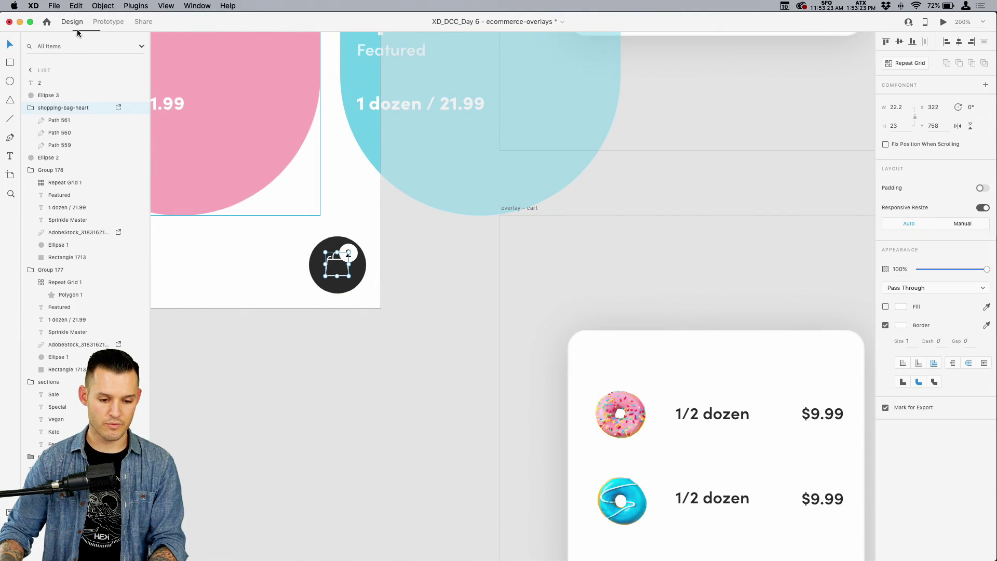
{"action": "left_click", "coordinate": [321, 249], "text": "shift"}
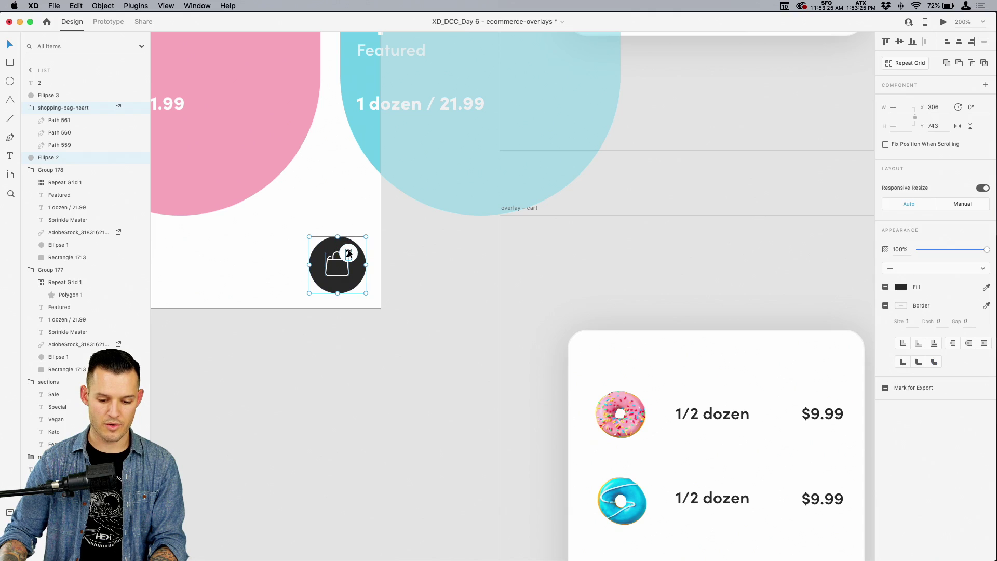
{"action": "left_click", "coordinate": [350, 252], "text": "shift"}
{"action": "key", "text": "super+g"}
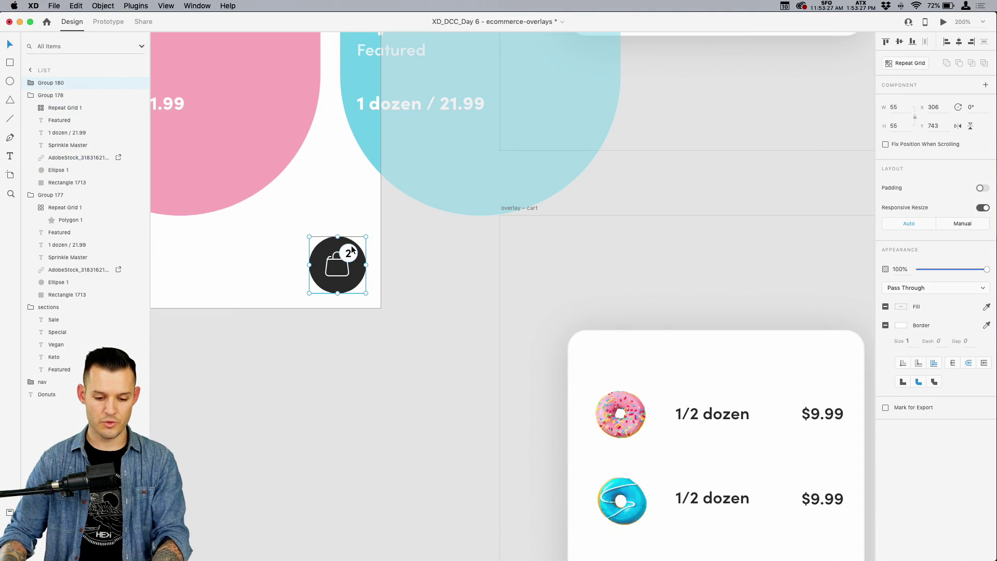
In Prototype mode, link the bag group to overlay – cart as a Slide Up overlay and move its placement frame up over the pink card.
{"action": "left_click", "coordinate": [112, 21]}
{"action": "left_click_drag", "start_coordinate": [367, 265], "coordinate": [570, 434]}
{"action": "key", "text": "super+minus"}
{"action": "key", "text": "super+minus"}
{"action": "key", "text": "super+minus"}
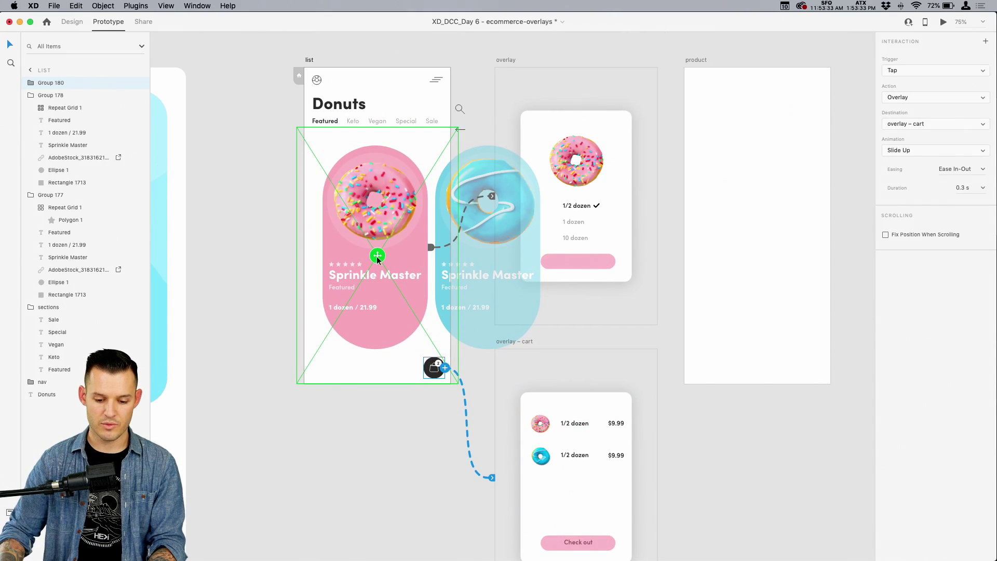
{"action": "left_click_drag", "start_coordinate": [377, 256], "coordinate": [377, 226]}
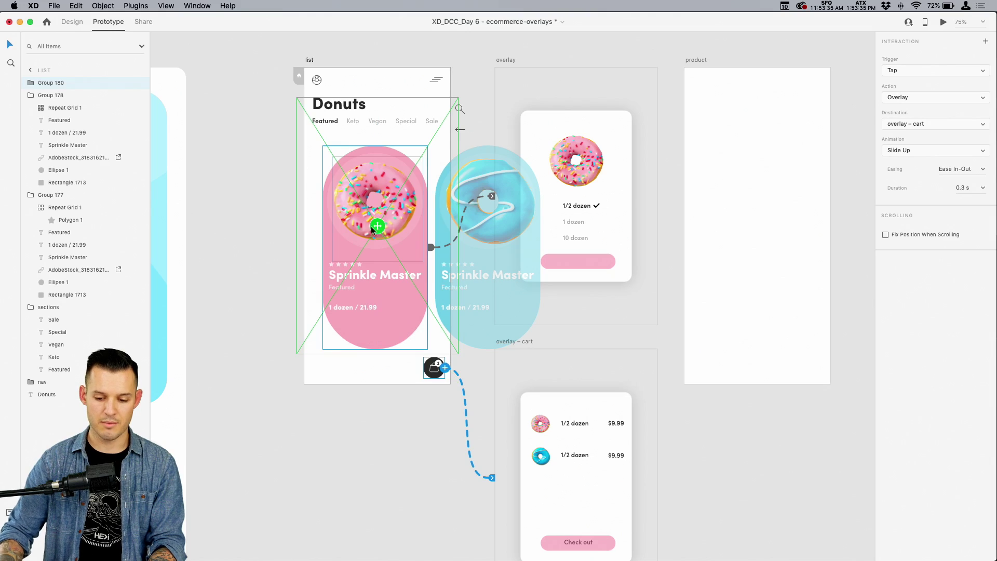
Preview the prototype, opening and dismissing the quantity overlay from the pink card and the cart overlay from the bag icon.
{"action": "left_click", "coordinate": [944, 23]}
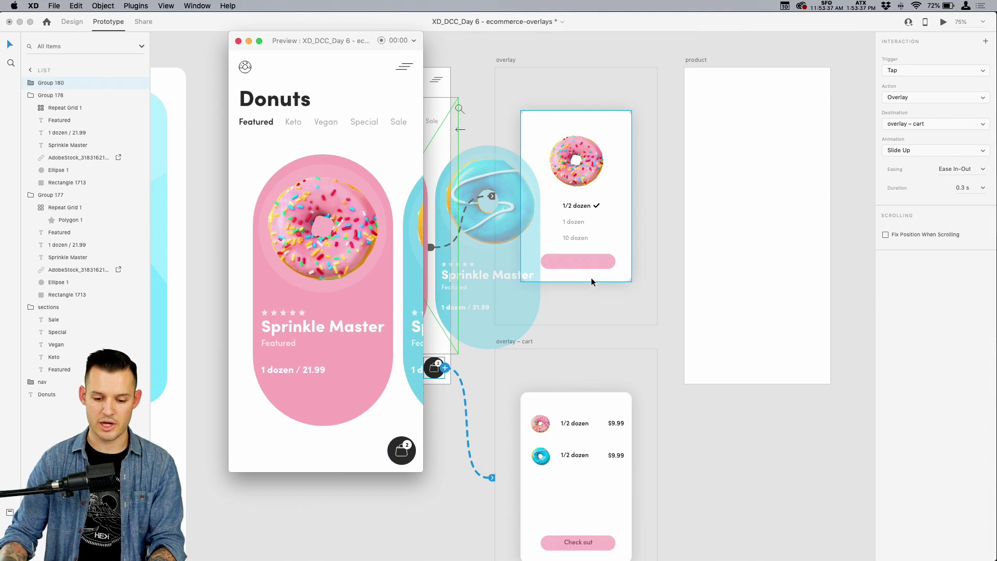
{"action": "left_click", "coordinate": [335, 250]}
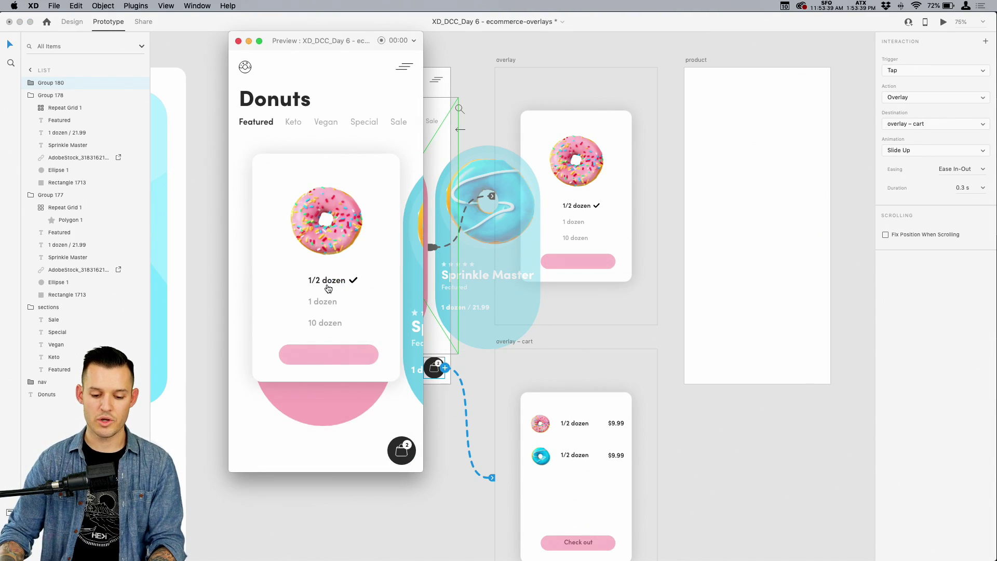
{"action": "left_click", "coordinate": [328, 284]}
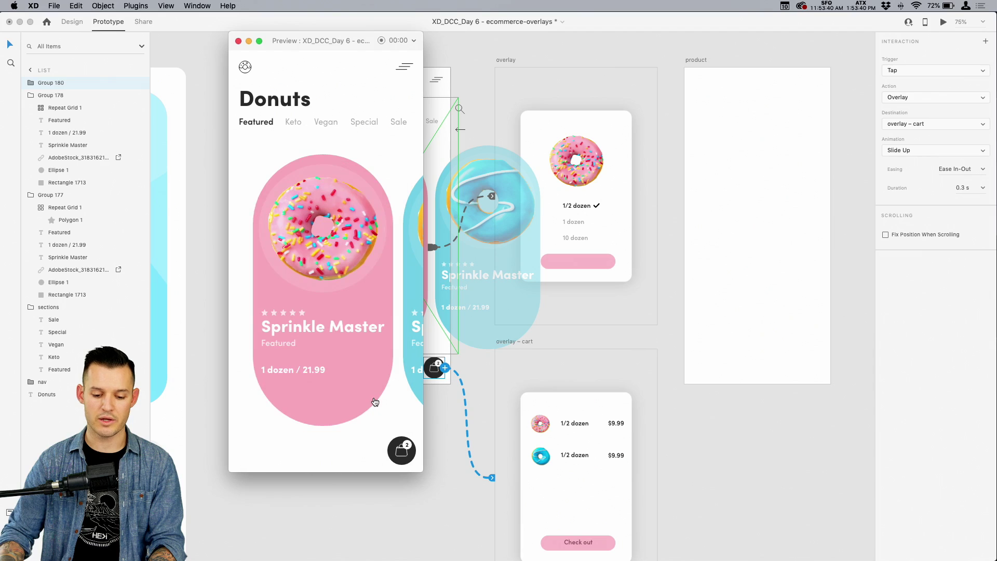
{"action": "left_click", "coordinate": [403, 452]}
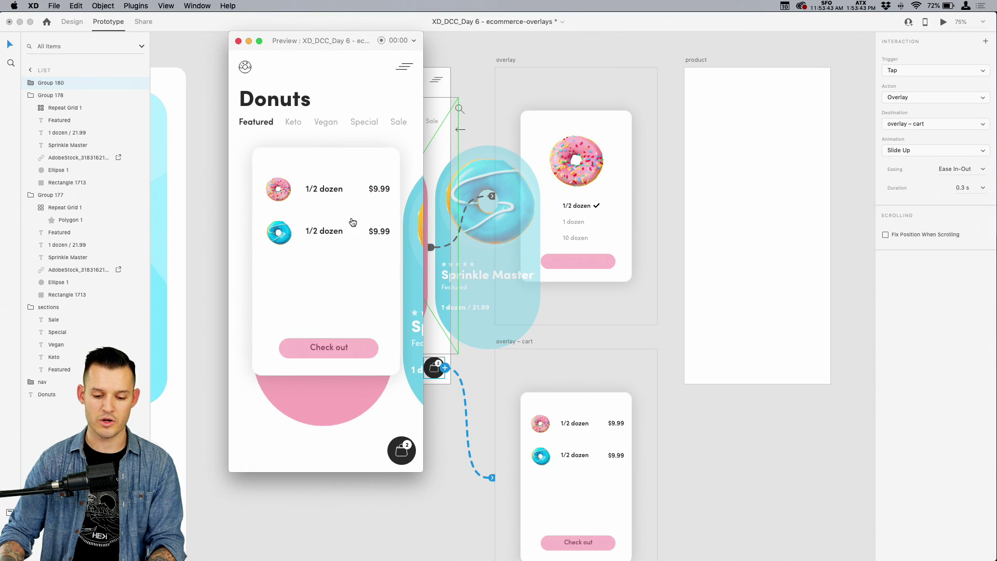
{"action": "left_click", "coordinate": [334, 353]}
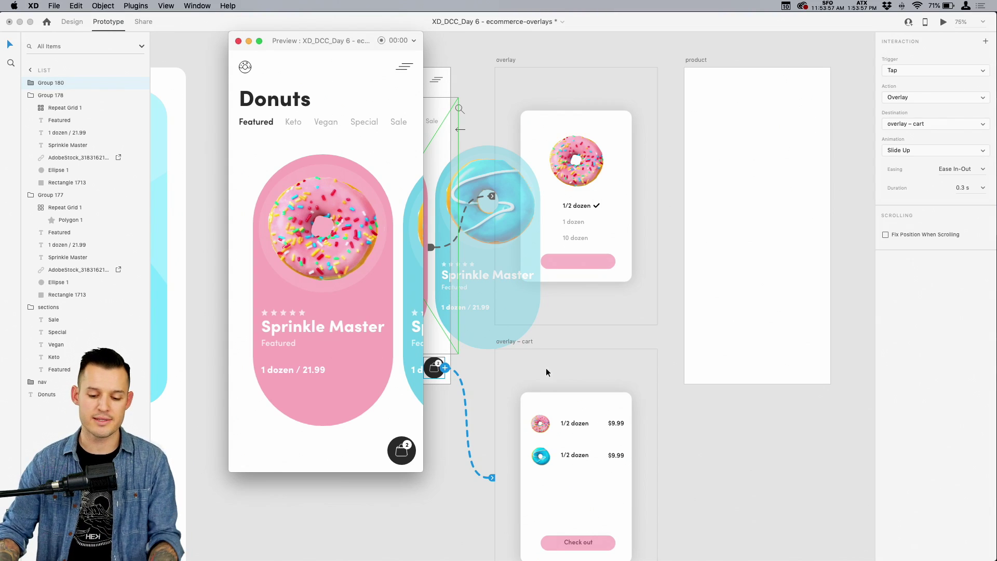
Close the prototype preview window and clear the selection on the canvas.
{"action": "left_click", "coordinate": [695, 449]}
{"action": "scroll", "coordinate": [703, 403], "scroll_direction": "left", "scroll_amount": 3}
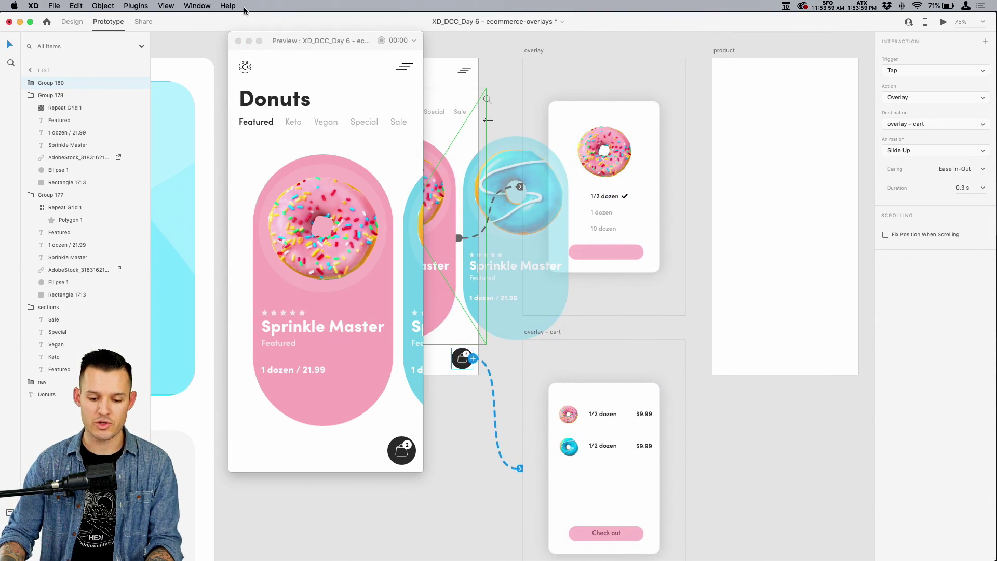
{"action": "left_click", "coordinate": [238, 40]}
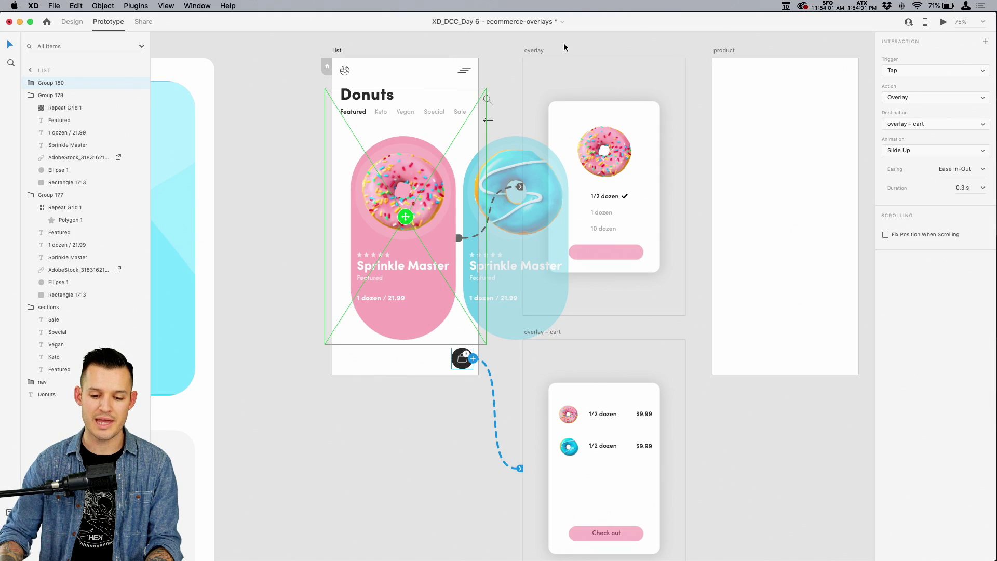
{"action": "left_click", "coordinate": [564, 48]}
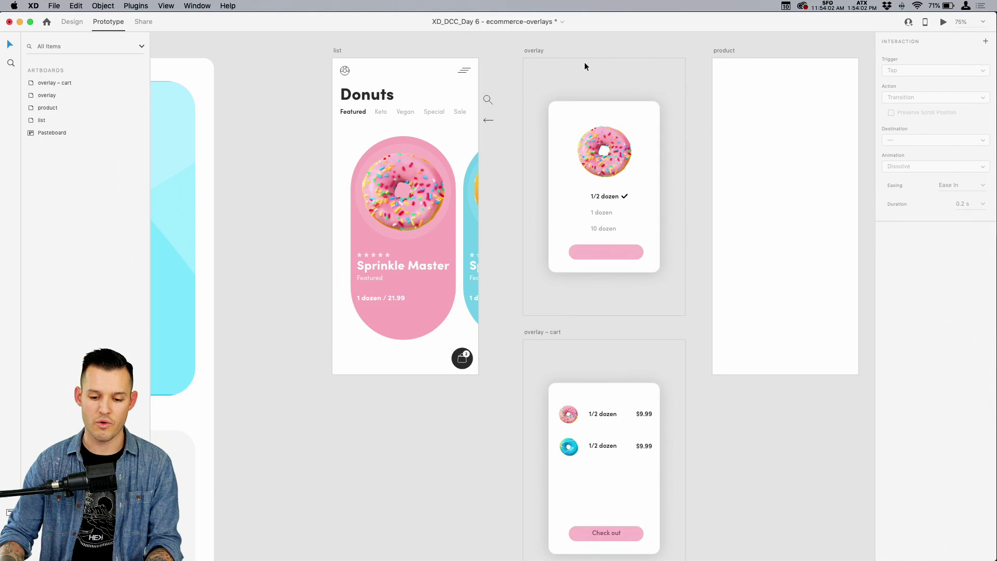
Link the pink button inside the quantity overlay's card to the product artboard as a Slide Up overlay triggered by tap.
{"action": "left_click", "coordinate": [650, 157]}
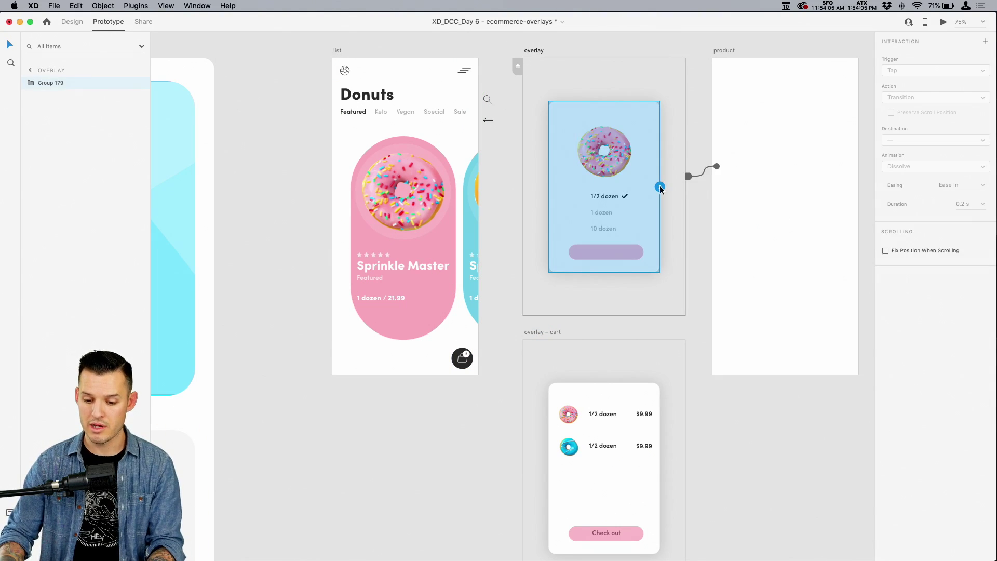
{"action": "double_click", "coordinate": [601, 157]}
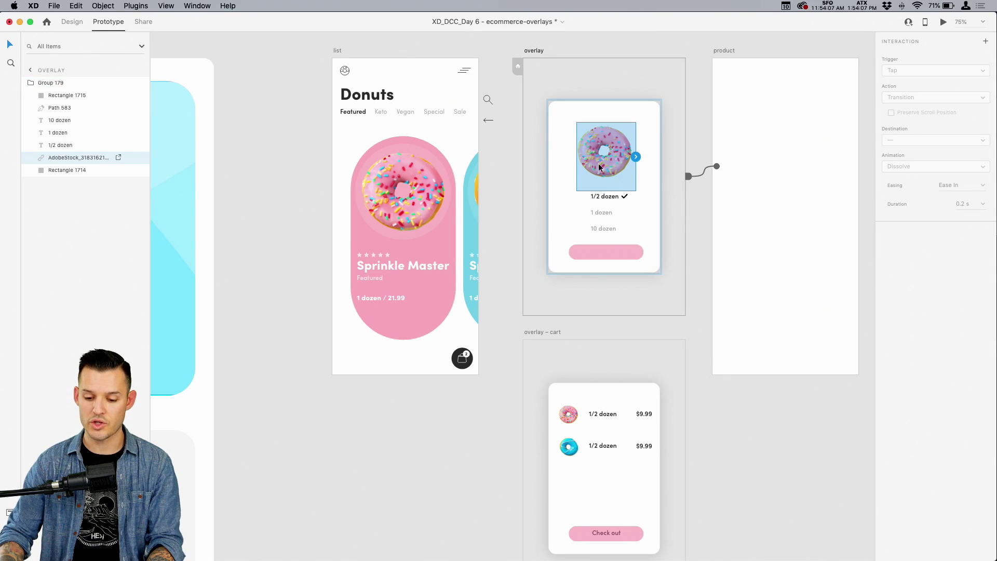
{"action": "left_click", "coordinate": [609, 248]}
{"action": "scroll", "coordinate": [612, 248], "scroll_direction": "down", "scroll_amount": 3}
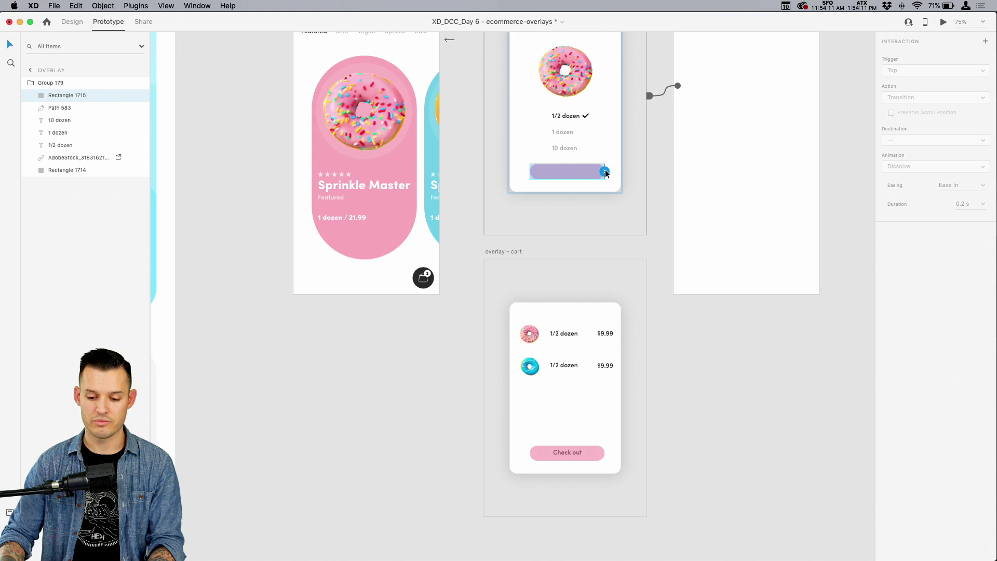
{"action": "left_click_drag", "start_coordinate": [605, 173], "coordinate": [675, 139]}
{"action": "scroll", "coordinate": [730, 279], "scroll_direction": "up", "scroll_amount": 5}
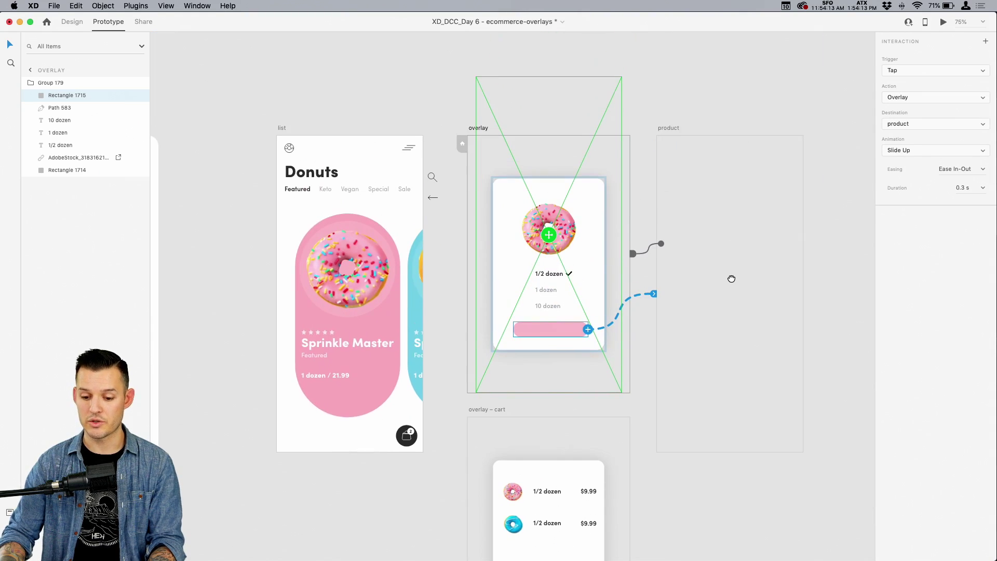
Preview the prototype from the list artboard, test the pink donut card's quantity overlay, and close the preview.
{"action": "left_click", "coordinate": [294, 134]}
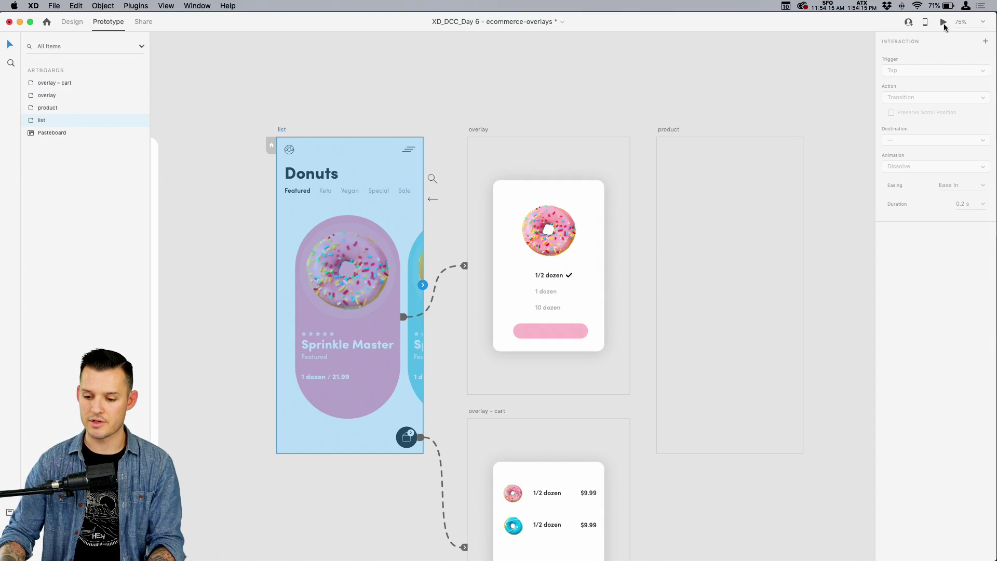
{"action": "left_click", "coordinate": [944, 24]}
{"action": "left_click", "coordinate": [329, 260]}
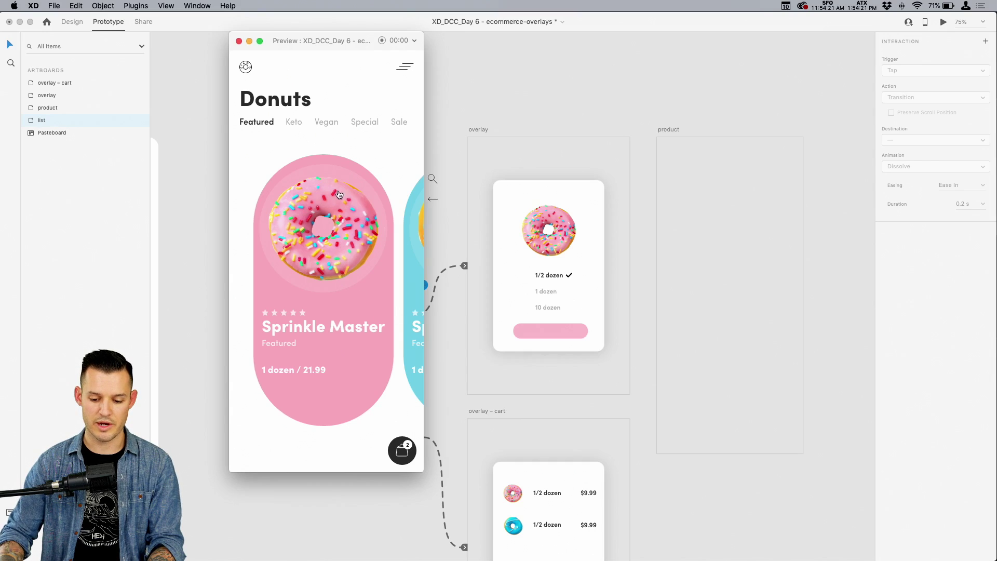
{"action": "left_click", "coordinate": [239, 42]}
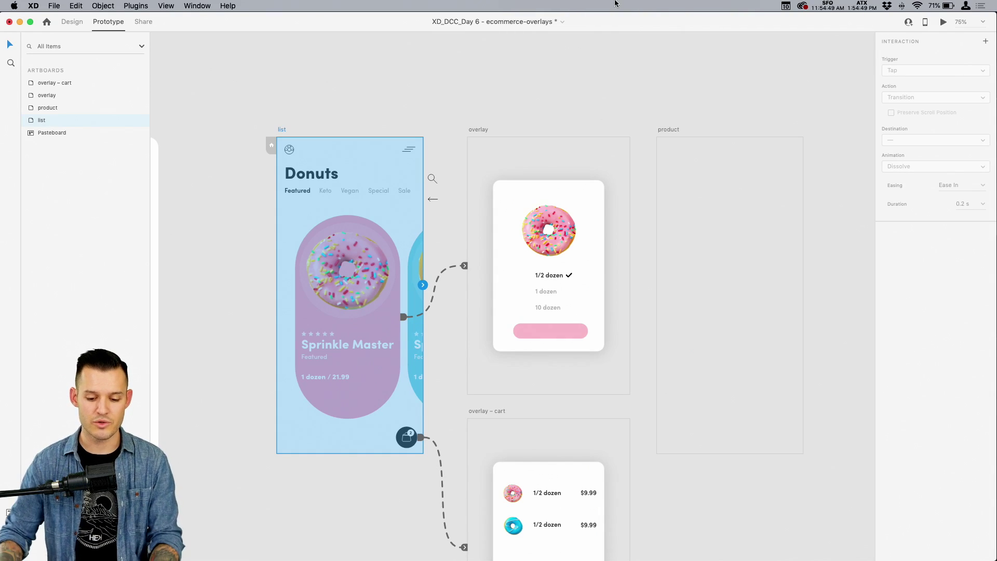
Preview the list artboard again, opening and dismissing the quantity overlay and bringing up the cart overlay from the bag icon.
{"action": "left_click", "coordinate": [944, 22]}
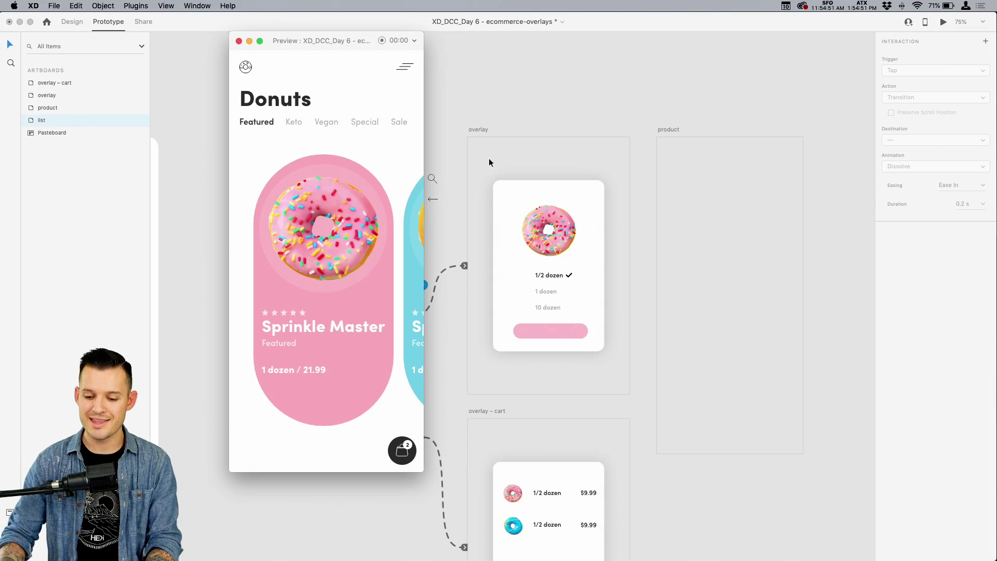
{"action": "left_click", "coordinate": [332, 217]}
{"action": "left_click", "coordinate": [358, 362]}
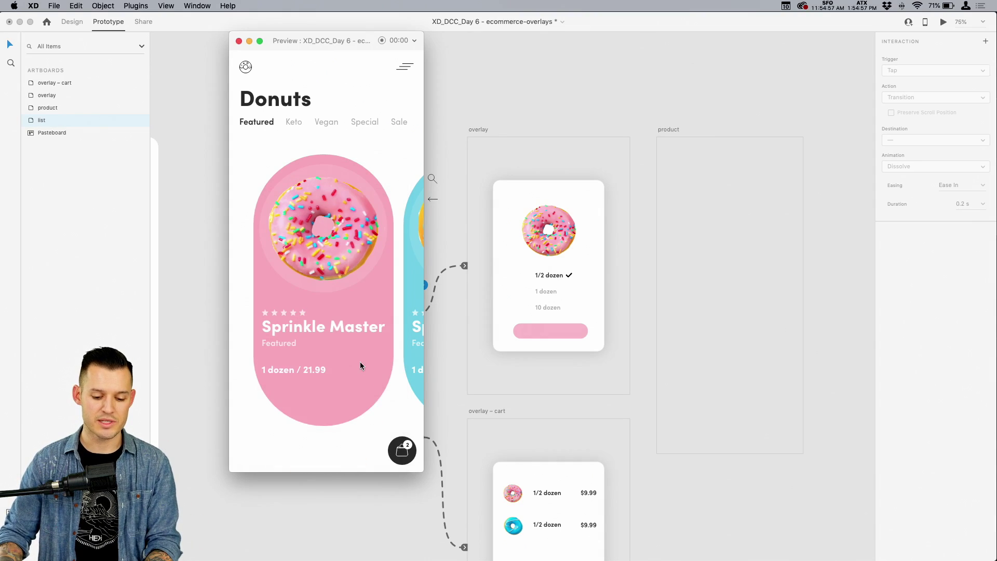
{"action": "left_click", "coordinate": [403, 457]}
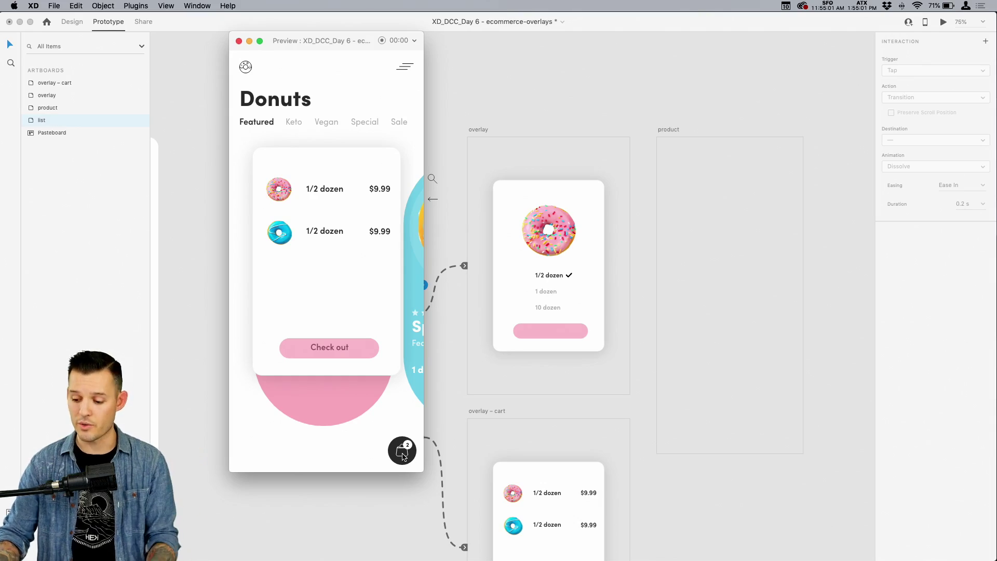